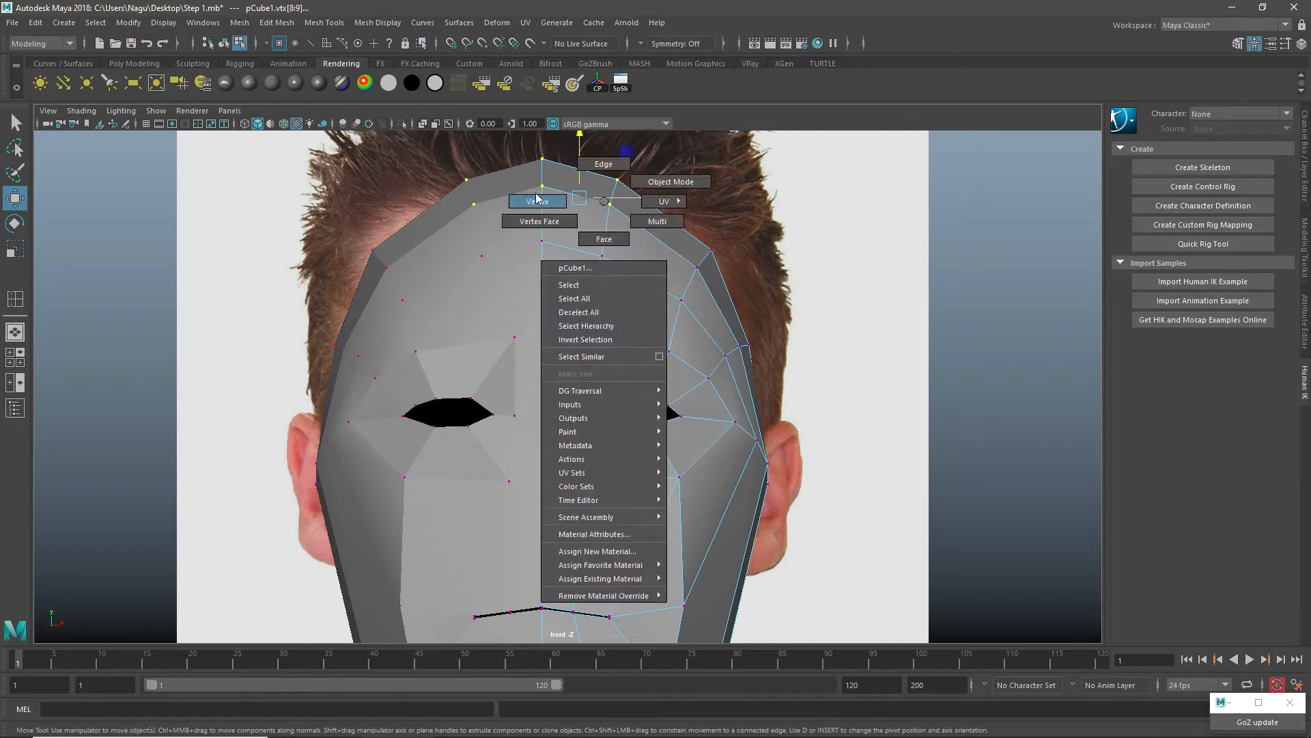
Step: Move the outer vertices along the forehead and temple outward in the front view to round the head outline
left_click_drag(689, 163, 634, 198)
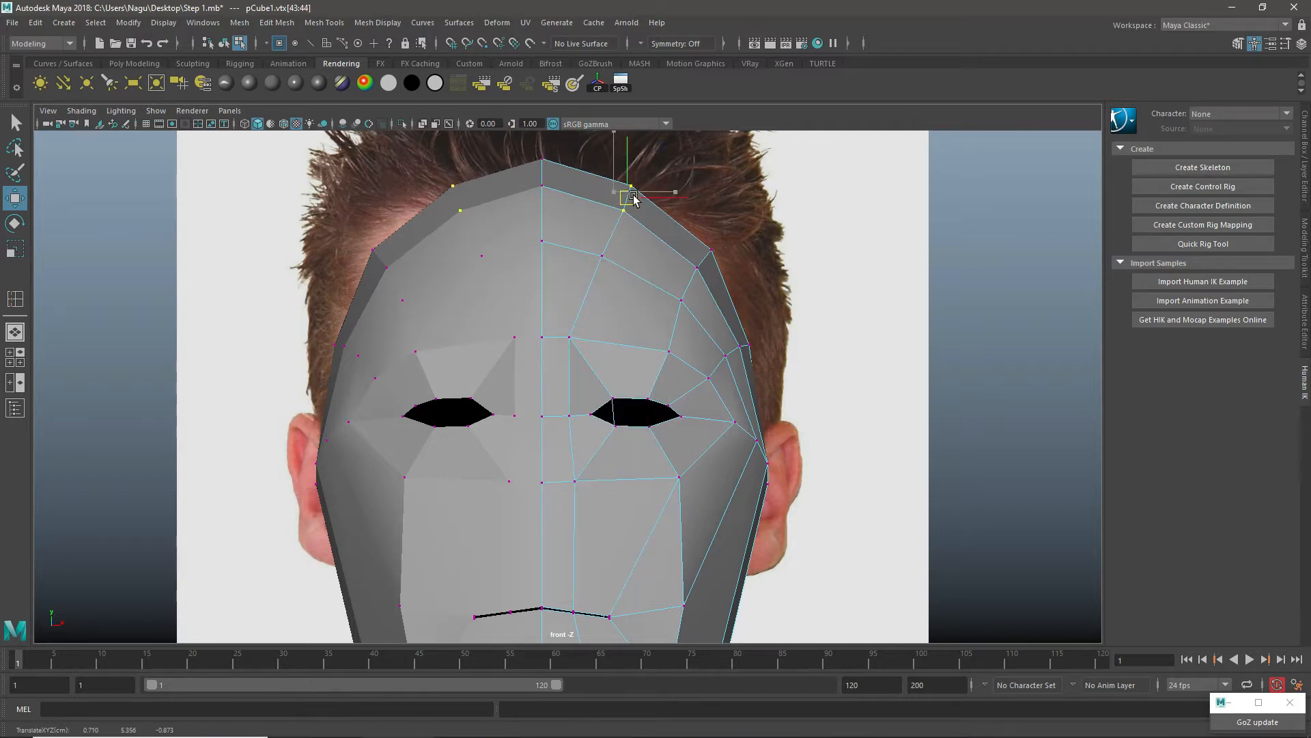
left_click_drag(753, 213, 702, 268)
left_click_drag(782, 324, 749, 355)
Step: Examine the head mesh from the front, side, perspective and back views against the reference photos
scroll(759, 433, "down", 5)
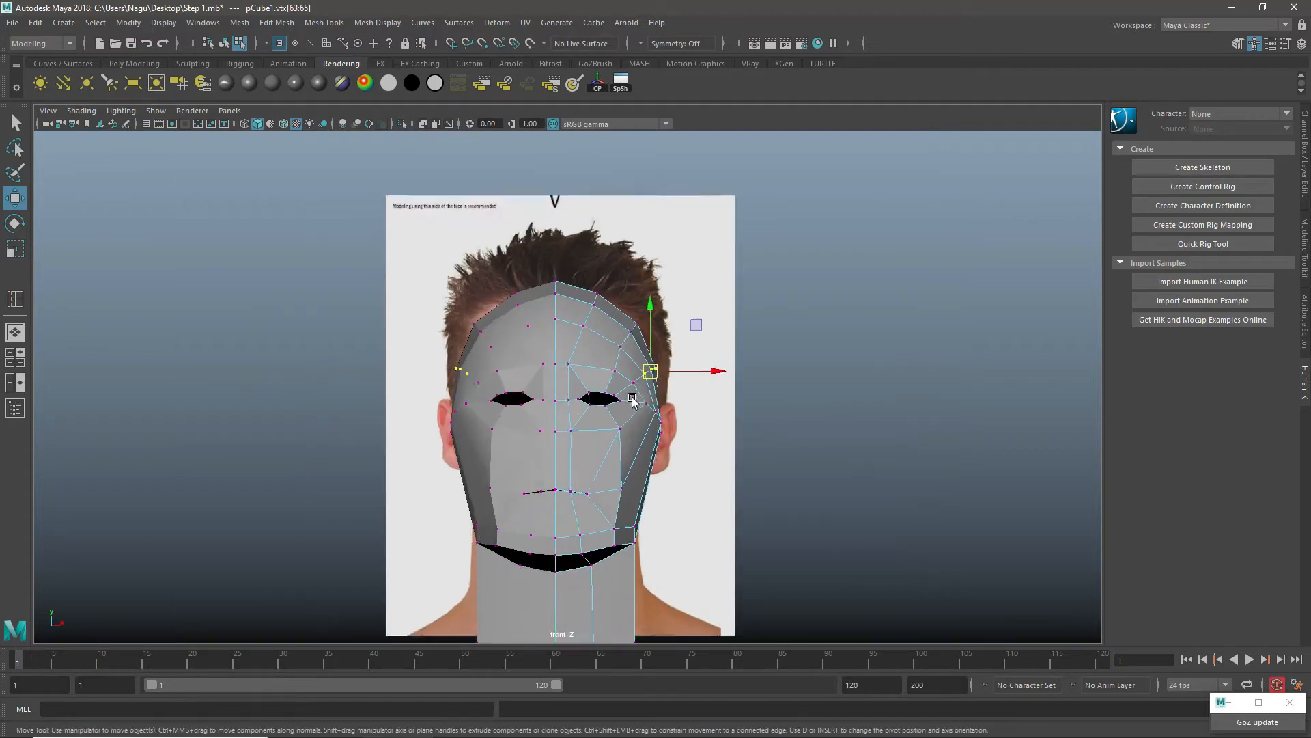
scroll(669, 381, "up", 2)
key("space")
key("space")
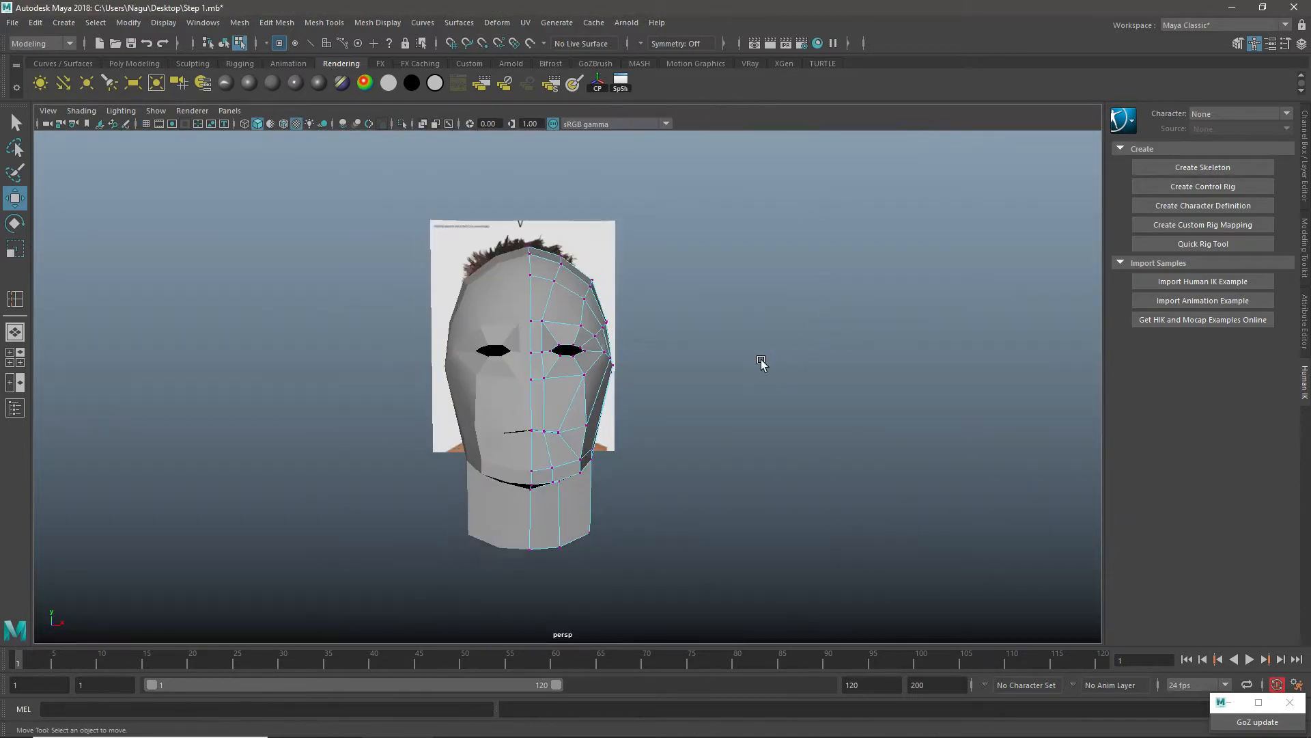
left_click_drag(761, 363, 612, 357, "alt")
scroll(637, 381, "up", 5)
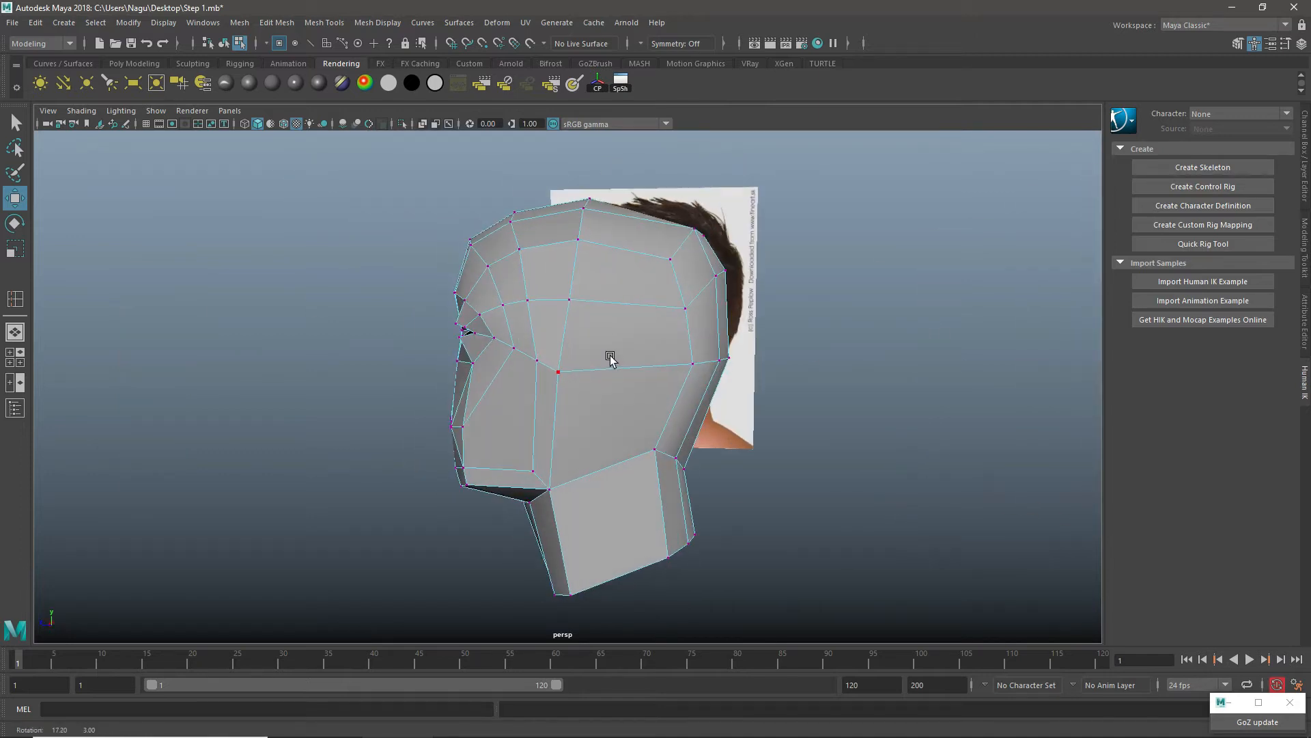
key("space")
key("space")
middle_click_drag(876, 444, 871, 473, "alt")
scroll(789, 394, "down", 5)
scroll(788, 396, "up", 2)
key("space")
key("space")
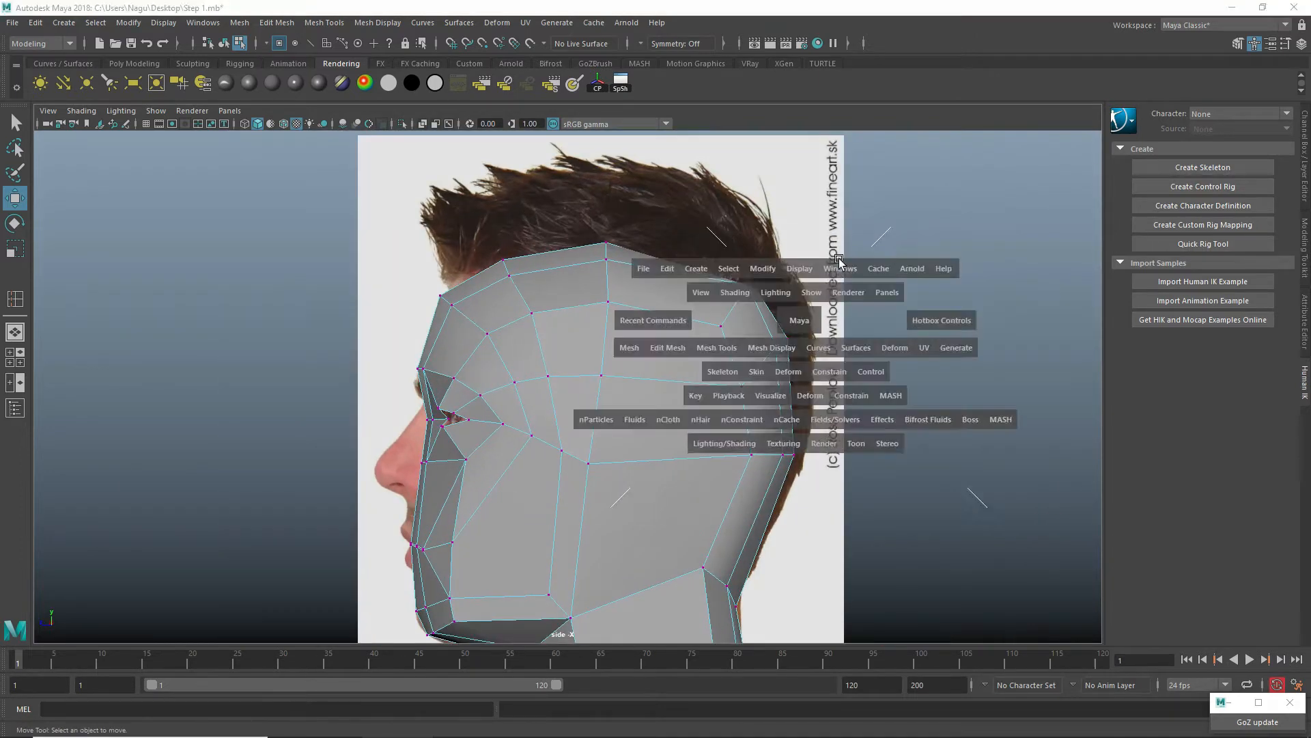
left_click_drag(822, 289, 704, 309, "alt")
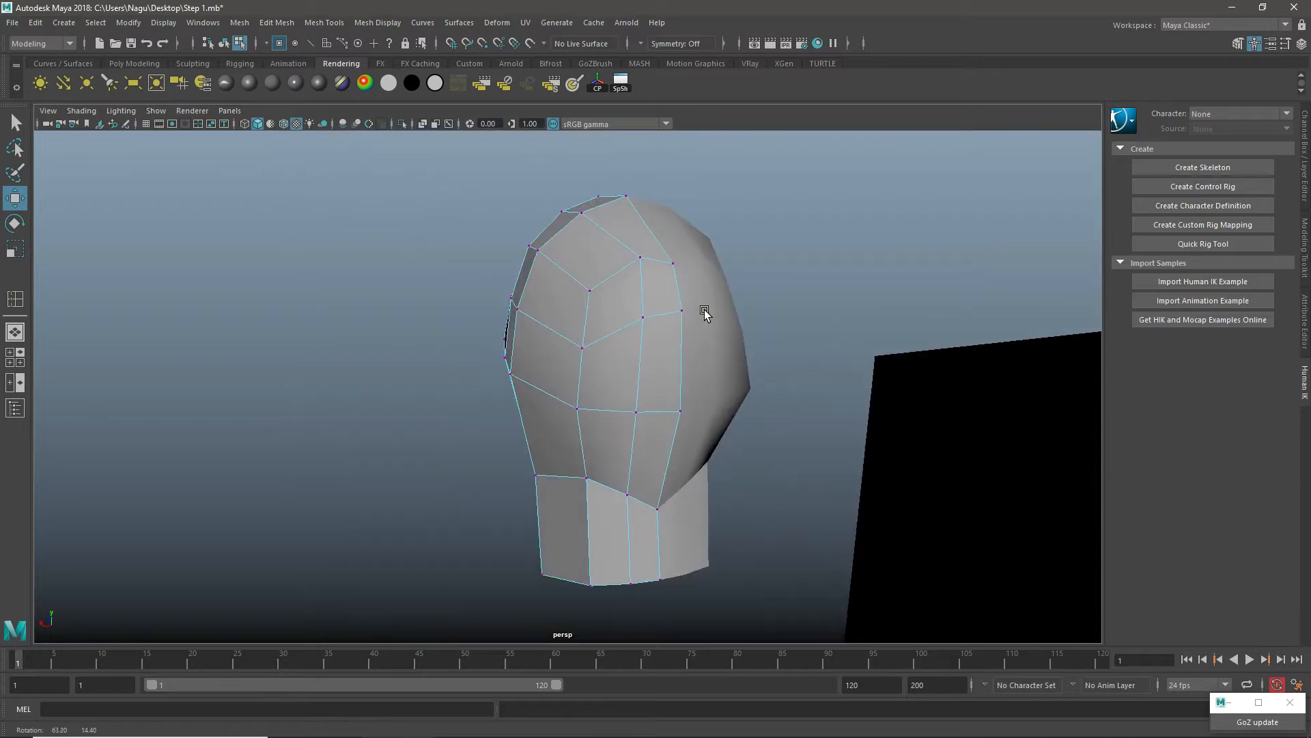
Step: Select the two upper centre-line vertices at the back of the head and raise them slightly
left_click(674, 261)
left_click(685, 309, "shift")
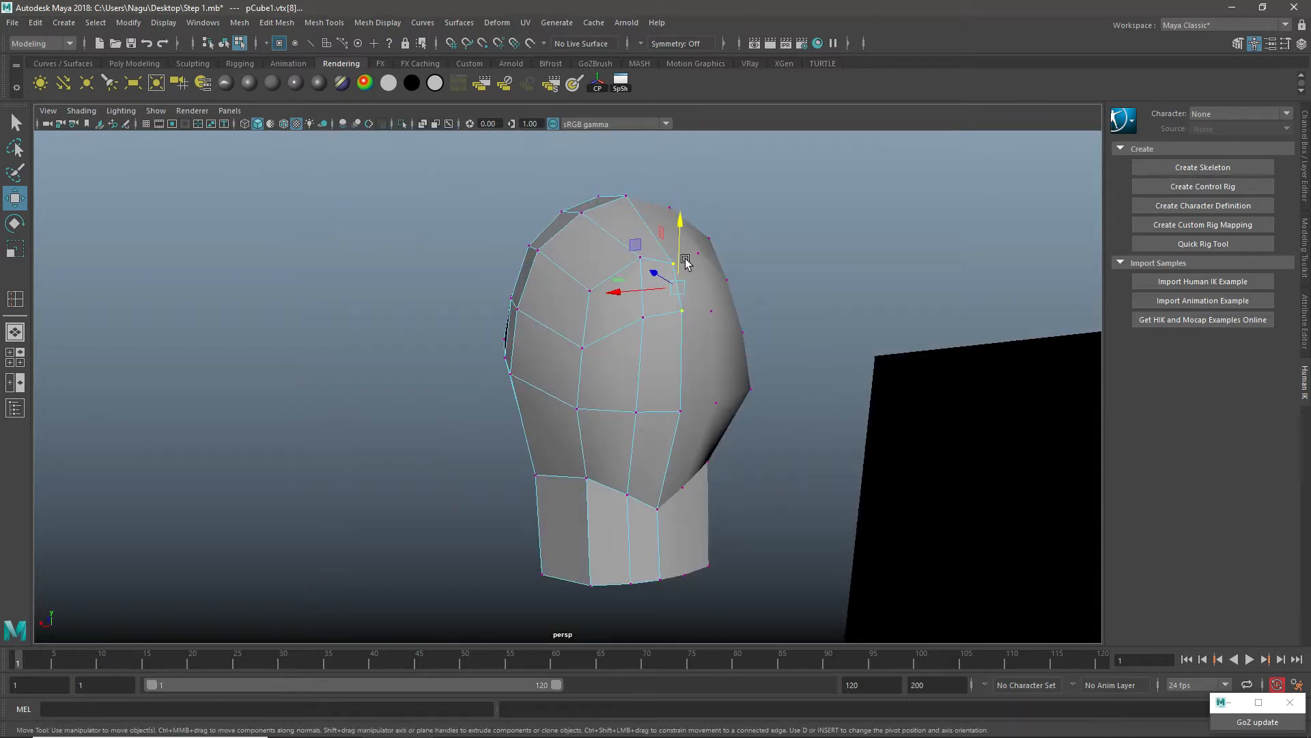
left_click_drag(680, 228, 682, 207)
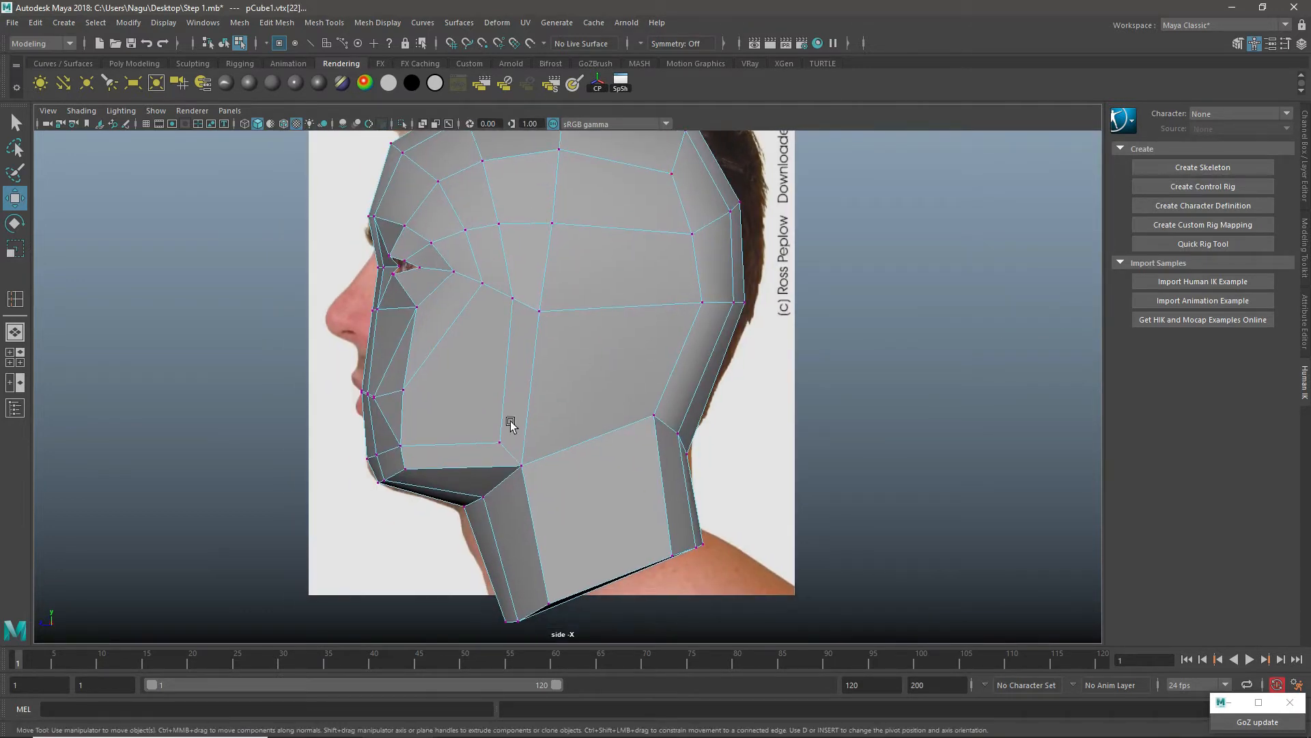
Step: Pull the centre-line vertices at eye level and just below it slightly forward toward the nose profile in the side view
middle_click_drag(560, 294, 590, 360, "alt")
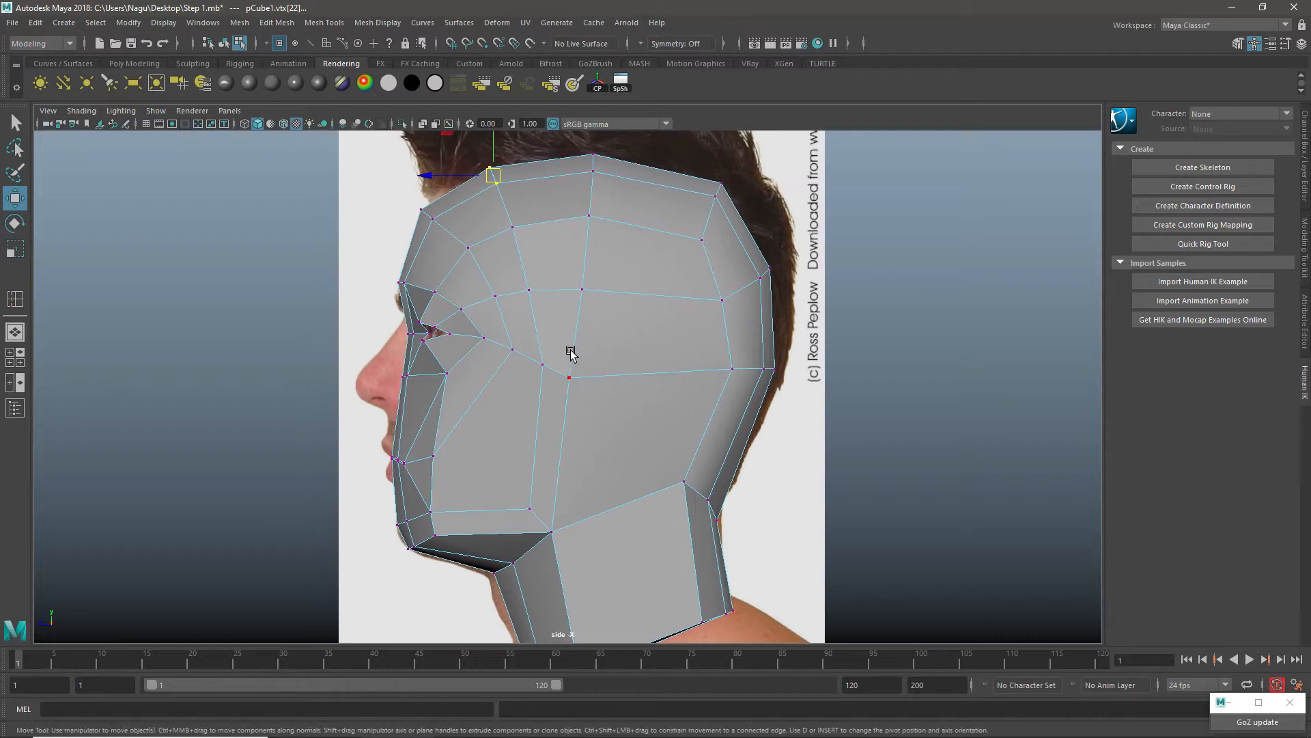
key("space")
key("space")
left_click_drag(683, 341, 524, 439, "alt")
scroll(555, 342, "up", 6)
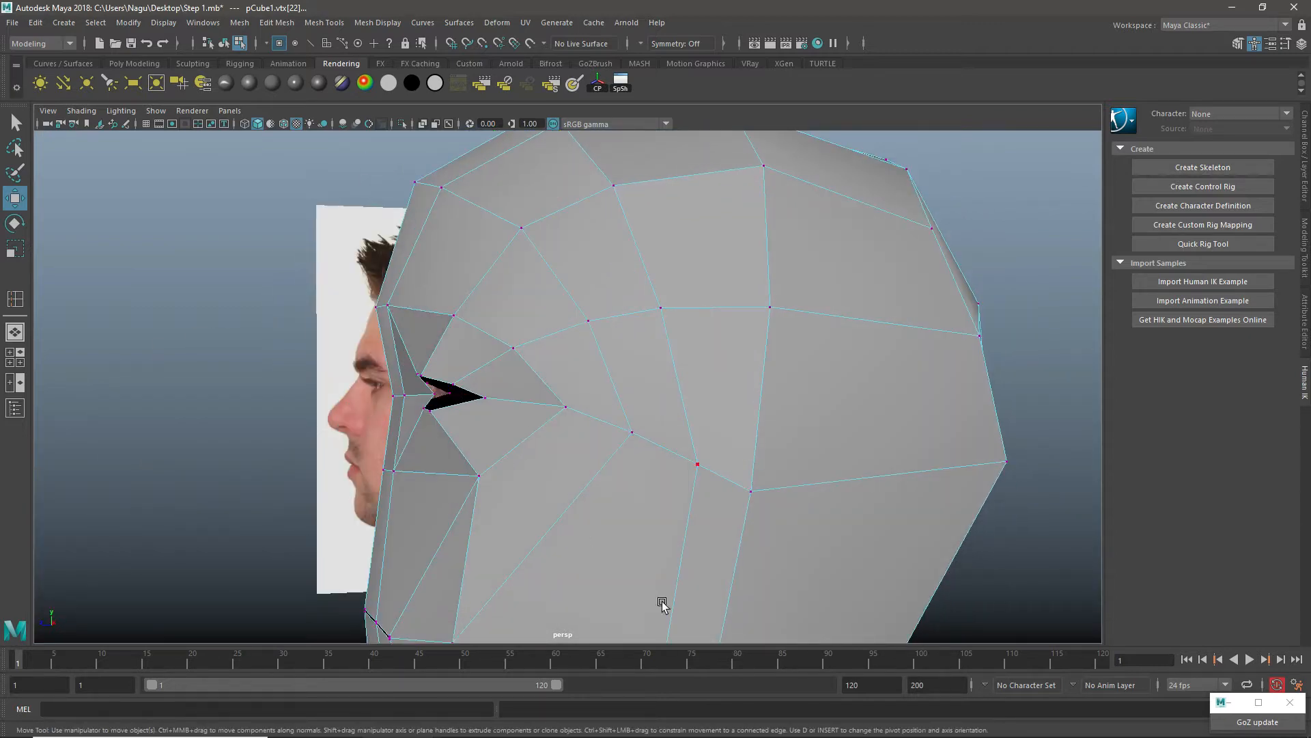
key("space")
key("space")
scroll(462, 390, "up", 3)
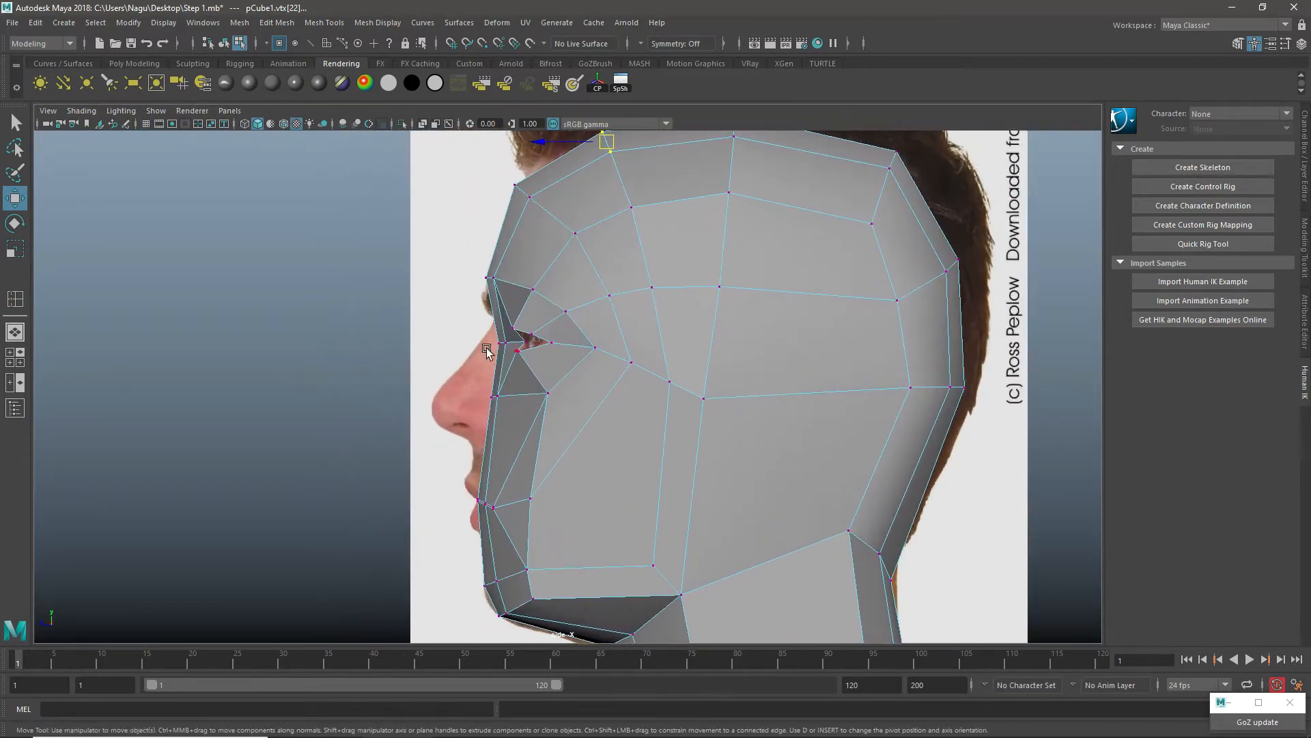
left_click_drag(505, 353, 440, 343)
left_click_drag(474, 384, 436, 395)
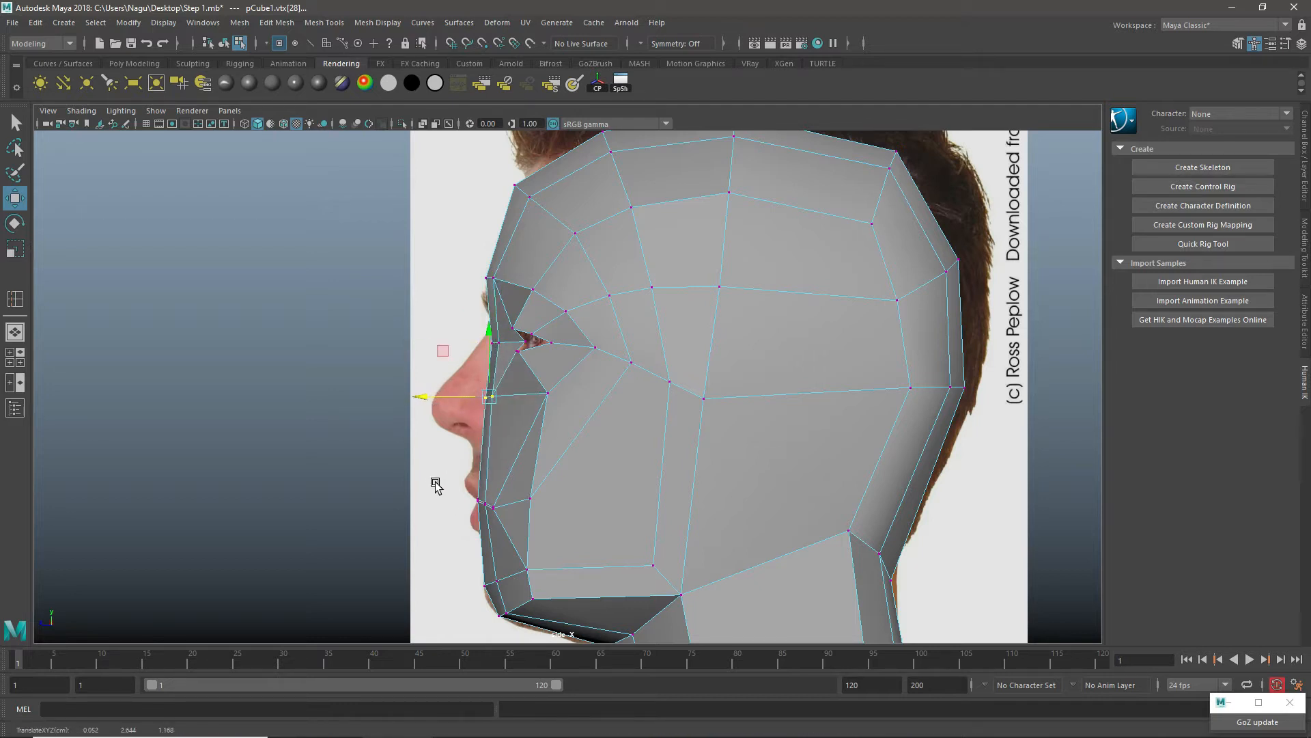
Step: Adjust the pair of vertices at the upper back of the head to follow the side reference outline
scroll(560, 316, "up", 2)
key("space")
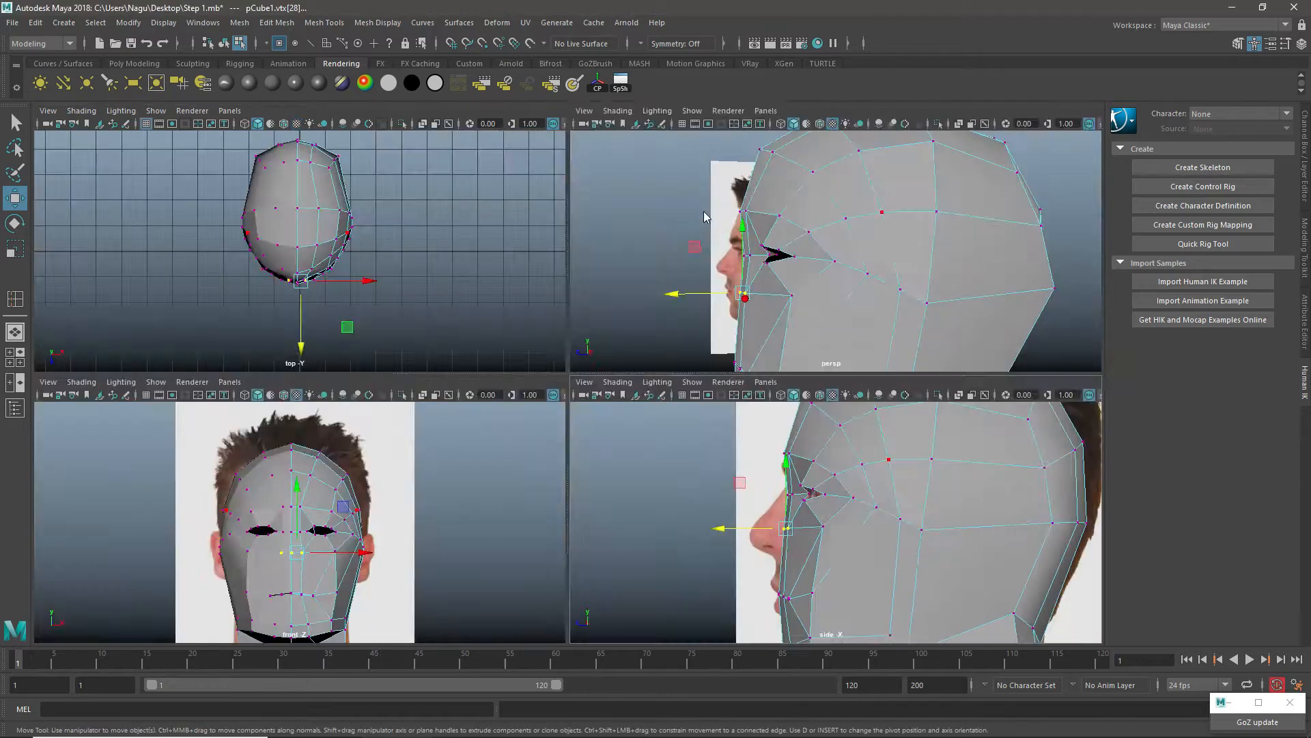
key("space")
left_click_drag(703, 216, 617, 342, "alt")
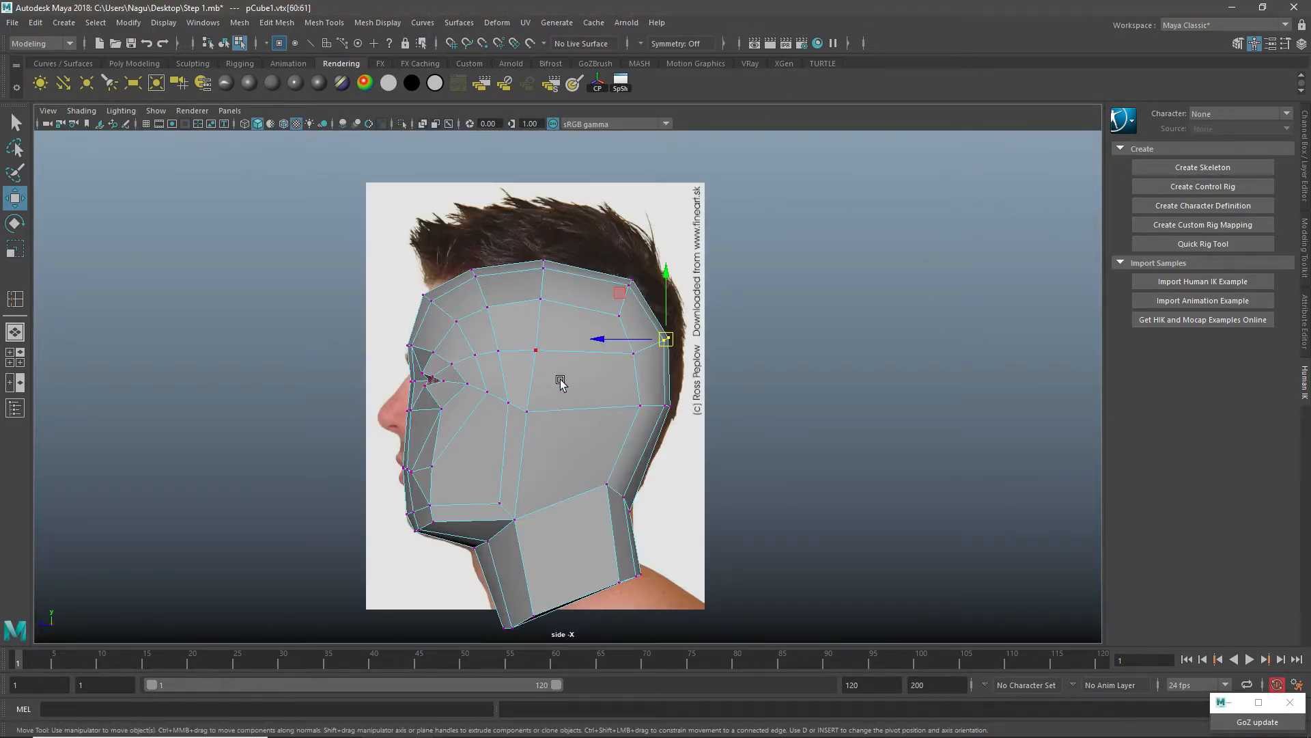
scroll(589, 412, "up", 2)
key("space")
key("space")
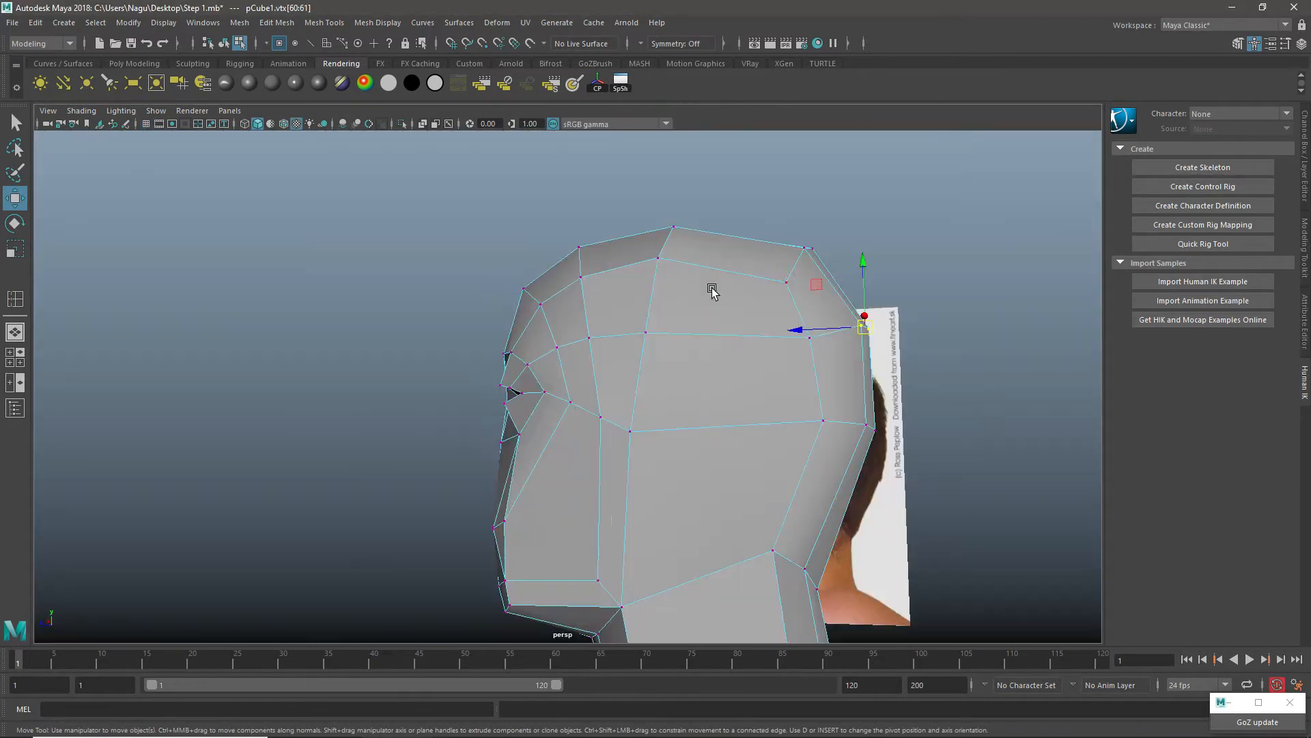
Step: Insert an edge loop from the lower eyelid across the cheek, between the eye corner and the mouth side
left_click_drag(596, 374, 689, 414, "alt")
middle_click_drag(555, 400, 558, 226, "alt")
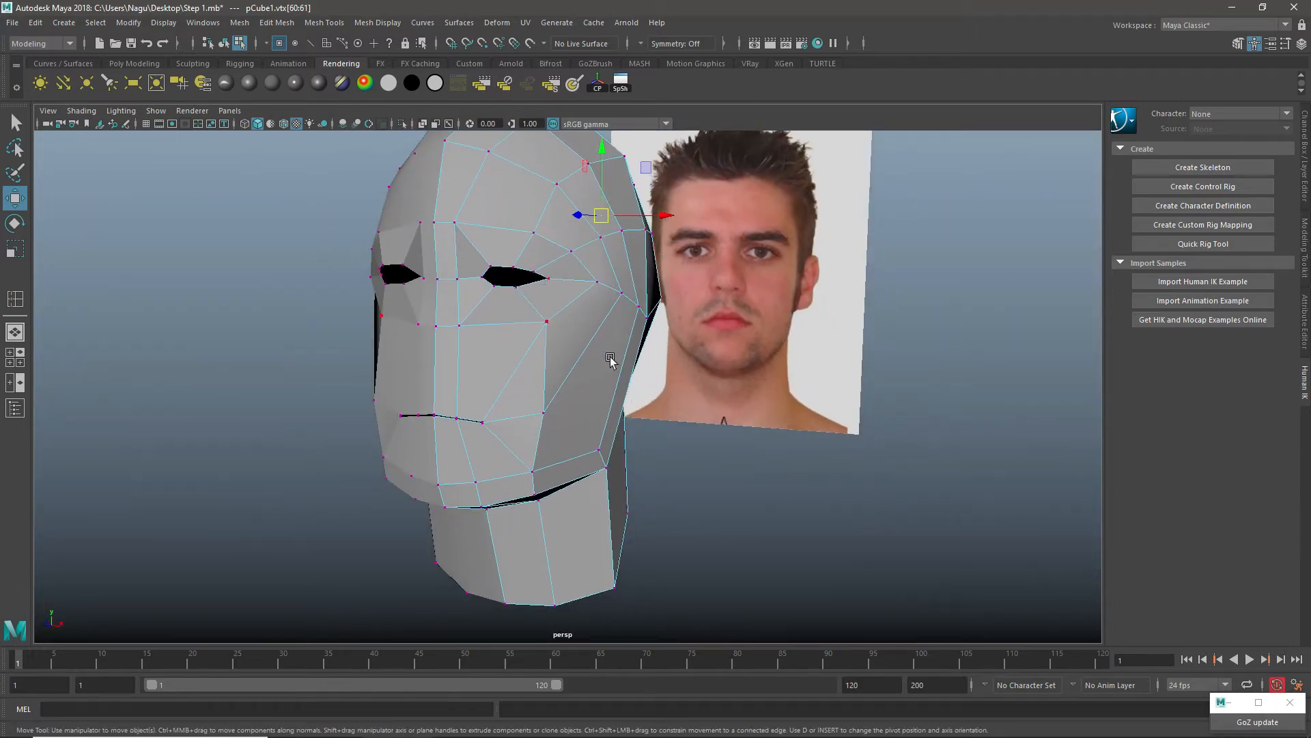
left_click_drag(610, 360, 564, 306, "alt")
key("F8")
right_click_drag(598, 248, 544, 270, "shift")
scroll(552, 299, "up", 3)
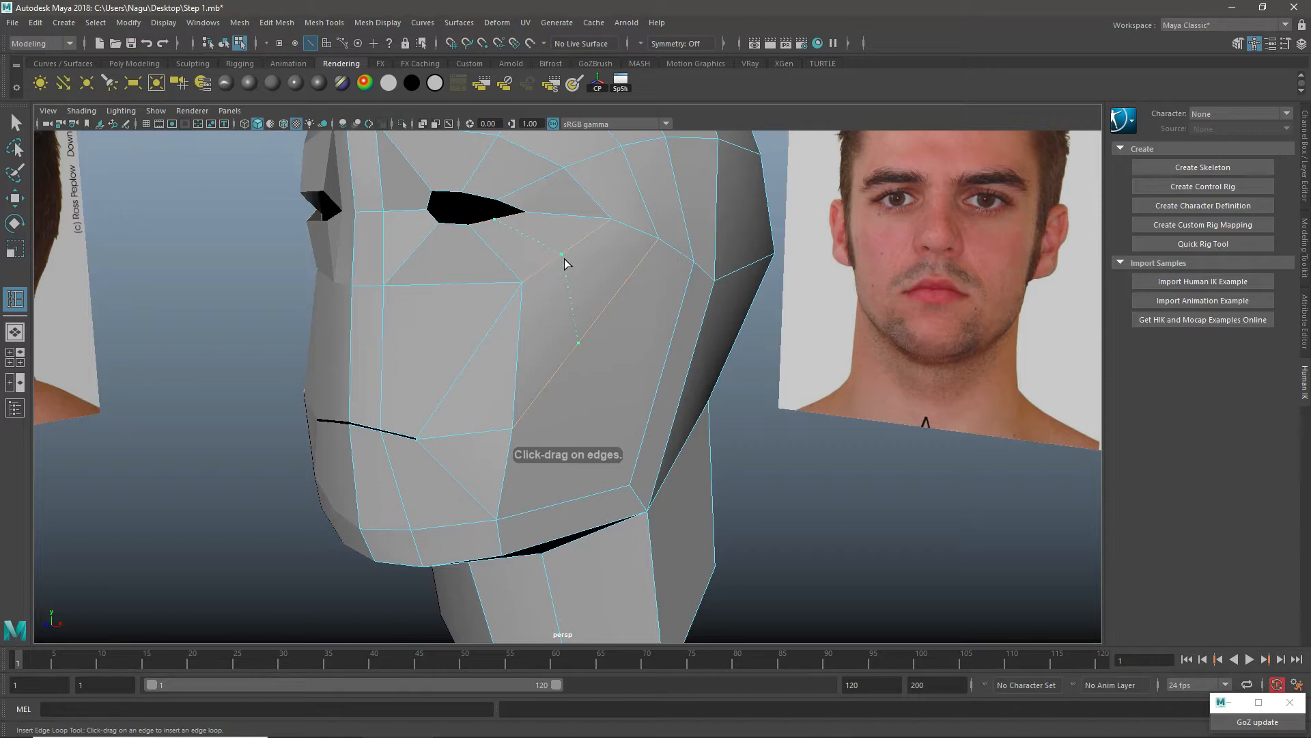
left_click(564, 263)
left_click_drag(625, 323, 583, 313, "alt")
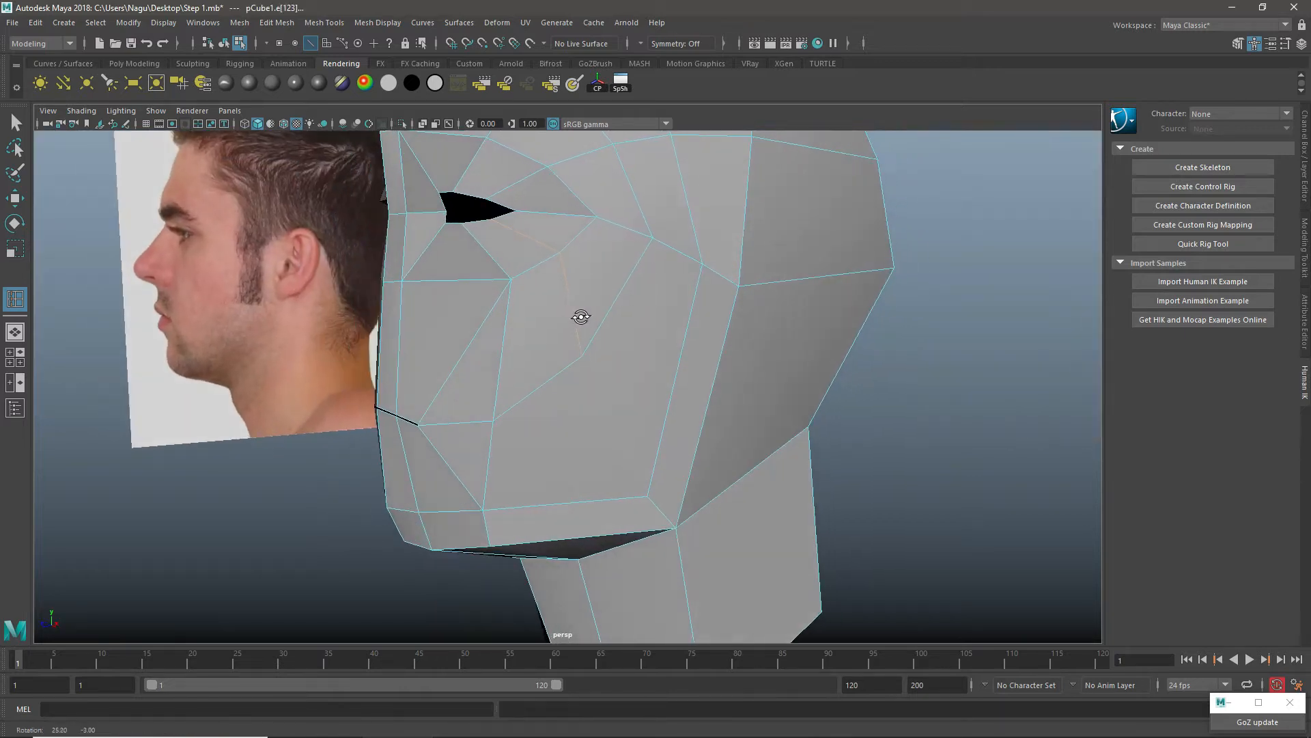
key("w")
Step: Reposition the cheek vertex below the eye and the new loop vertex beside it to round the cheek
right_click_drag(551, 248, 504, 252)
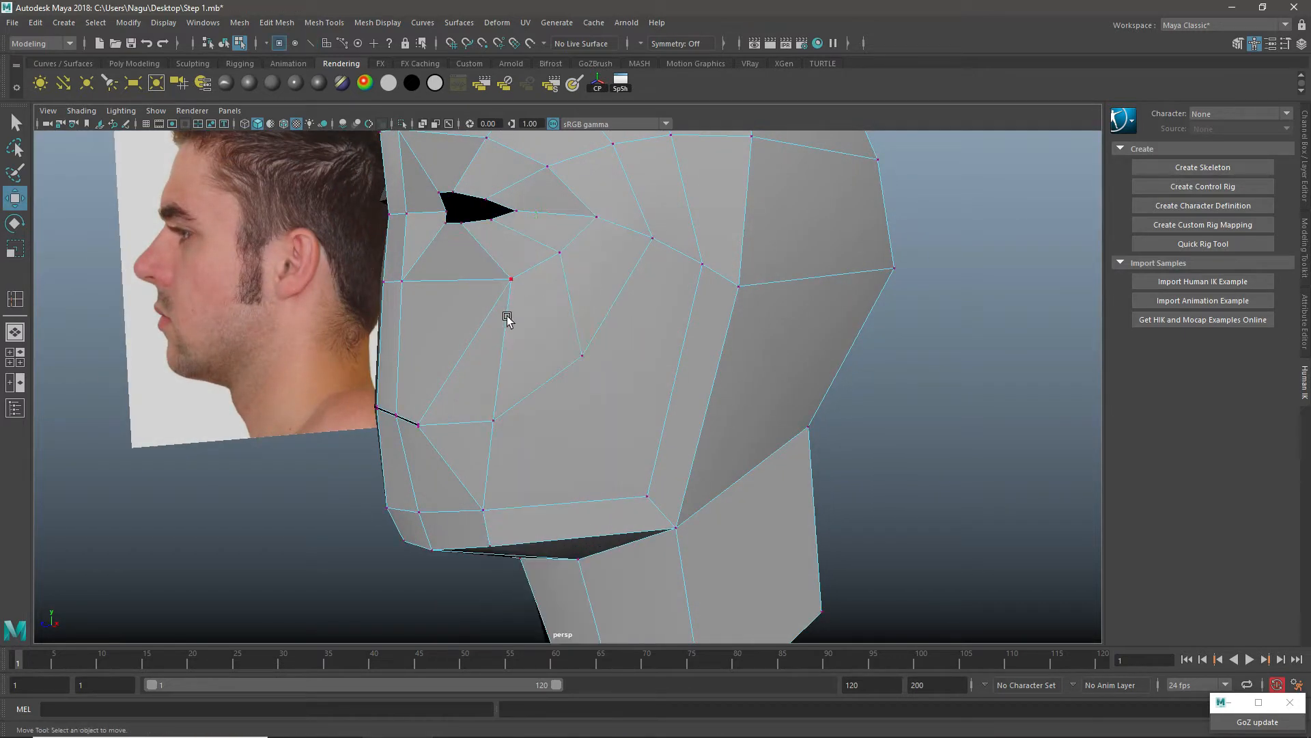
left_click_drag(507, 316, 612, 321, "alt")
left_click(545, 283)
left_click_drag(547, 283, 518, 295)
left_click_drag(649, 341, 546, 353, "alt")
left_click_drag(434, 299, 438, 296)
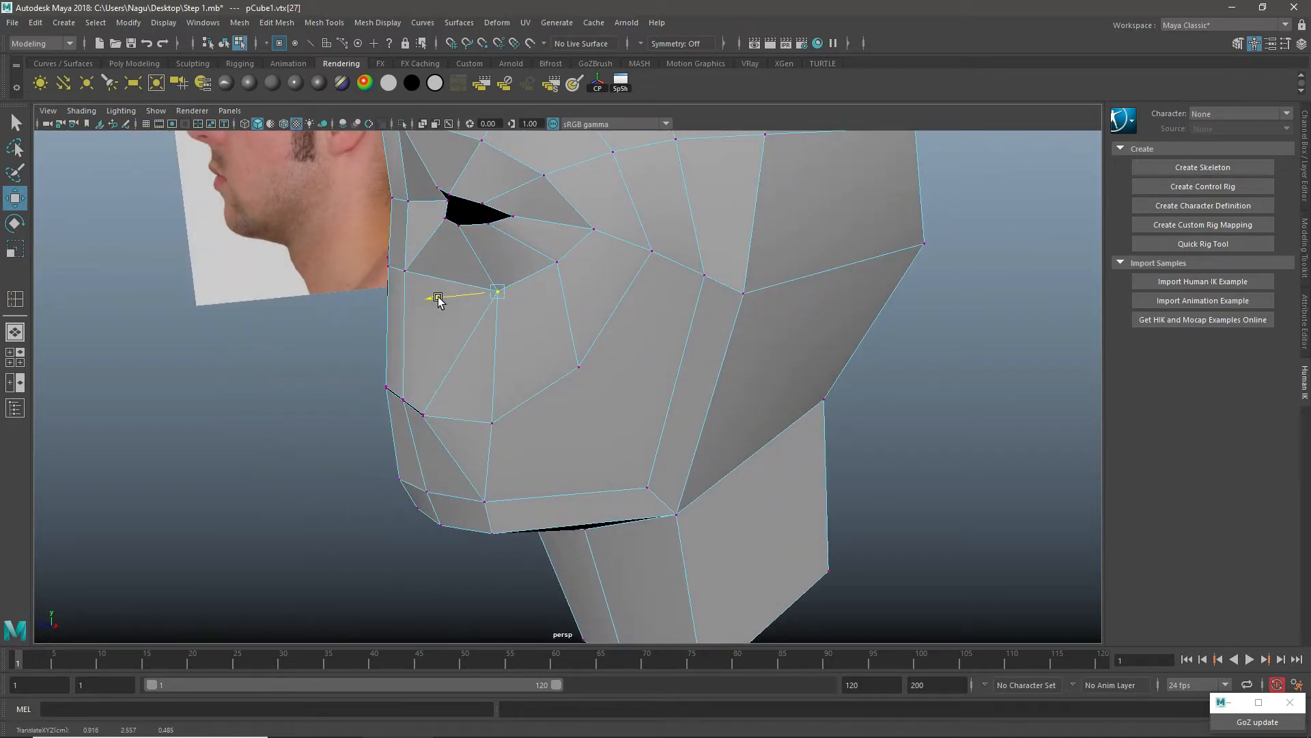
left_click_drag(520, 312, 620, 321)
left_click(618, 307)
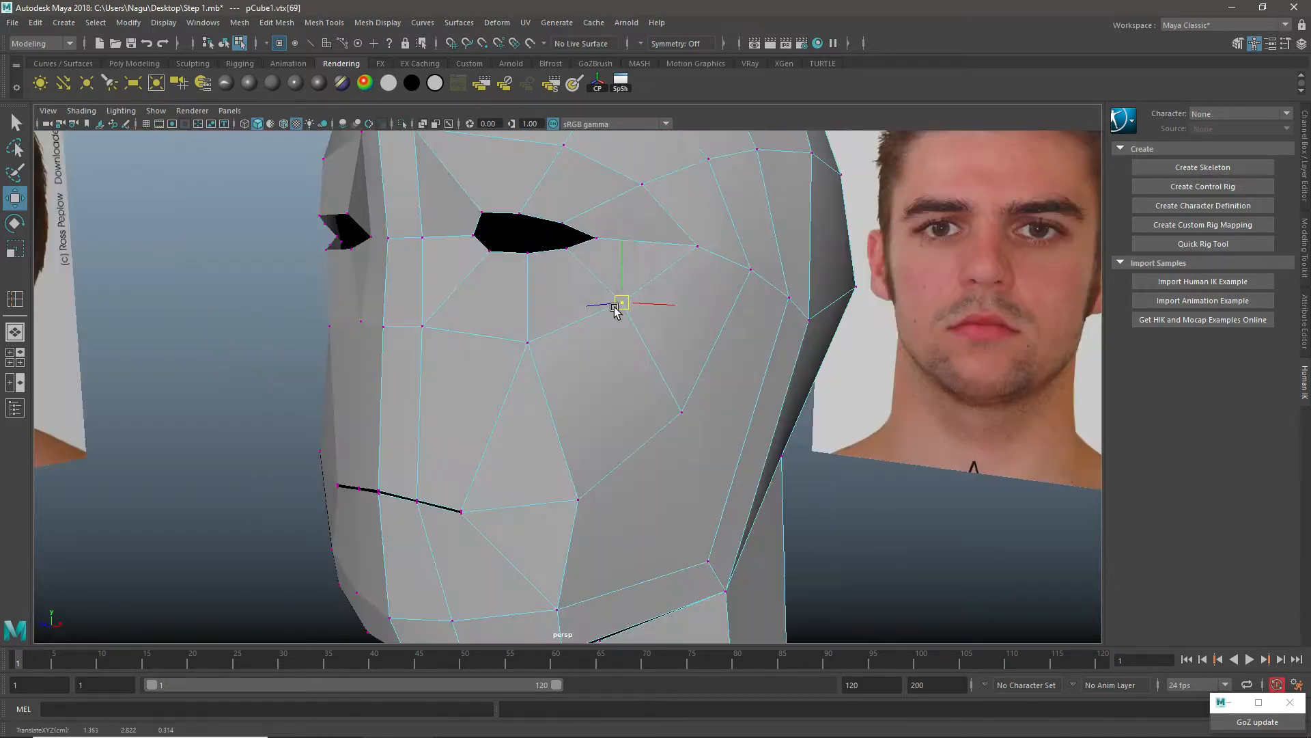
Step: Examine the reshaped cheek and side of the face from several angles
right_click_drag(830, 299, 707, 282, "alt")
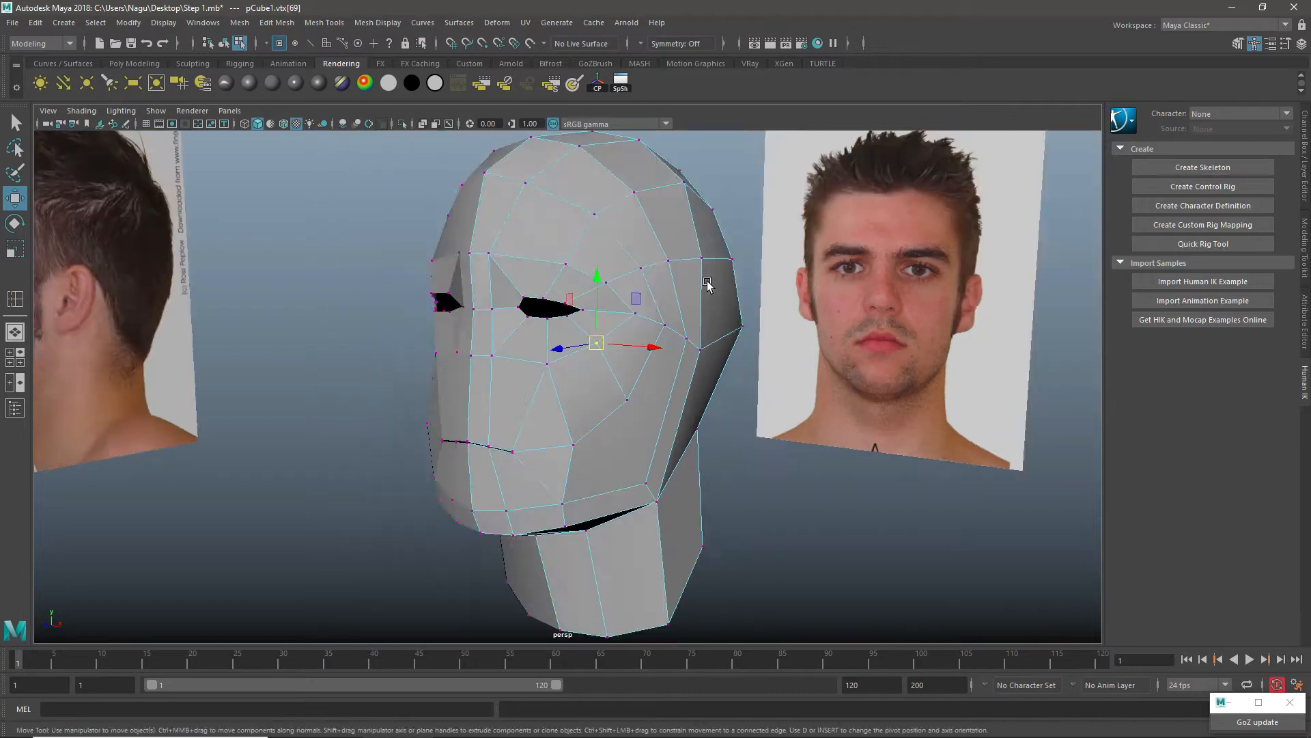
left_click_drag(560, 328, 596, 362, "alt")
right_click_drag(596, 364, 666, 347, "alt")
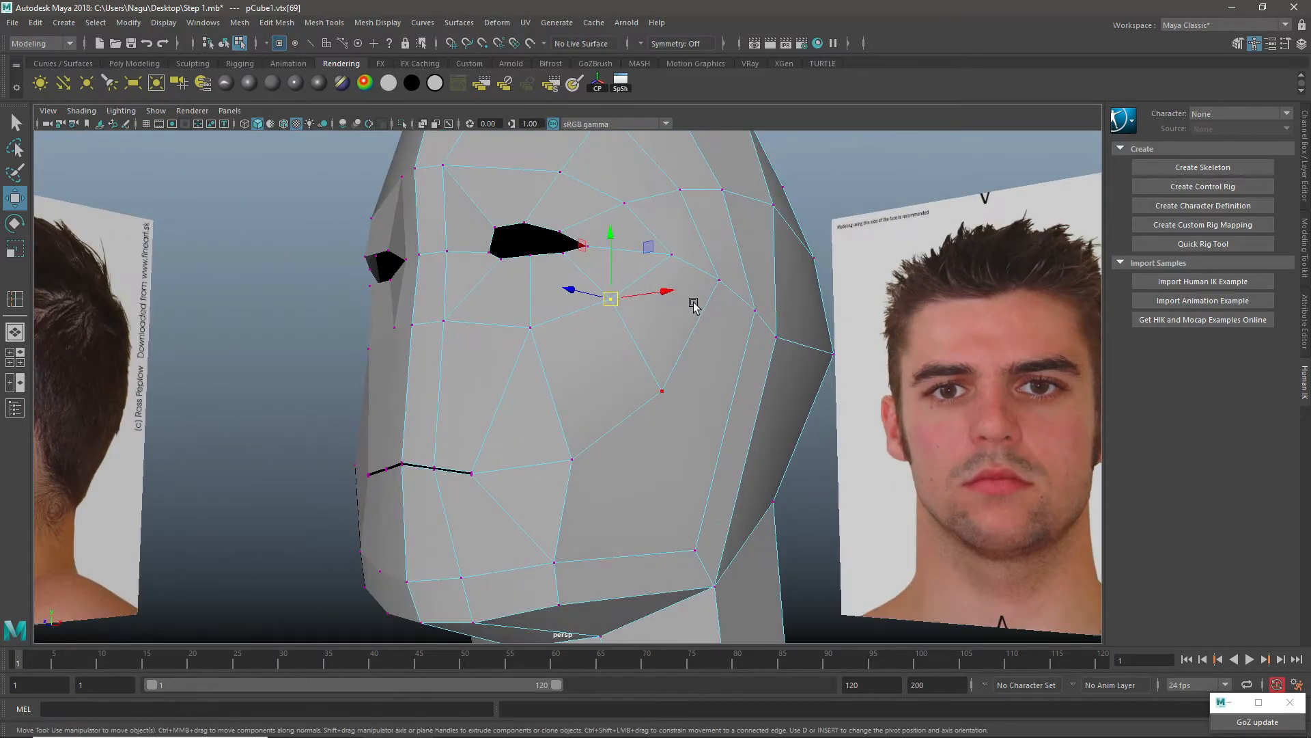
left_click_drag(693, 305, 609, 287, "alt")
right_click_drag(703, 394, 615, 430, "alt")
left_click_drag(615, 432, 656, 444, "alt")
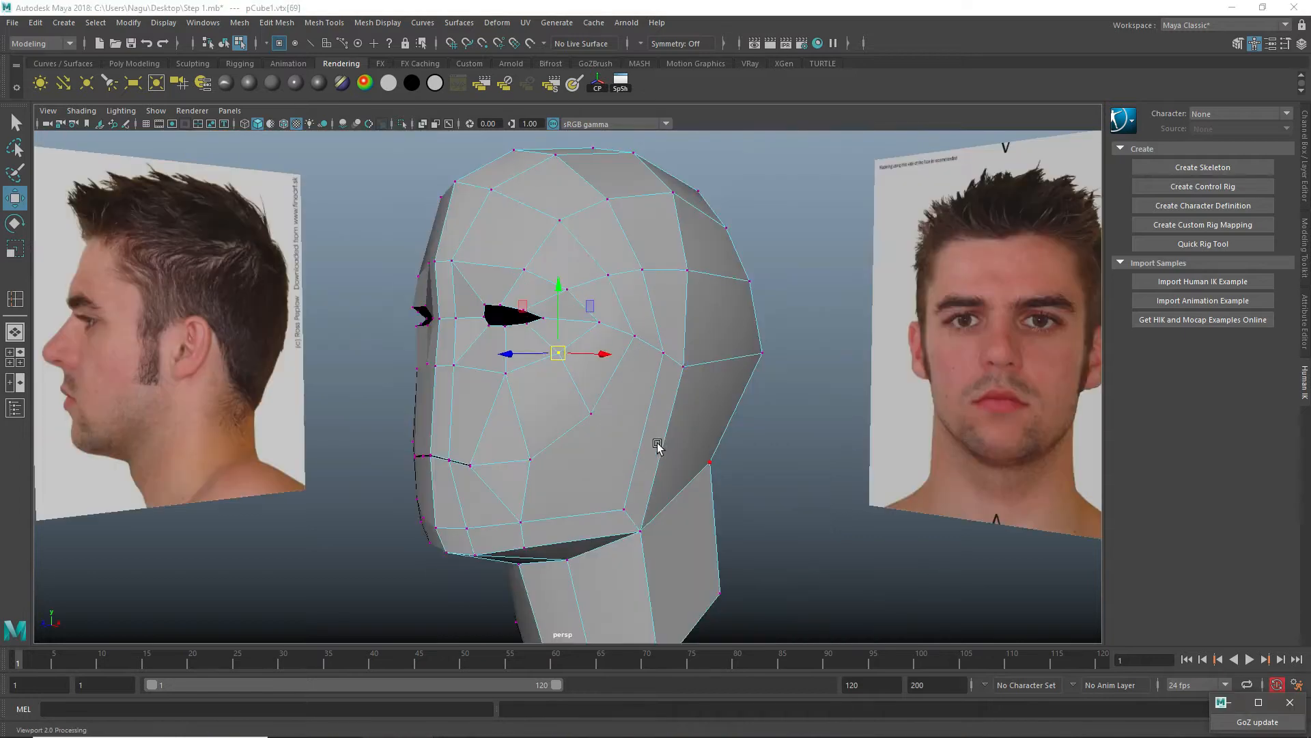
middle_click_drag(630, 406, 626, 287, "alt")
left_click_drag(659, 455, 583, 392, "alt")
right_click_drag(603, 265, 540, 268)
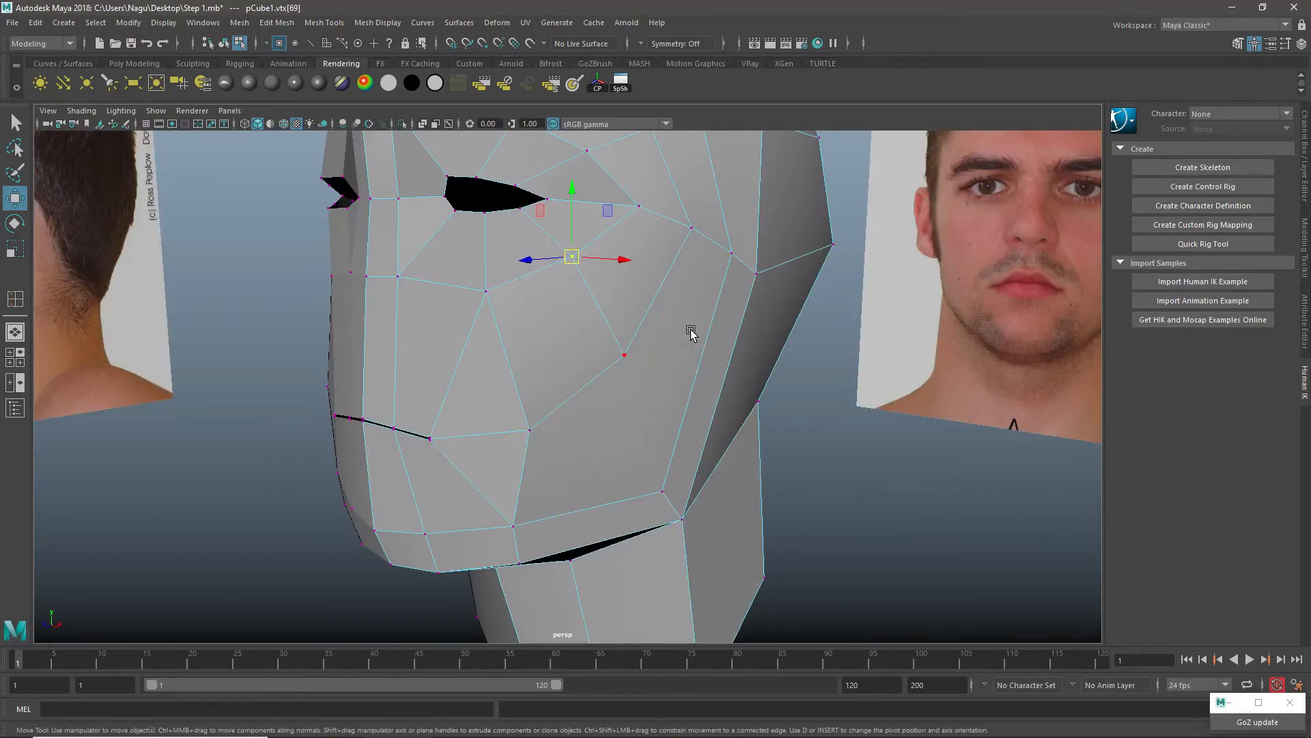
left_click_drag(689, 327, 588, 392)
Step: Move the lower vertex of the cheek loop up and slightly back in the side view
key("space")
key("space")
scroll(659, 471, "up", 4)
middle_click_drag(340, 410, 595, 350, "alt")
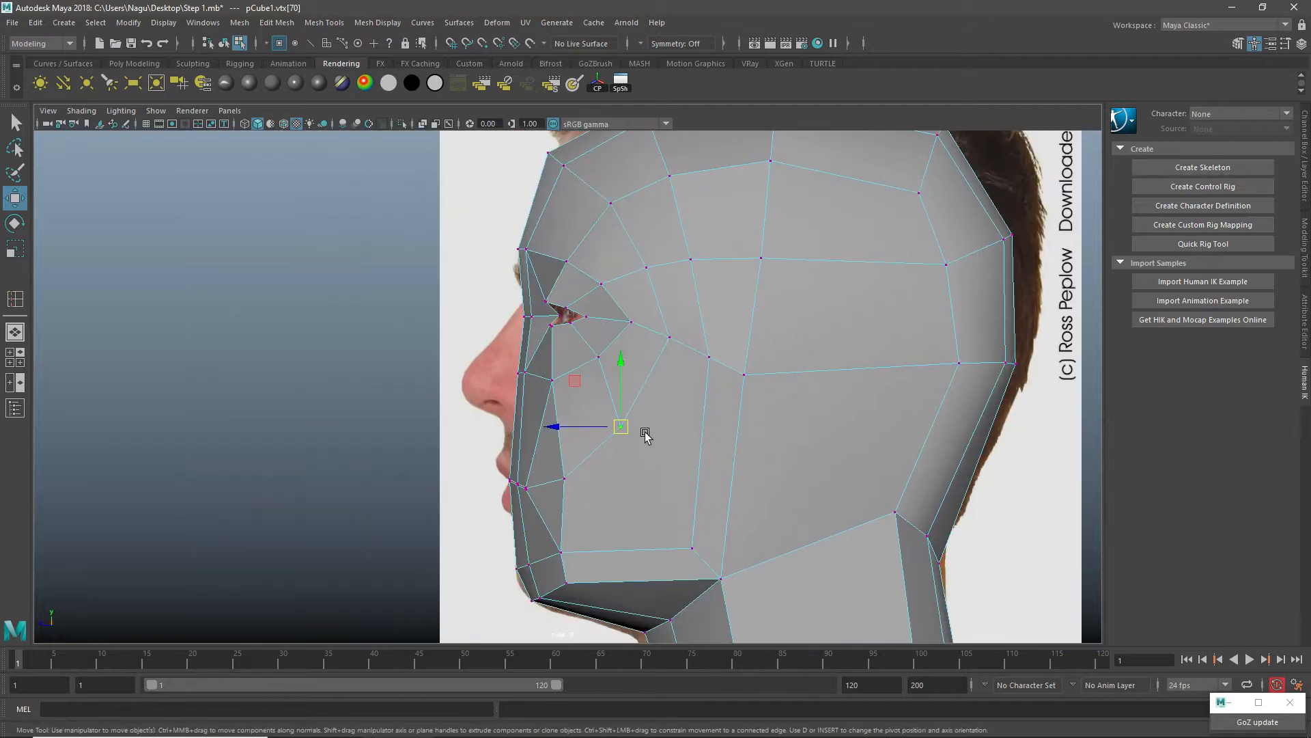
left_click_drag(620, 427, 627, 400)
scroll(650, 357, "up", 2)
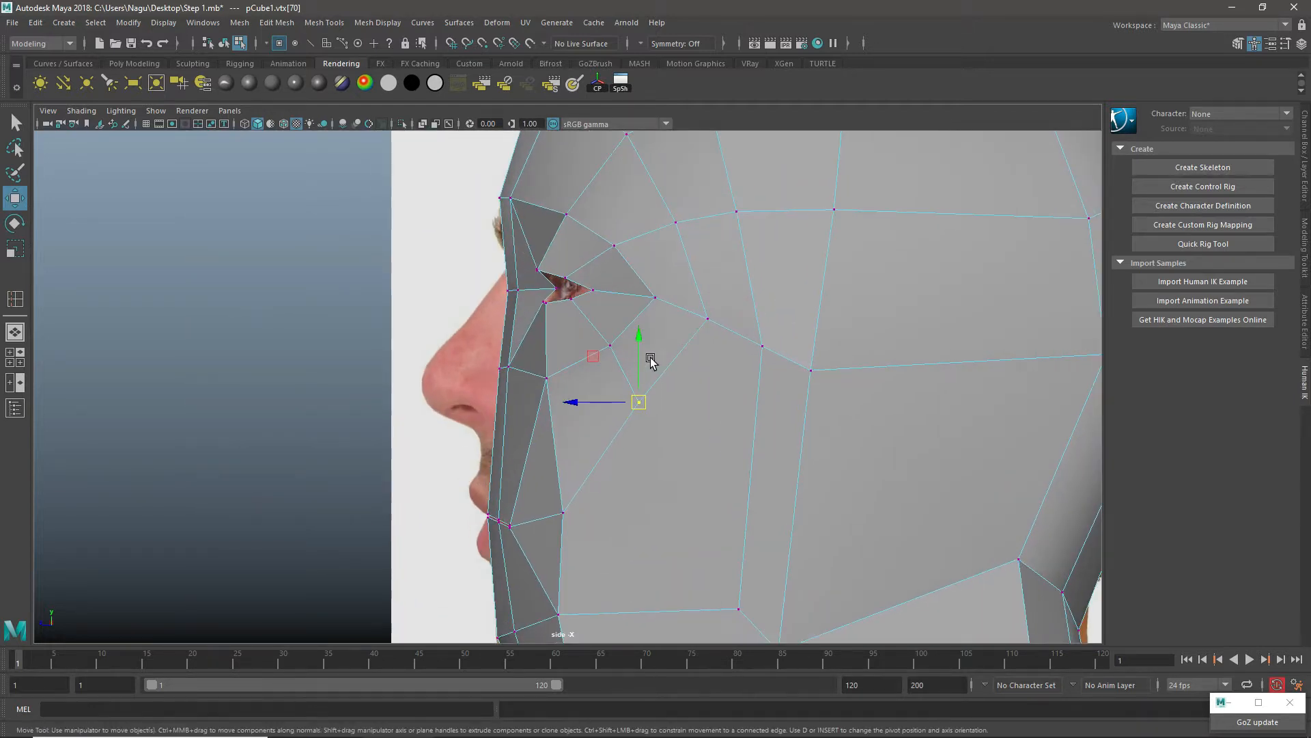
Step: Adjust the depth of the upper eyelid vertices to curve the eye opening
middle_click_drag(569, 318, 580, 379, "alt")
left_click_drag(540, 328, 606, 325)
key("space")
key("space")
scroll(606, 325, "up", 2)
middle_click_drag(606, 325, 592, 430, "alt")
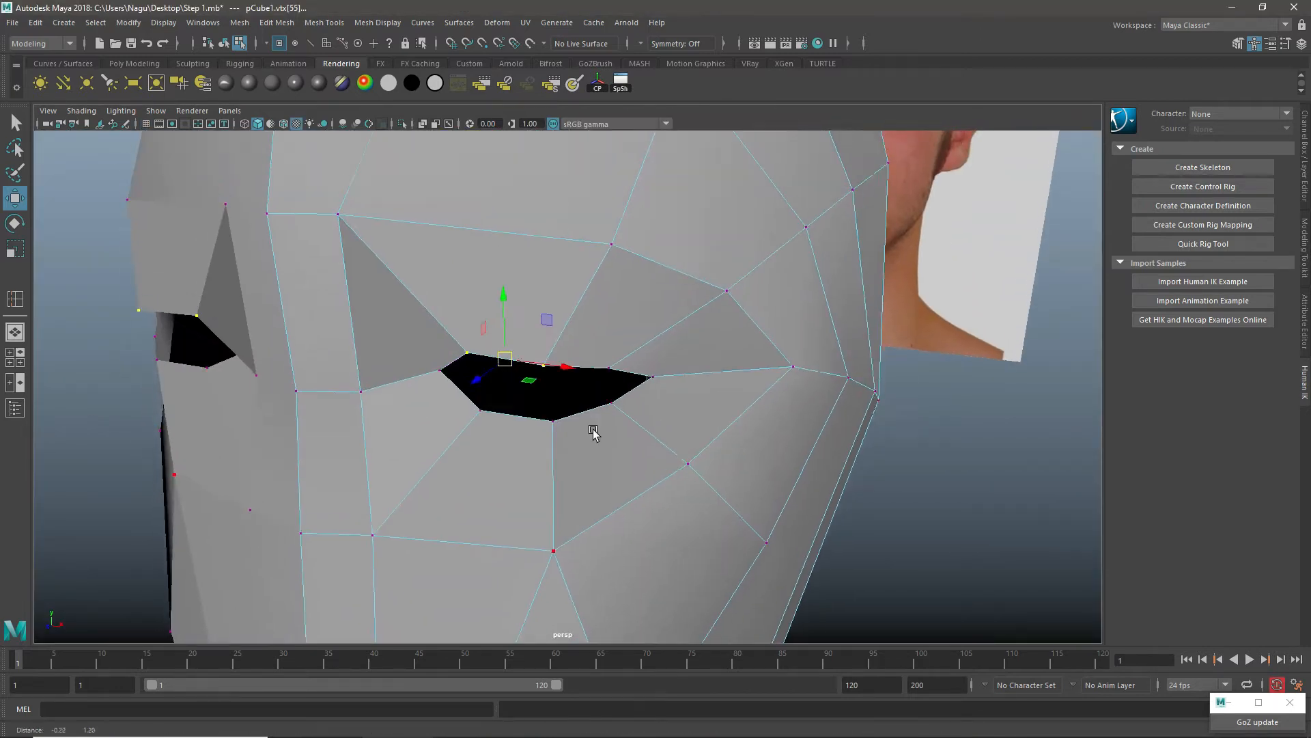
left_click_drag(632, 439, 562, 461, "alt")
left_click_drag(331, 437, 340, 435)
Step: Push the middle vertex of the lower eyelid slightly back into the head
left_click(418, 476)
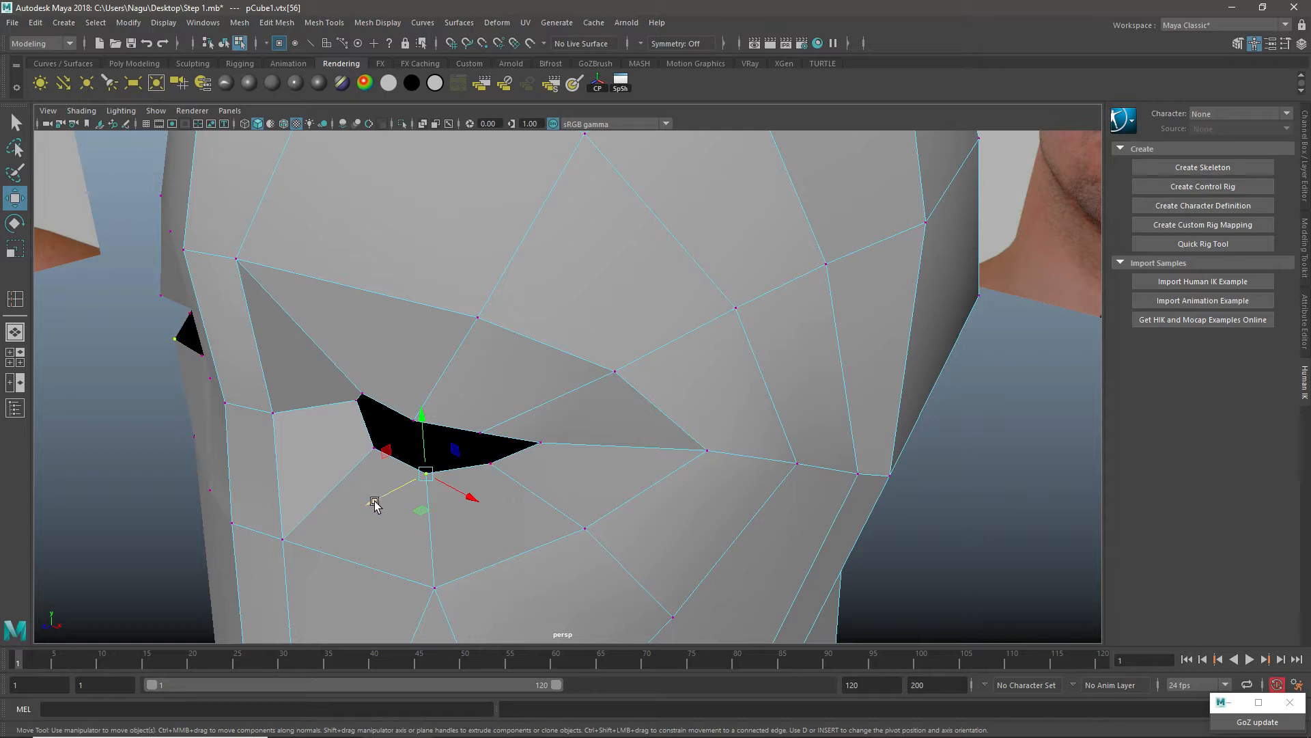
left_click_drag(374, 501, 386, 495)
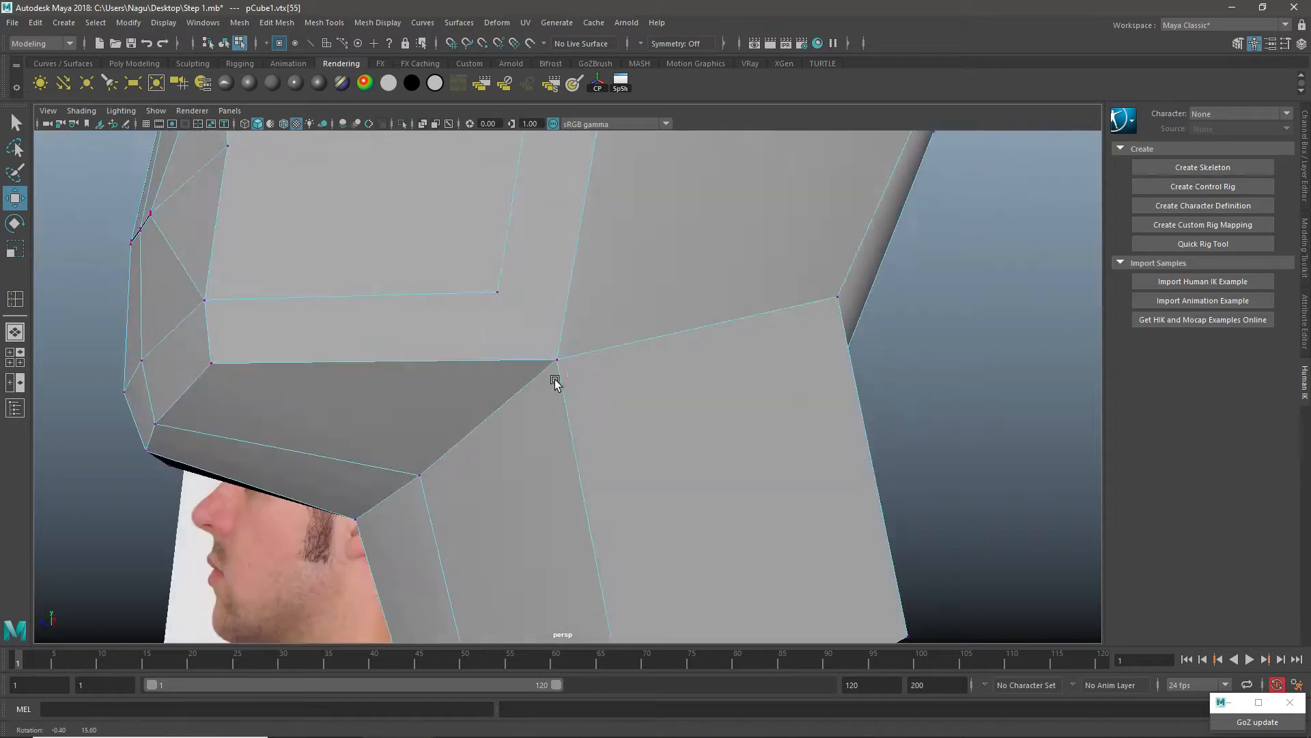
left_click_drag(555, 376, 547, 358, "alt")
Step: Delete the diagonal edge joining the jaw corner to the front neck vertex
scroll(558, 365, "down", 3)
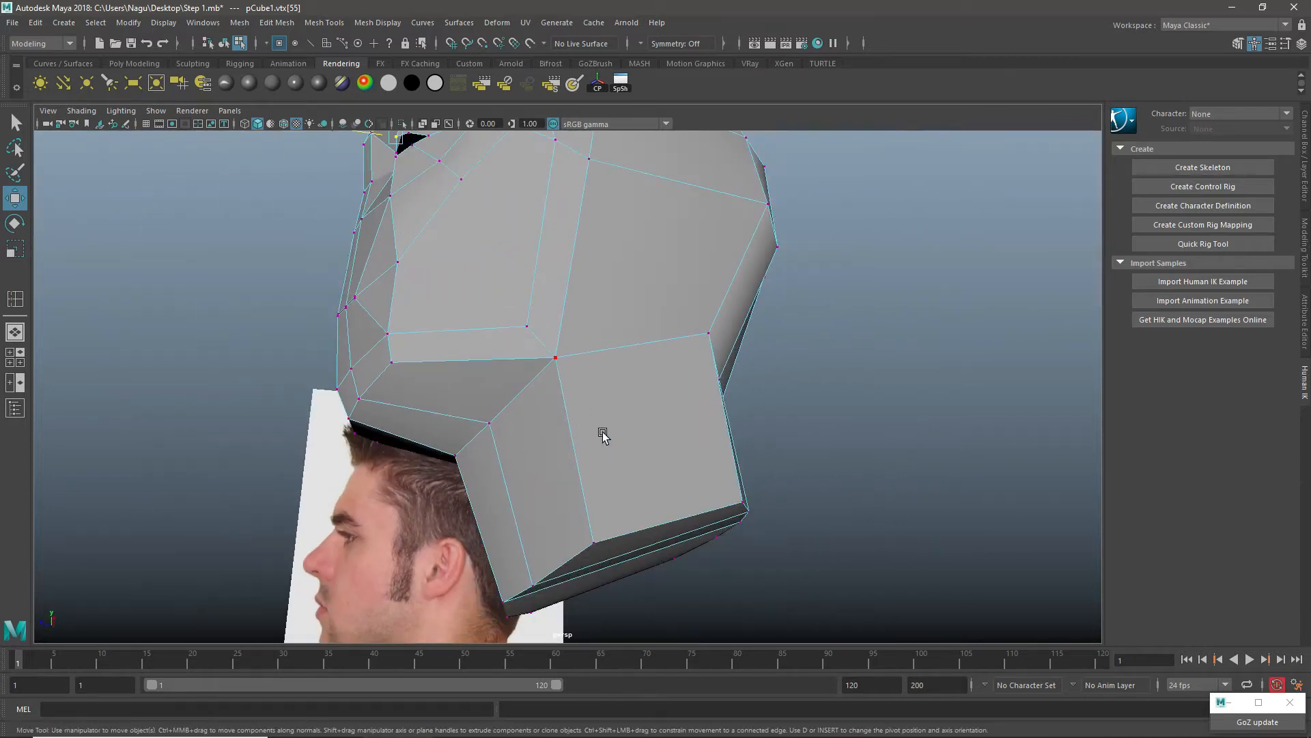
left_click_drag(565, 414, 562, 418, "alt")
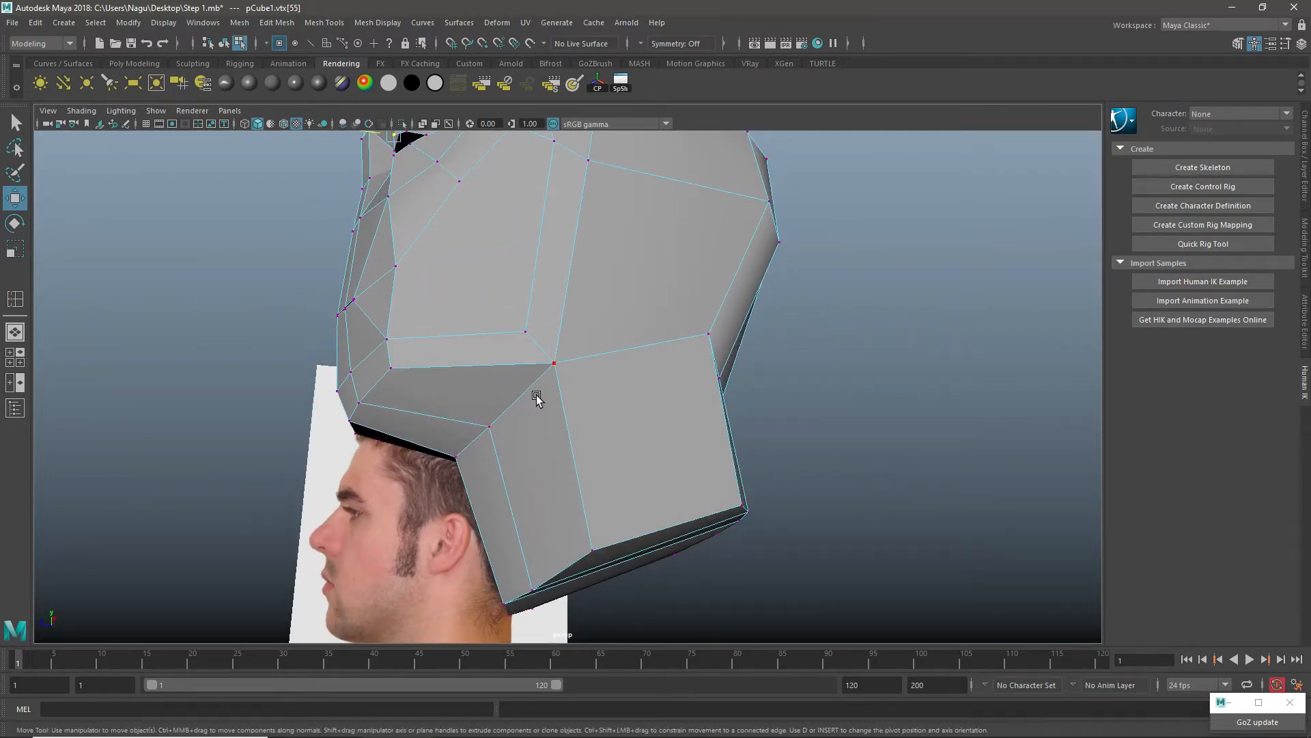
left_click_drag(517, 401, 536, 409, "alt")
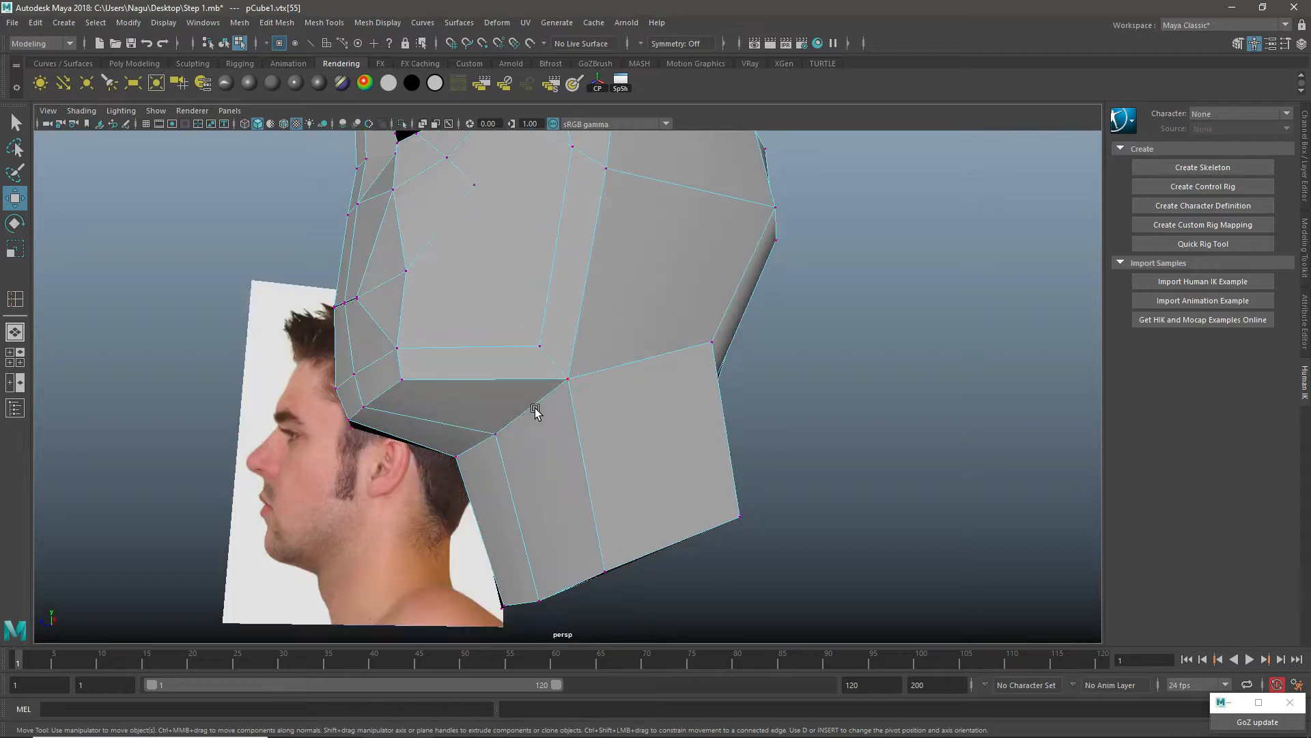
right_click_drag(535, 330, 536, 292)
left_click(541, 400)
right_click_drag(541, 399, 478, 422, "shift")
left_click_drag(565, 396, 568, 430, "alt")
Step: Insert an edge loop around the side and back of the neck, just below the jaw and skull base
scroll(580, 425, "up", 1)
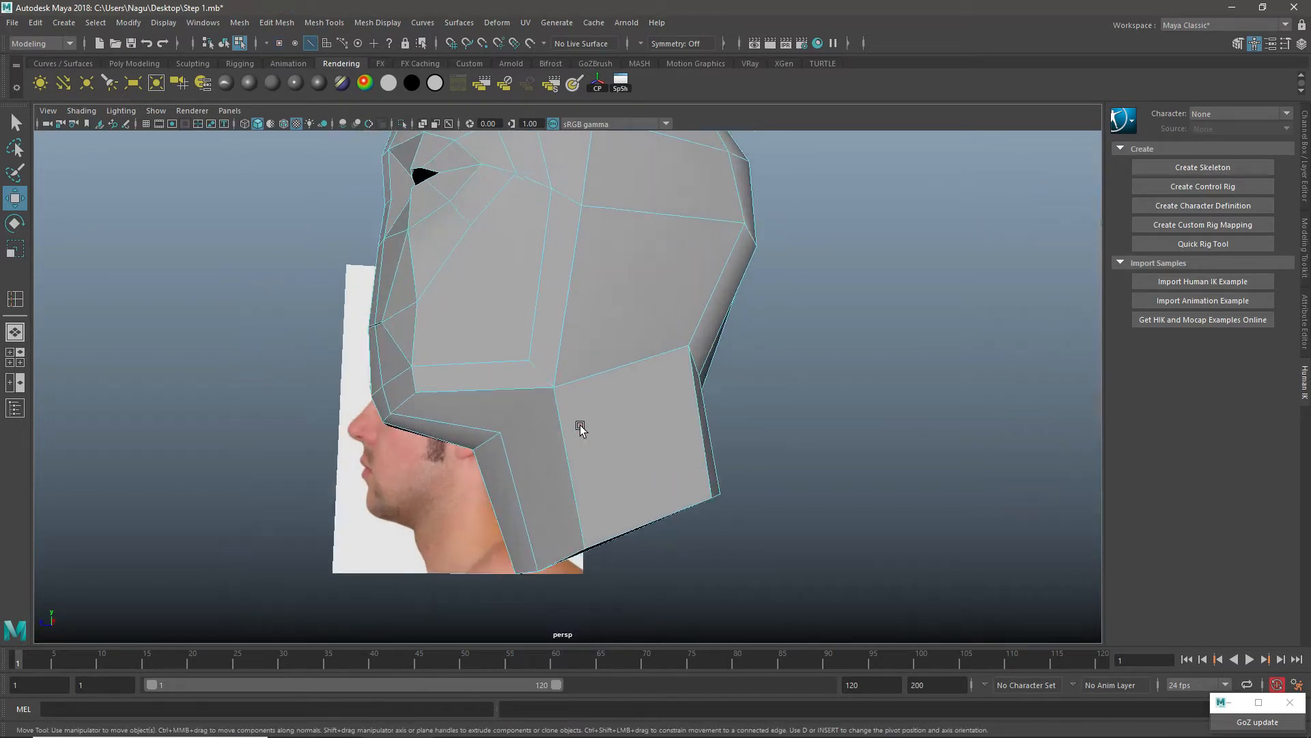
right_click_drag(582, 307, 618, 292)
scroll(622, 363, "up", 2)
right_click_drag(656, 246, 605, 266, "shift")
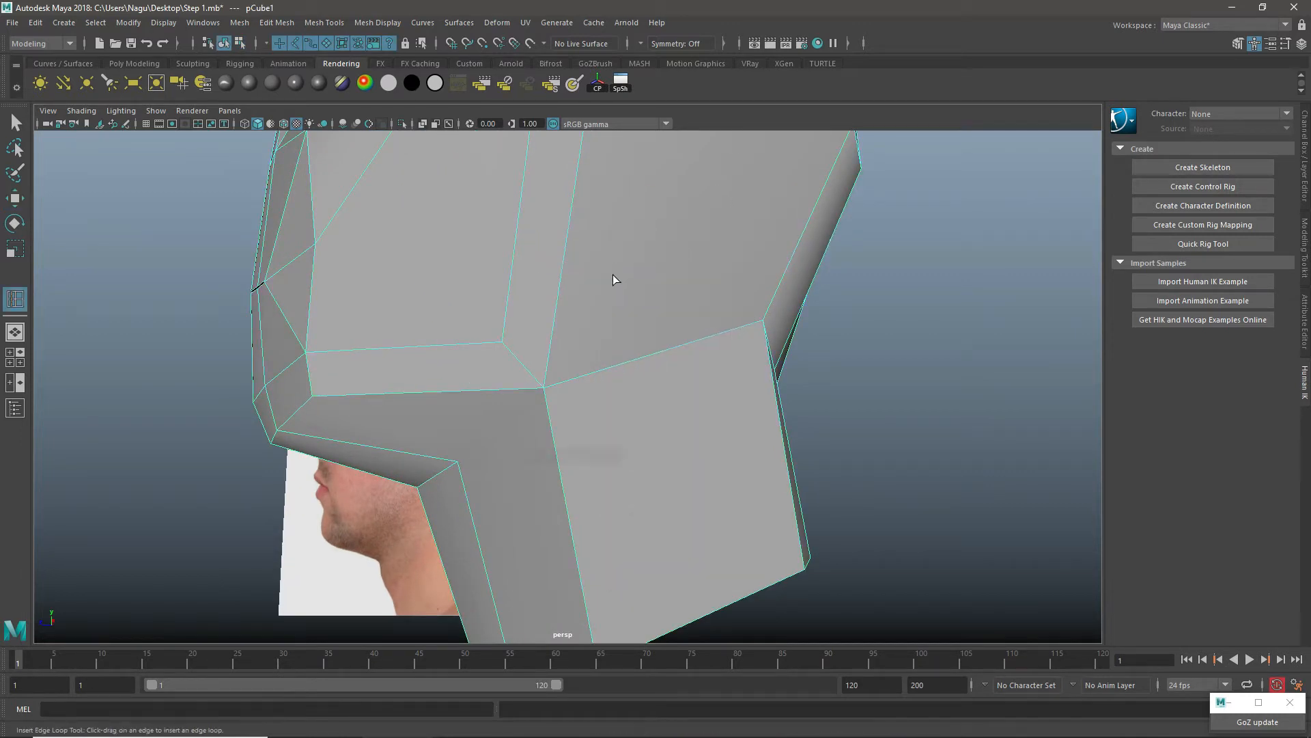
left_click(770, 372)
left_click_drag(519, 416, 543, 415, "alt")
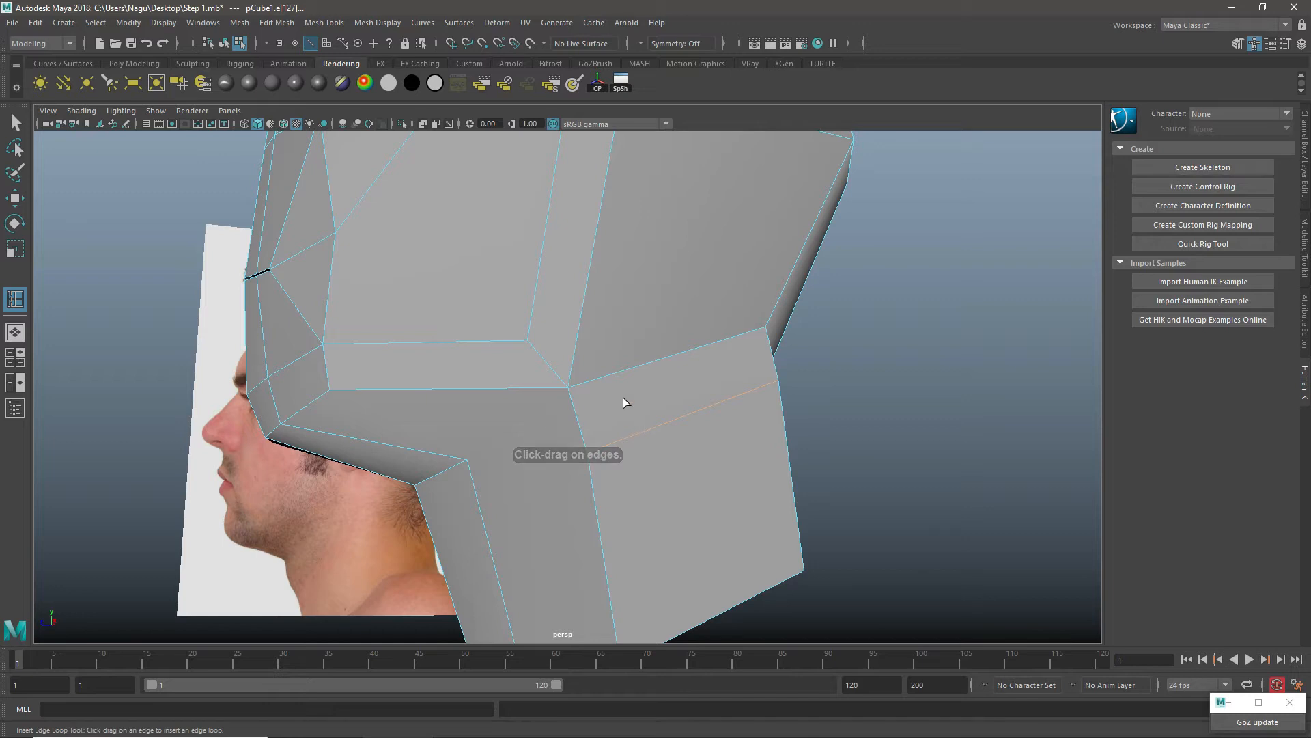
Step: Cut an edge from the front neck vertex under the jaw to the side end of the new neck loop
key("w")
right_click_drag(615, 317, 654, 268)
right_click_drag(678, 208, 603, 209, "shift")
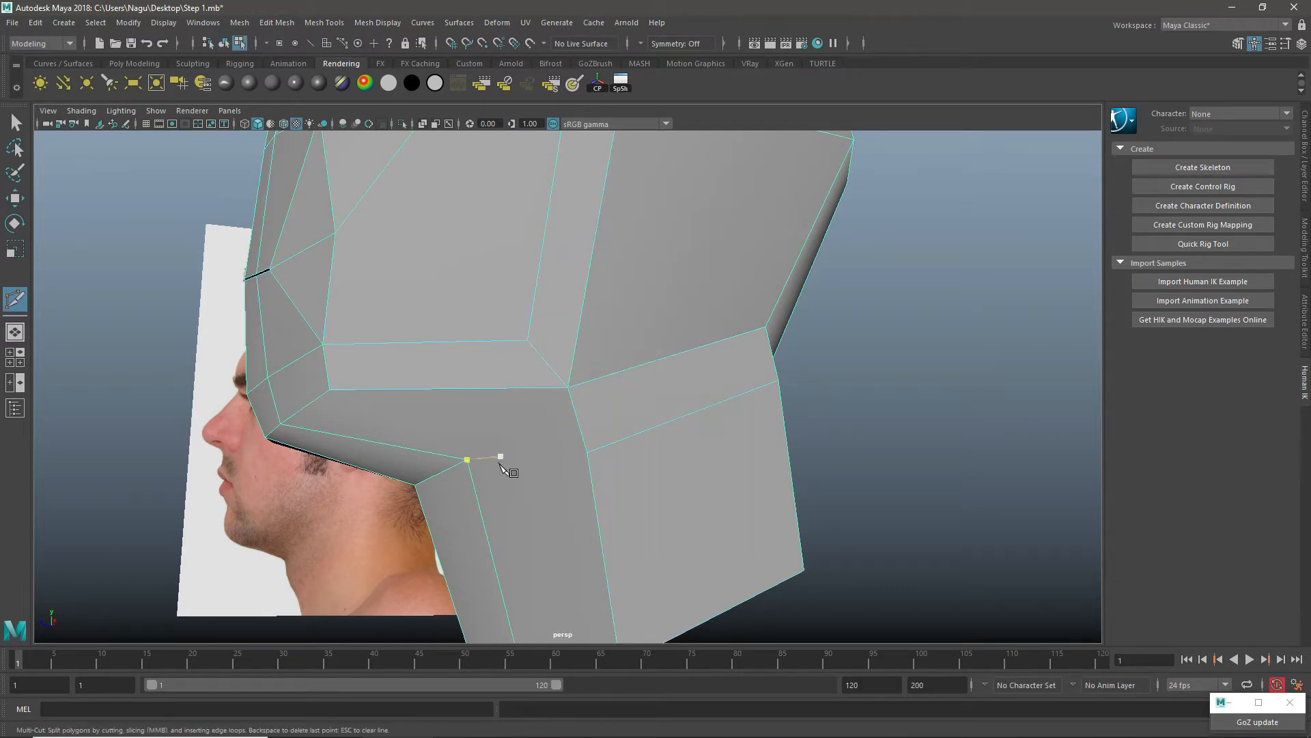
left_click(467, 460)
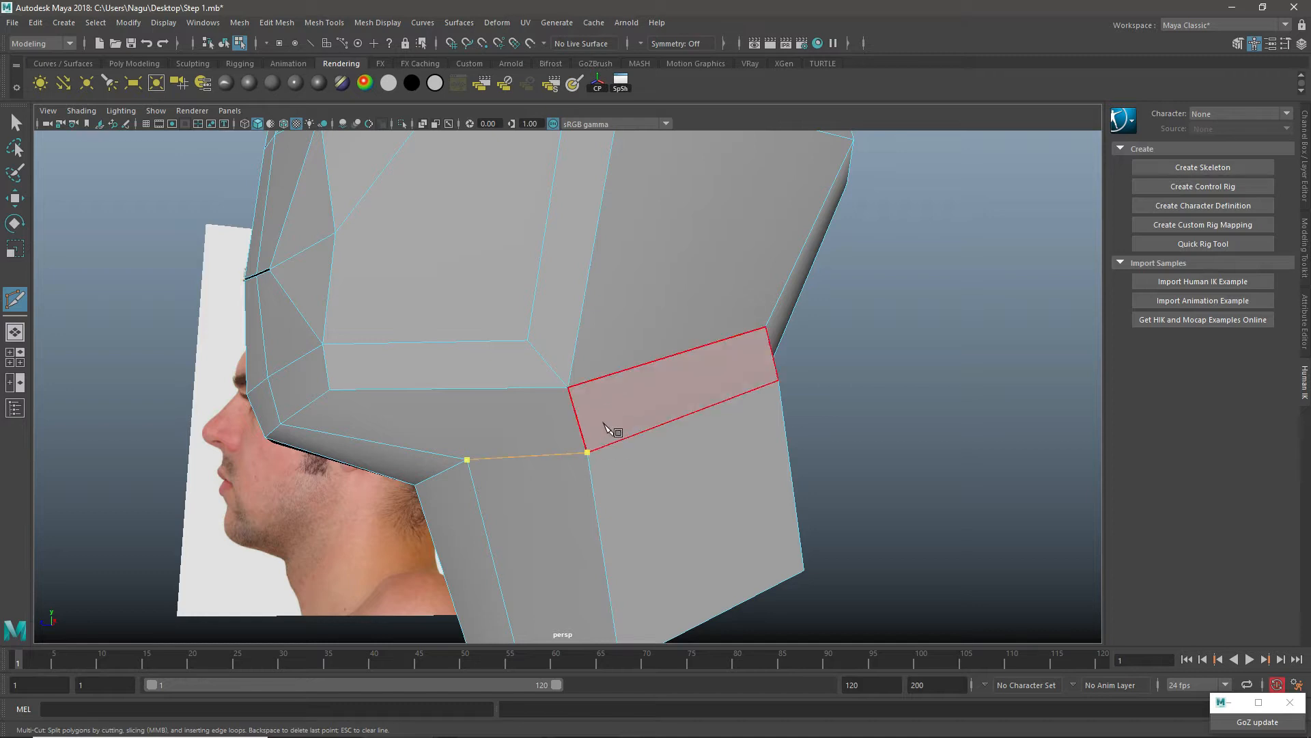
key("w")
right_click_drag(624, 311, 666, 275)
scroll(601, 394, "down", 5)
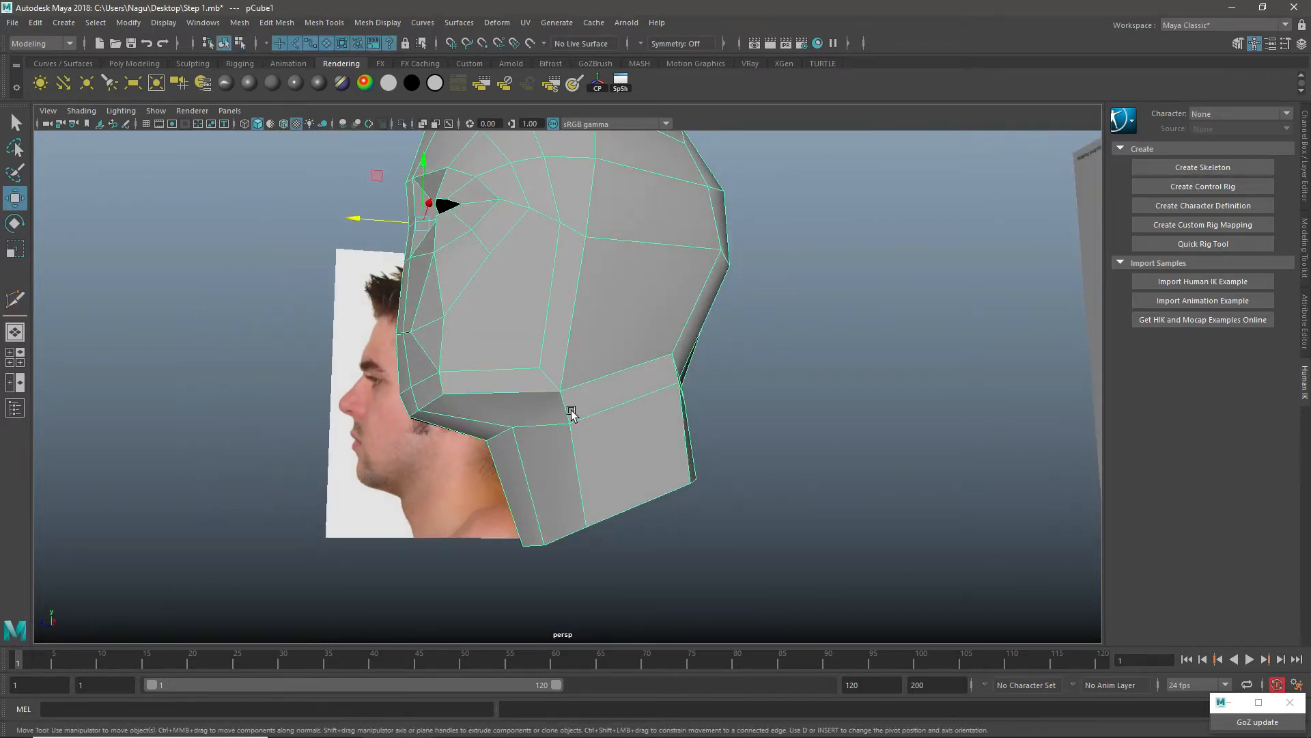
Step: Nudge the new neck edge loop below the skull base slightly, working in the side view
scroll(552, 367, "down", 4)
key("space")
key("space")
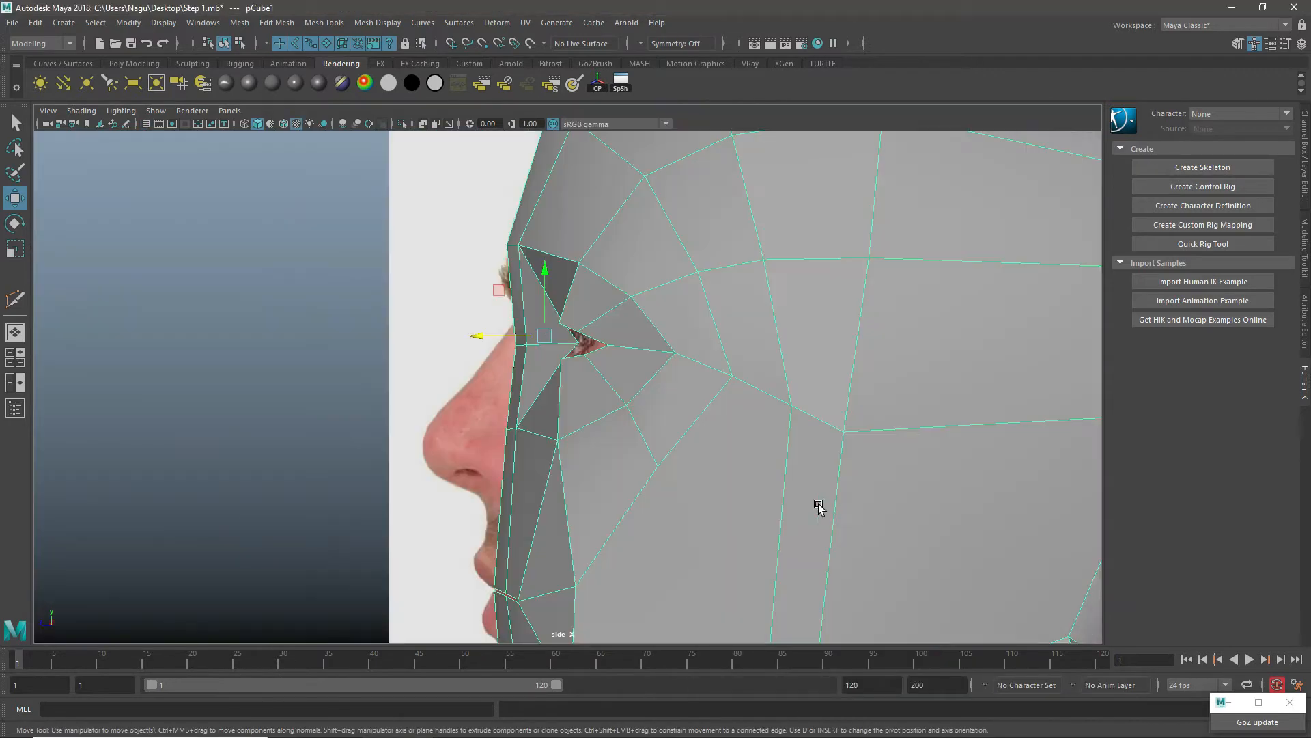
middle_click_drag(864, 481, 558, 229, "alt")
scroll(595, 404, "down", 5)
scroll(596, 404, "up", 4)
right_click_drag(662, 283, 605, 280)
left_click_drag(763, 420, 769, 425)
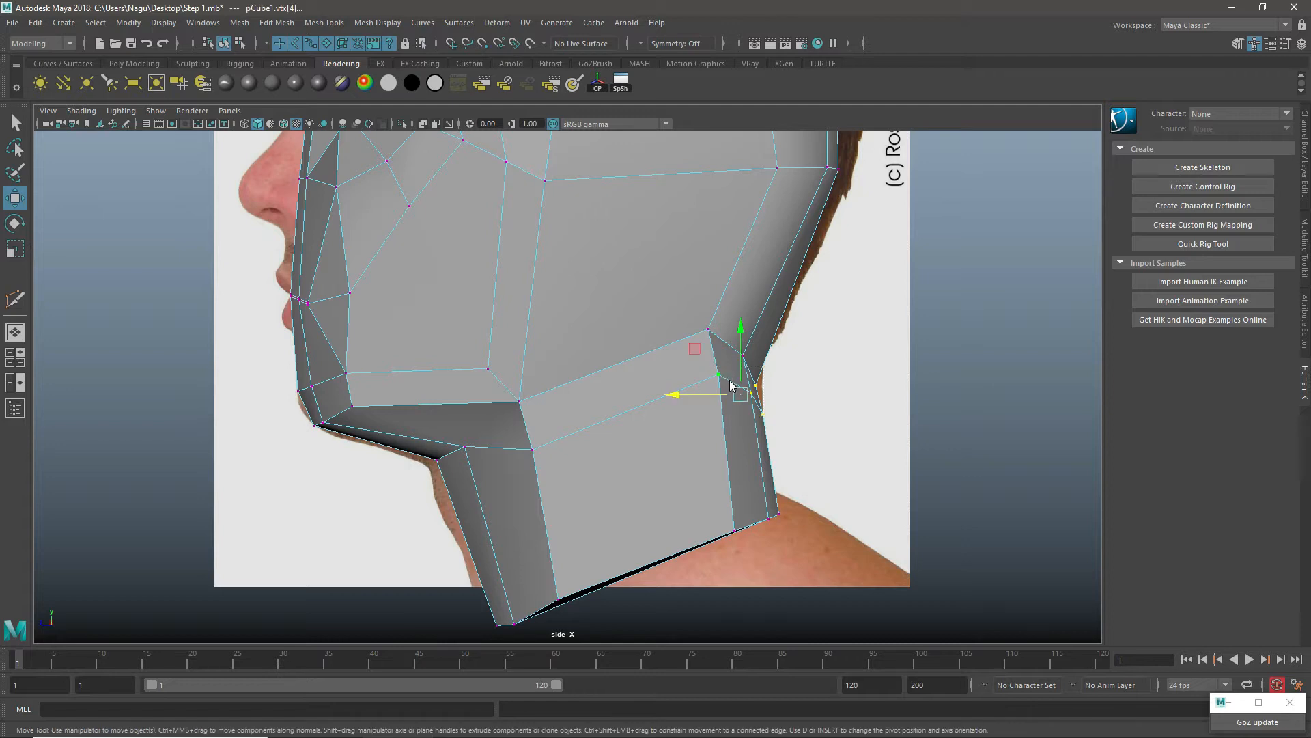
right_click_drag(731, 380, 732, 341)
double_click(731, 381)
left_click_drag(748, 431, 617, 409, "alt")
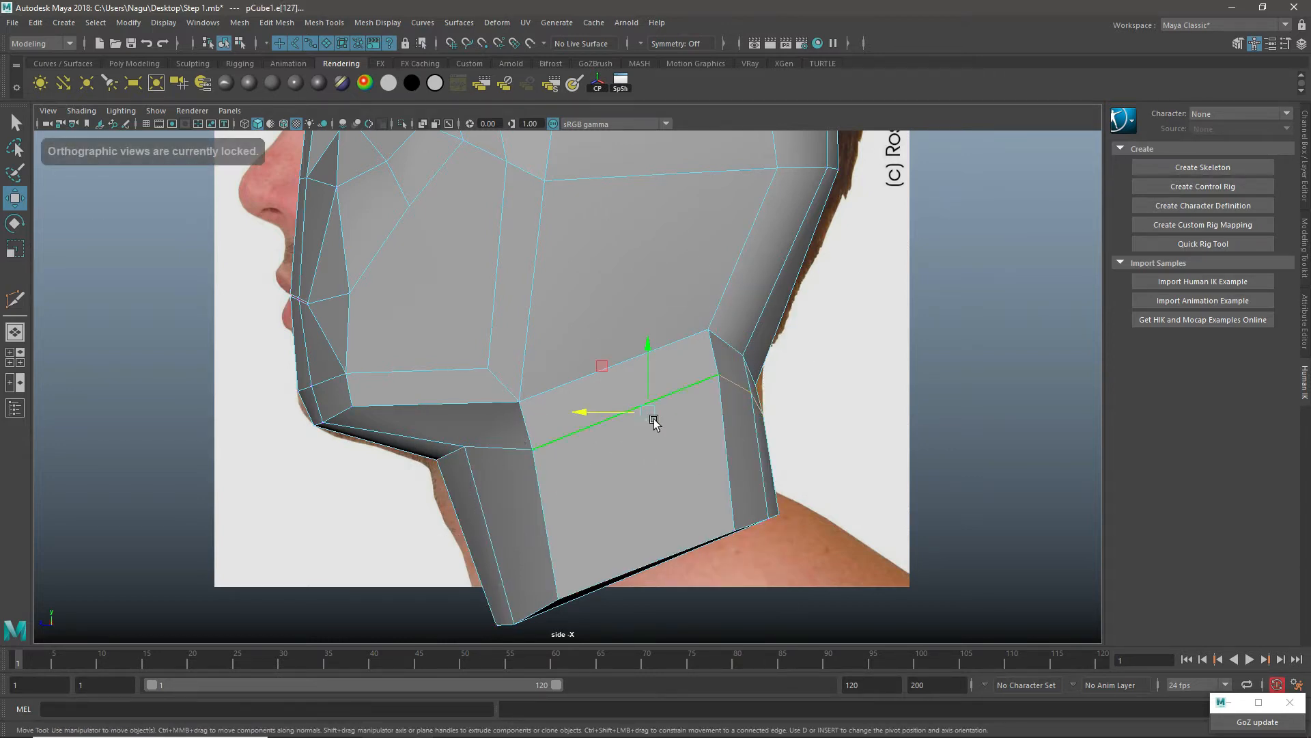
left_click(645, 418)
left_click_drag(644, 417, 649, 422)
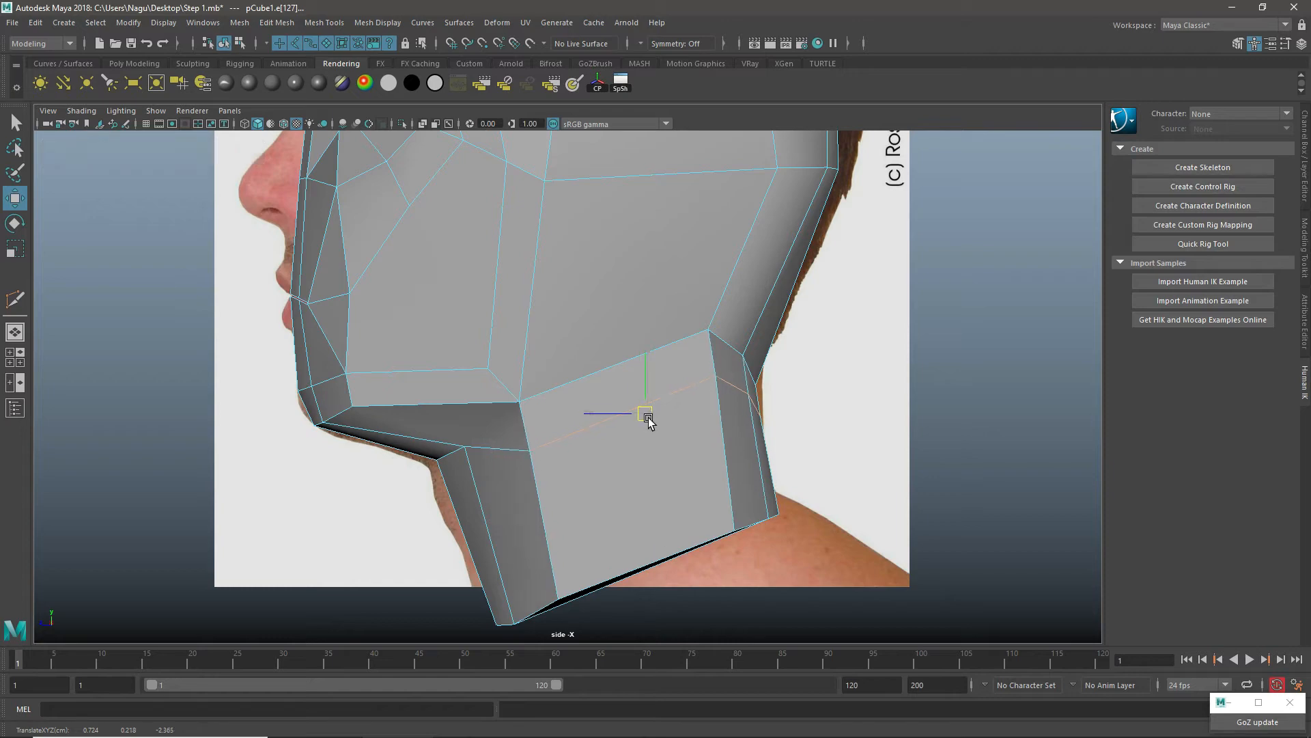
Step: Delete the faces that cap the bottom of the neck
key("space")
key("space")
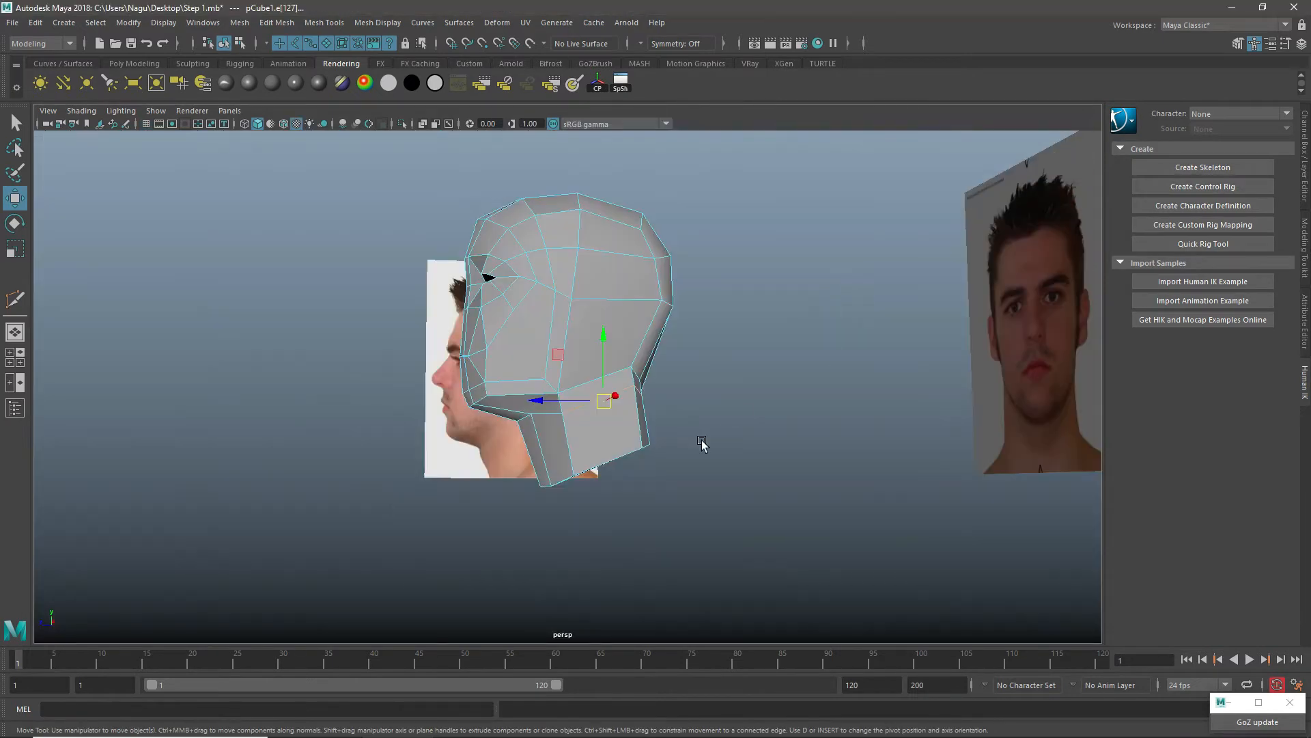
left_click_drag(702, 443, 634, 329, "alt")
right_click_drag(633, 329, 629, 377)
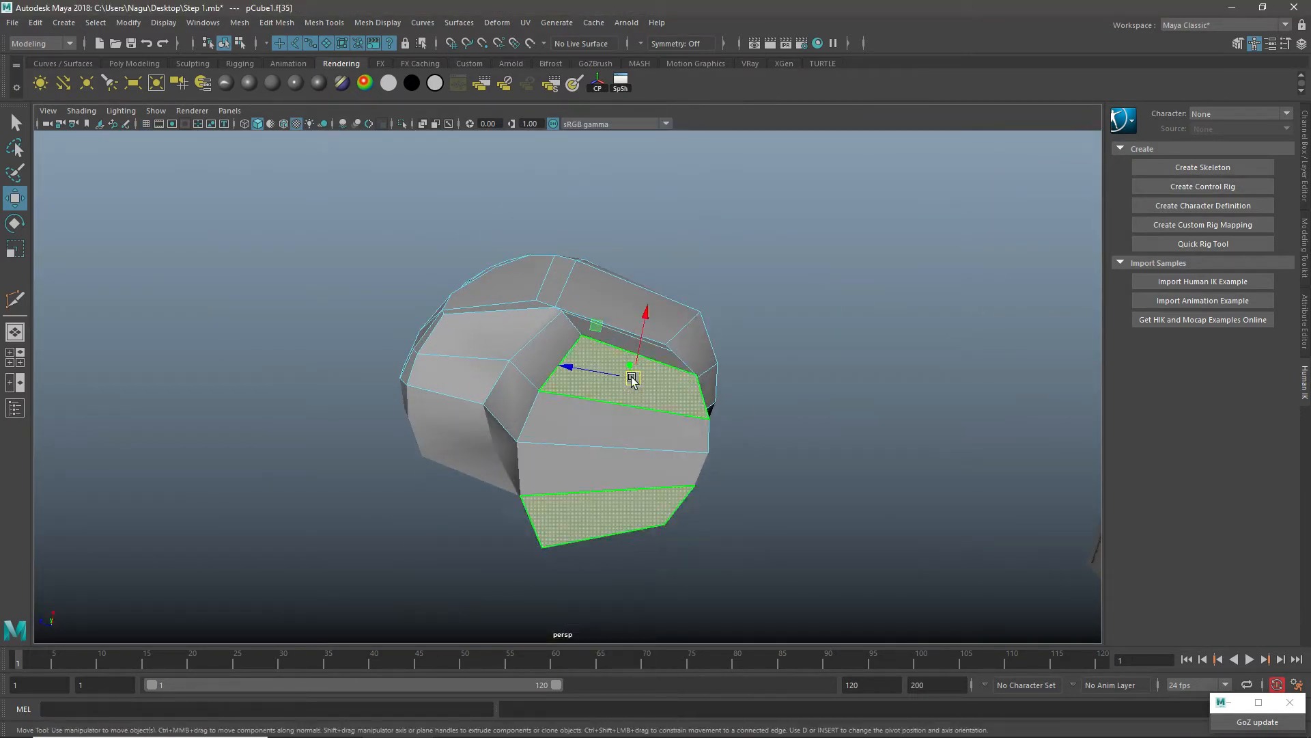
left_click(596, 429)
key("Delete")
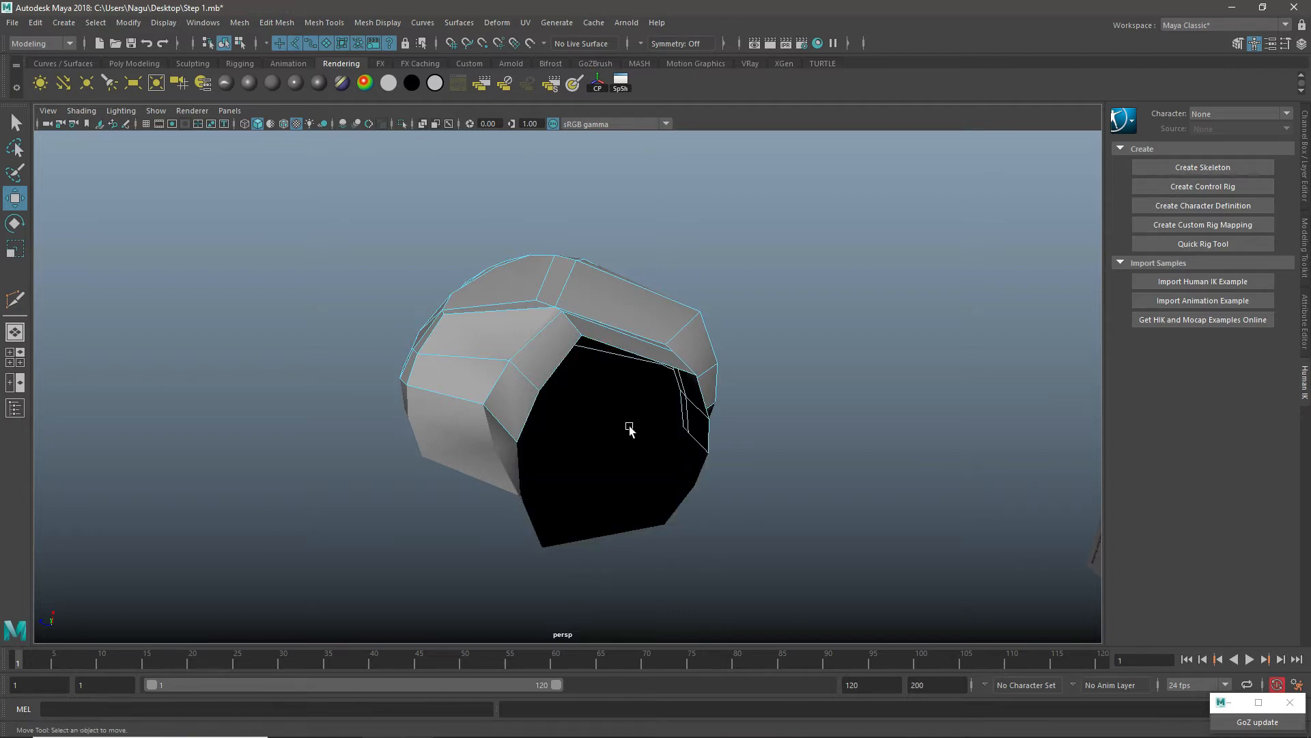
Step: Raise the side neck vertex just below the jaw corner in the side view
key("space")
key("space")
scroll(672, 462, "up", 2)
right_click_drag(673, 461, 614, 462)
left_click(519, 468)
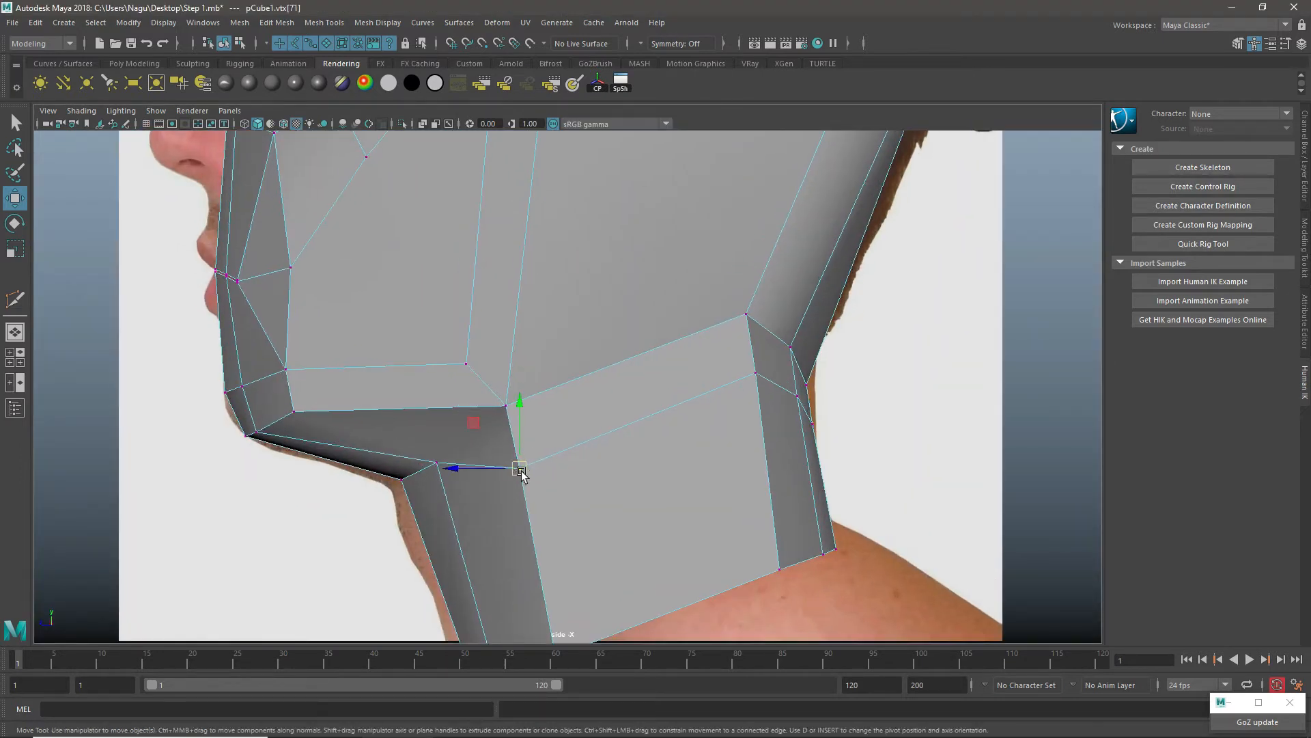
mouse_move(519, 467)
left_mouse_down()
mouse_move(506, 445)
mouse_move(519, 445)
left_mouse_up()
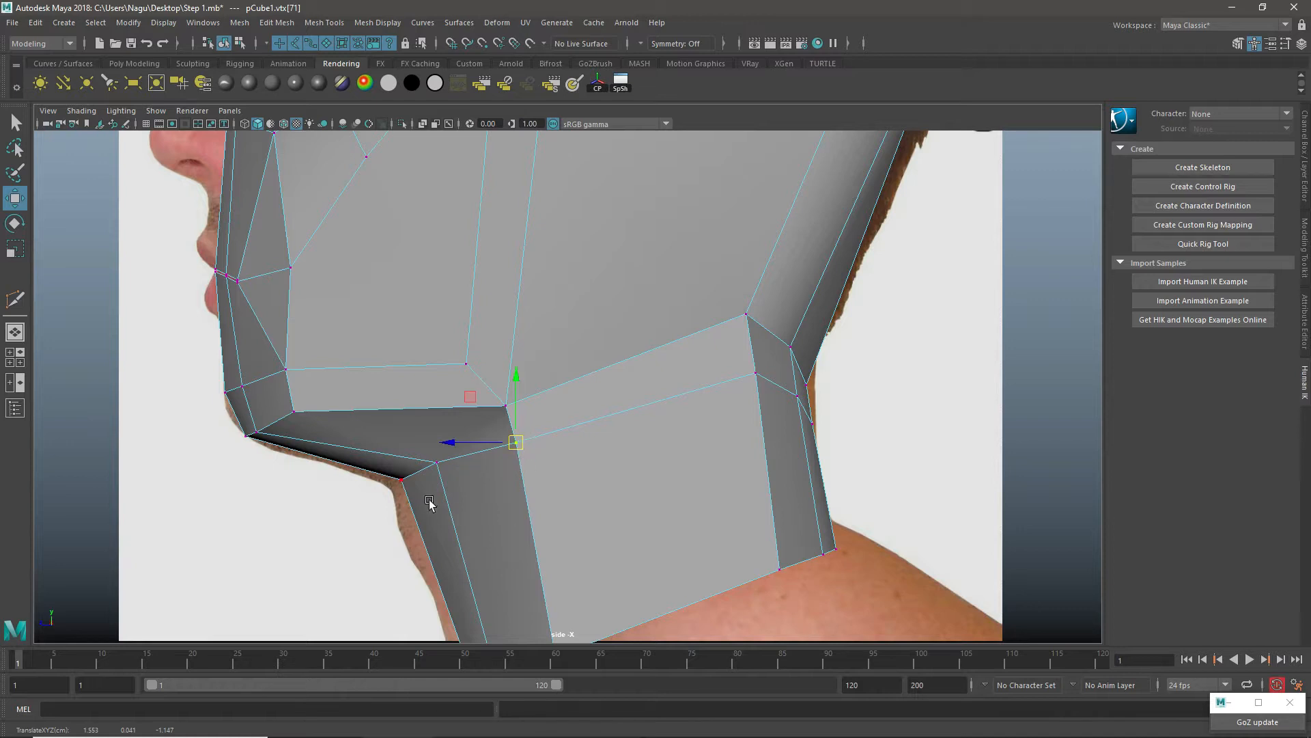
Step: Reposition the vertices along the neck's lower opening so its rim follows a straight slope in the side view
middle_click_drag(462, 522, 437, 358, "alt")
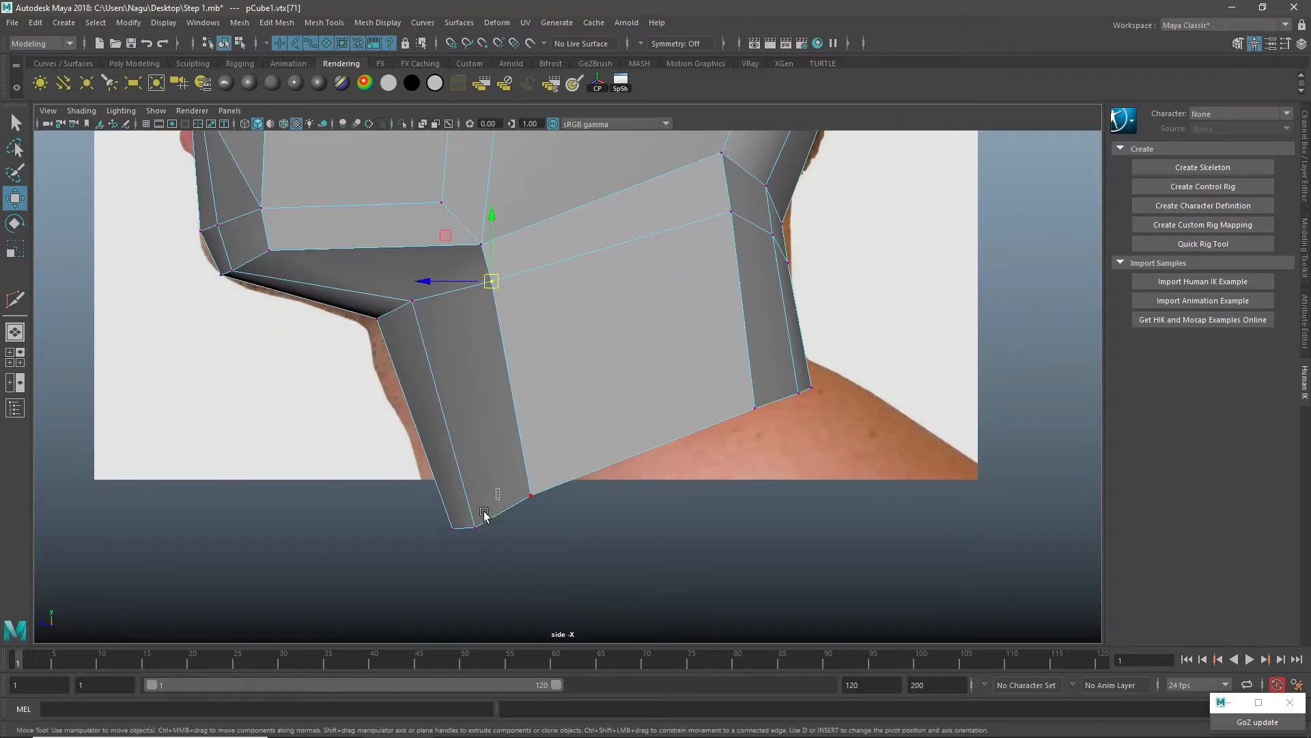
left_click_drag(483, 512, 456, 513)
left_click_drag(498, 479, 557, 485)
left_click(536, 500)
left_click(756, 408)
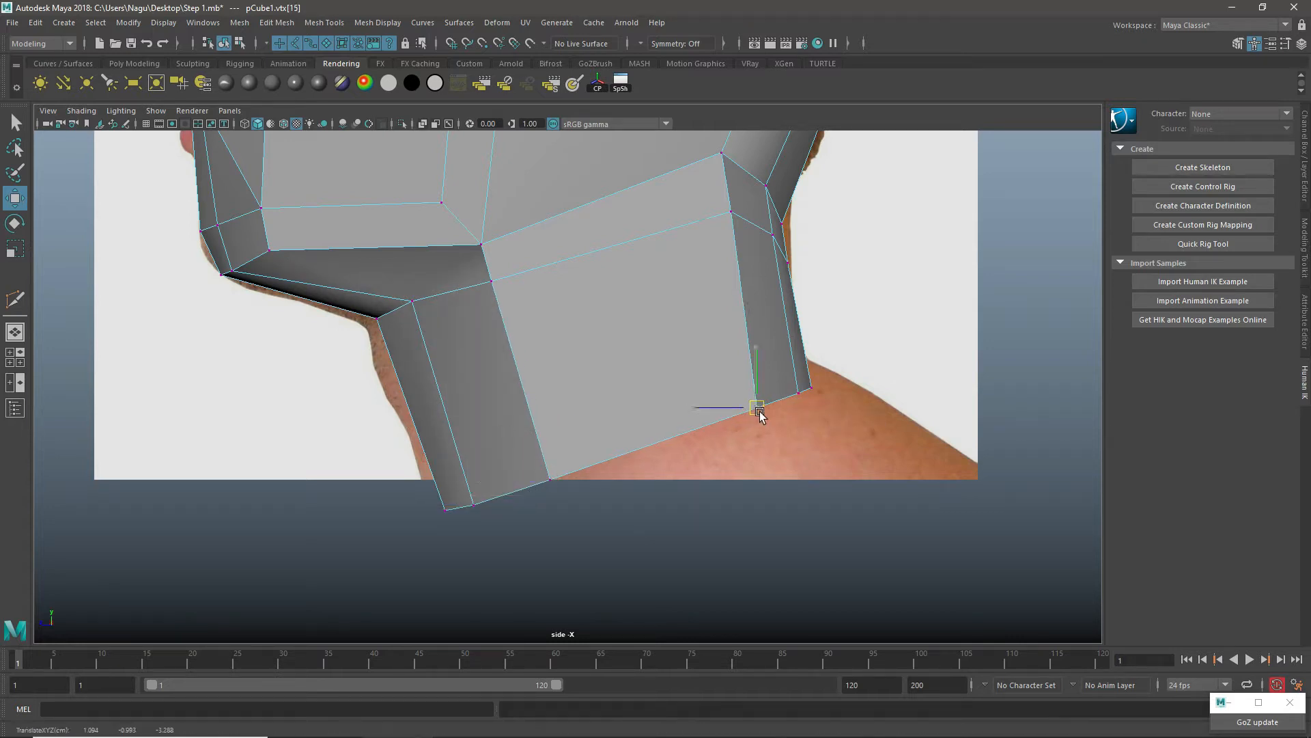
Step: Reposition the nape vertices and the loop vertices below them to follow the back-of-neck outline in the side photo
middle_click_drag(704, 286, 676, 433, "alt")
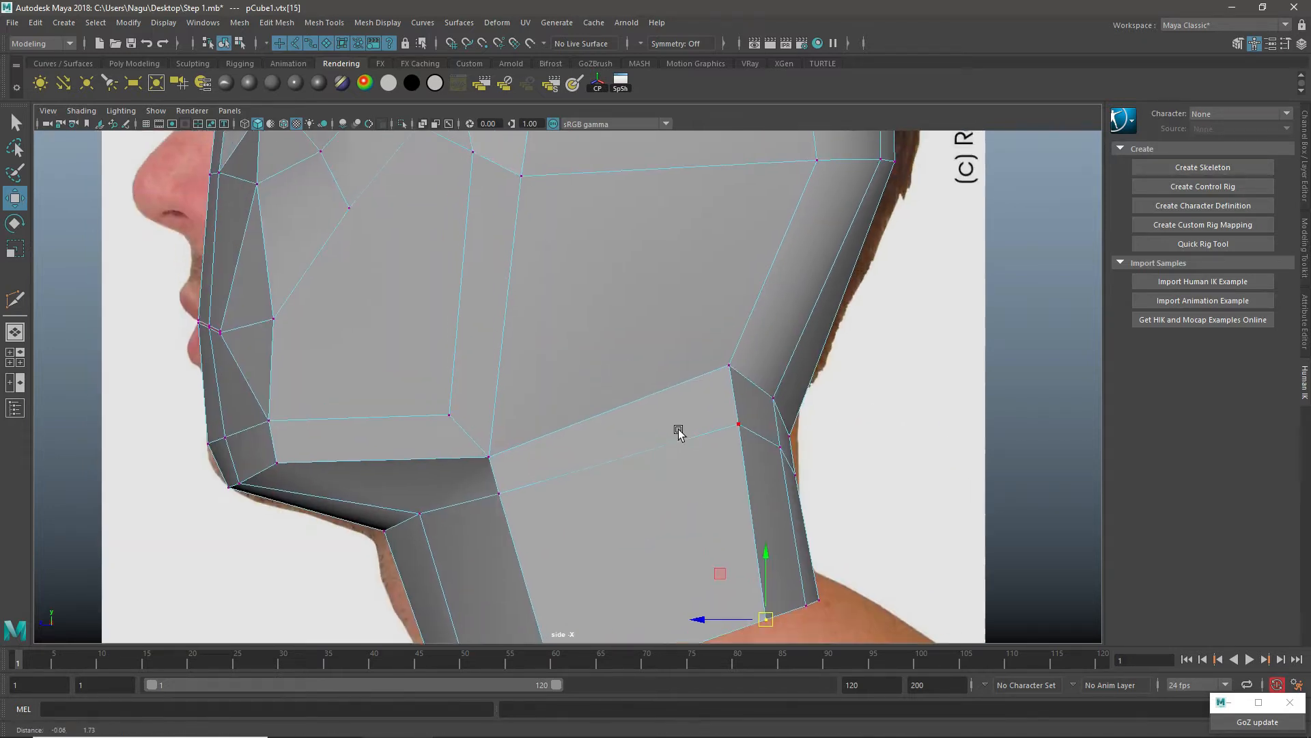
left_click(734, 413)
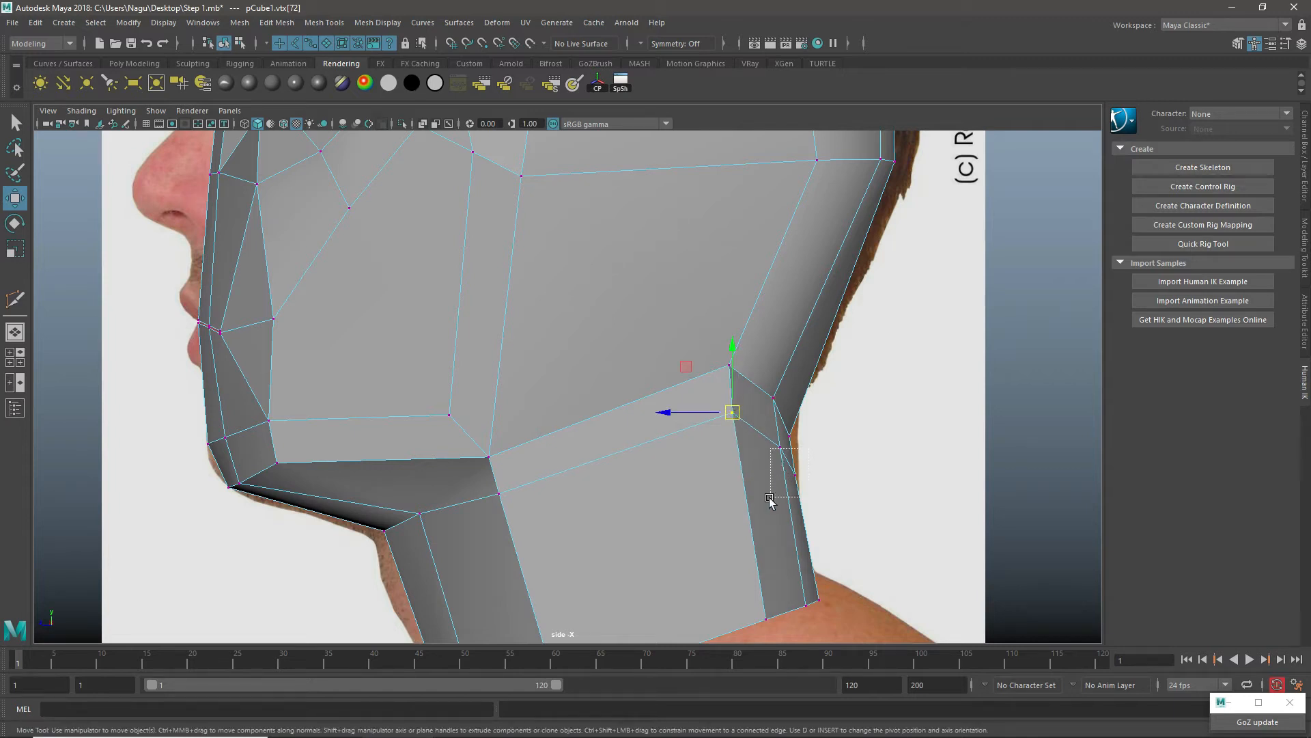
left_click(794, 475)
left_click(776, 442, "shift")
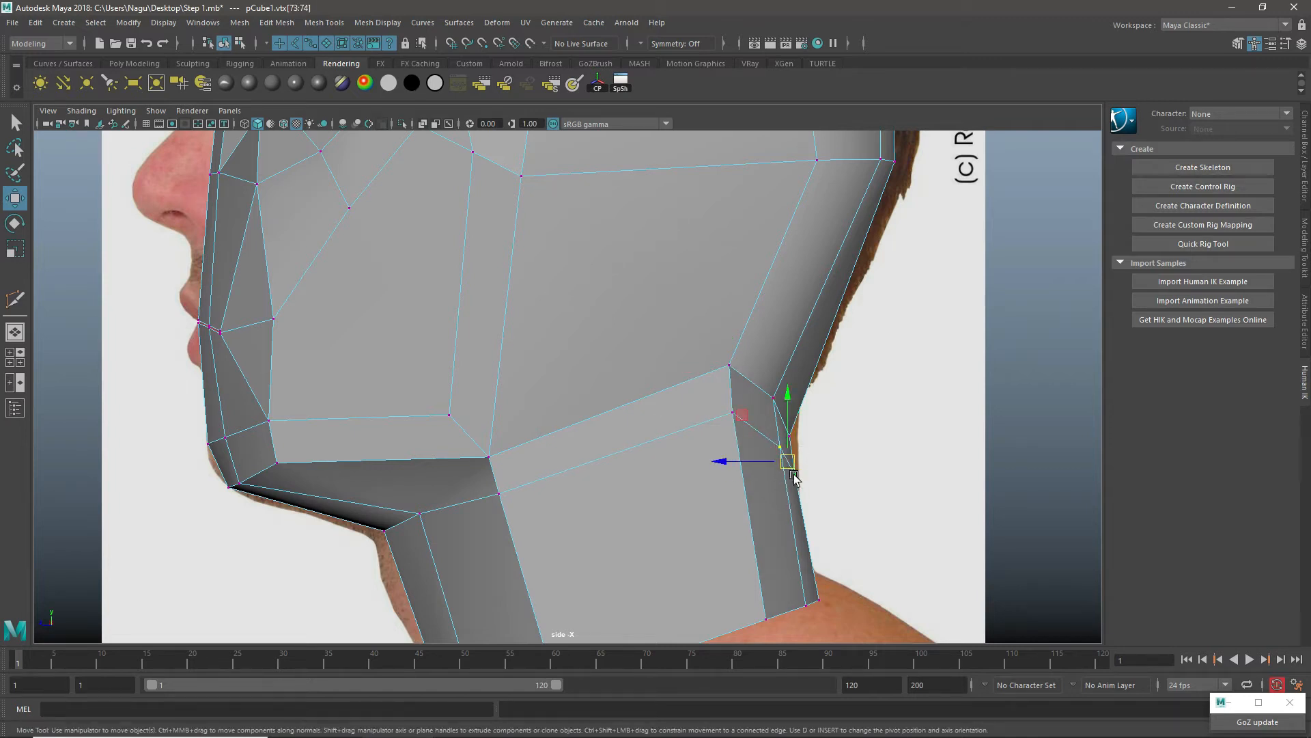
left_click(791, 437)
left_click_drag(790, 437, 799, 418)
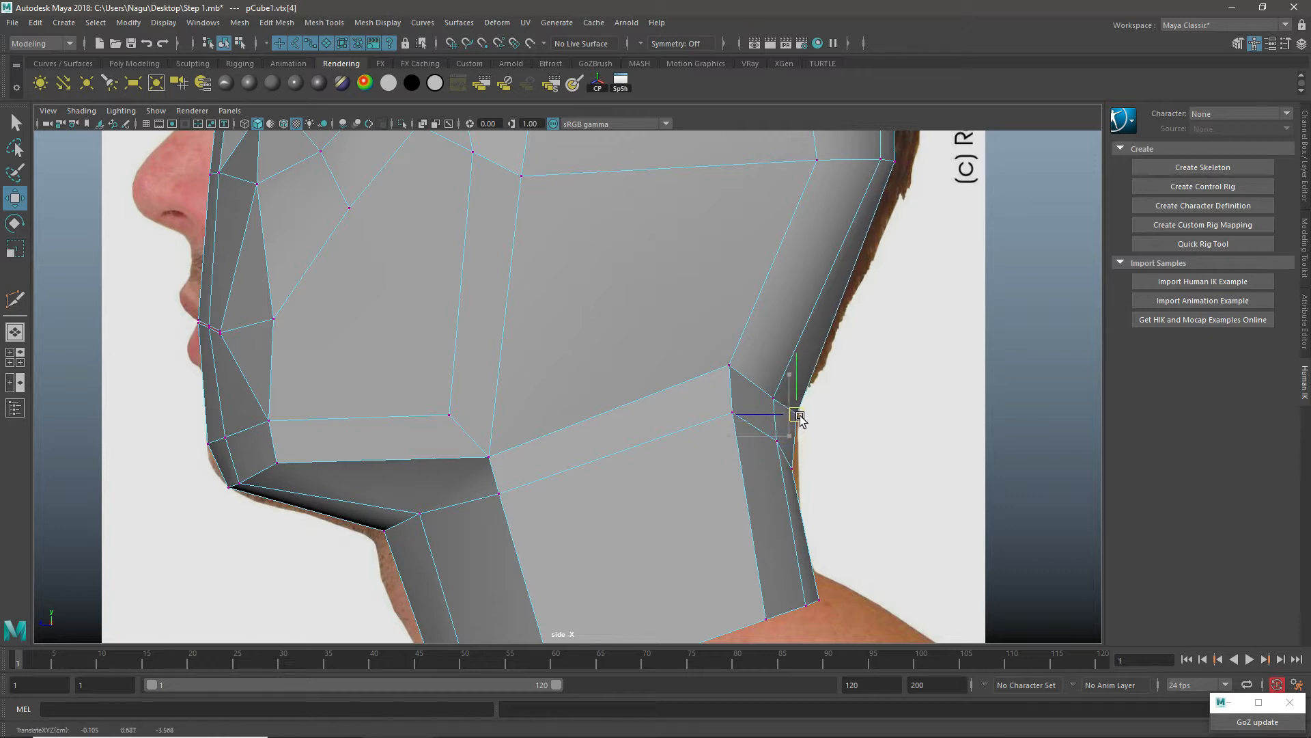
left_click(794, 473)
left_click_drag(799, 474, 800, 456)
Step: Lower the neck loop's rear side vertex slightly to even out its spacing below the skull base
left_click(733, 413)
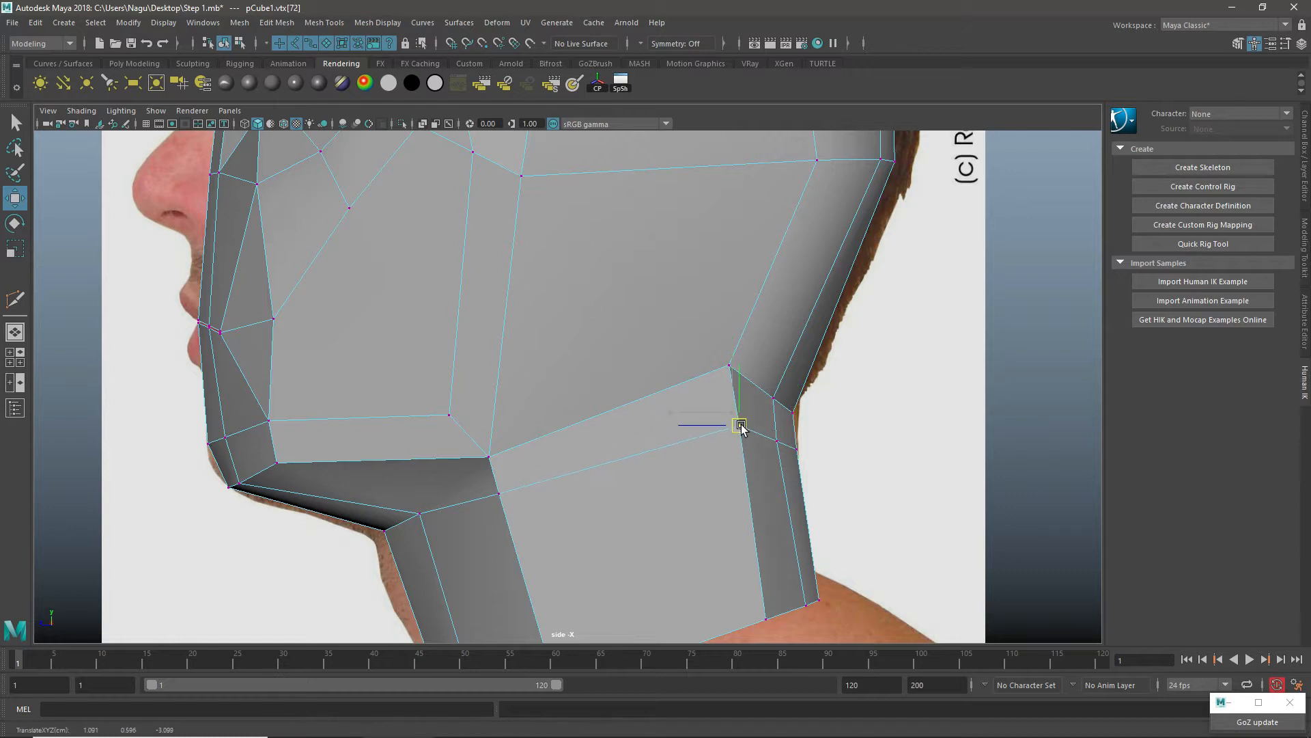
left_click_drag(739, 418, 738, 424)
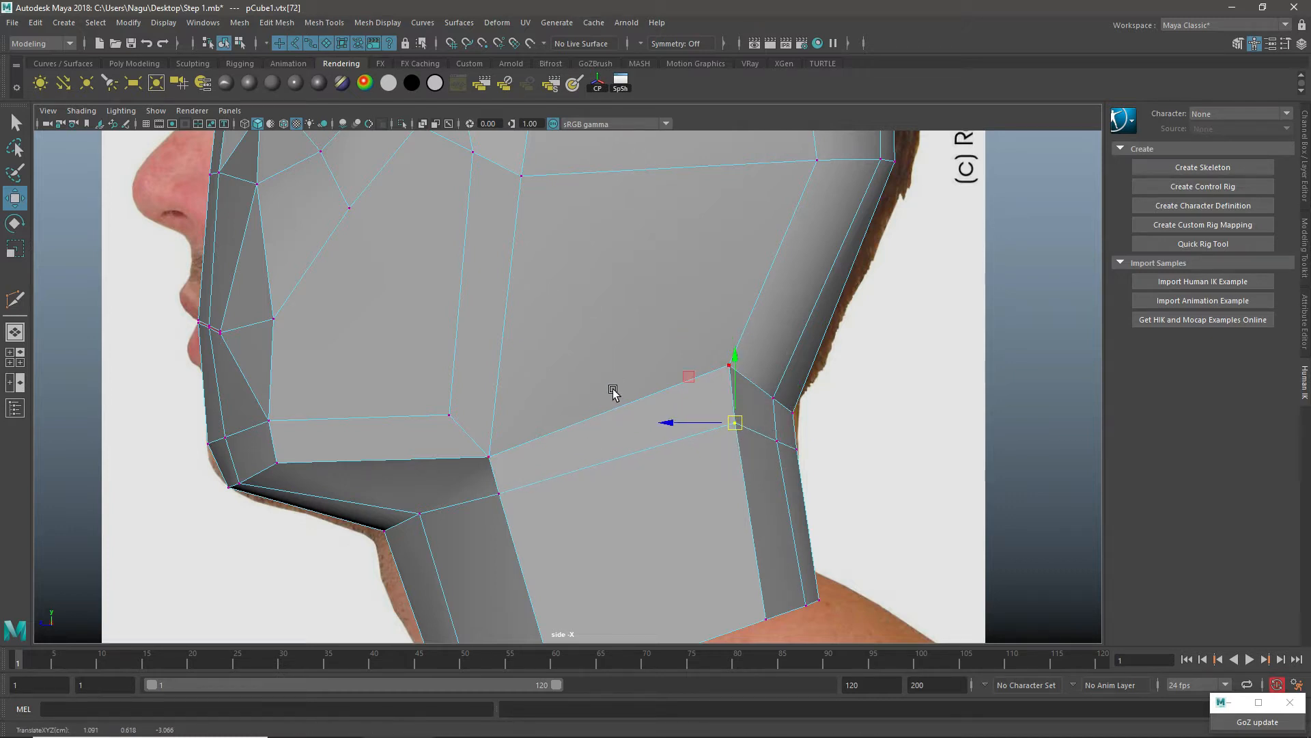
scroll(608, 367, "down", 5)
scroll(580, 316, "up", 2)
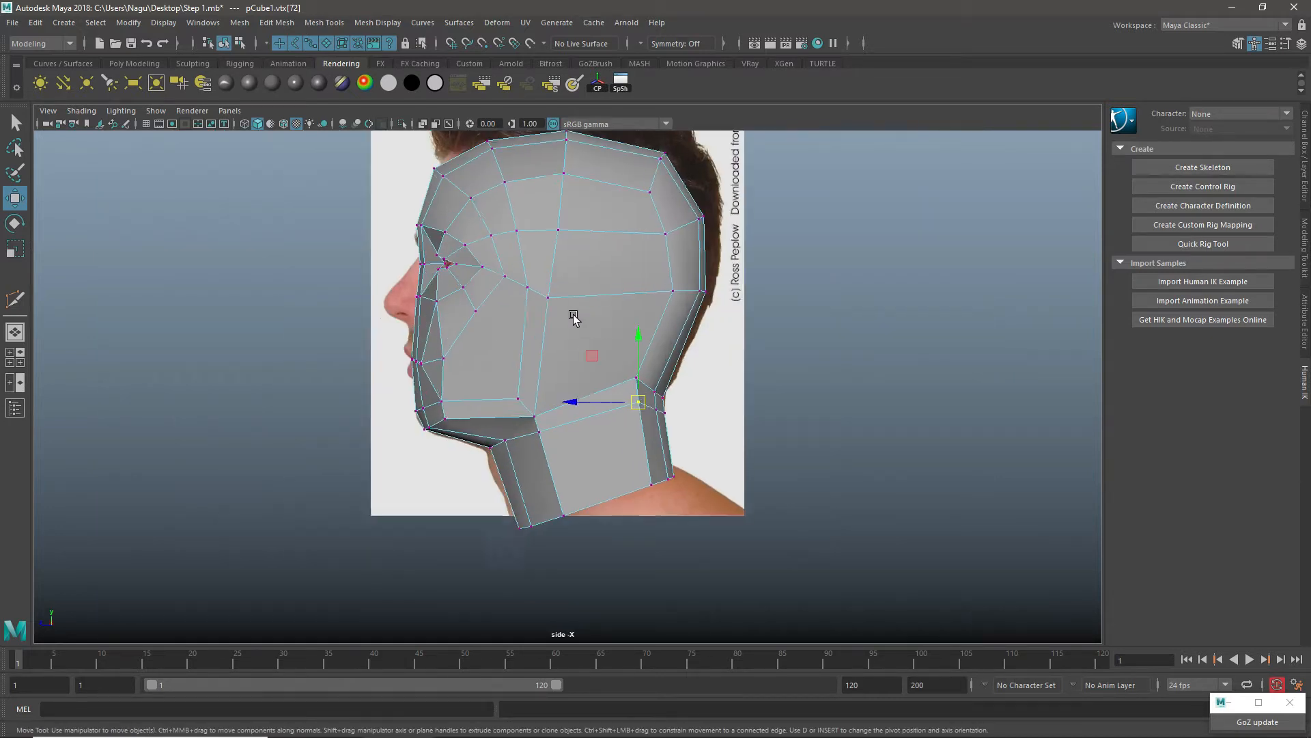
scroll(565, 313, "up", 2)
left_click_drag(566, 441, 569, 444, "alt")
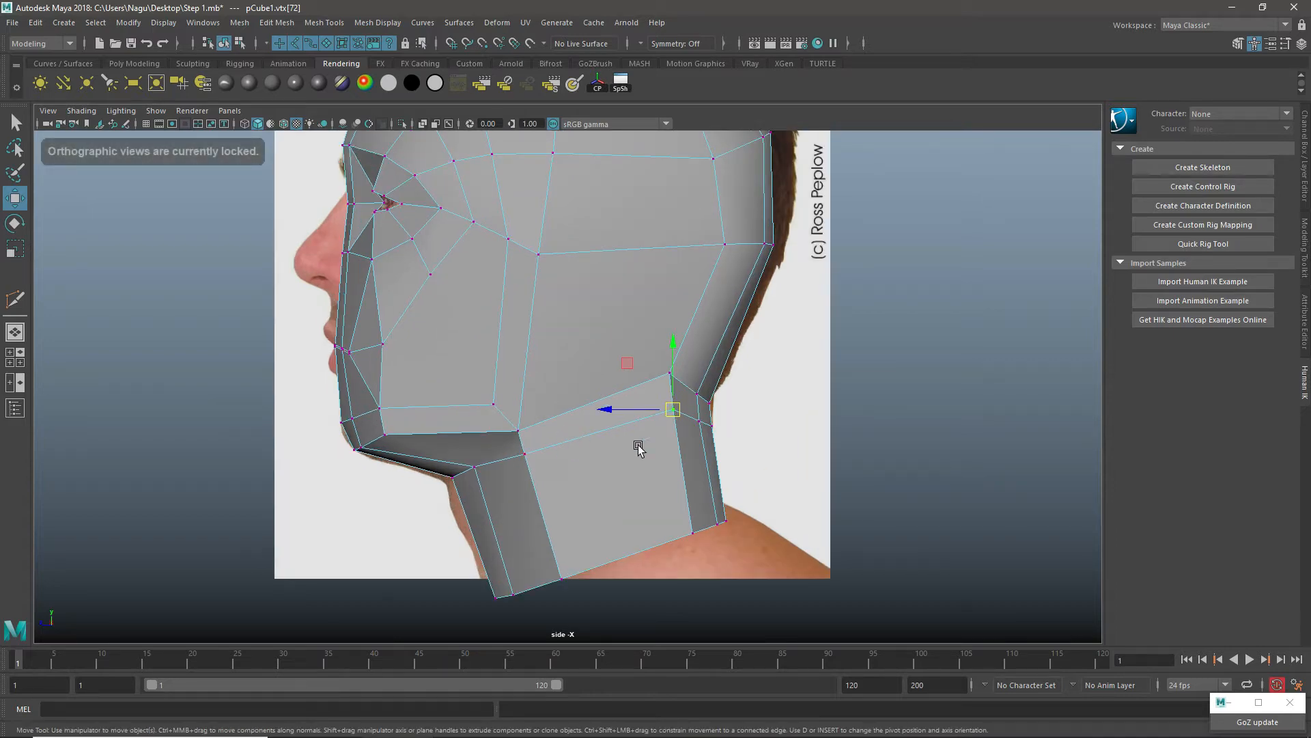
Step: Adjust the width of the open neck rim by moving its side vertex sideways, viewed from below
key("space")
key("space")
left_click_drag(741, 464, 618, 339, "alt")
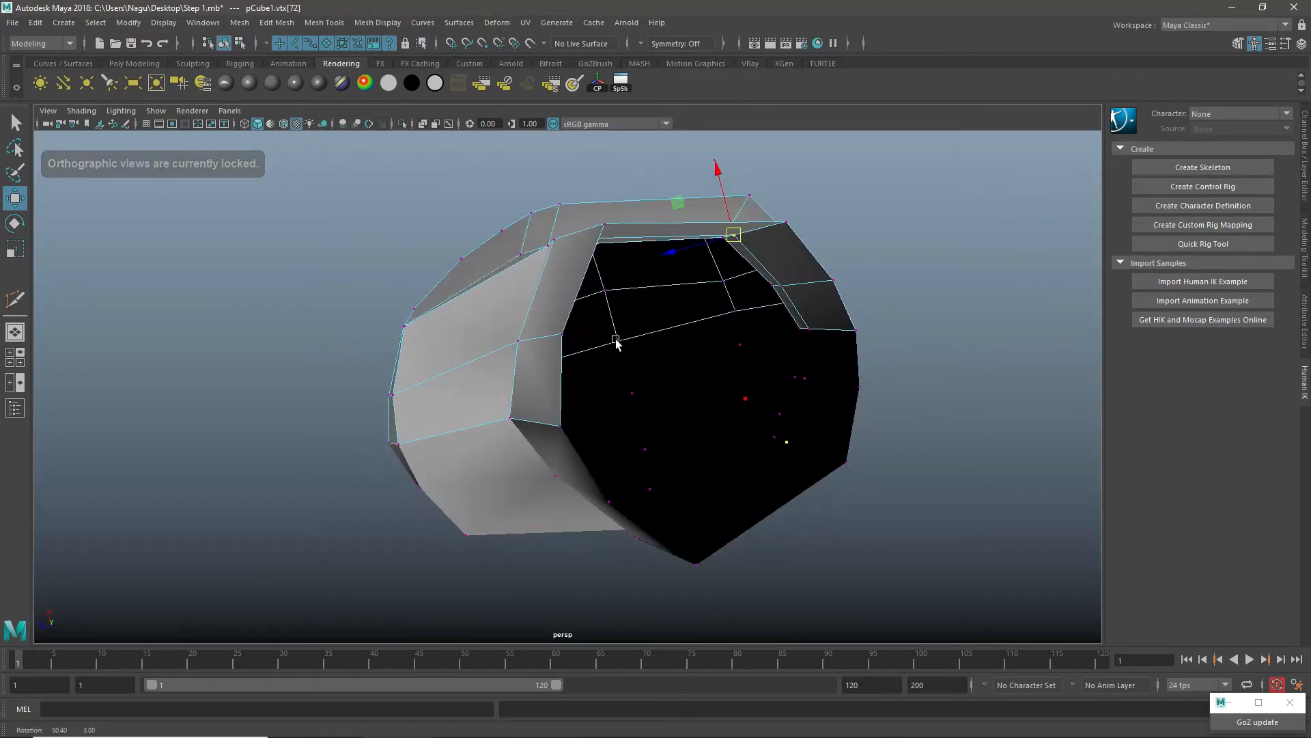
left_click(609, 223)
left_click_drag(644, 293, 634, 299, "alt")
left_click_drag(554, 189, 559, 204)
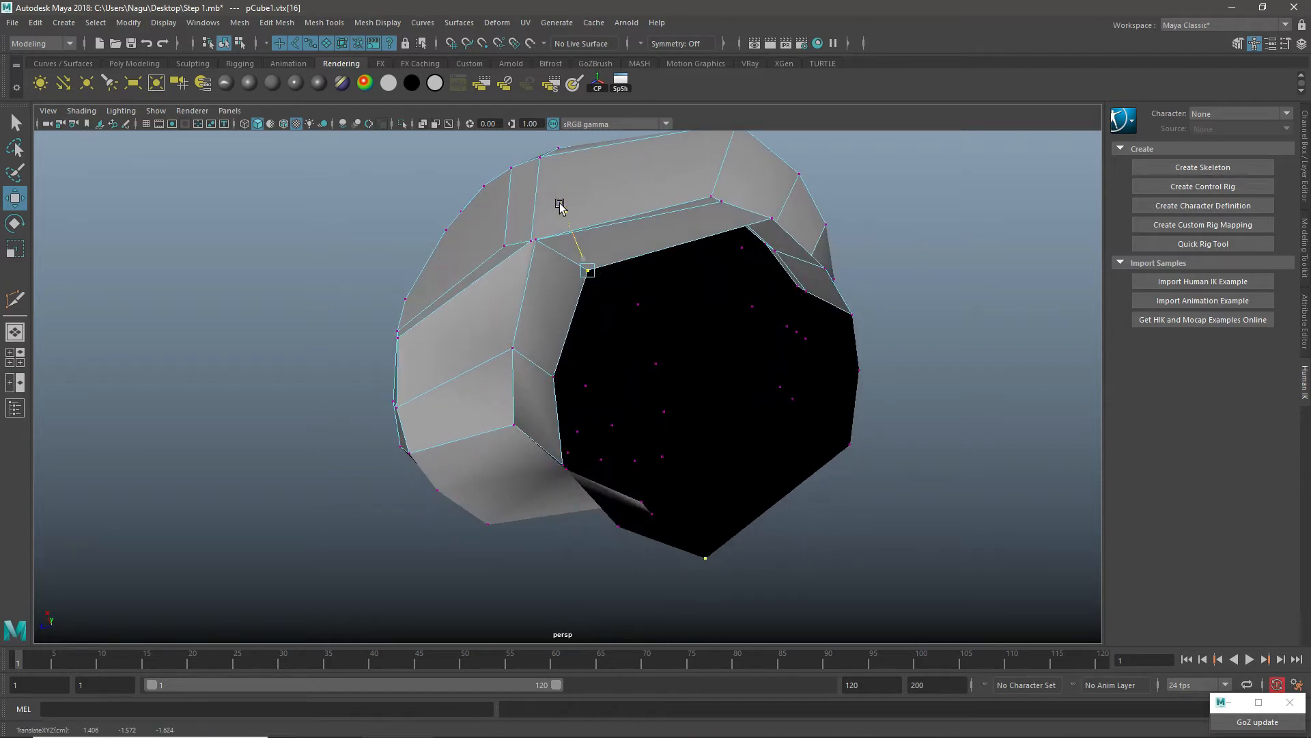
left_click_drag(839, 304, 573, 208, "alt")
left_click_drag(562, 163, 560, 160)
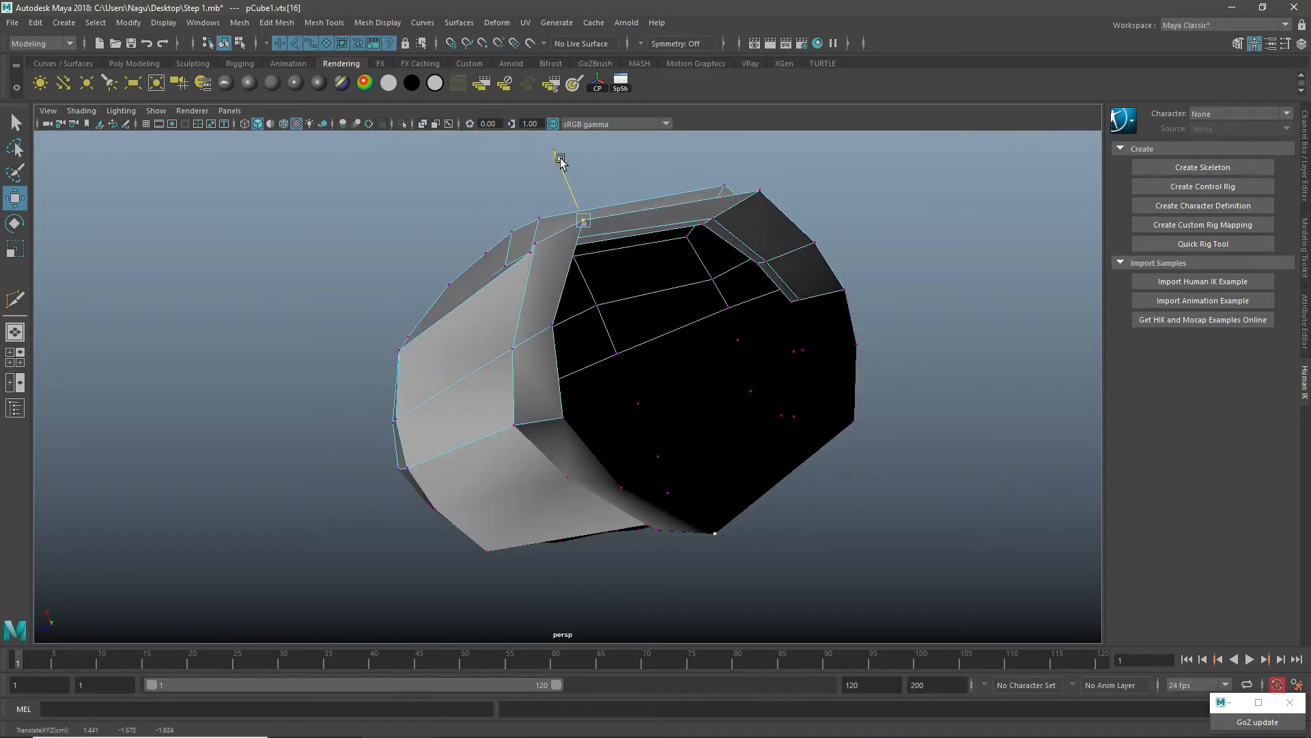
Step: Move the second under-jaw vertex from the centre line forward to round the front of the neck
left_click_drag(636, 376, 577, 285, "alt")
scroll(577, 285, "up", 4)
middle_click_drag(620, 262, 615, 301, "alt")
right_click_drag(614, 312, 546, 317)
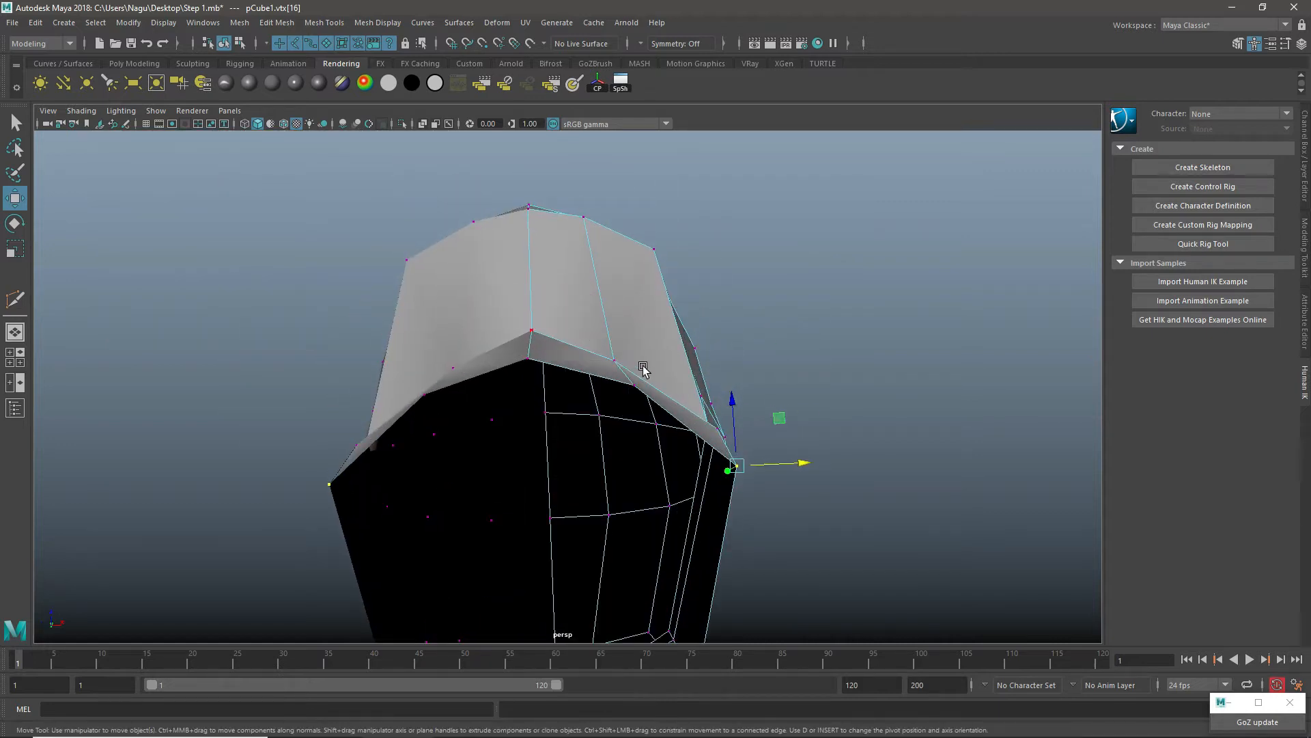
left_click(616, 360)
left_click(635, 384, "shift")
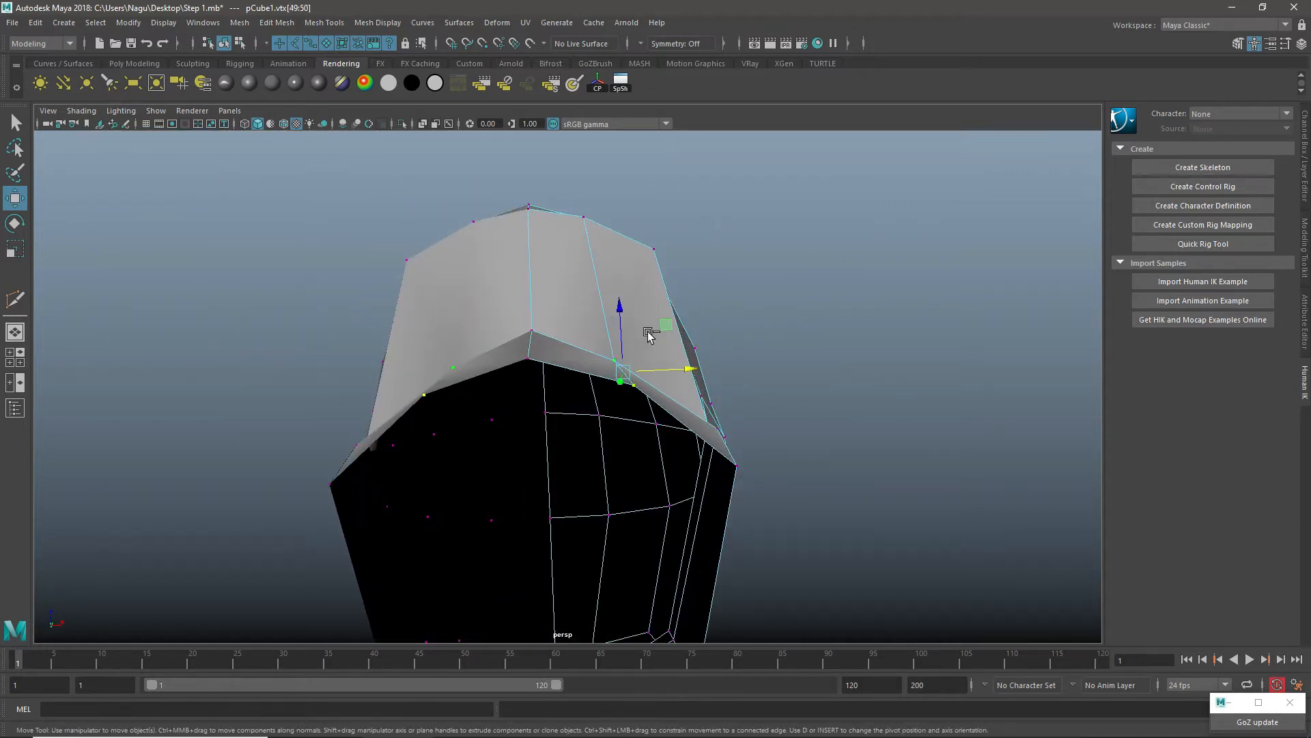
left_click(614, 356)
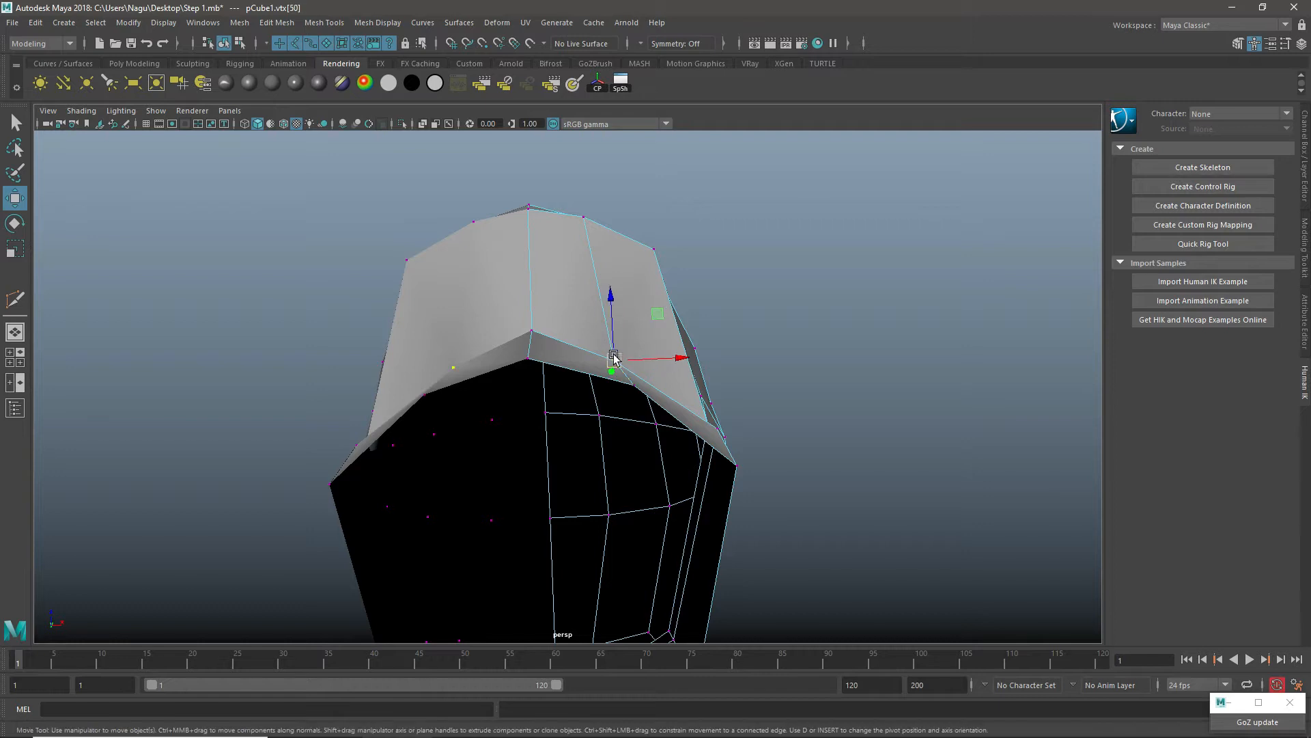
left_click_drag(616, 309, 605, 283)
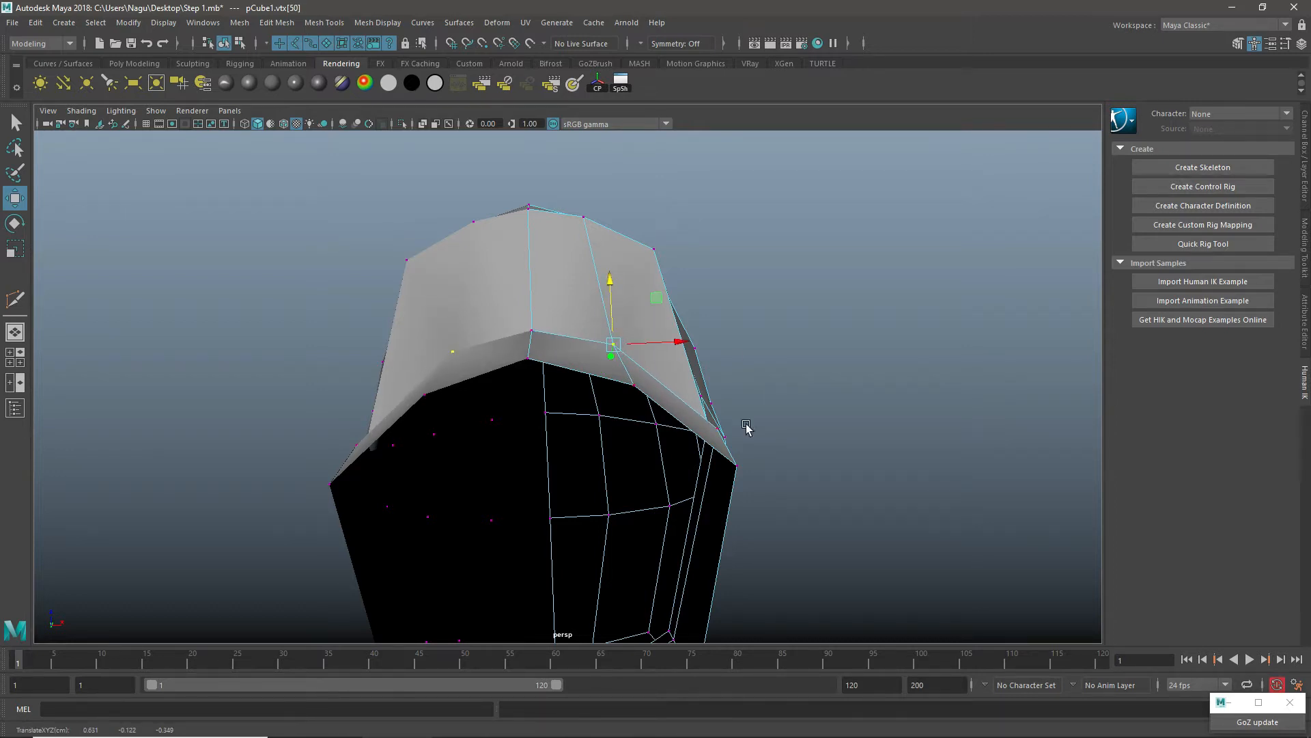
Step: Insert a vertical edge loop down the neck, midway between the front-side edge and the jaw-corner edge
left_click_drag(733, 403, 849, 442, "alt")
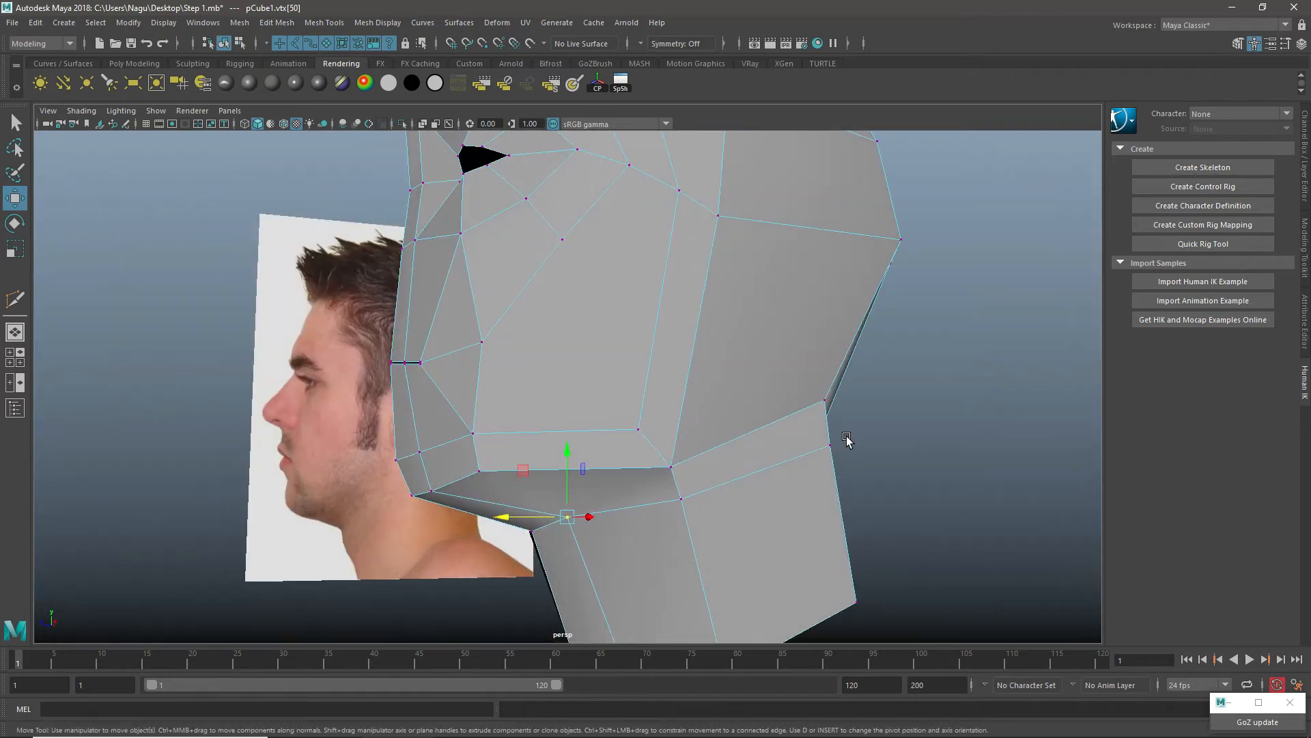
left_click_drag(635, 428, 523, 347, "alt")
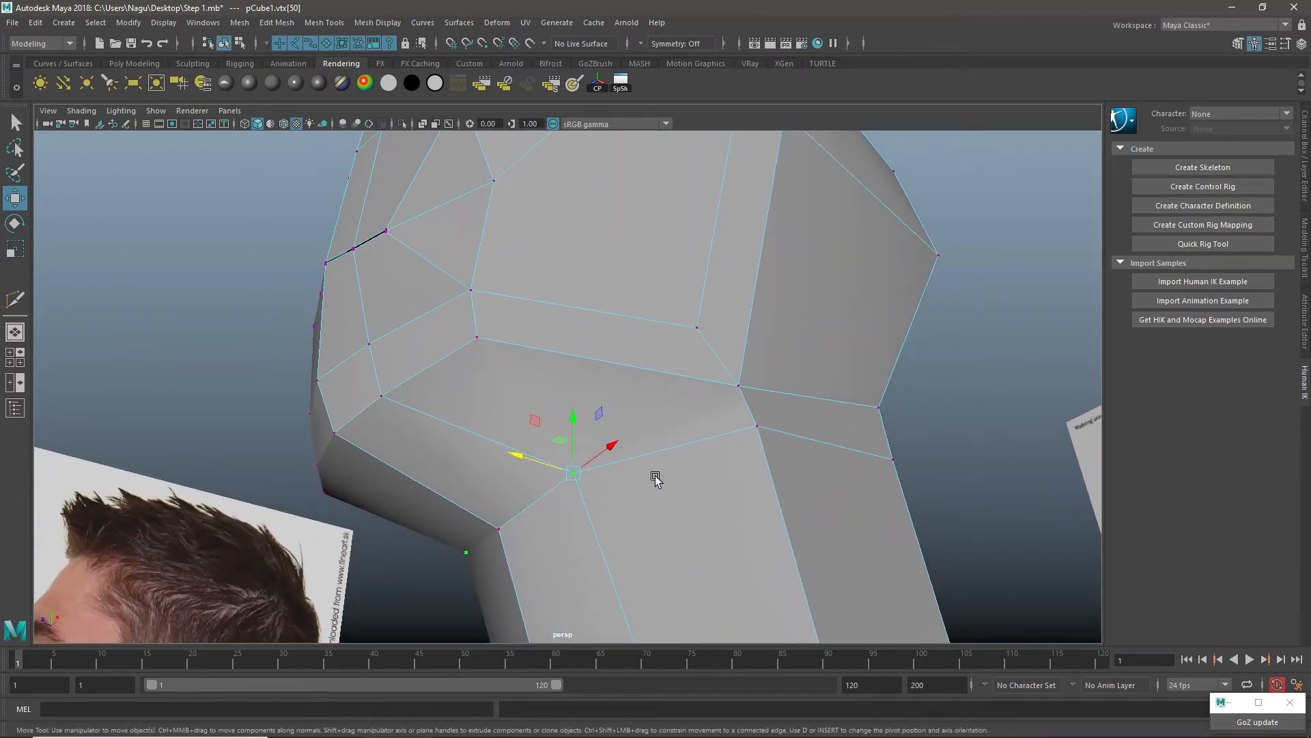
scroll(656, 476, "down", 3)
right_click_drag(564, 328, 544, 305)
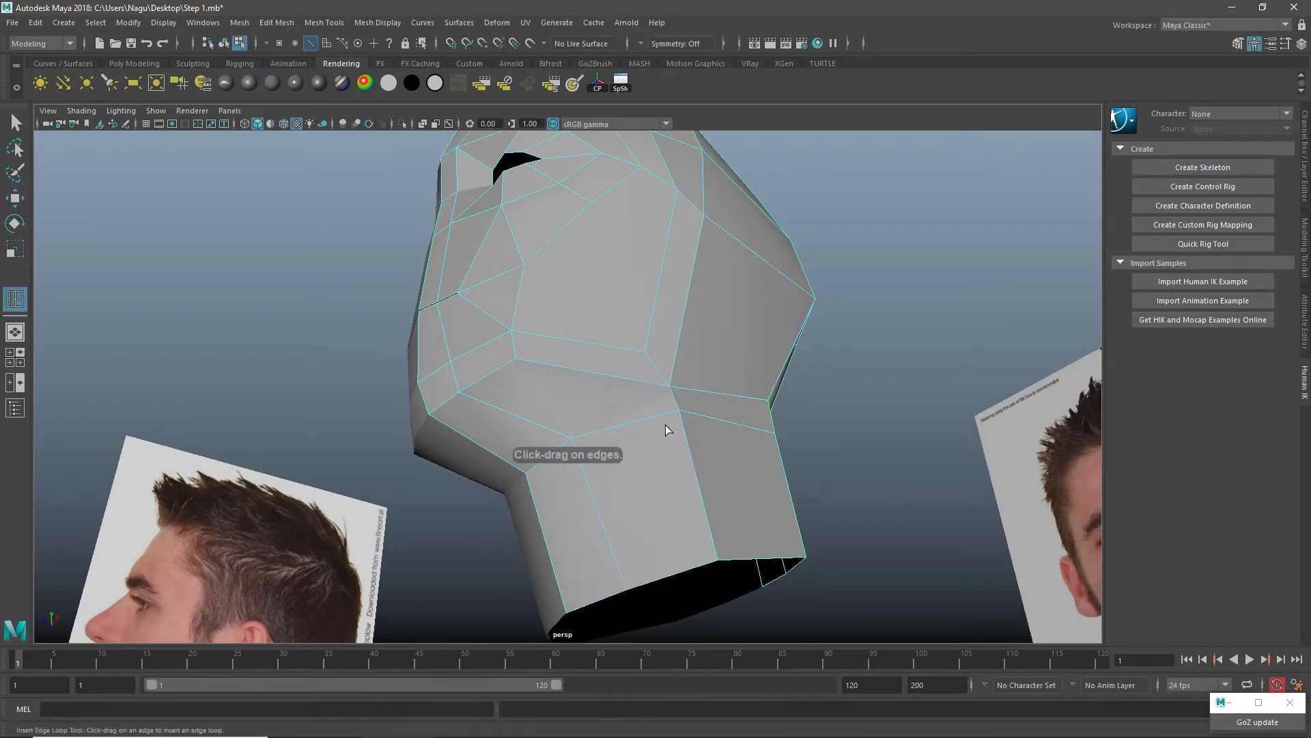
left_click(629, 428)
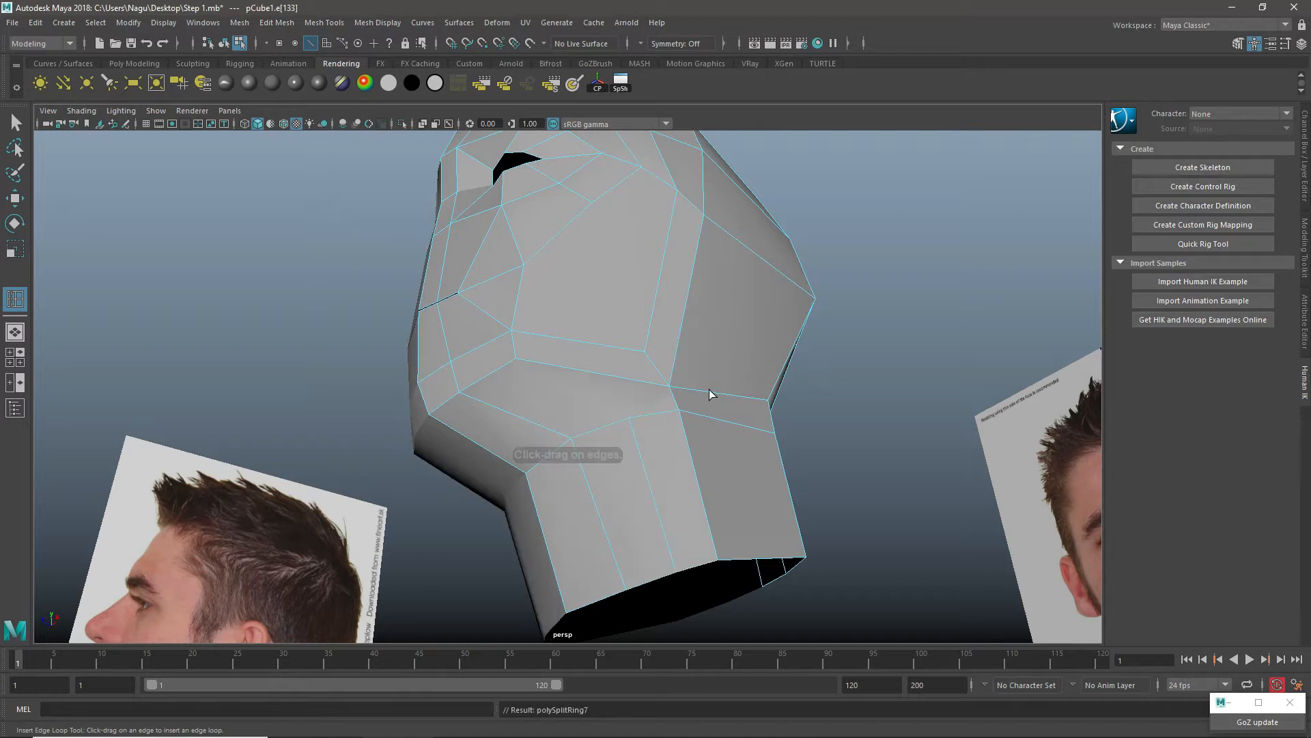
Step: Cut an edge across the jaw underside from the lower front jaw vertex to the top of the new vertical neck edge
key("w")
left_click(652, 338)
right_click(648, 325)
left_click(582, 323)
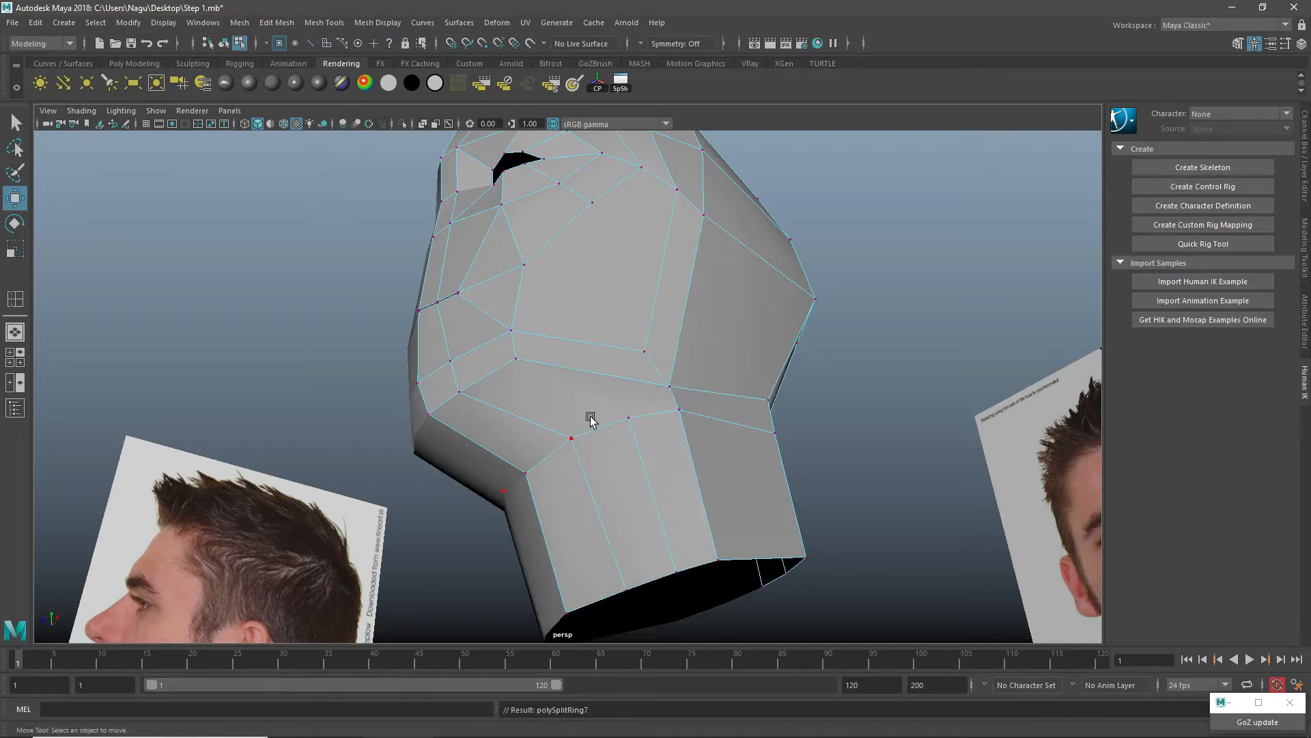
right_click_drag(618, 237, 540, 238, "shift")
left_click(516, 359)
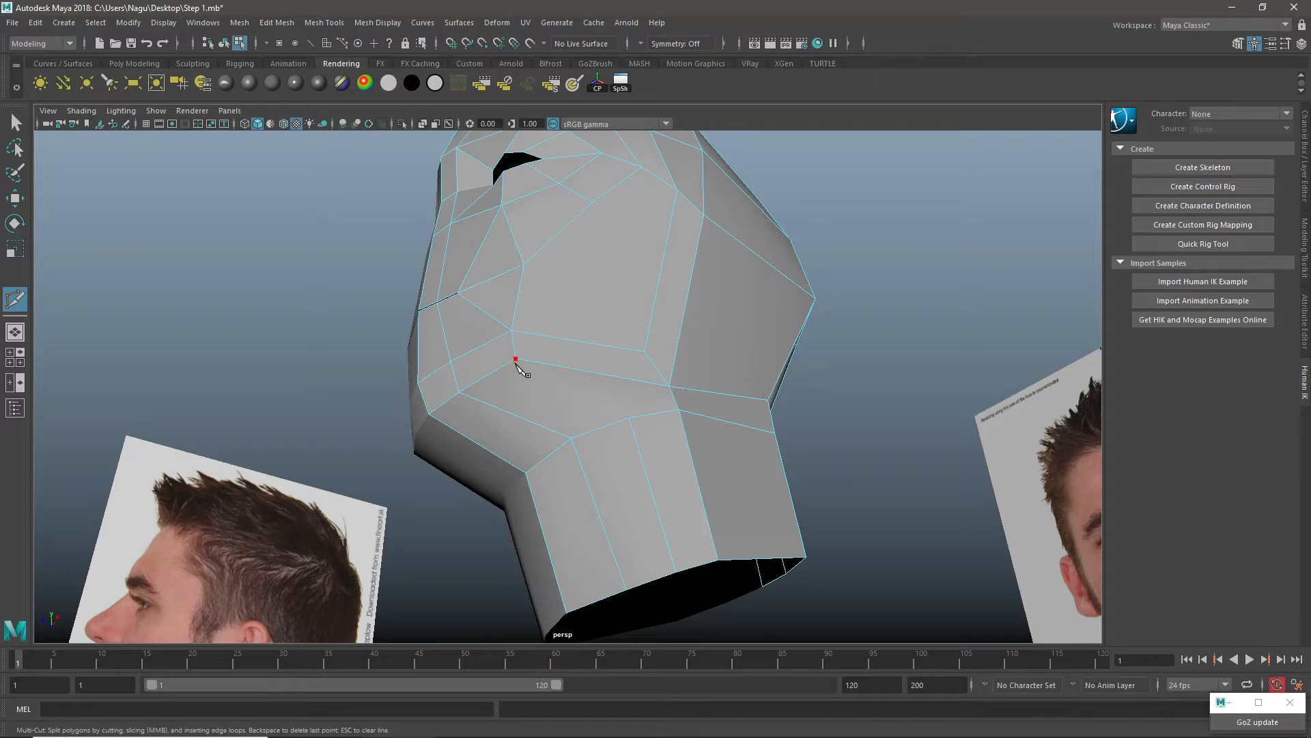
left_click(629, 417)
right_click_drag(567, 287, 606, 256)
right_click_drag(602, 389, 690, 424, "alt")
right_click_drag(586, 431, 593, 436, "alt")
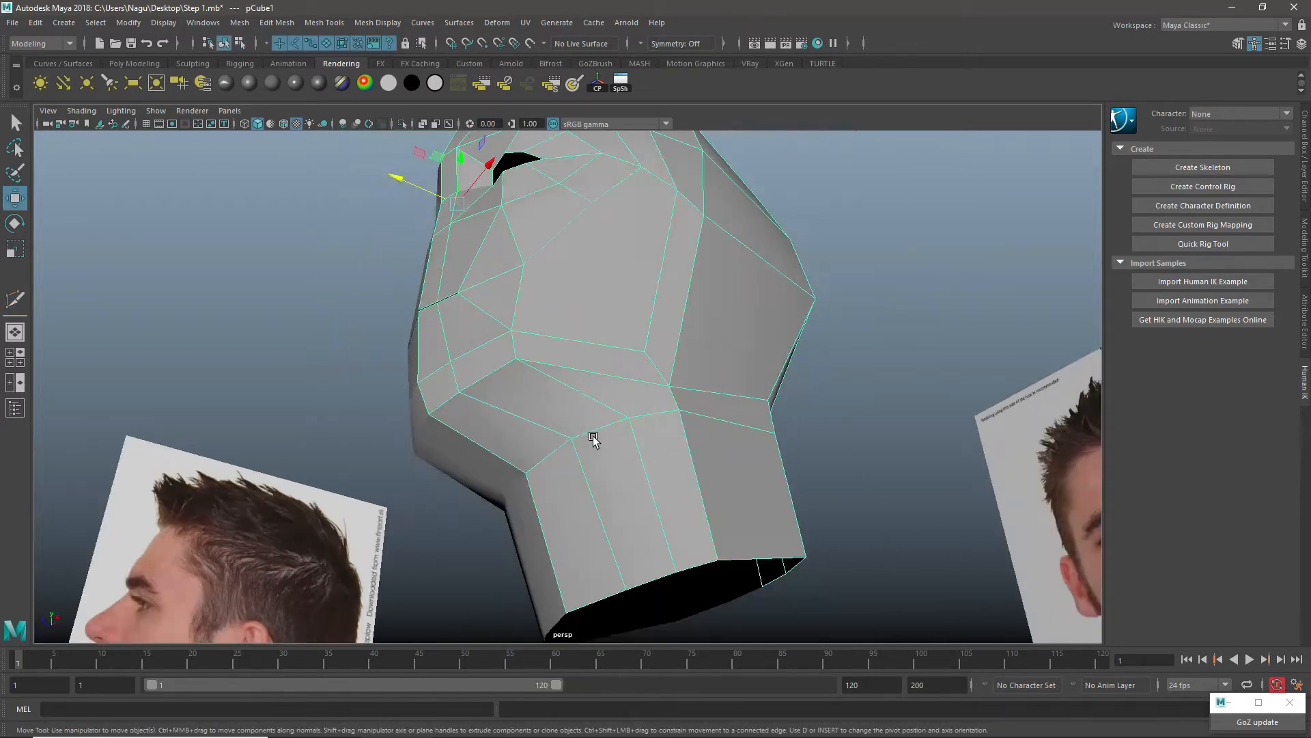
Step: Move the vertical neck edge nearest the centre line slightly inward to round the front of the neck
left_click_drag(559, 495, 593, 468, "alt")
right_click_drag(613, 436, 611, 388)
left_click(601, 425)
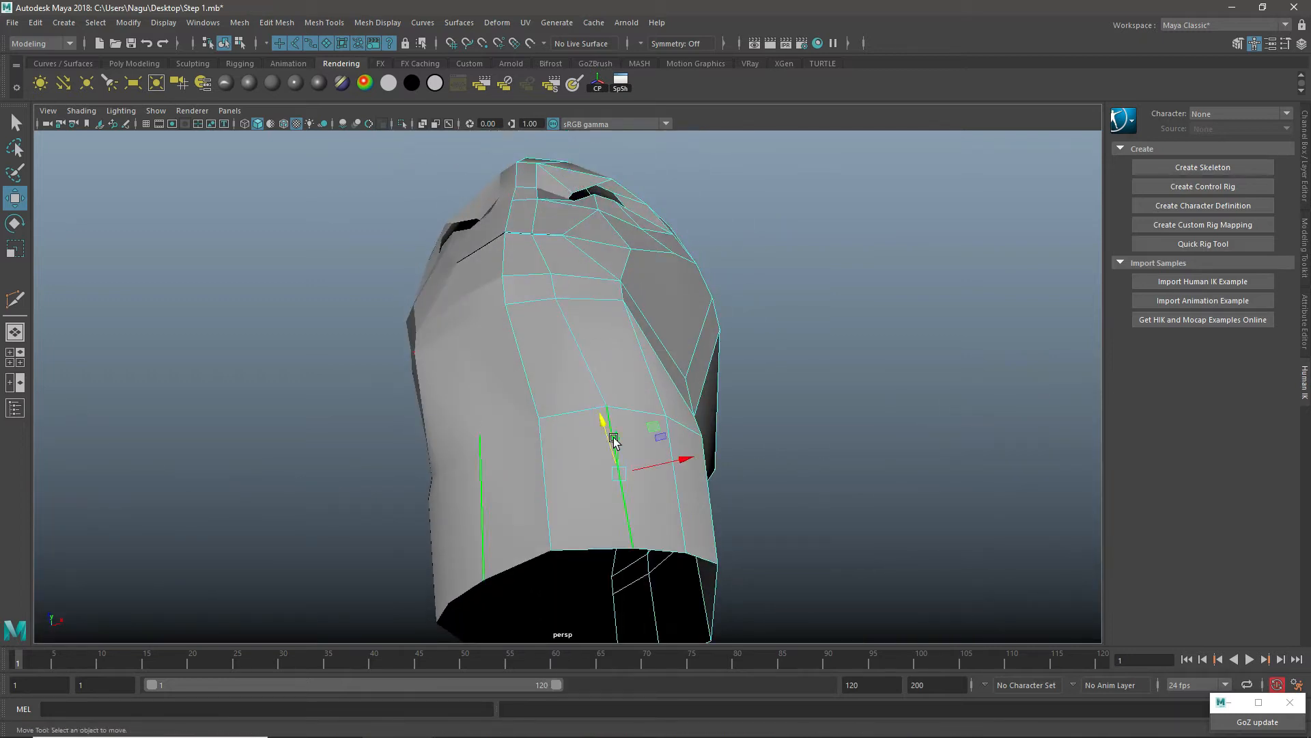
left_click_drag(616, 478, 601, 478, "ctrl+shift")
Step: Reposition the second vertical neck edge from the centre line to round the side of the neck, then return to object mode
right_click_drag(608, 479, 704, 486, "alt")
left_click(686, 448)
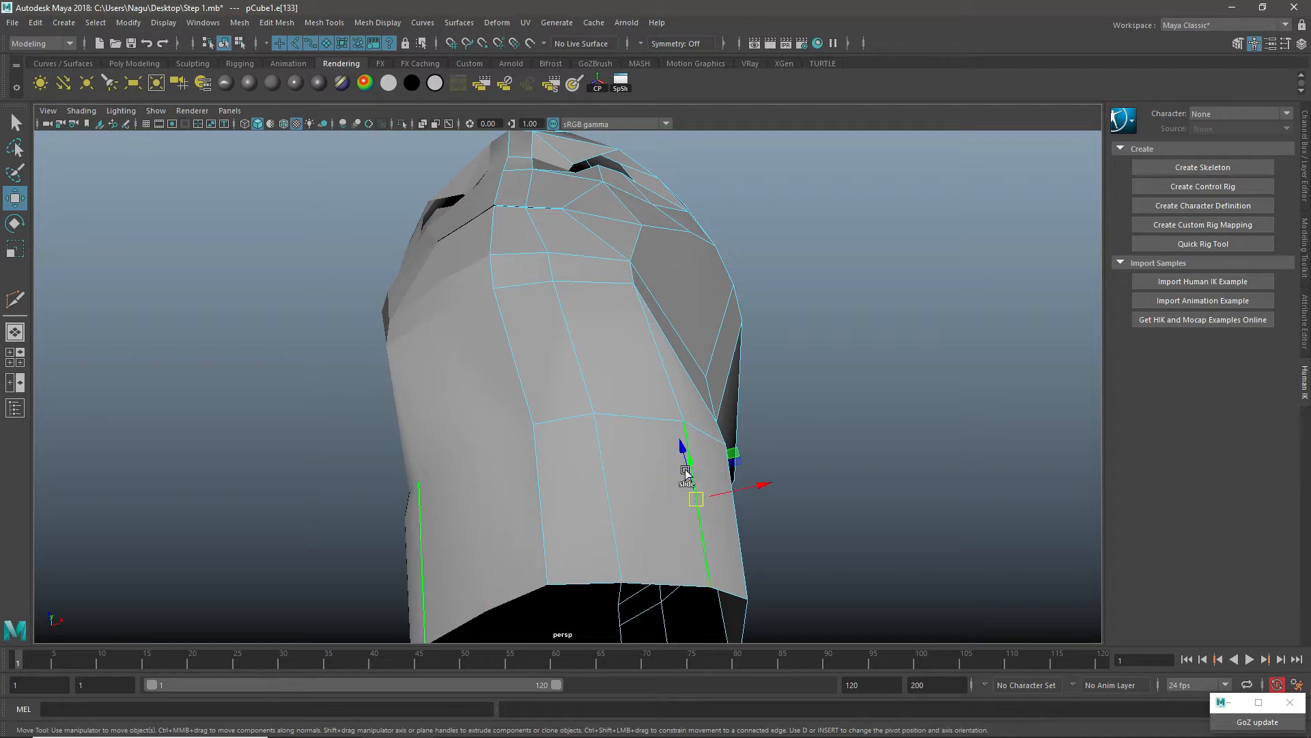
left_click_drag(702, 498, 673, 469, "ctrl+shift")
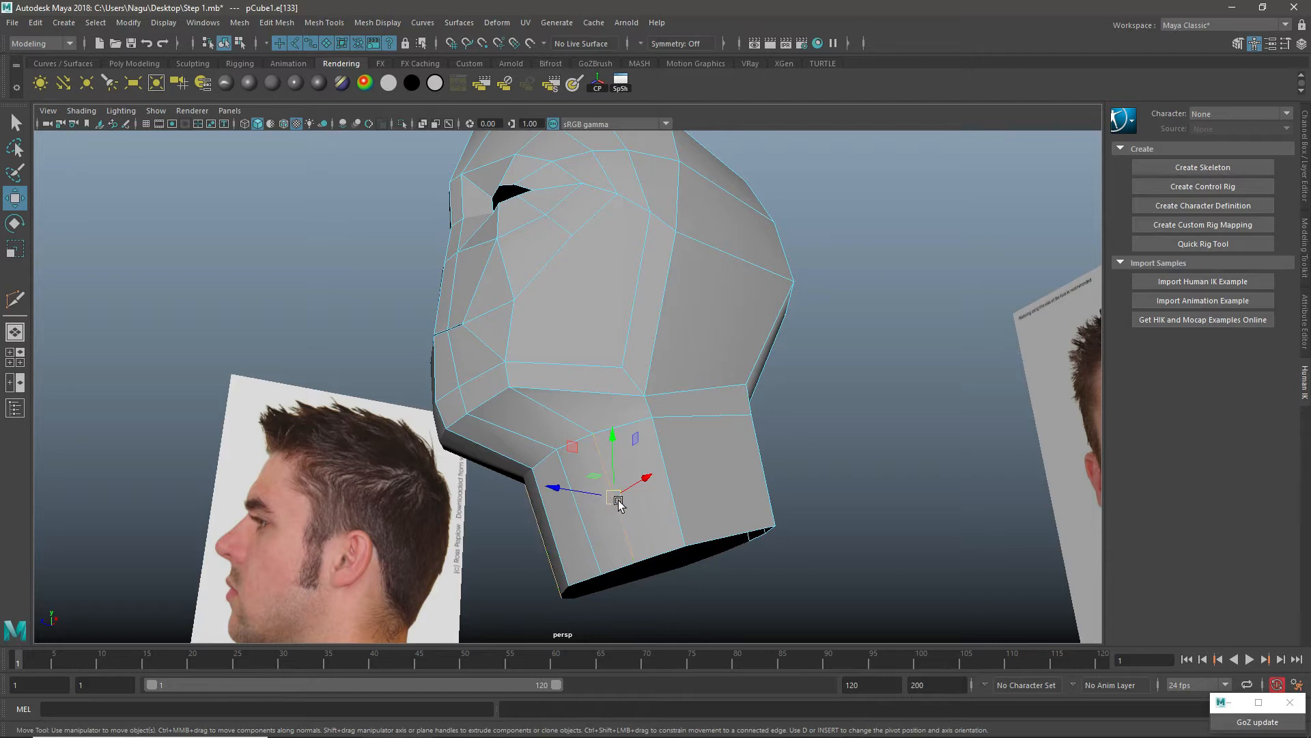
left_click_drag(615, 498, 608, 498, "ctrl+shift")
left_click_drag(659, 330, 662, 382, "alt")
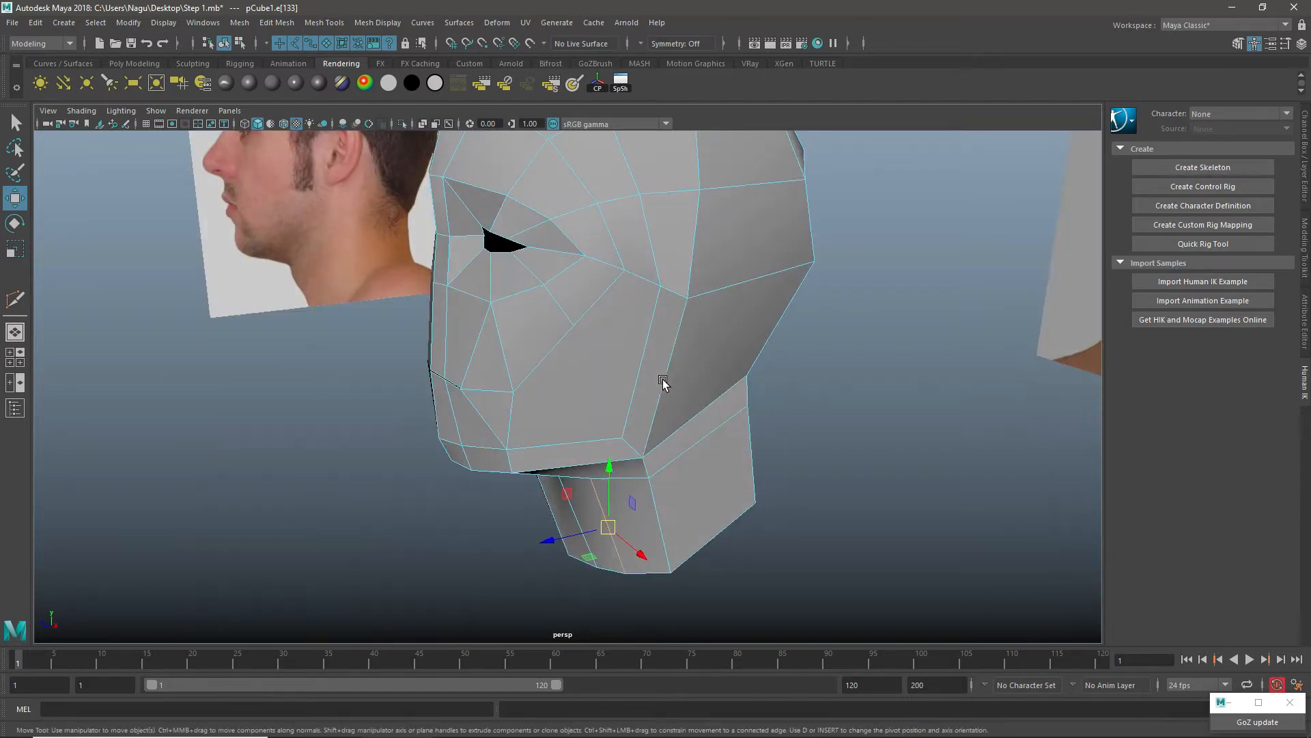
right_click_drag(662, 383, 616, 447, "alt")
left_click_drag(616, 447, 613, 413, "alt")
right_click_drag(581, 333, 620, 320)
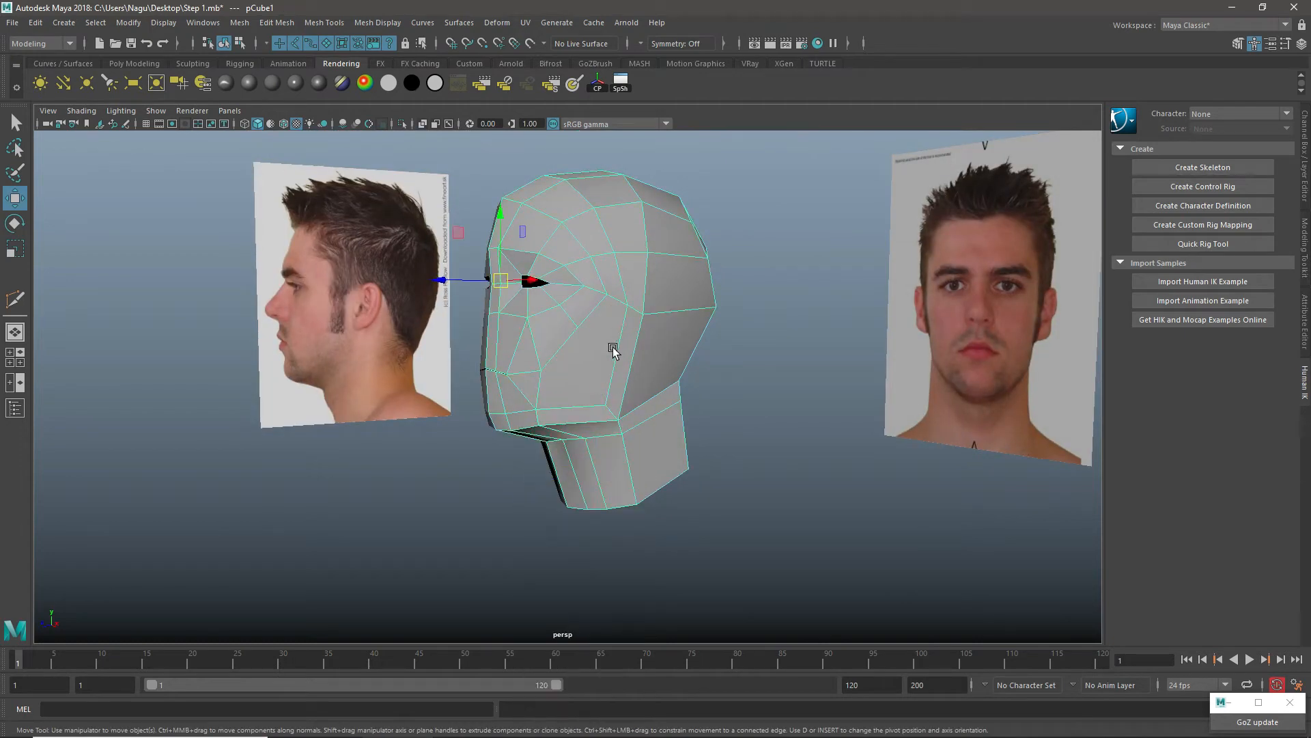
Step: Select the row of lower face vertices from the jaw corner to the chin centre and lower it slightly
scroll(624, 369, "up", 5)
left_click_drag(627, 372, 685, 366, "alt")
right_click_drag(667, 303, 539, 305)
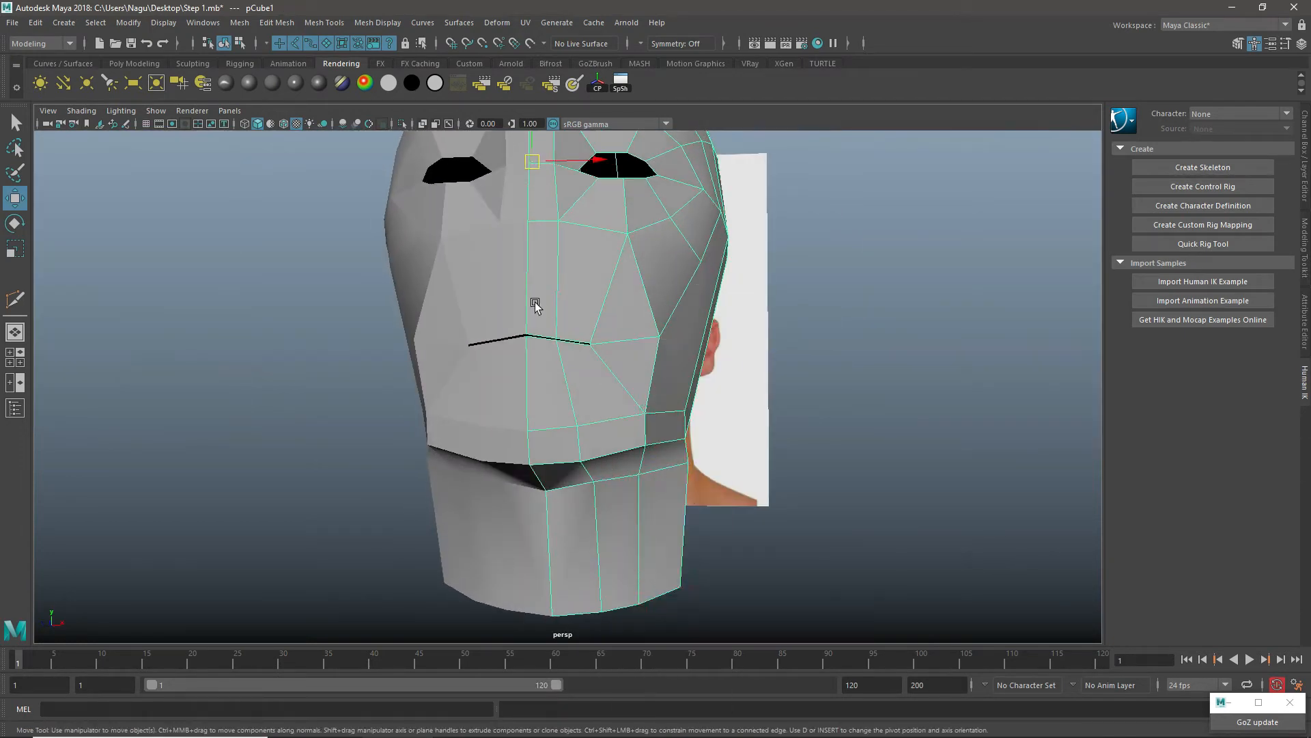
left_click(685, 412)
left_click_drag(702, 463, 661, 443, "alt")
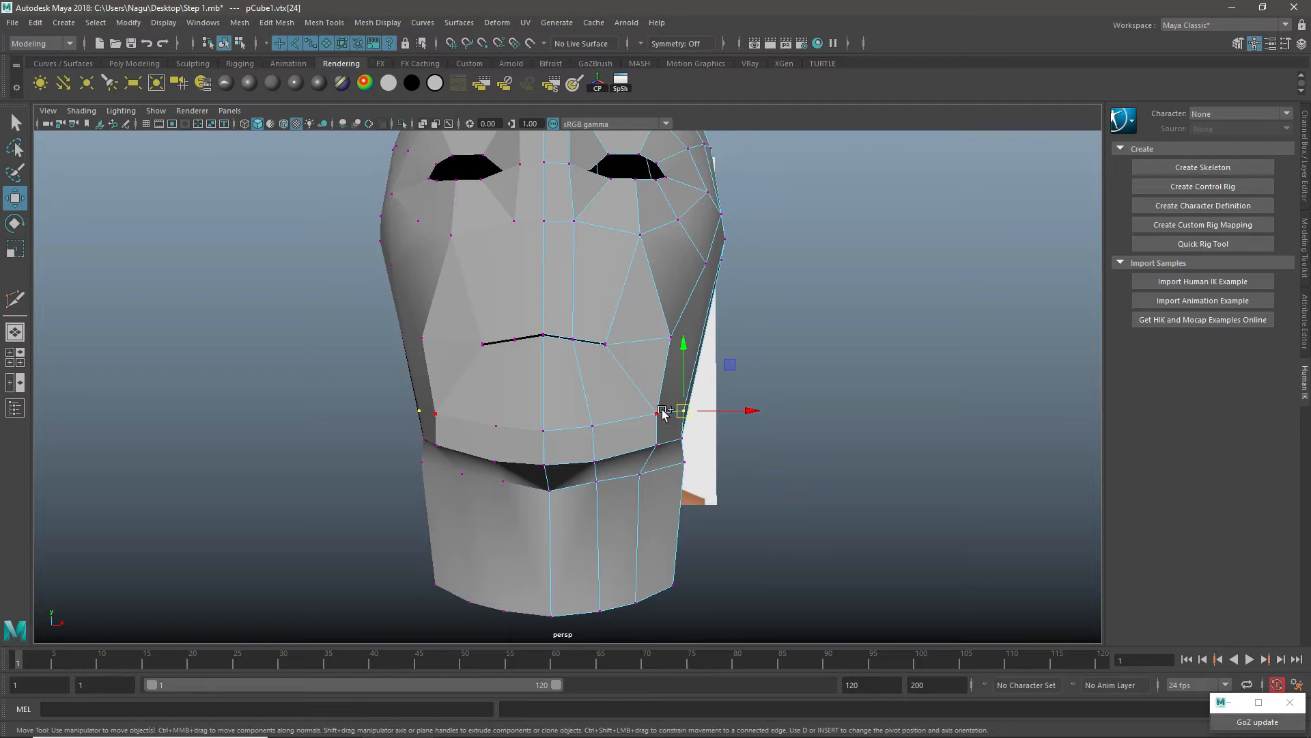
left_click(660, 413, "shift")
left_click(593, 426, "shift")
left_click(543, 430, "shift")
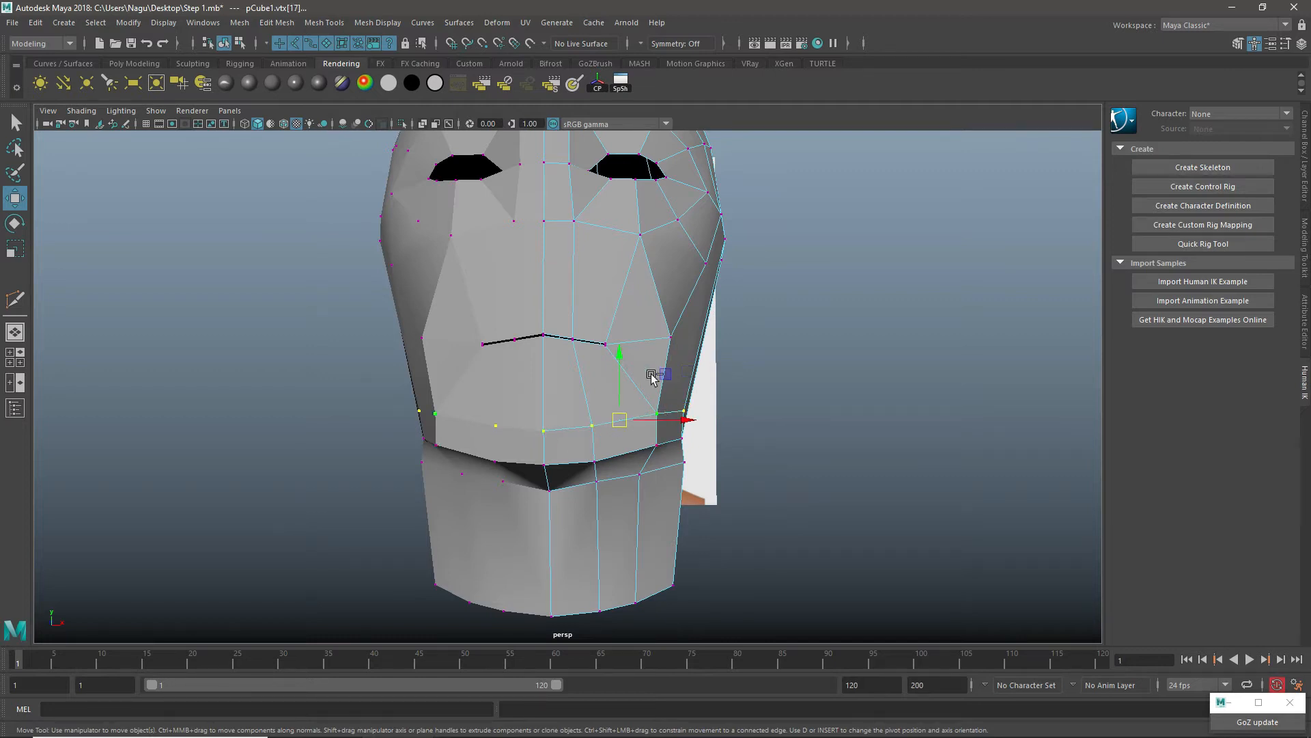
Step: Move the jaw-corner vertex sideways to refine the width of the lower jaw
left_click(683, 416)
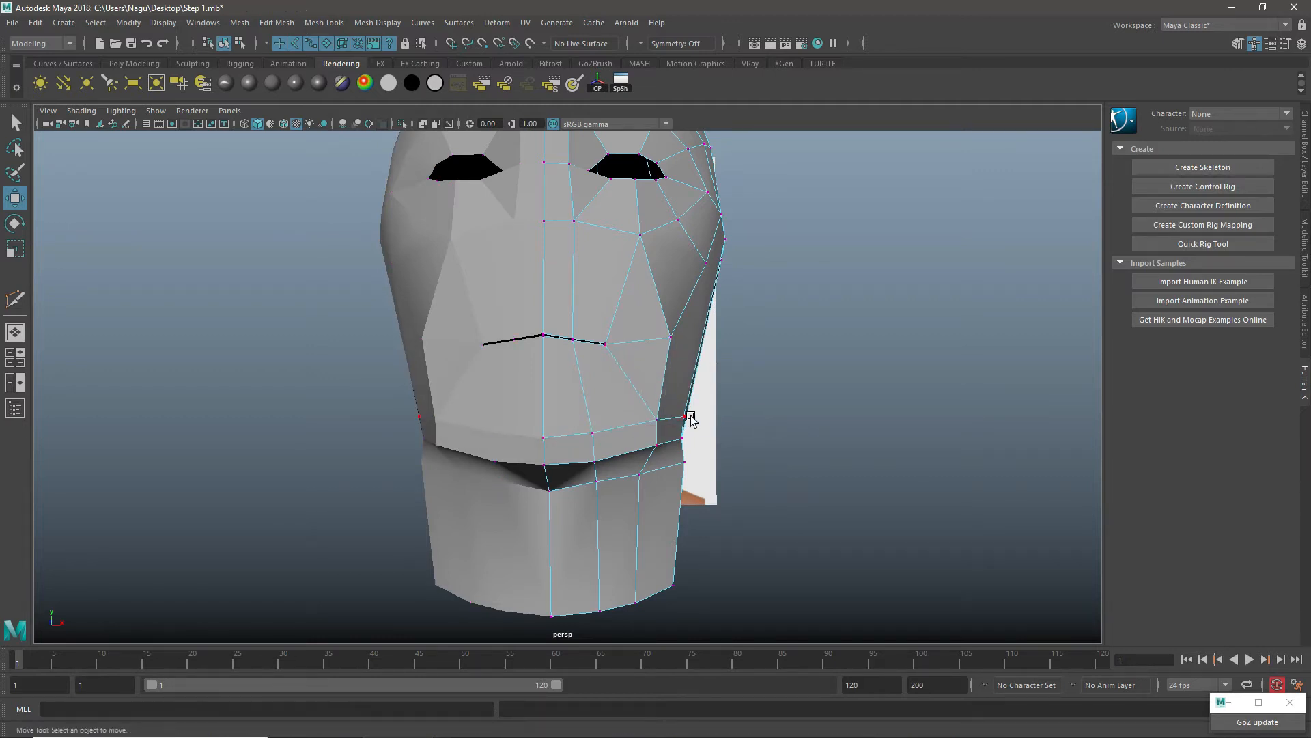
left_click_drag(683, 418, 587, 506, "alt")
left_click_drag(562, 456, 707, 461, "alt")
left_click_drag(748, 417, 752, 421)
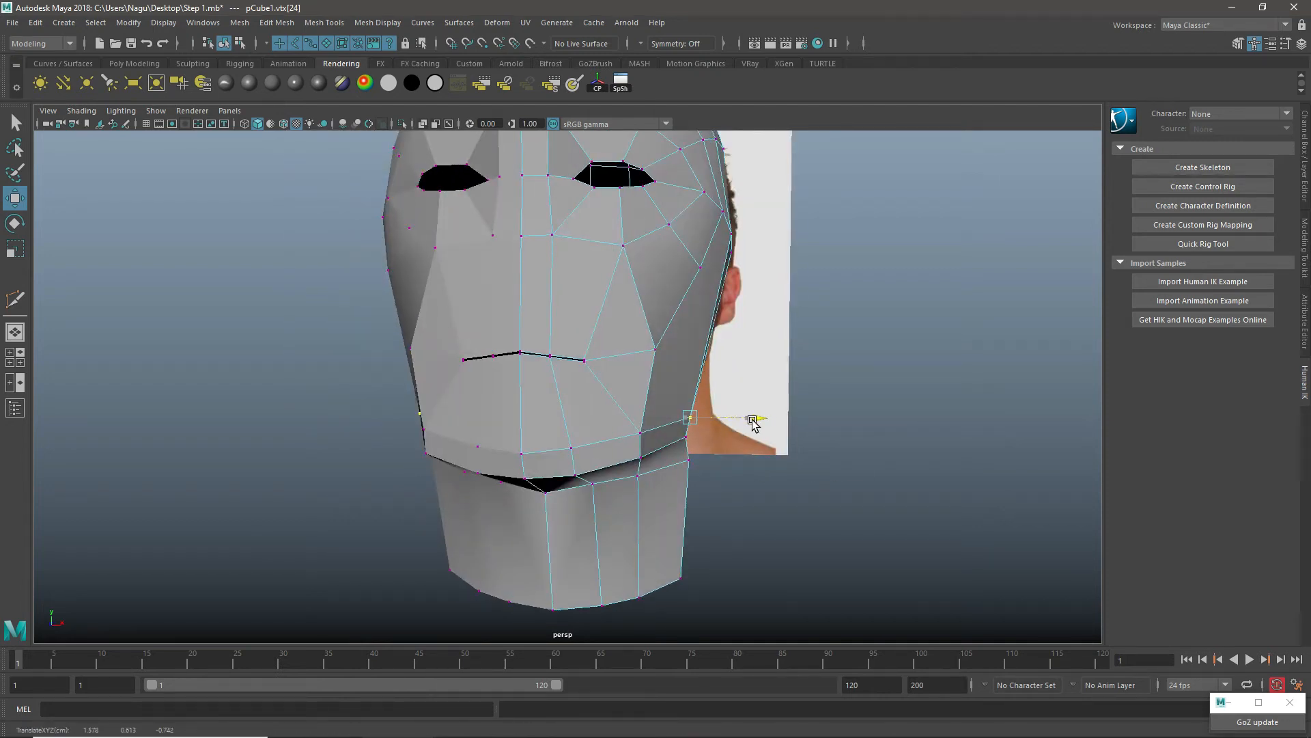
left_click_drag(796, 498, 658, 511, "alt")
left_click(696, 458)
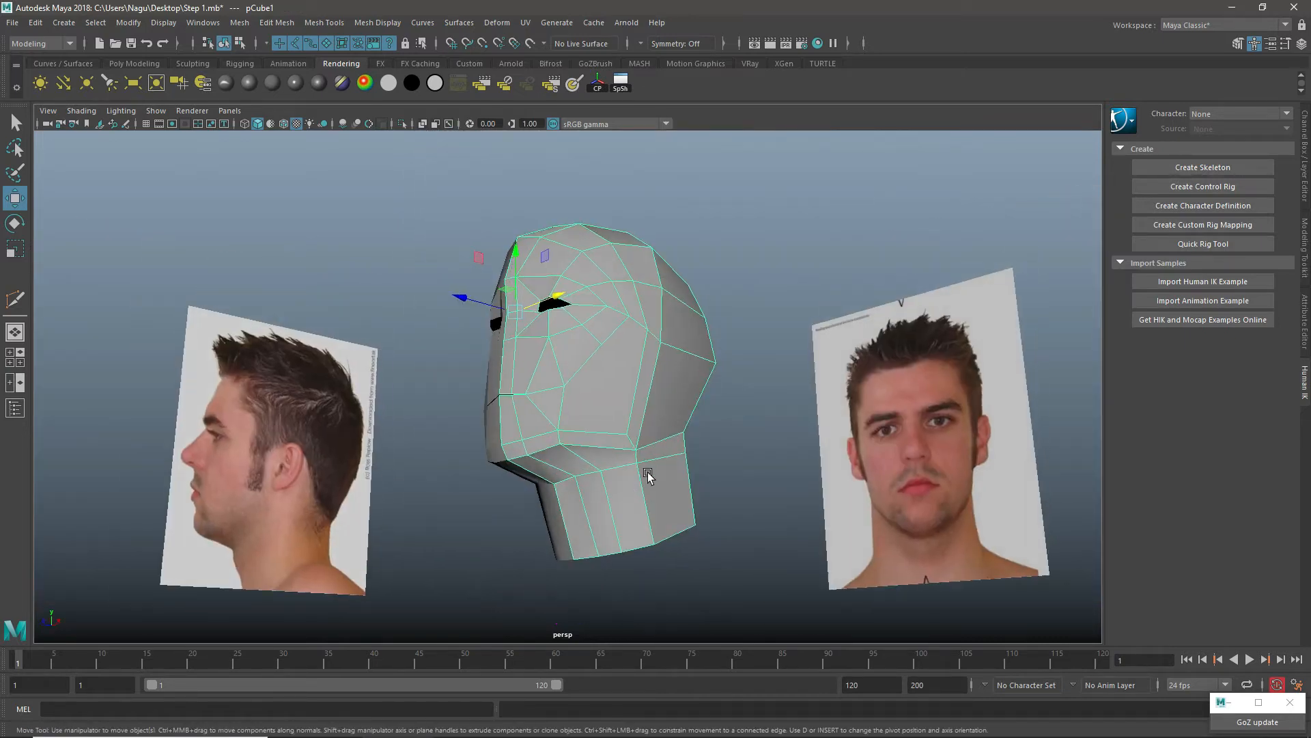
scroll(647, 471, "up", 4)
left_click_drag(648, 471, 647, 444, "alt")
Step: Insert an edge loop across the lower jaw edge and down the side of the neck, just ahead of the jaw corner
right_click_drag(601, 330, 553, 347)
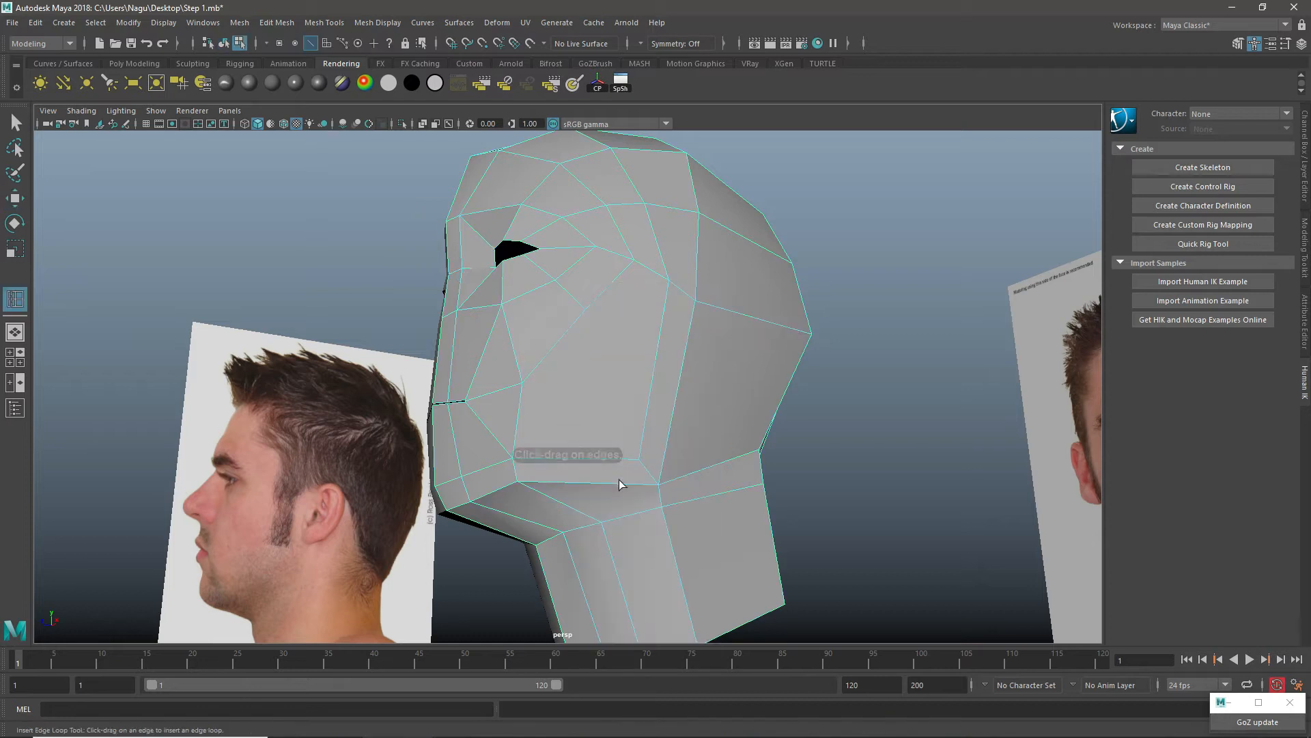
left_click(602, 482)
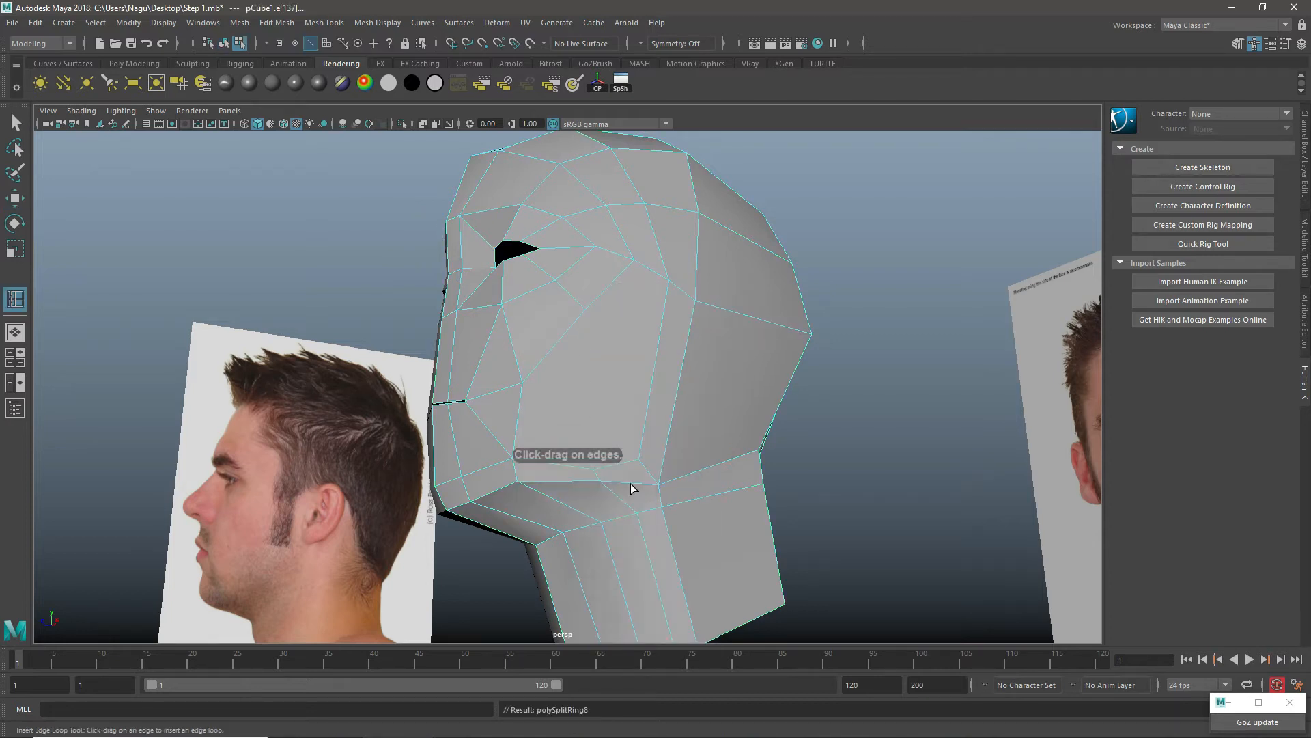
key("w")
right_click_drag(599, 332, 667, 307)
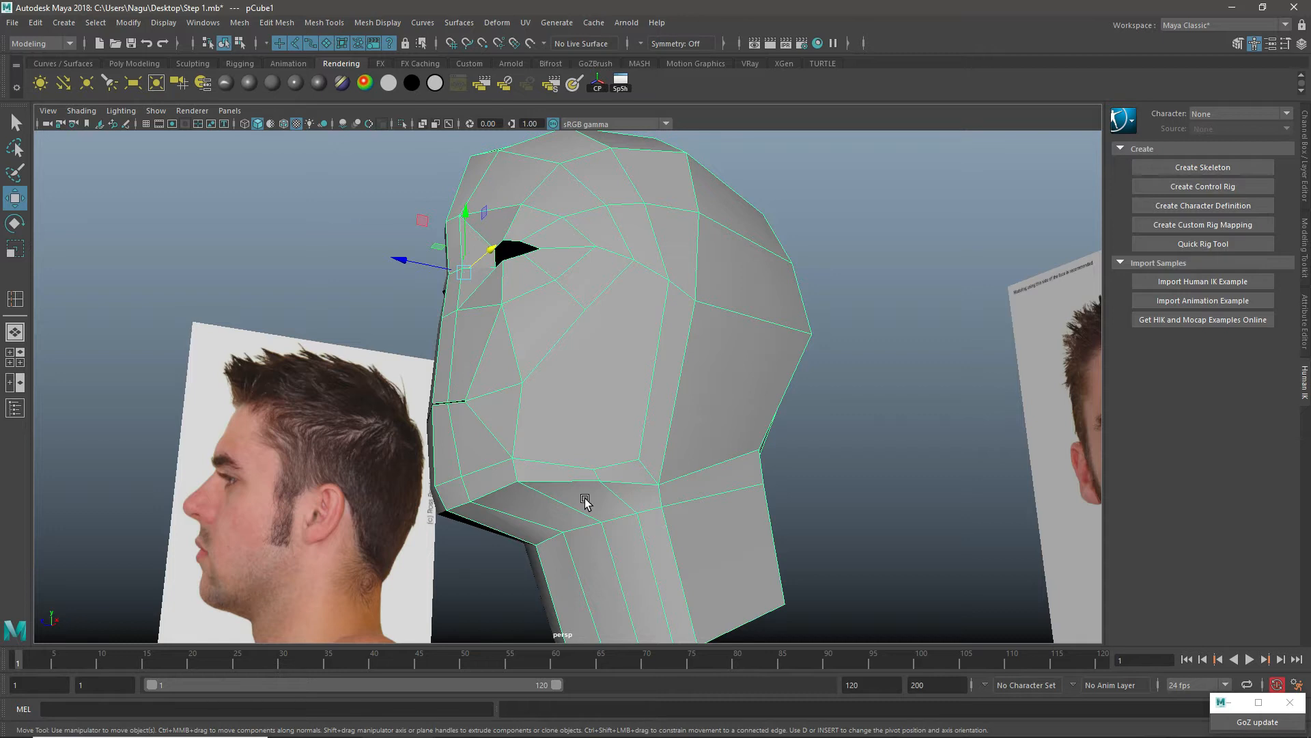
Step: Cut an edge down the cheek with Multi-Cut, from the outer cheek vertex below the eye to the new jawline vertex
right_click_drag(597, 316, 558, 291, "shift")
key("w")
left_click(585, 311)
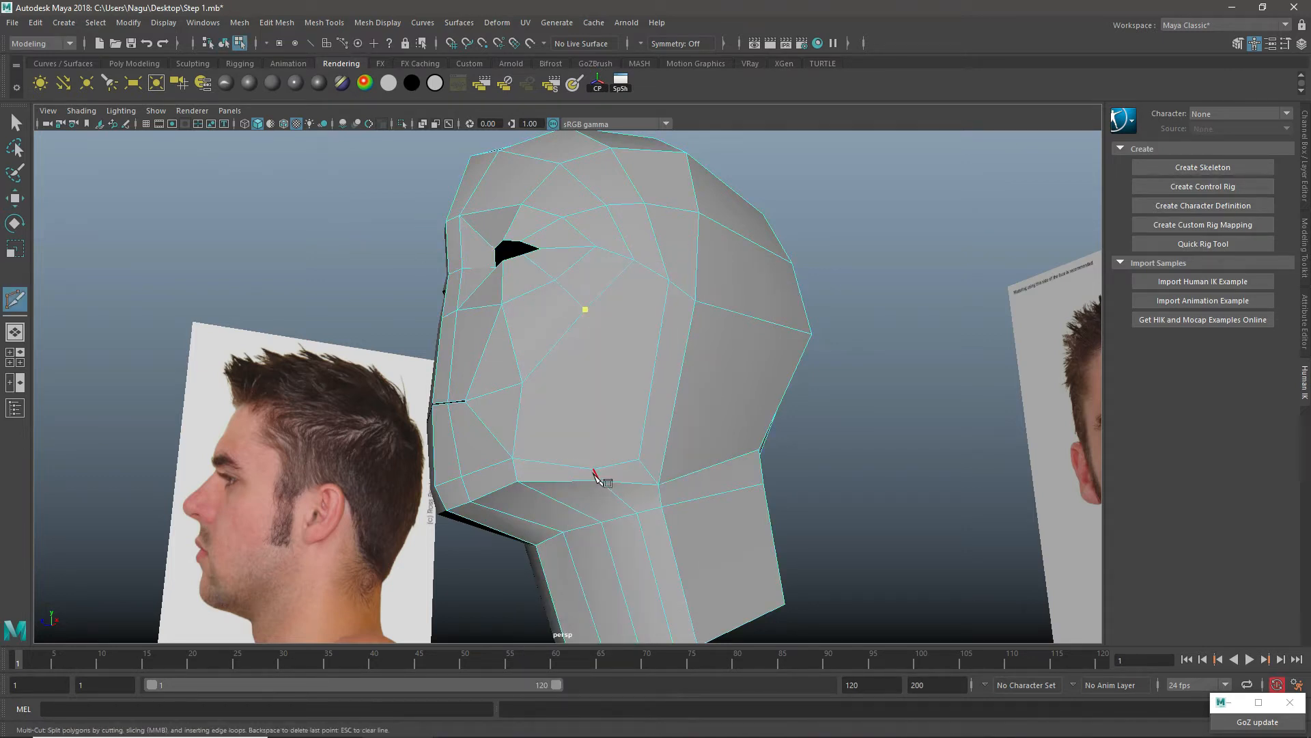
left_click(594, 471)
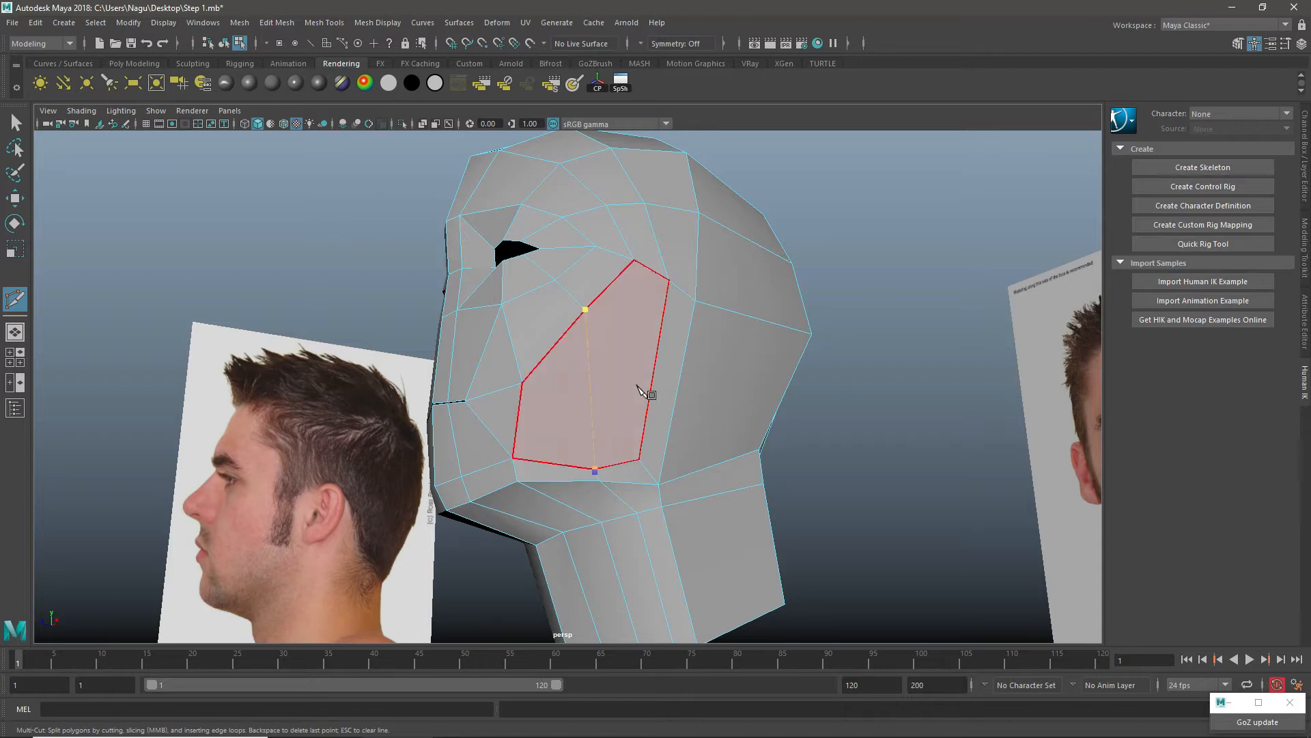
key("w")
Step: Move the middle and rear jawline vertices and the jaw-corner vertex in the side view to shape the jaw angle
scroll(644, 413, "down", 5)
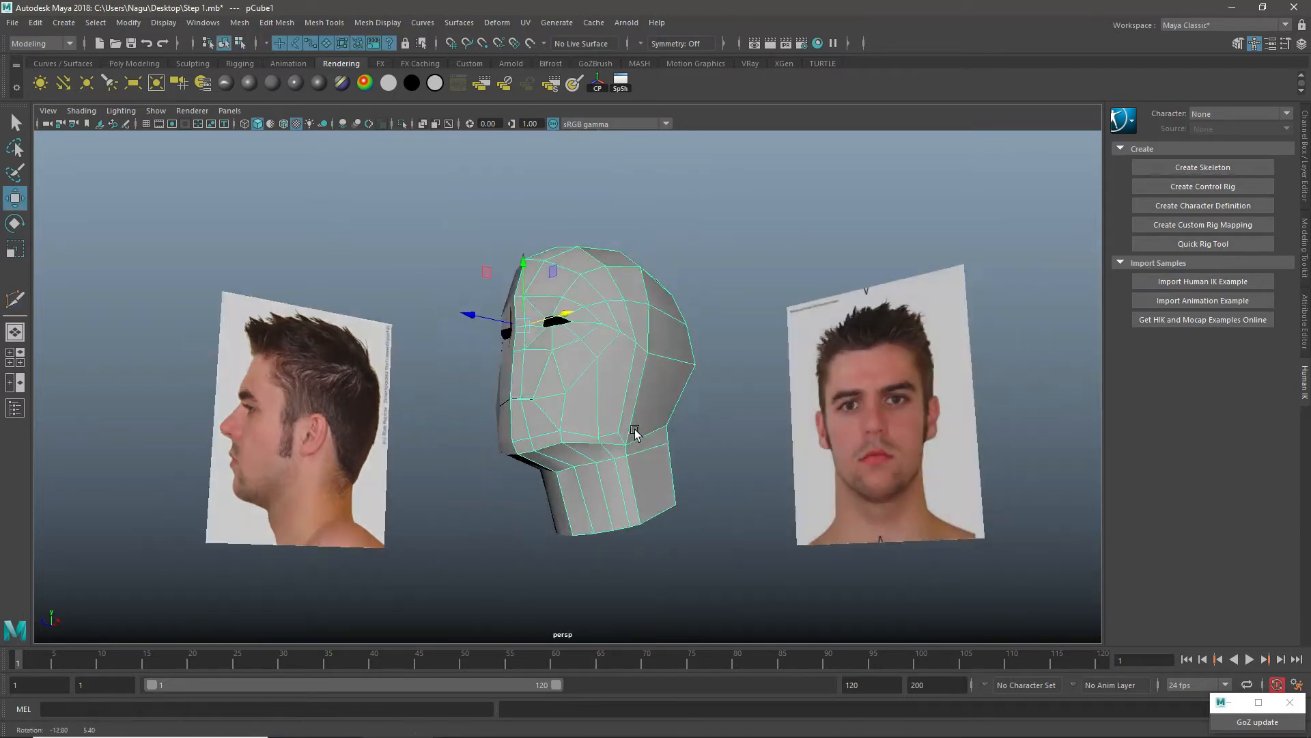
left_click_drag(635, 433, 665, 442, "alt")
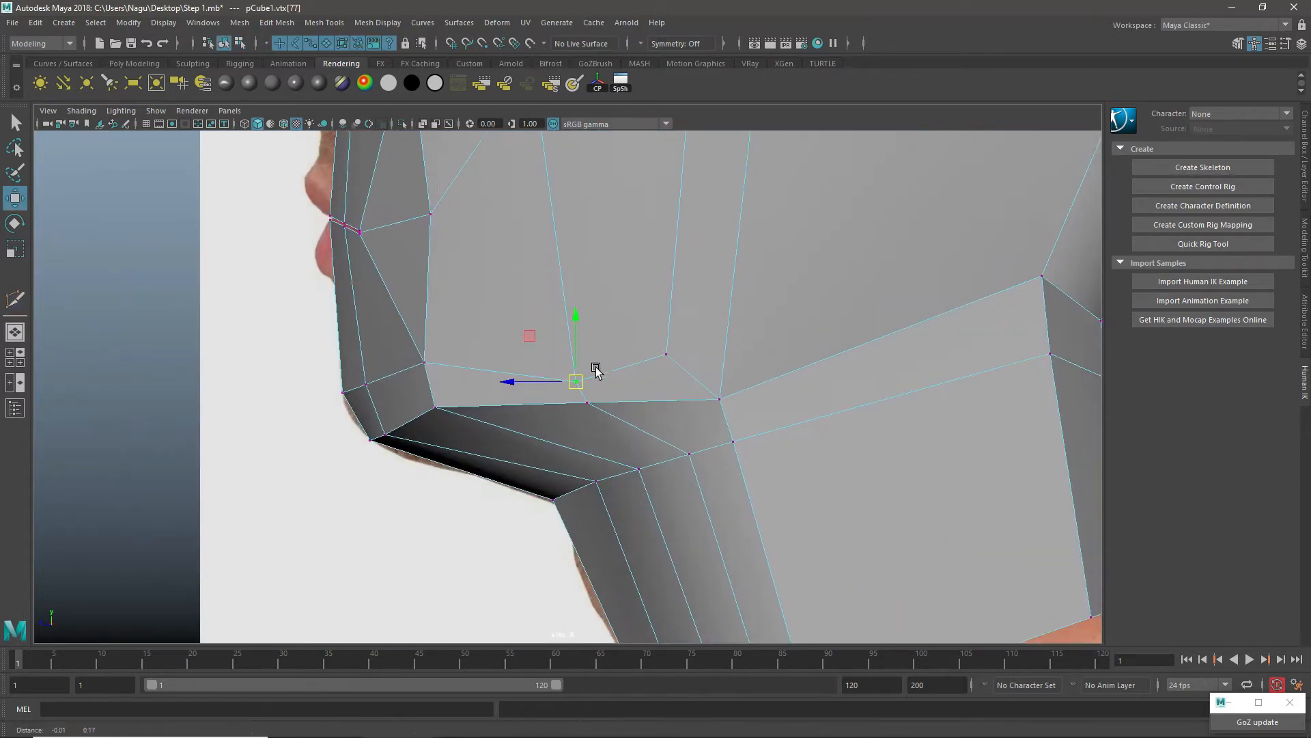
middle_click_drag(596, 371, 579, 407, "alt")
left_click_drag(580, 407, 587, 378)
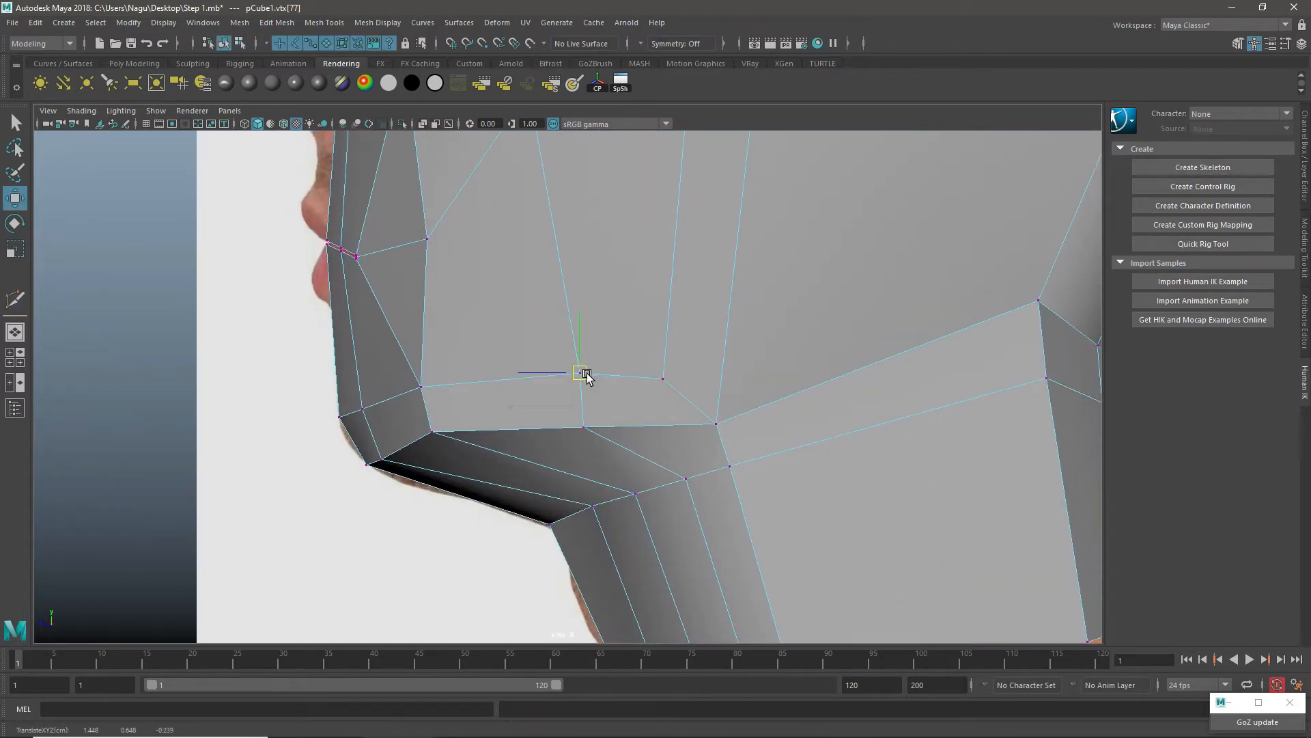
left_click(663, 379)
left_click_drag(666, 381, 673, 363)
left_click(716, 425)
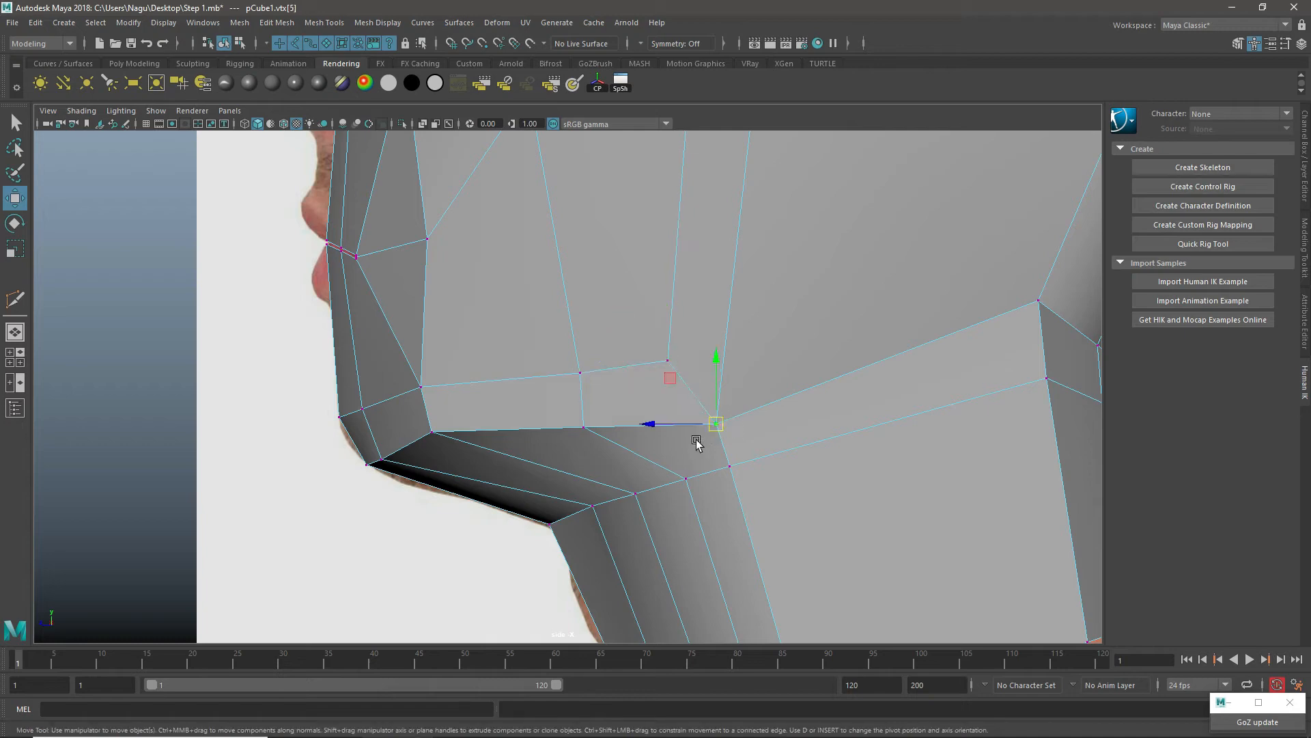
left_click_drag(721, 429, 742, 403)
scroll(594, 375, "down", 3)
scroll(644, 310, "down", 3)
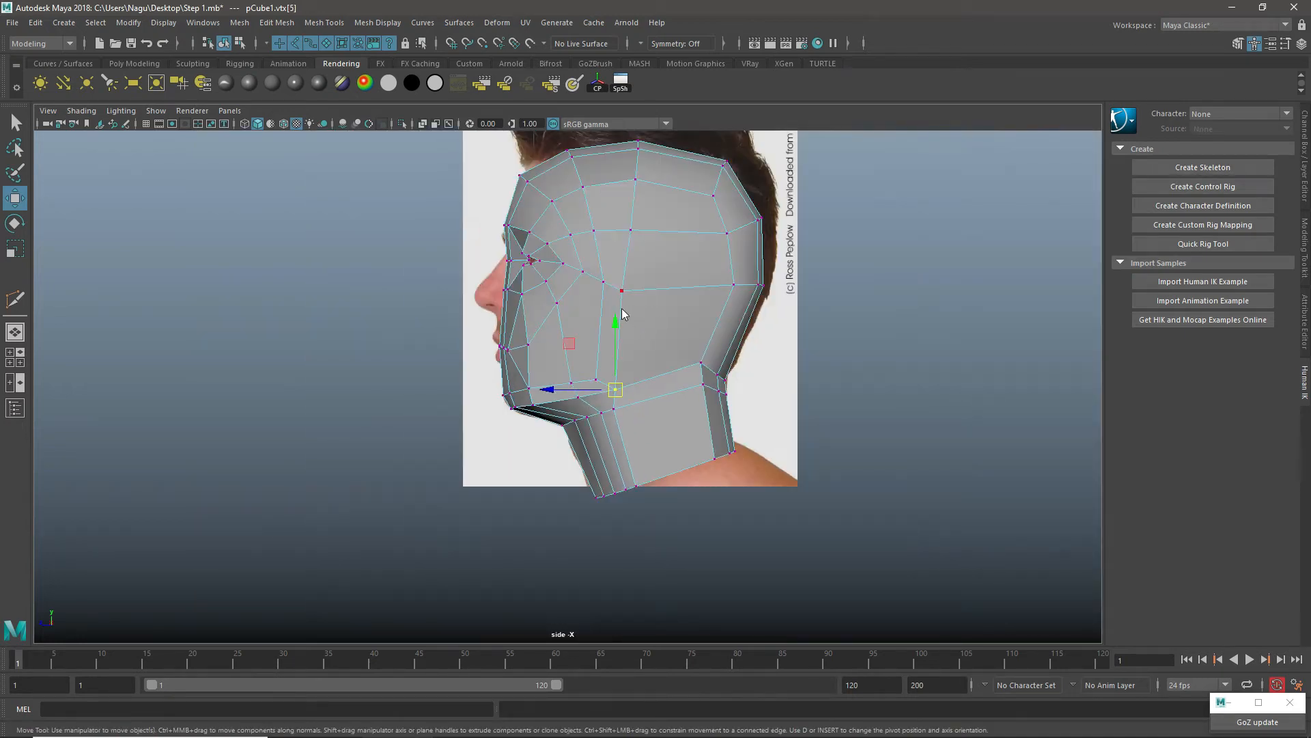
left_click_drag(614, 352, 637, 328, "alt")
Step: Examine the overall head shape and edge flow from the front and three-quarter angles in perspective
key("space")
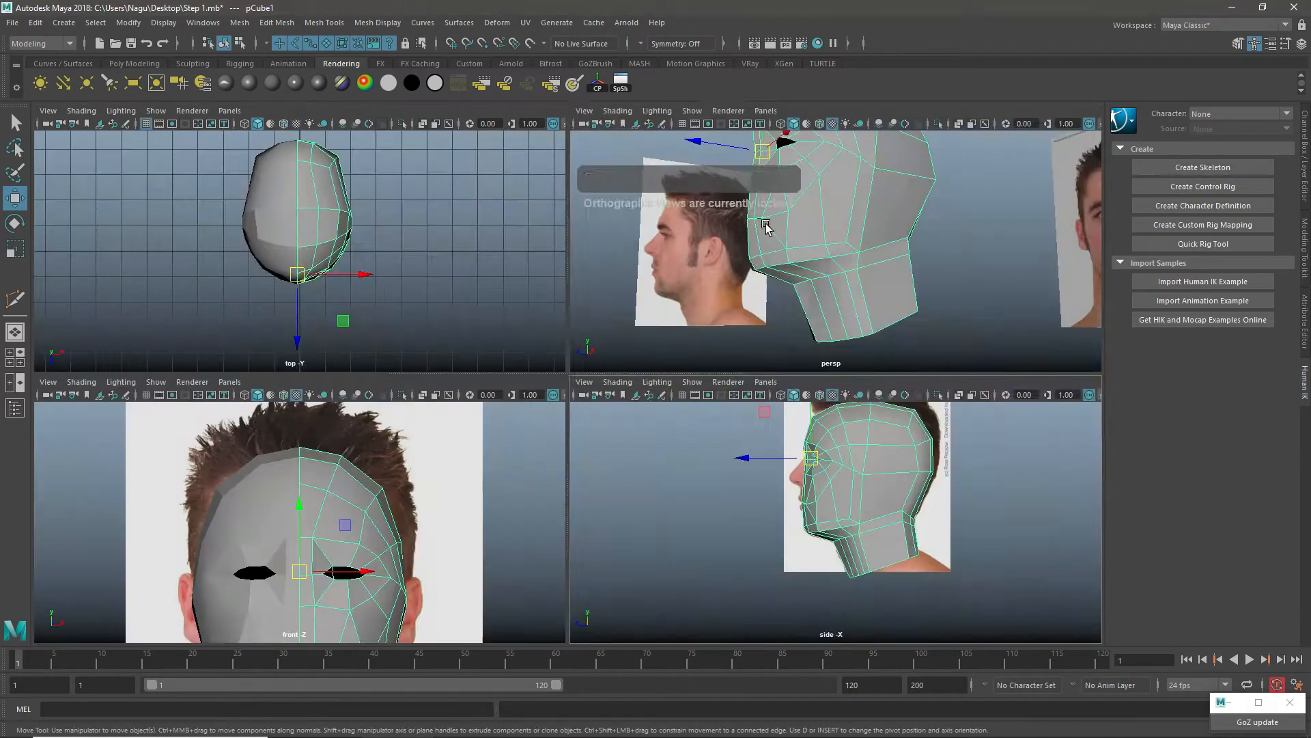
key("space")
left_click_drag(466, 341, 581, 331, "alt")
right_click_drag(581, 332, 603, 321, "alt")
middle_click_drag(604, 321, 621, 366, "alt")
right_click_drag(620, 366, 585, 385, "alt")
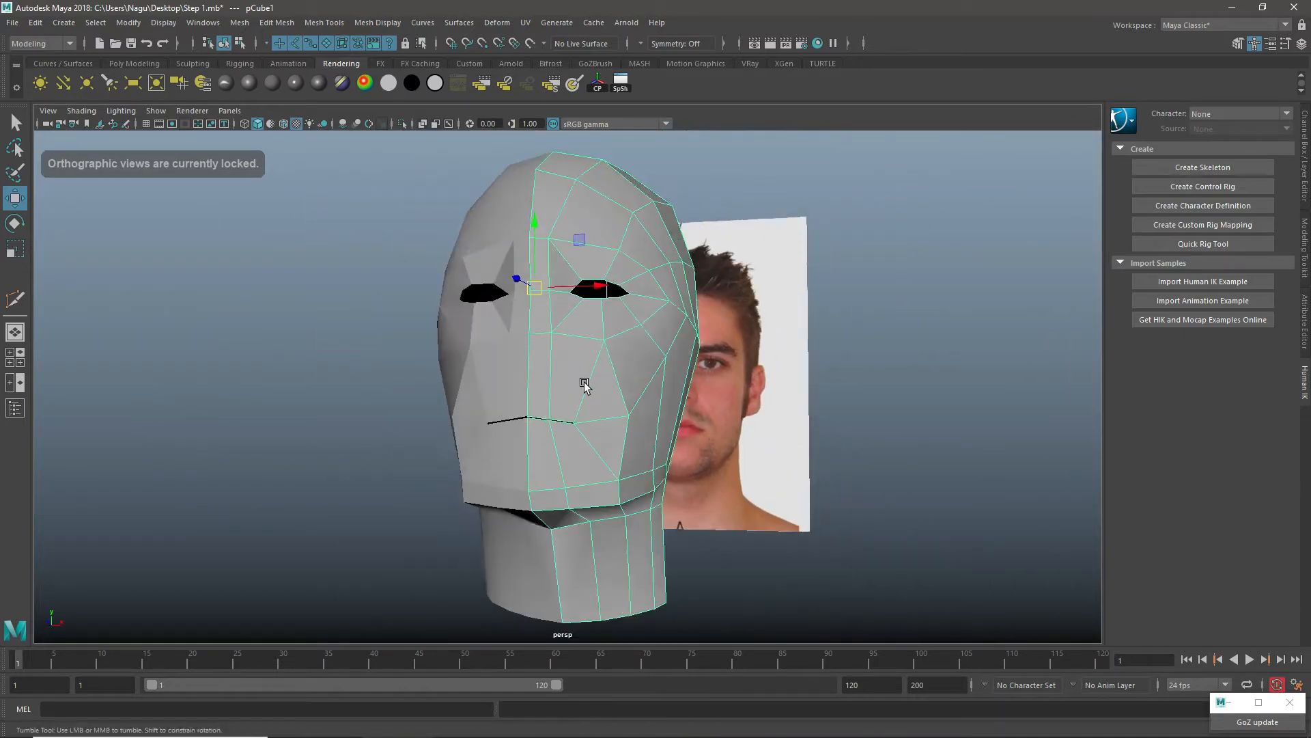
left_click_drag(585, 386, 536, 386, "alt")
right_click_drag(609, 338, 620, 347)
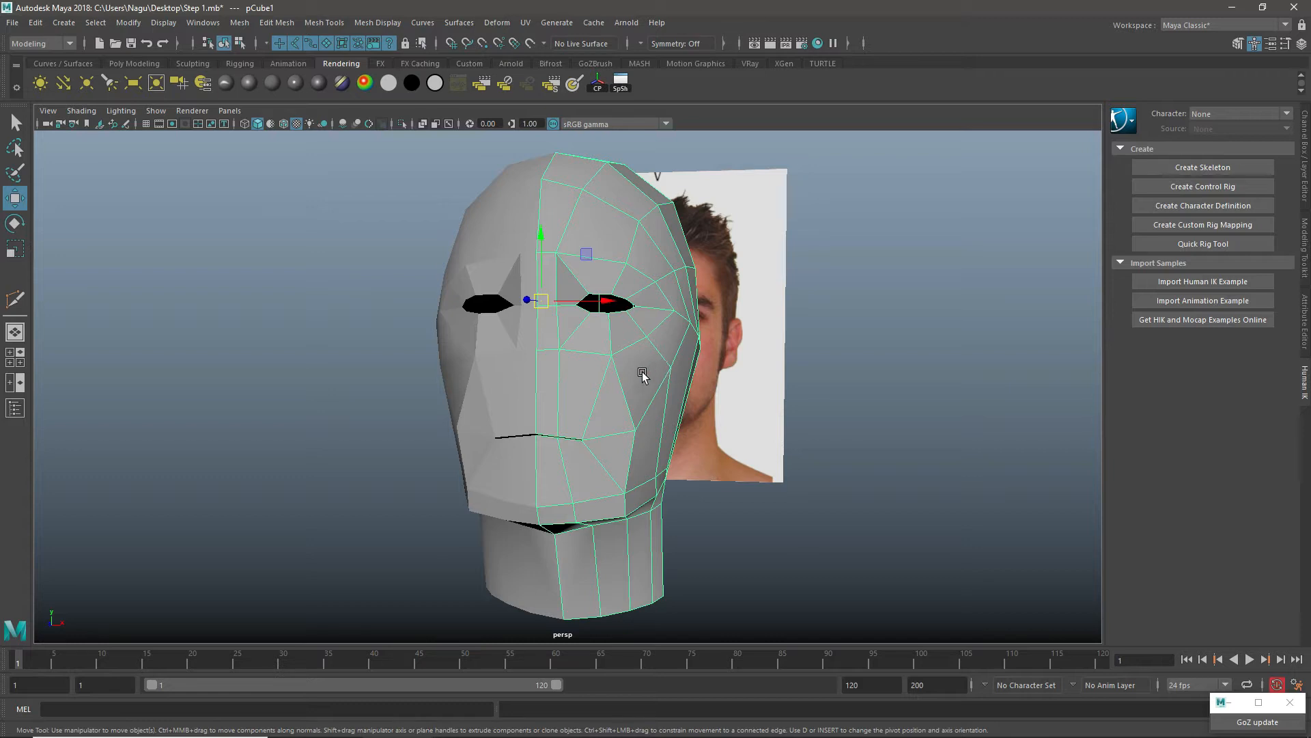
Step: Set the head material's transparency to full white so the reference photo shows through the mesh
key("ctrl+a")
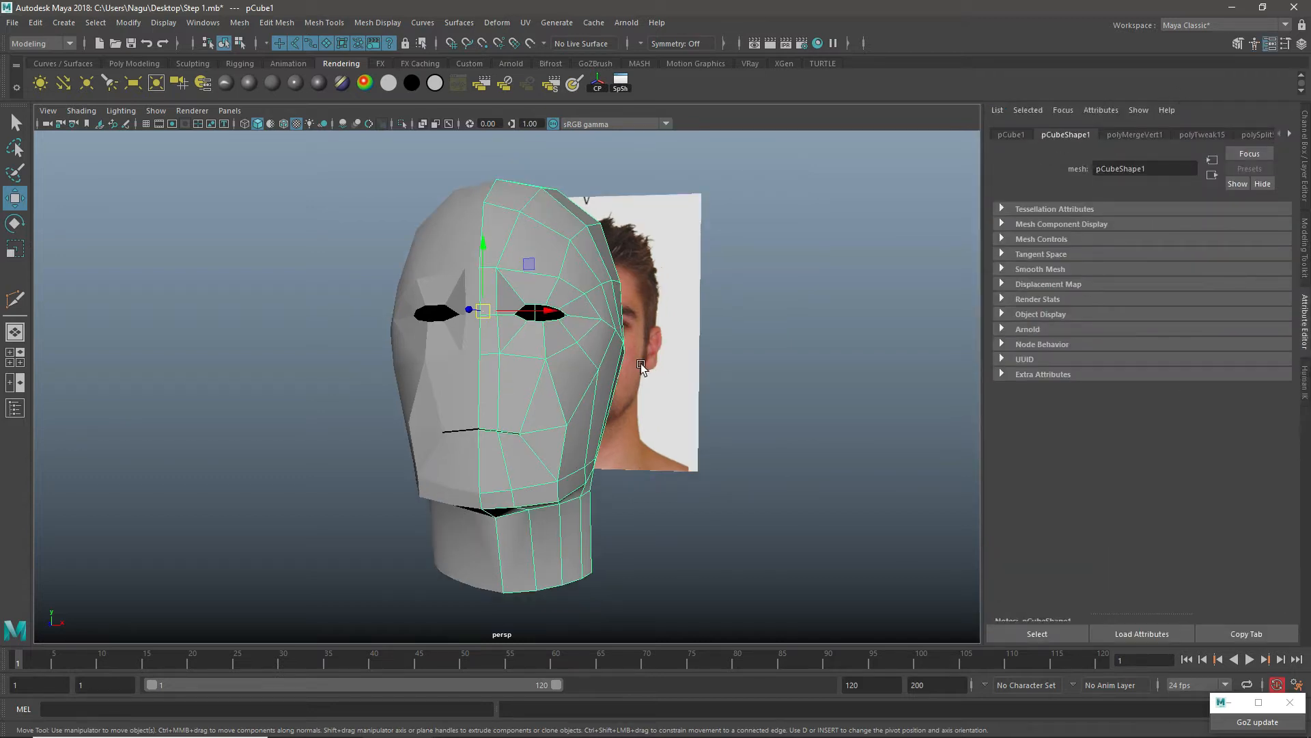
left_click(204, 81)
left_click_drag(1164, 300, 1250, 301)
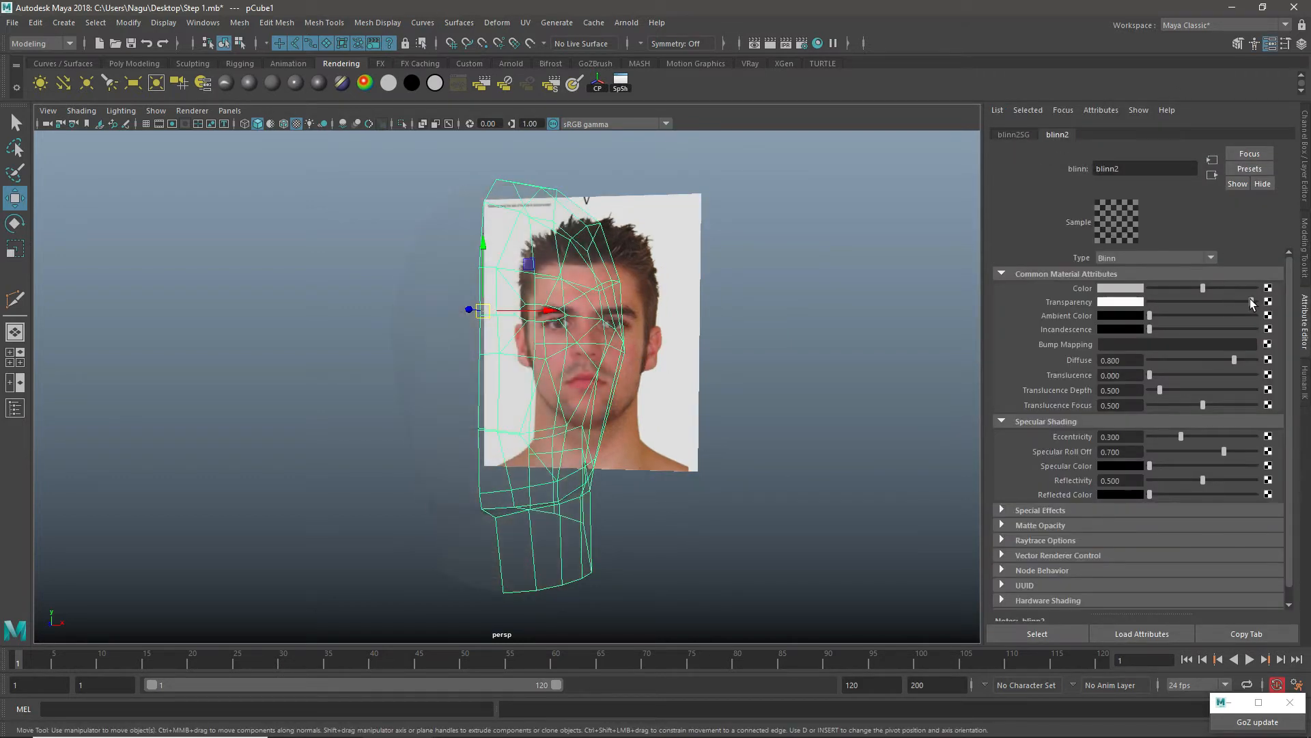
Step: Insert an edge loop around the mouth in the front view, crossing the centre line between nose and upper lip
key("space")
key("space")
scroll(611, 428, "up", 5)
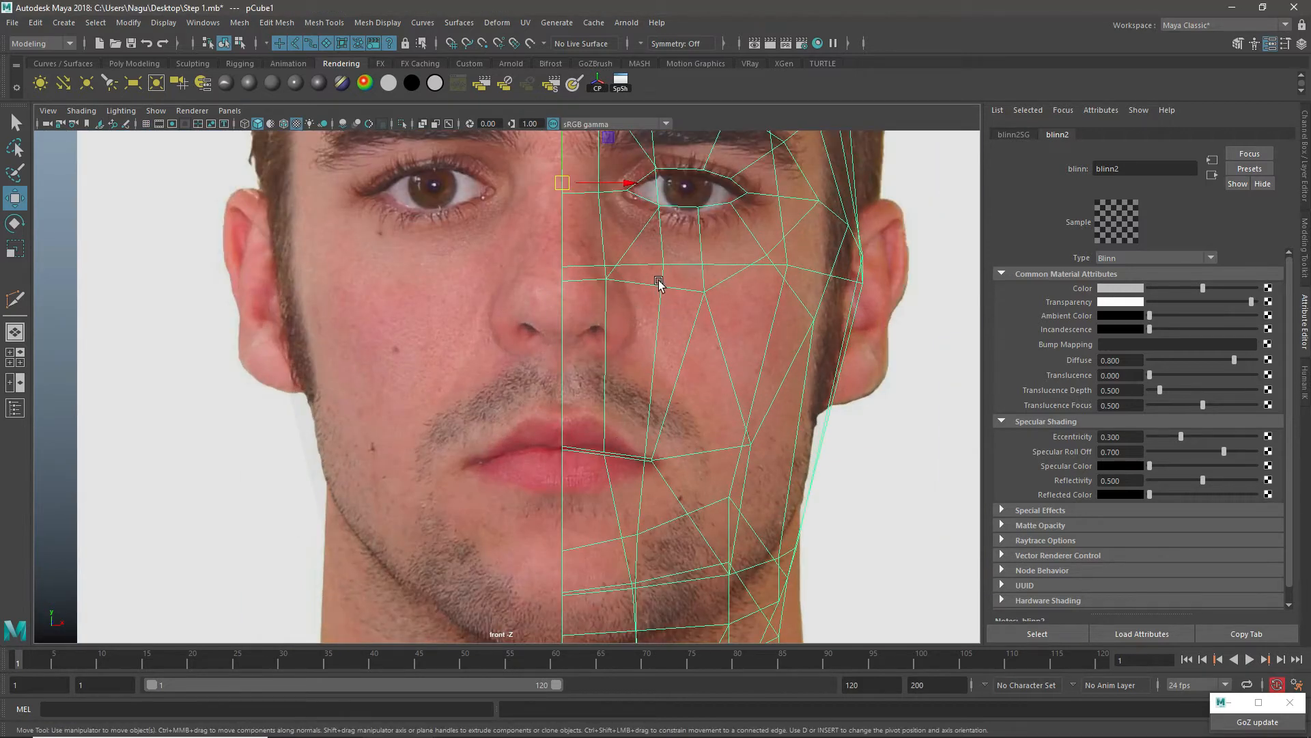
right_click_drag(659, 283, 587, 304, "shift")
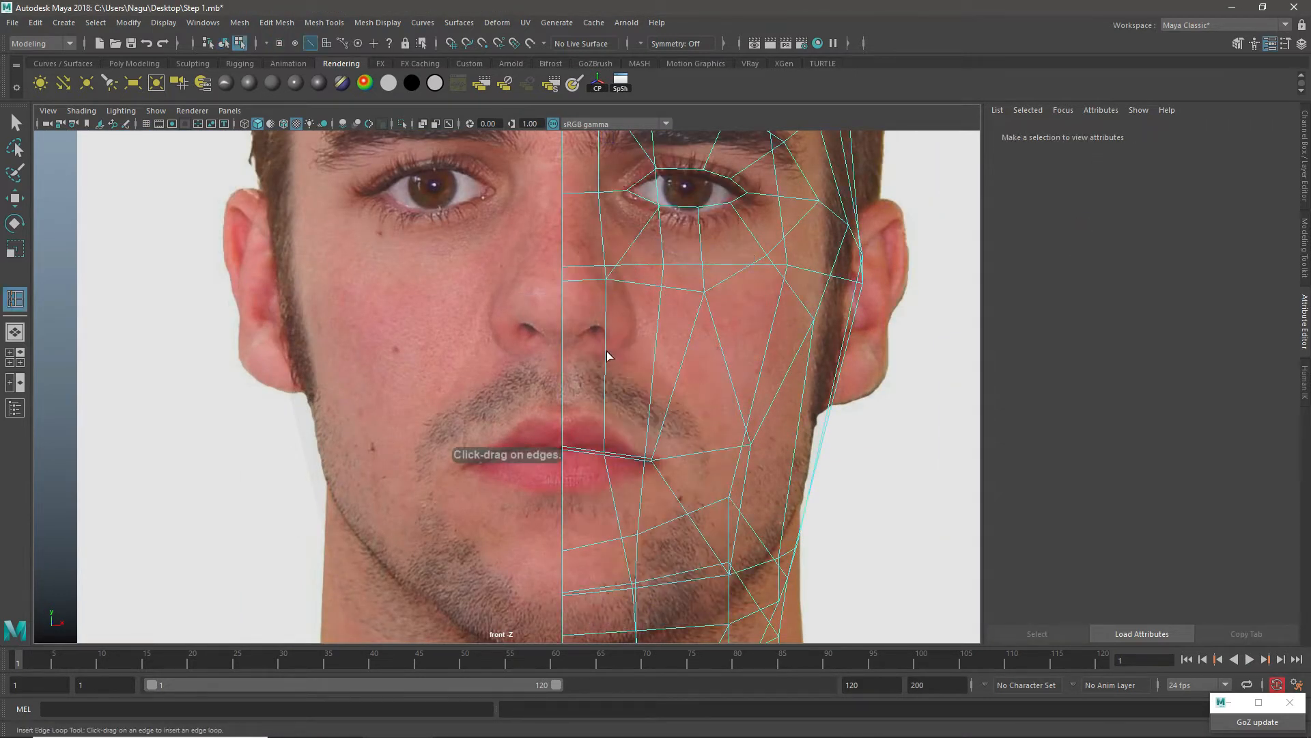
left_click_drag(606, 351, 601, 357)
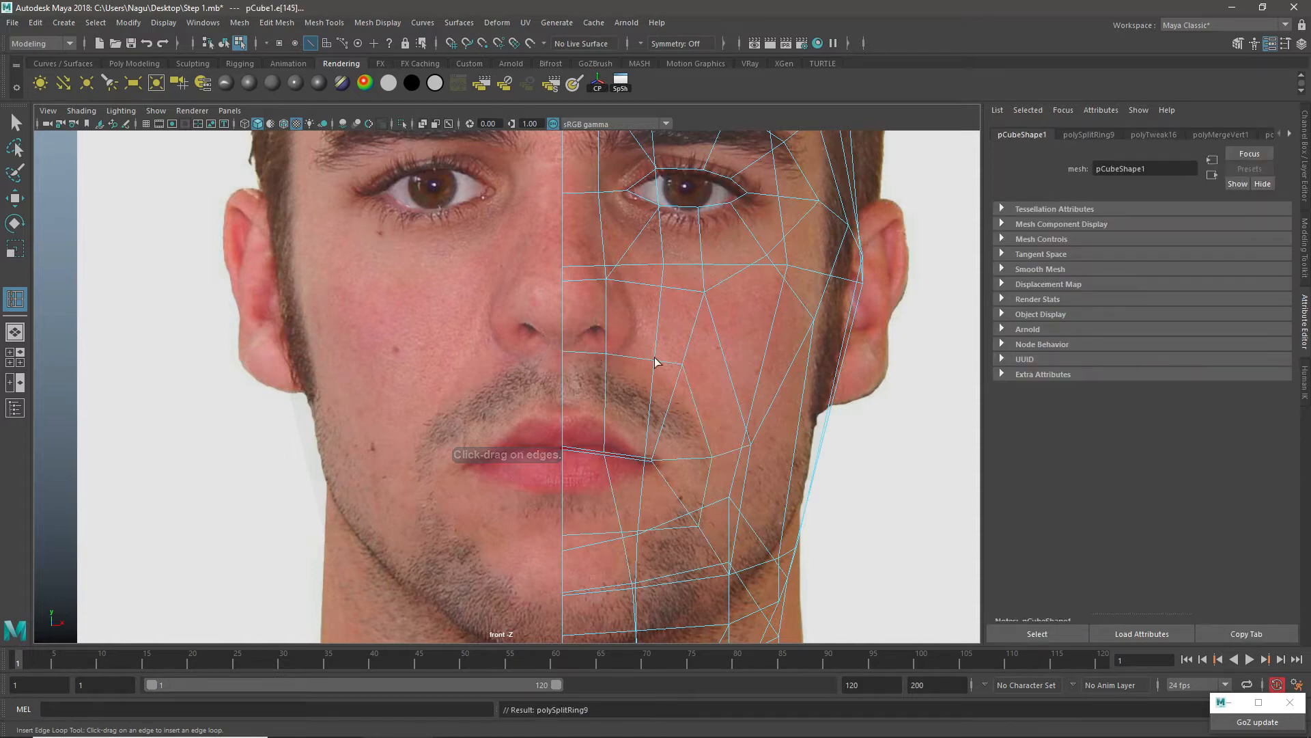
Step: Return the head material's transparency to black and inspect the new mouth loop in perspective
key("space")
key("space")
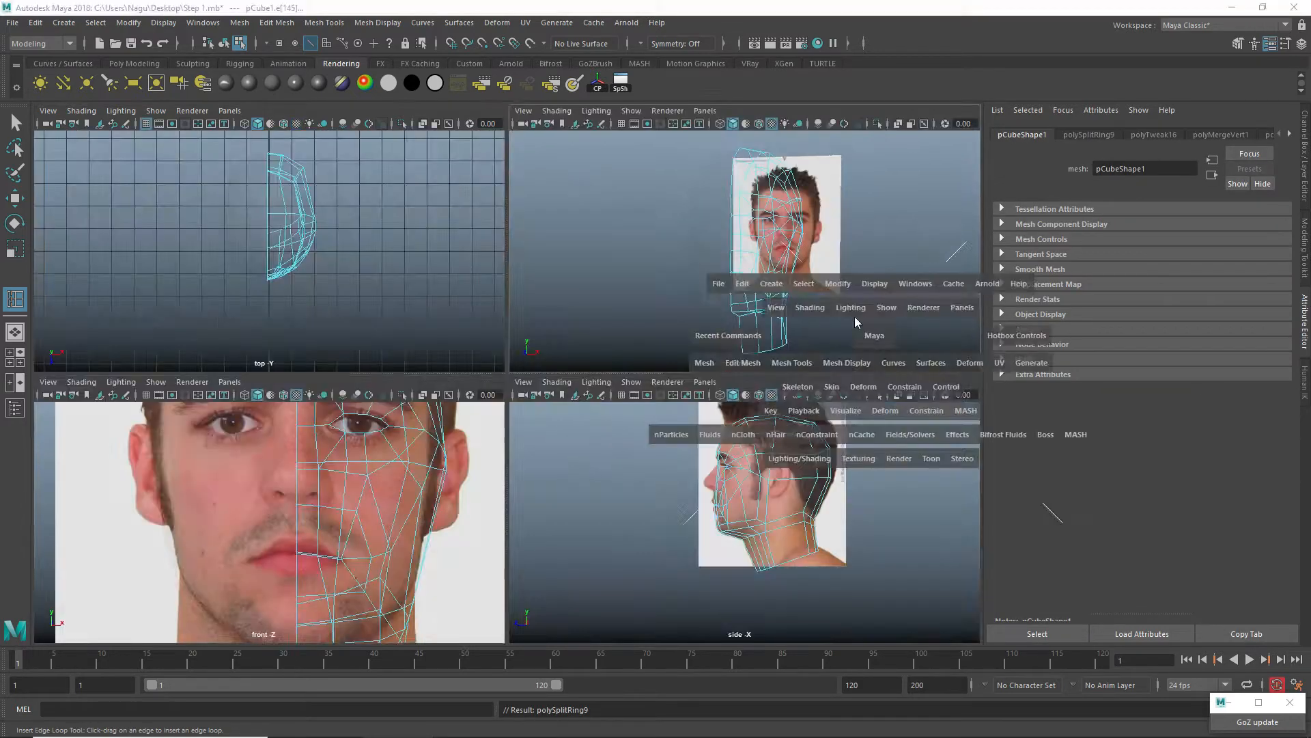
left_click_drag(427, 431, 392, 394, "alt")
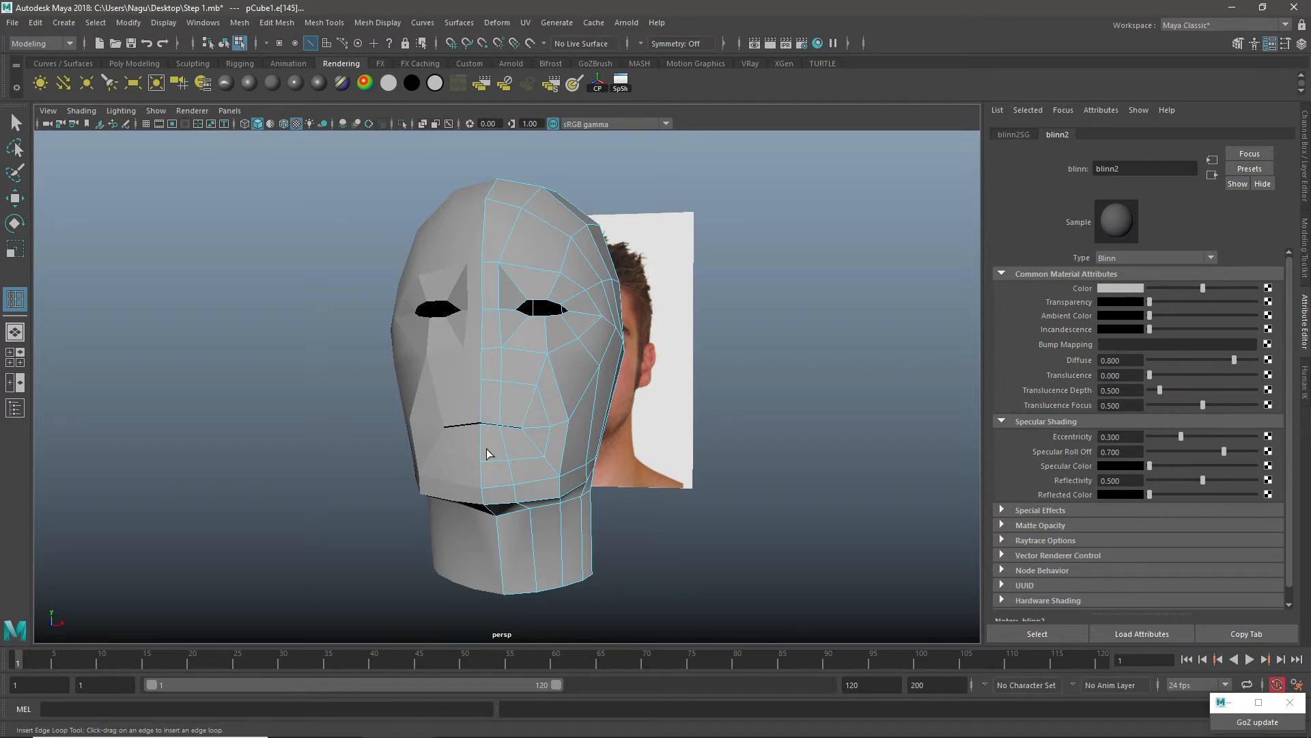
scroll(499, 398, "up", 3)
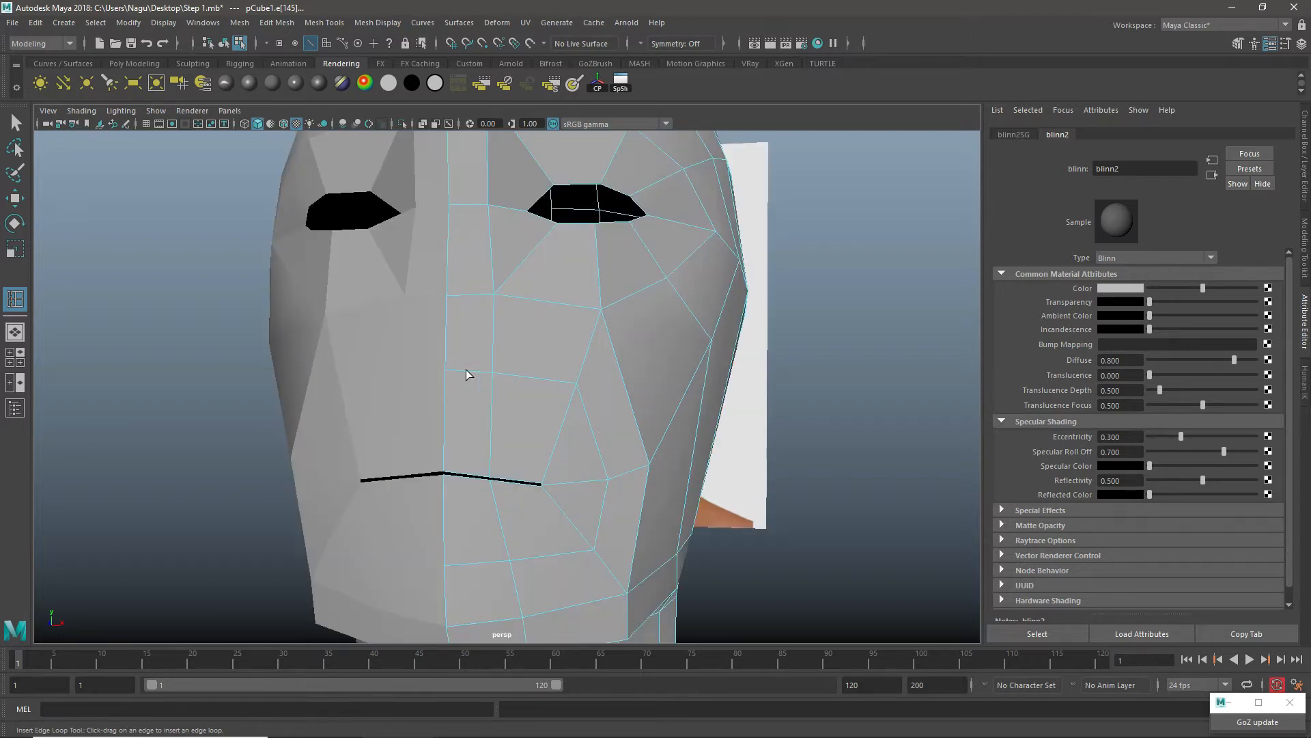
left_click_drag(530, 408, 554, 365, "alt")
Step: Raise the short cheek edge beside the mouth corner in the side view, then return to object mode
key("space")
key("space")
middle_click_drag(534, 427, 633, 479, "alt")
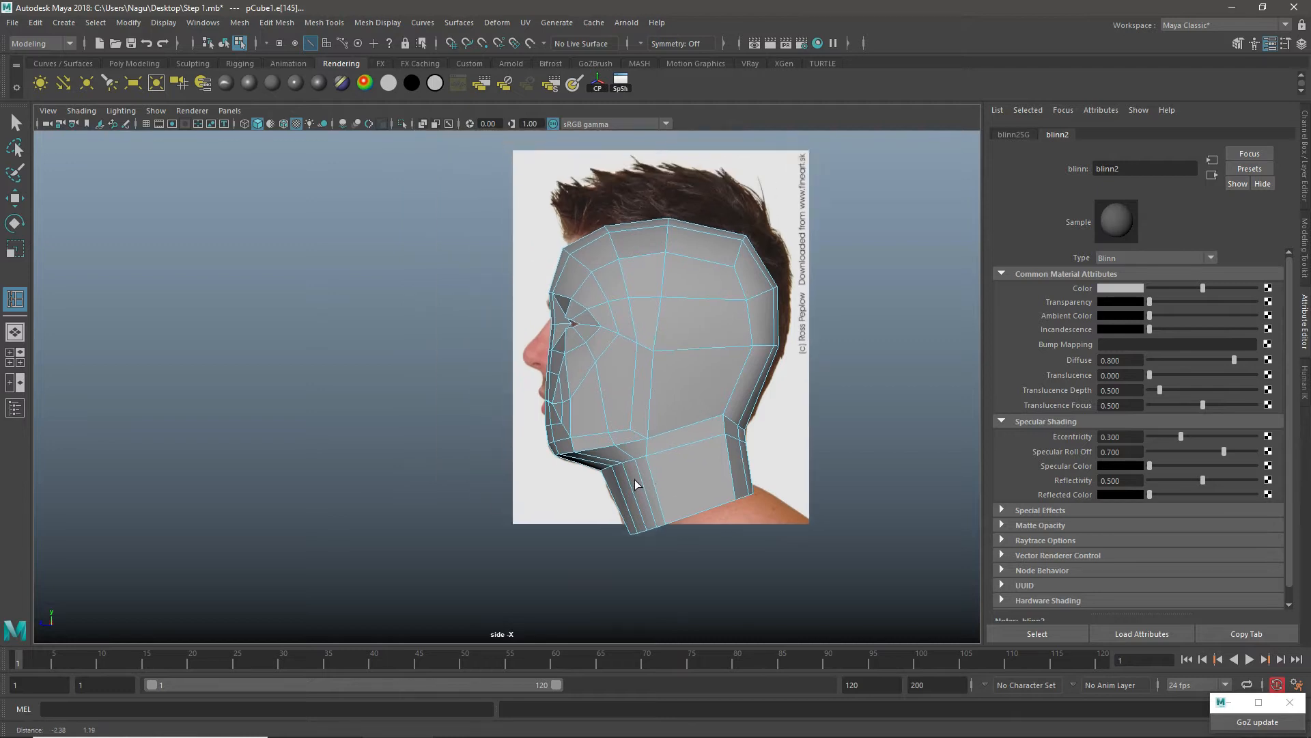
scroll(592, 403, "up", 5)
key("w")
right_click_drag(670, 359, 670, 307)
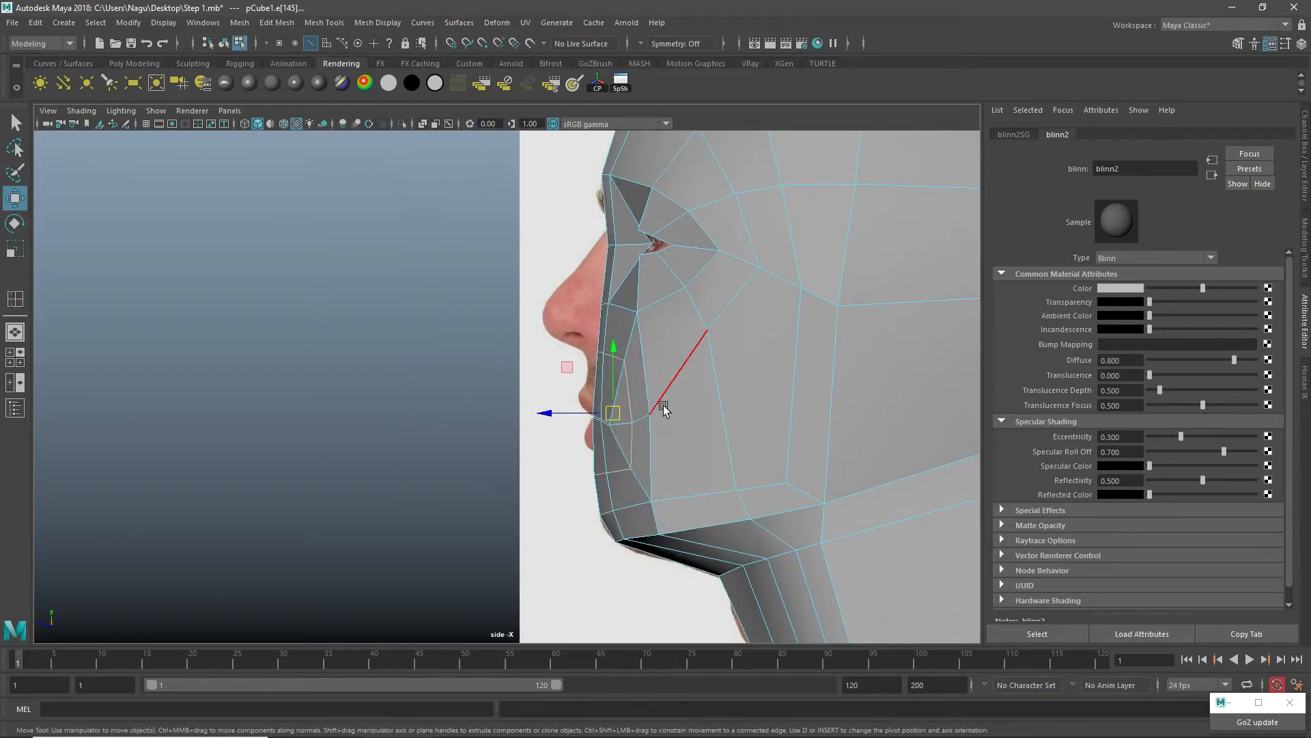
left_click(640, 417)
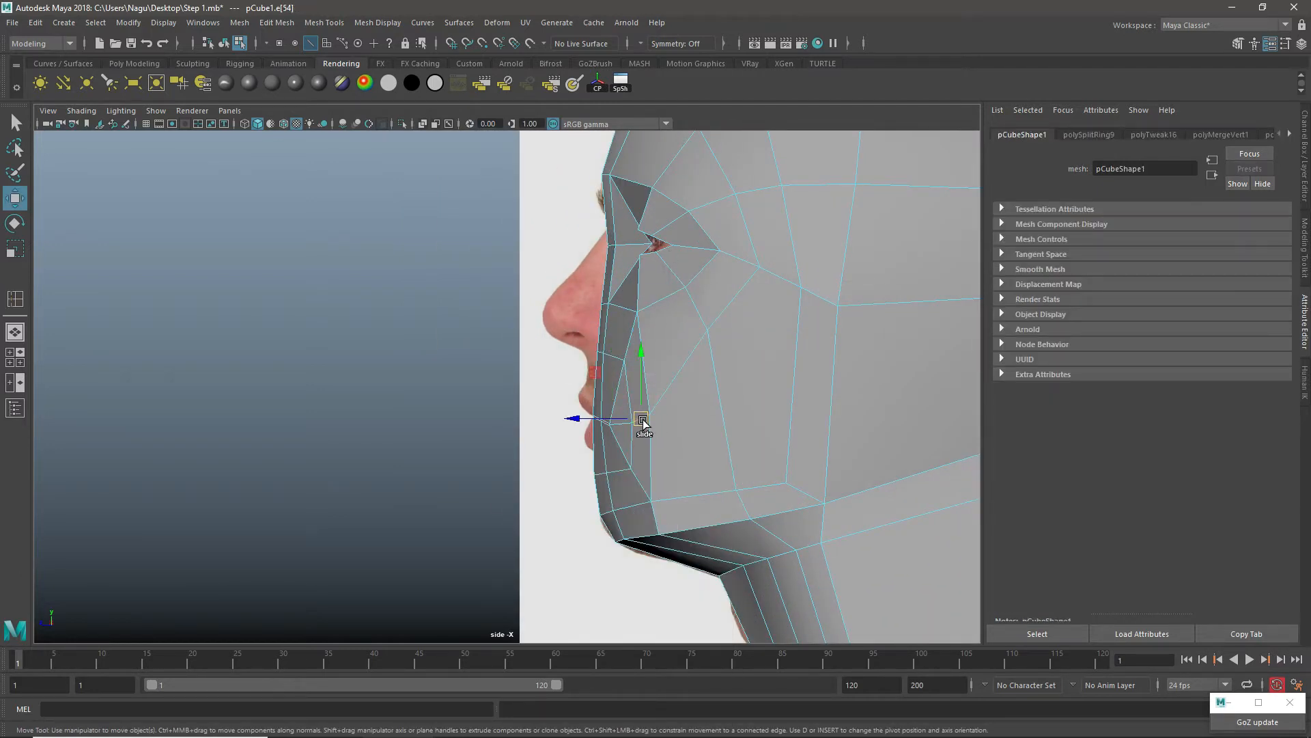
left_click_drag(643, 424, 641, 395)
right_click_drag(681, 279, 714, 255)
Step: Insert an edge loop running from the mouth corner back across the lower cheek in the perspective view
right_click_drag(706, 359, 827, 346, "alt")
right_click_drag(814, 231, 754, 250, "shift")
key("space")
key("space")
left_click_drag(783, 307, 606, 380, "alt")
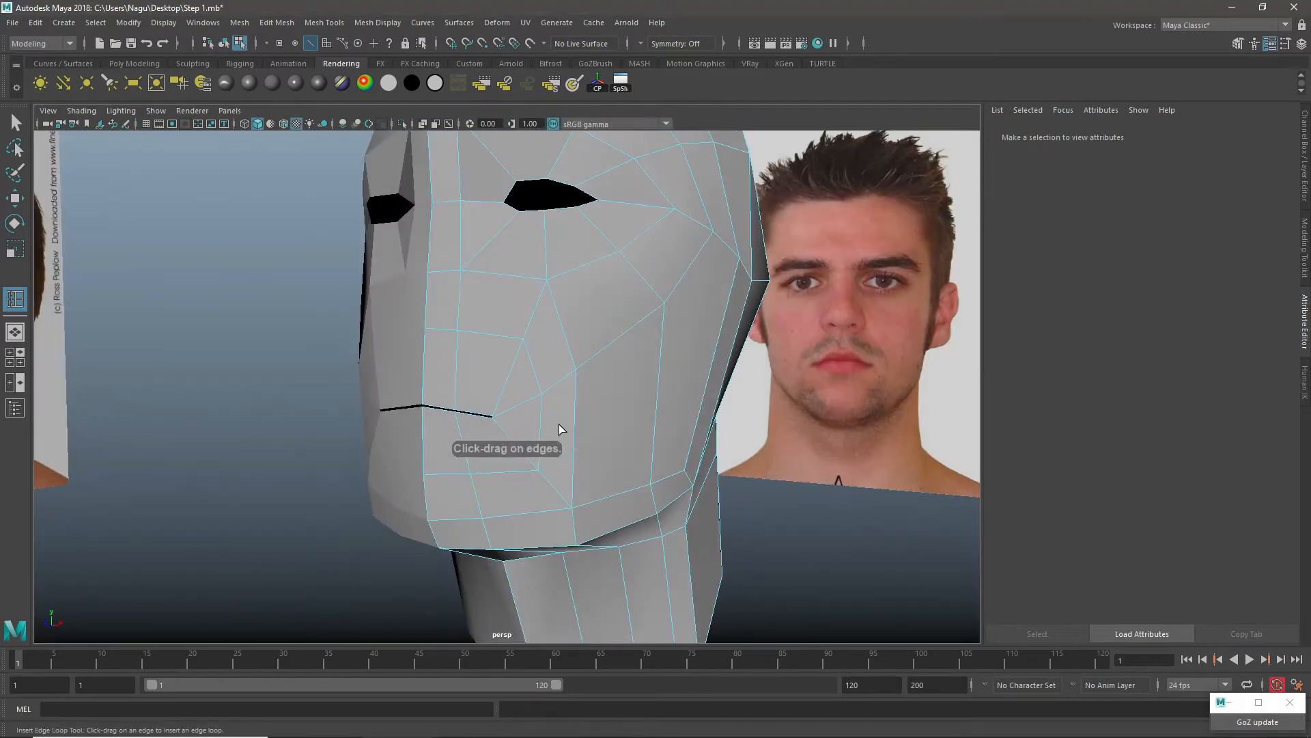
left_click_drag(572, 424, 574, 431)
left_click_drag(713, 385, 633, 407, "alt")
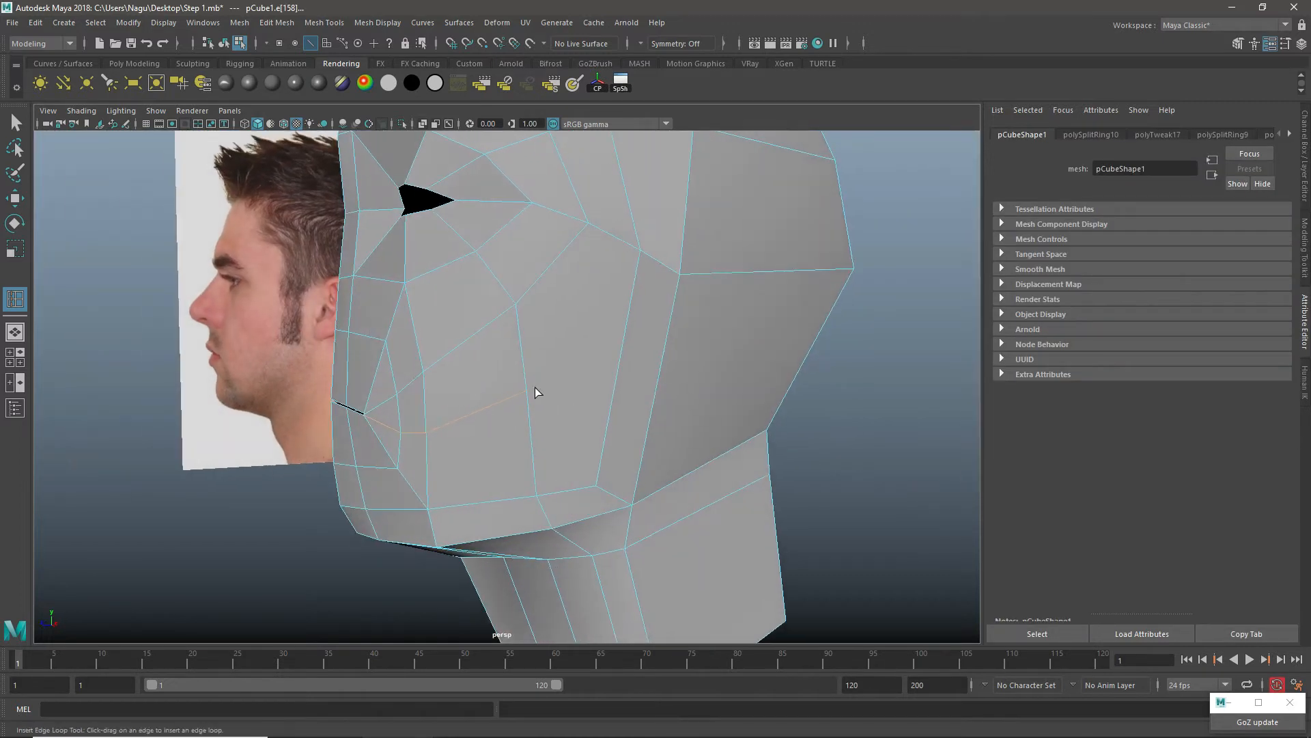
Step: Insert a horizontal edge loop around the lower back of the head, then return the mesh to object mode
left_click_drag(776, 357, 653, 334, "alt")
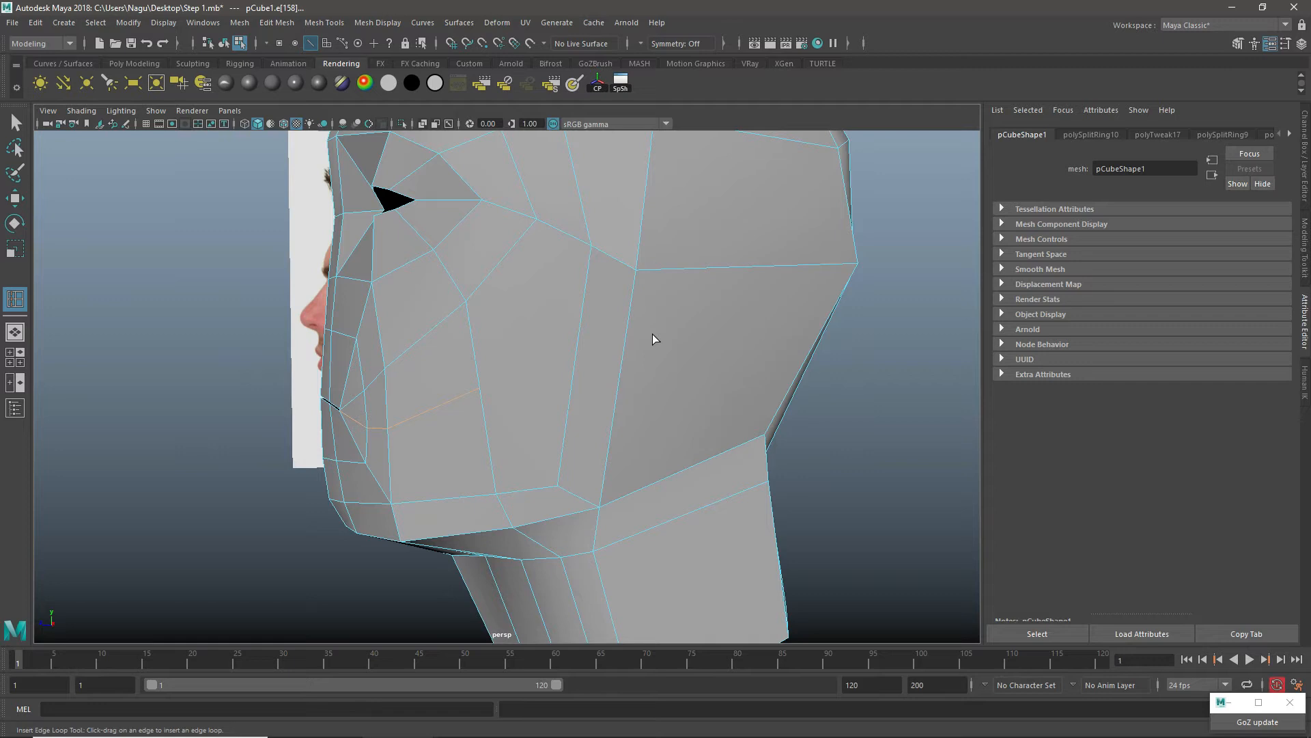
left_click(622, 362)
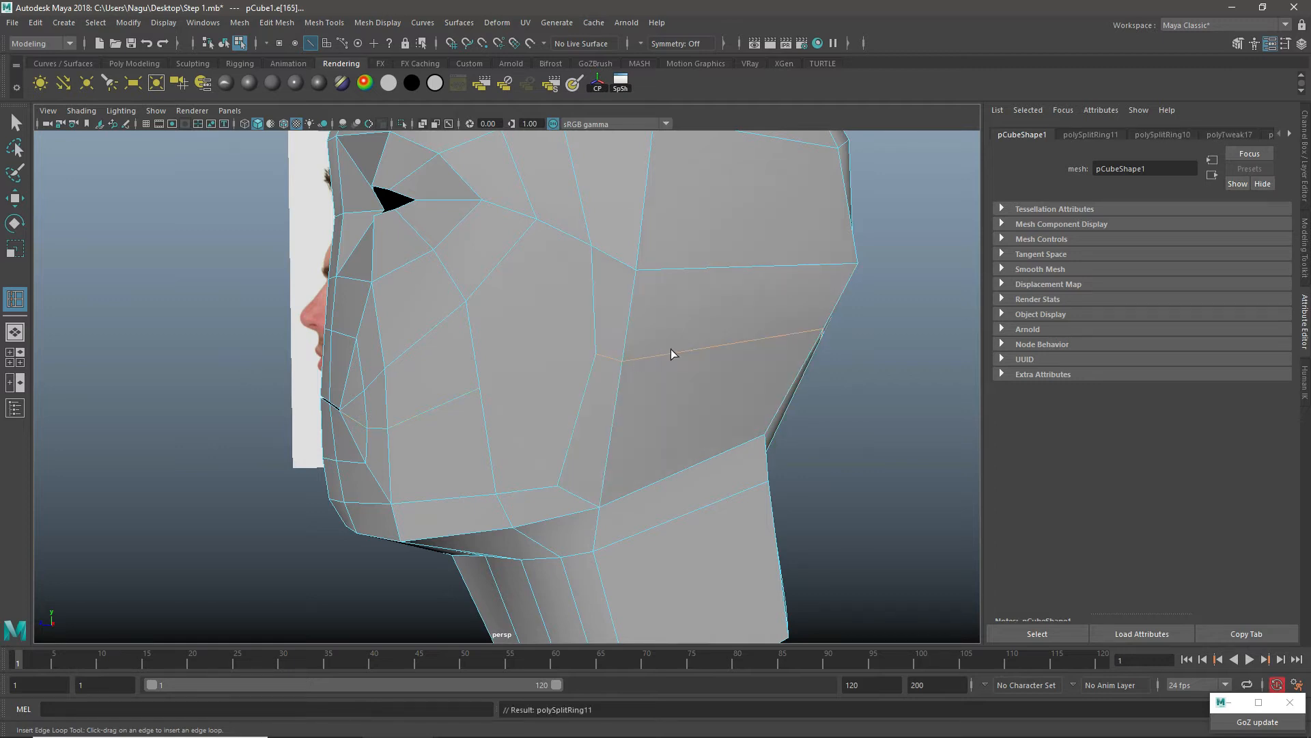
left_click_drag(732, 359, 595, 357, "alt")
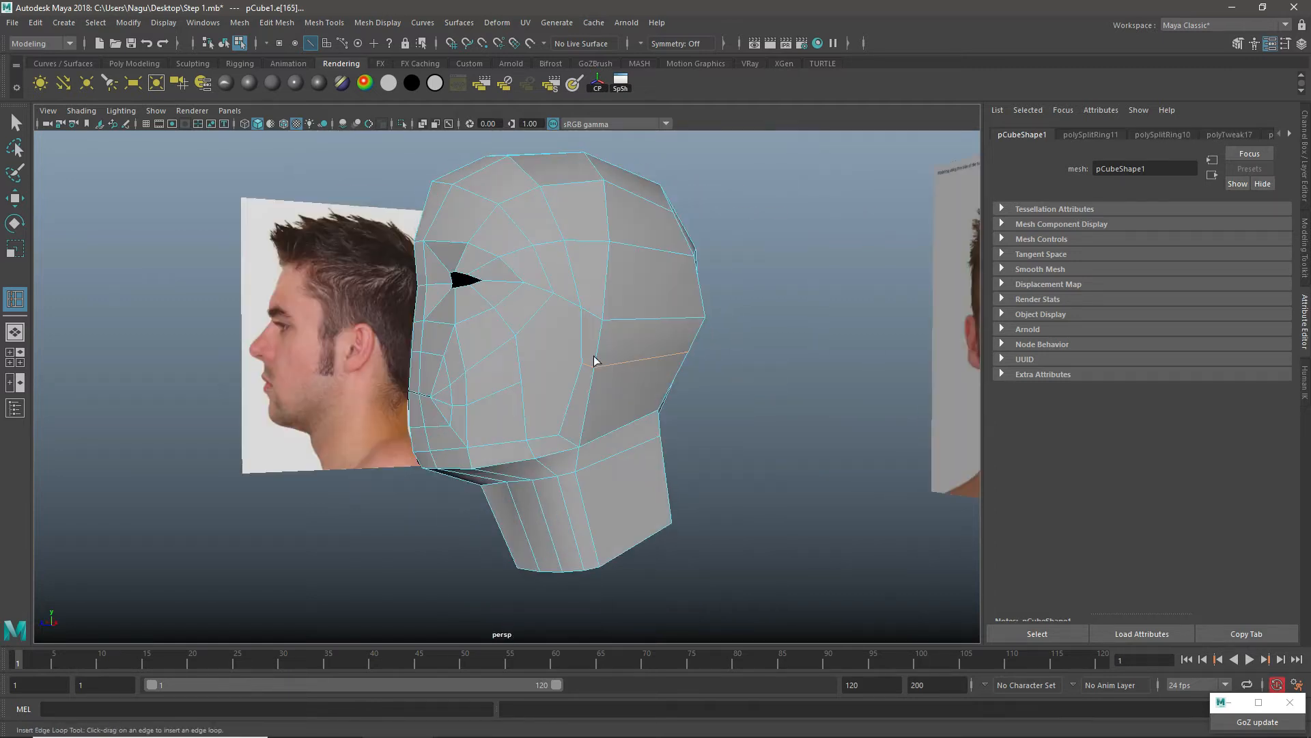
right_click_drag(594, 357, 733, 349, "alt")
middle_click_drag(657, 301, 664, 409, "alt")
key("w")
right_click_drag(577, 299, 618, 263)
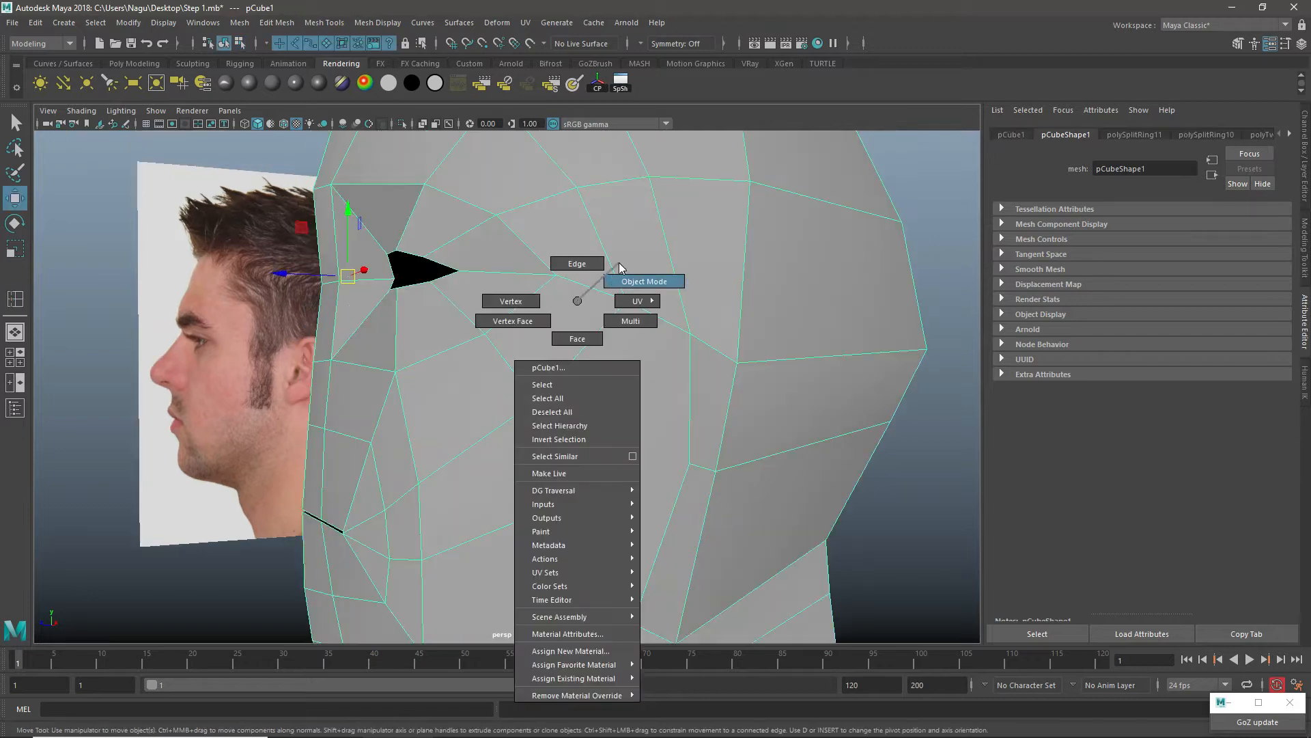
Step: Select the two cheek edges below the eye in the side view and move them forward and slightly down
key("space")
right_click_drag(623, 401, 773, 413, "alt")
key("space")
middle_click_drag(735, 320, 467, 497, "alt")
middle_click_drag(654, 262, 603, 187, "alt")
right_click_drag(597, 327, 594, 290)
left_click(569, 311)
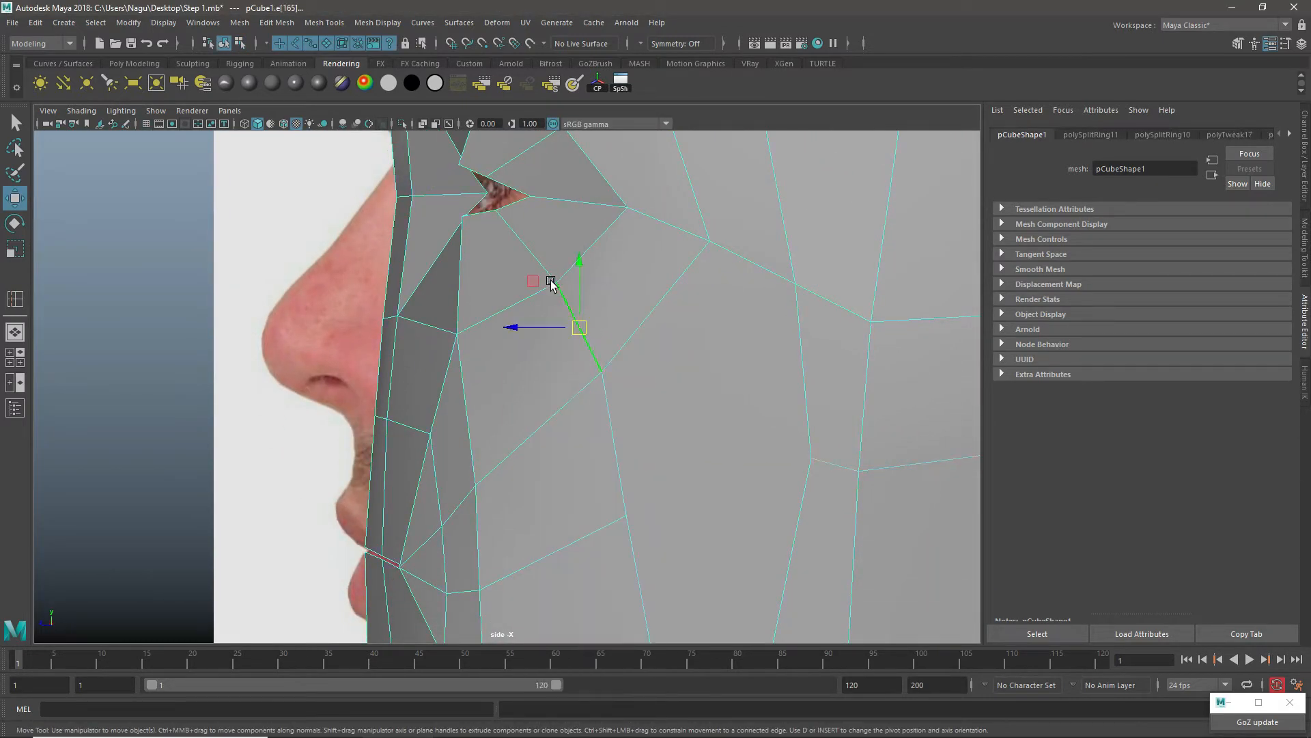
left_click(530, 254, "shift")
left_click_drag(576, 314, 550, 325, "ctrl+shift")
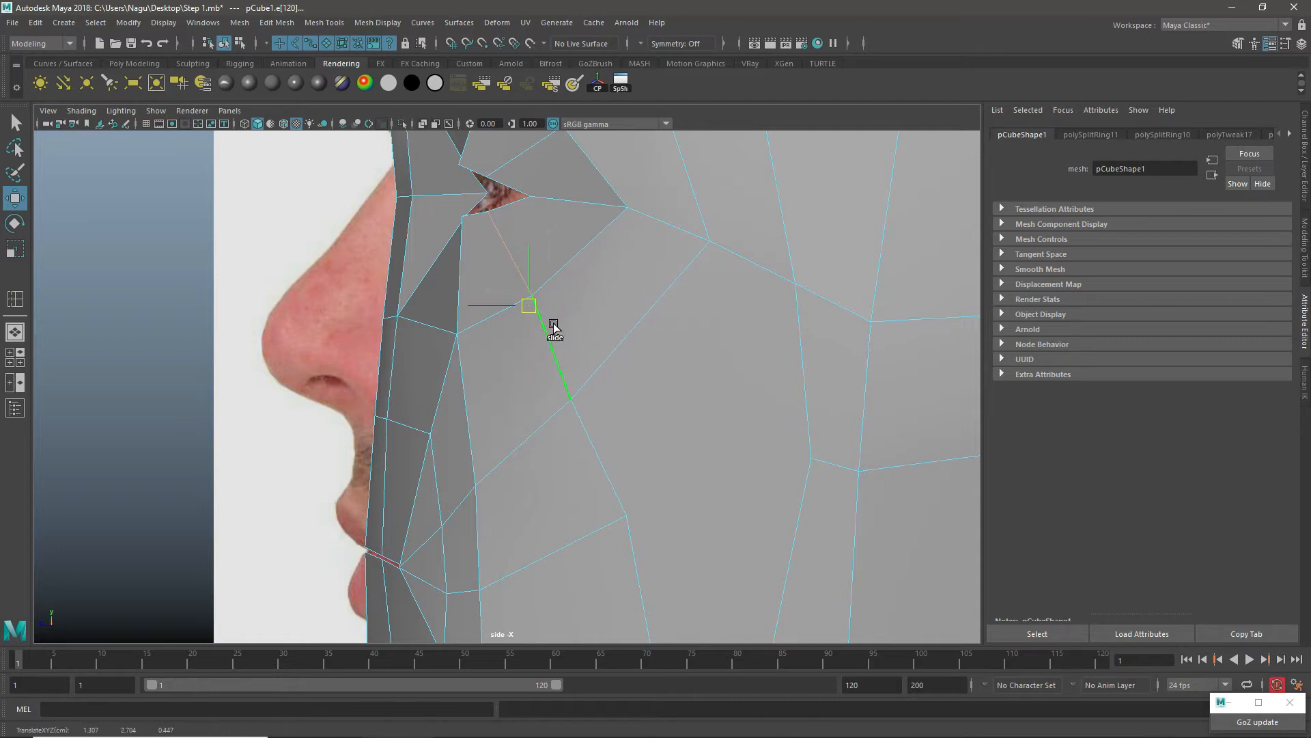
Step: Switch to vertex mode and move the lower mid-cheek vertex slightly forward toward the mouth
scroll(576, 368, "down", 5)
scroll(601, 369, "up", 6)
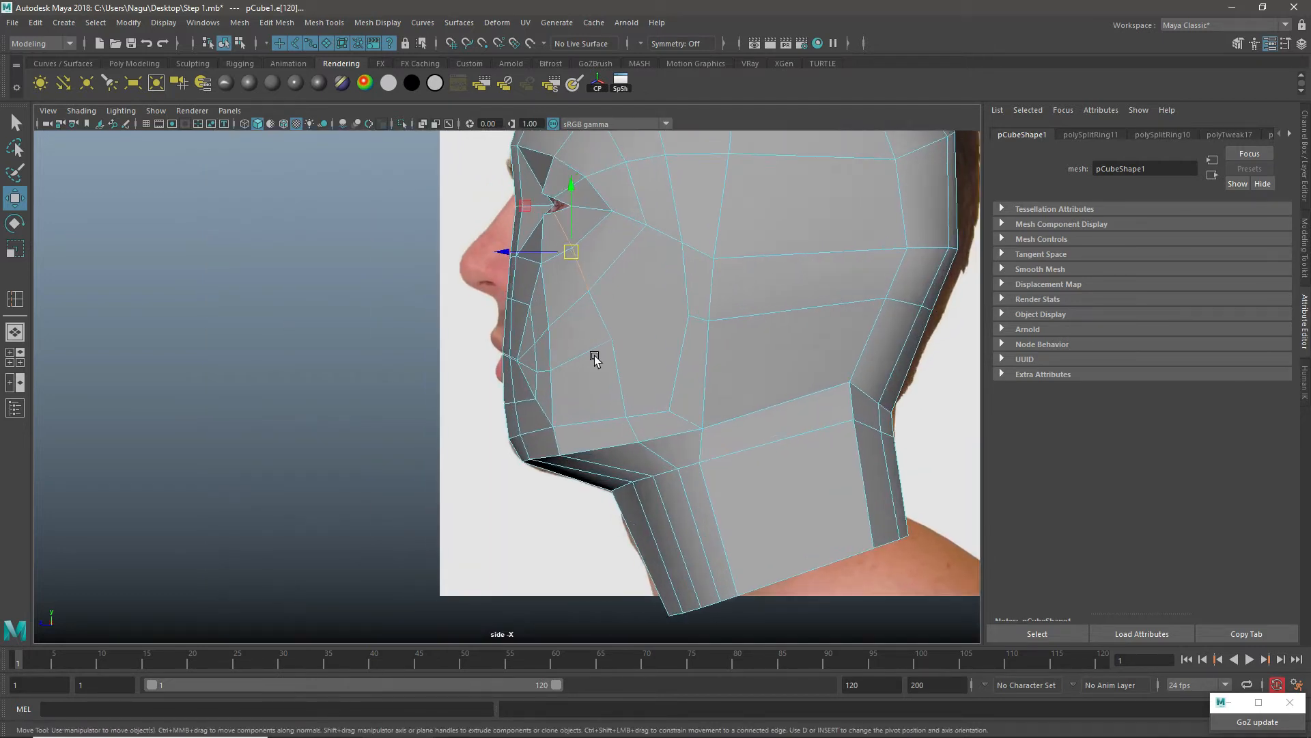
right_click_drag(619, 276, 555, 276)
left_click(646, 326)
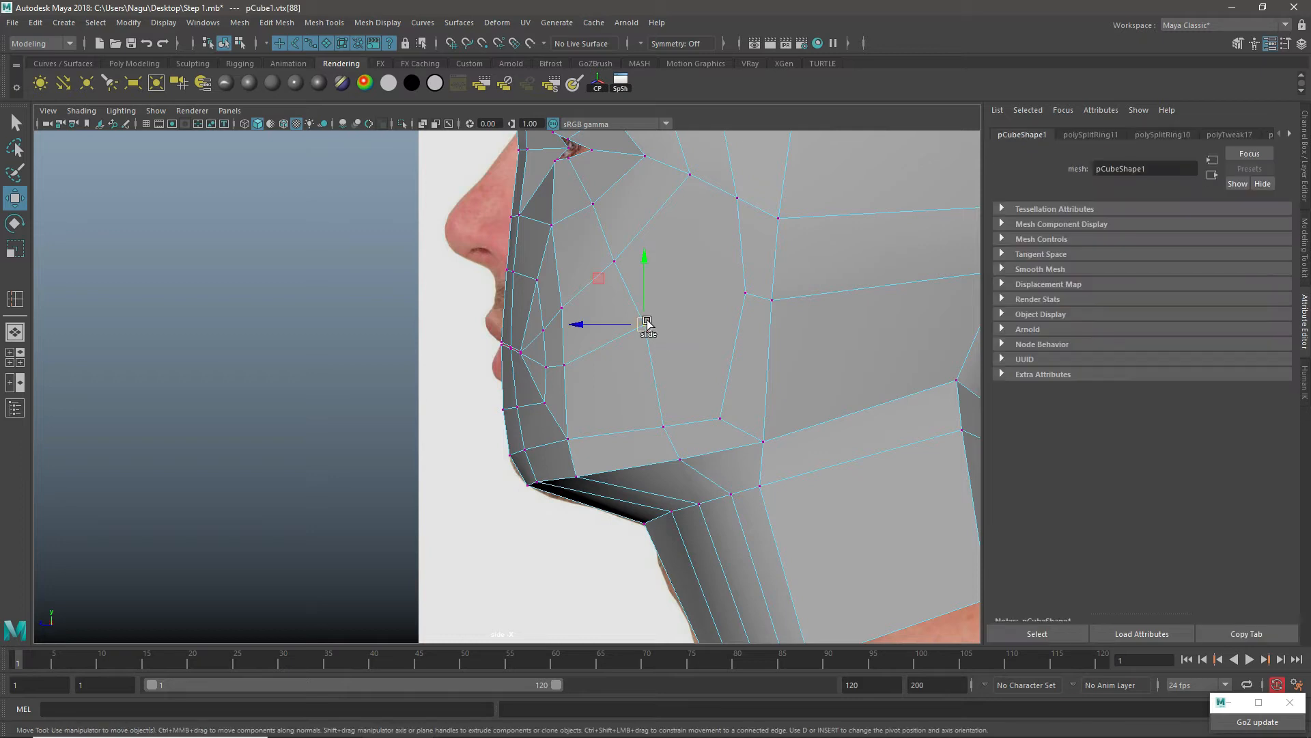
left_click_drag(646, 327, 634, 331)
scroll(728, 288, "up", 1)
middle_click_drag(729, 285, 705, 399, "alt")
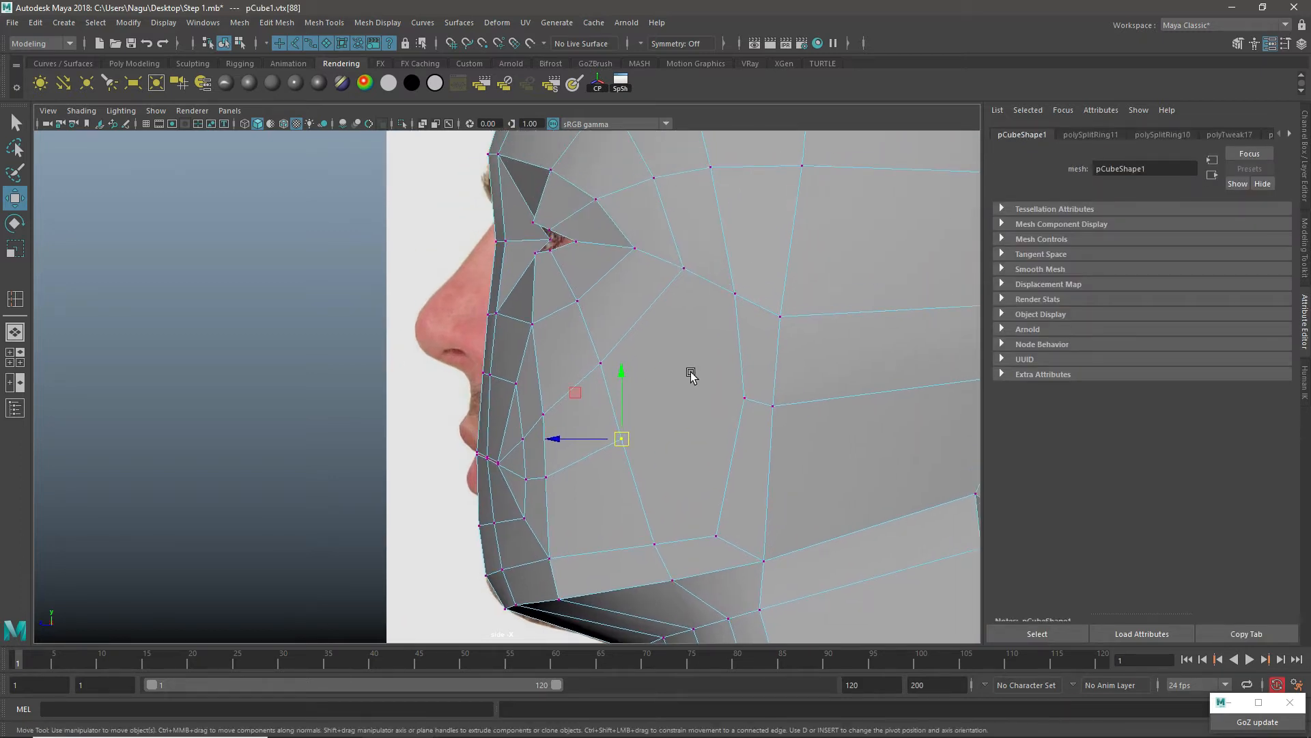
Step: Insert a short edge loop running from the outer lower eye corner down into the upper cheek
right_click_drag(642, 305, 633, 253)
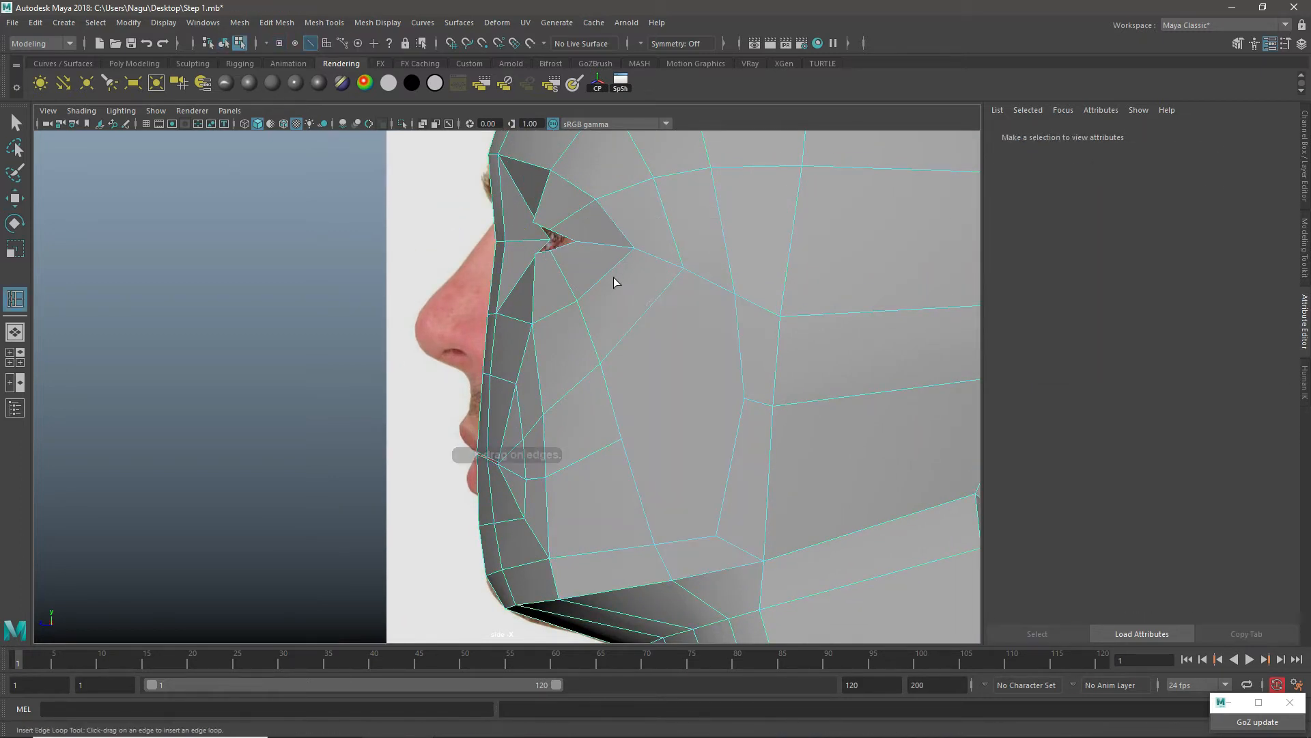
left_click(605, 280)
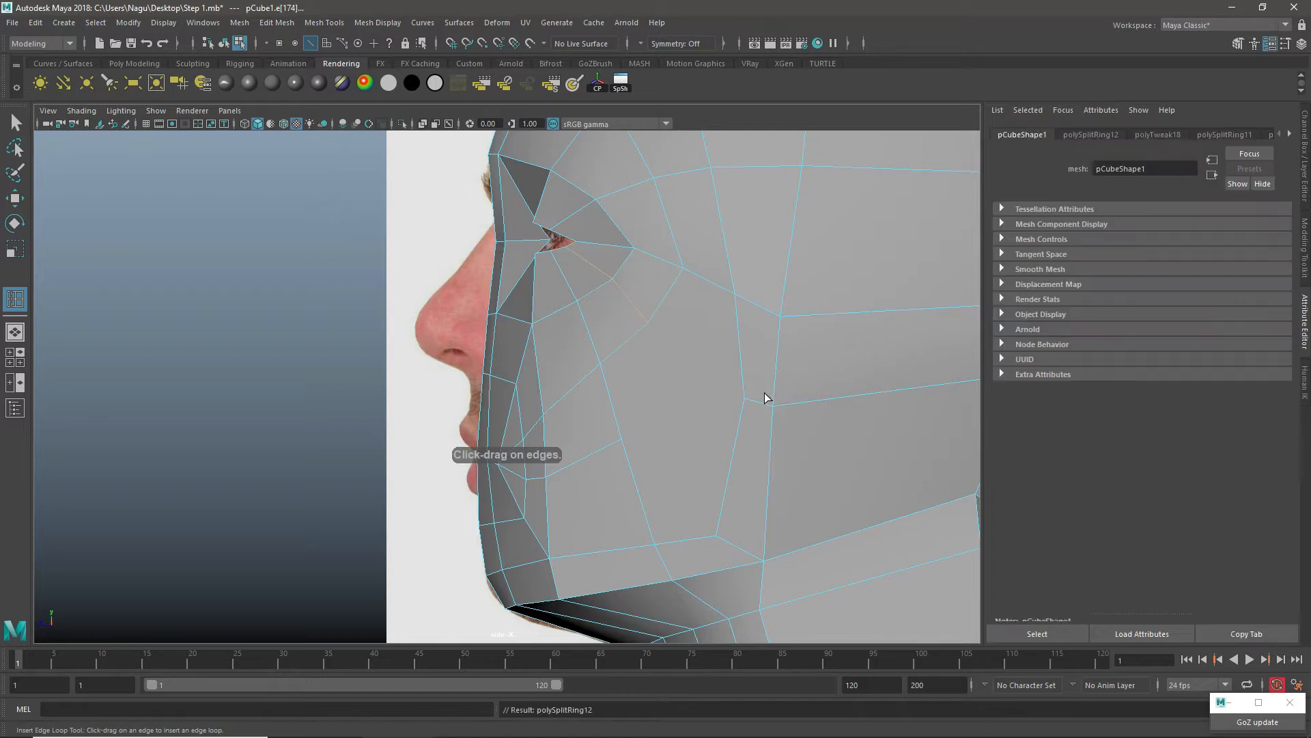
key("w")
Step: Multi-Cut from the end of the upper cheek loop to the front vertex of the head-back loop near the ear
right_click_drag(668, 316, 635, 265)
left_click(648, 322)
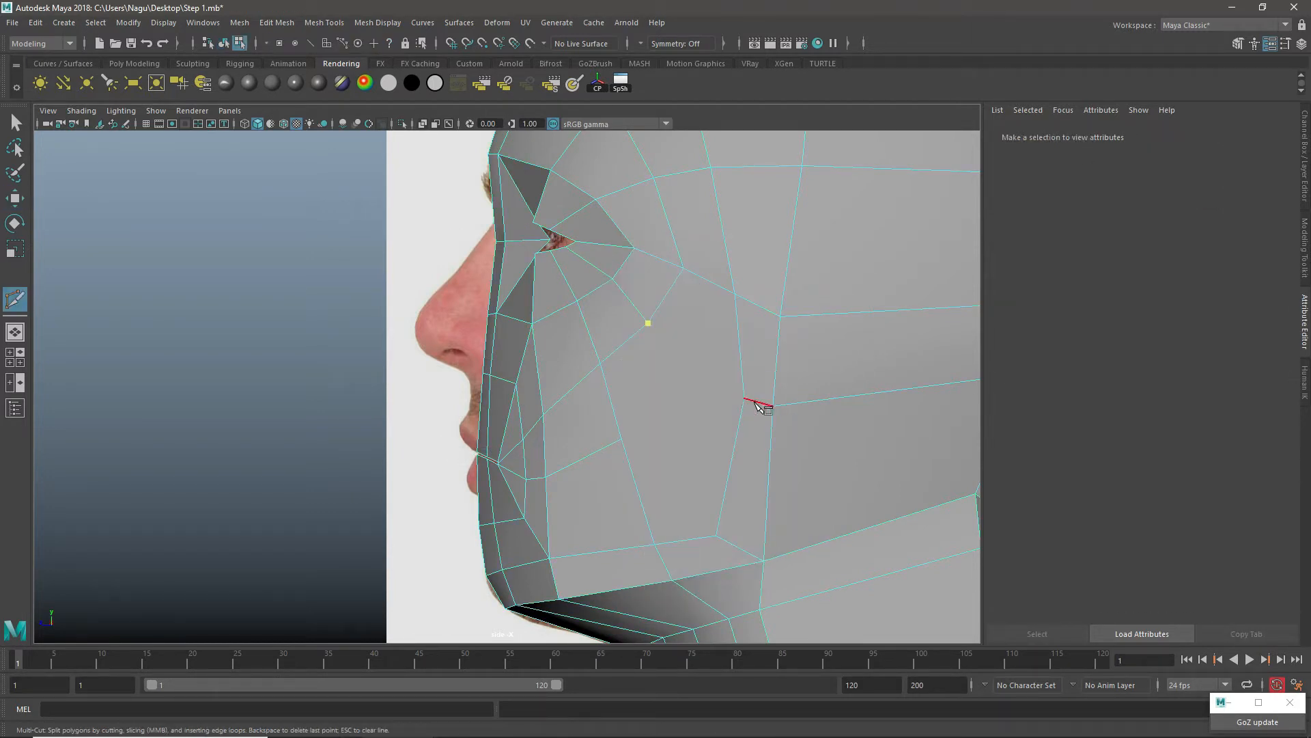
left_click(744, 399)
right_click(699, 302)
key("w")
right_click_drag(703, 329, 767, 309)
Step: Nudge the vertex just below the outer eye corner to smooth the ring of edges around the eye
scroll(722, 375, "down", 5)
scroll(628, 380, "up", 4)
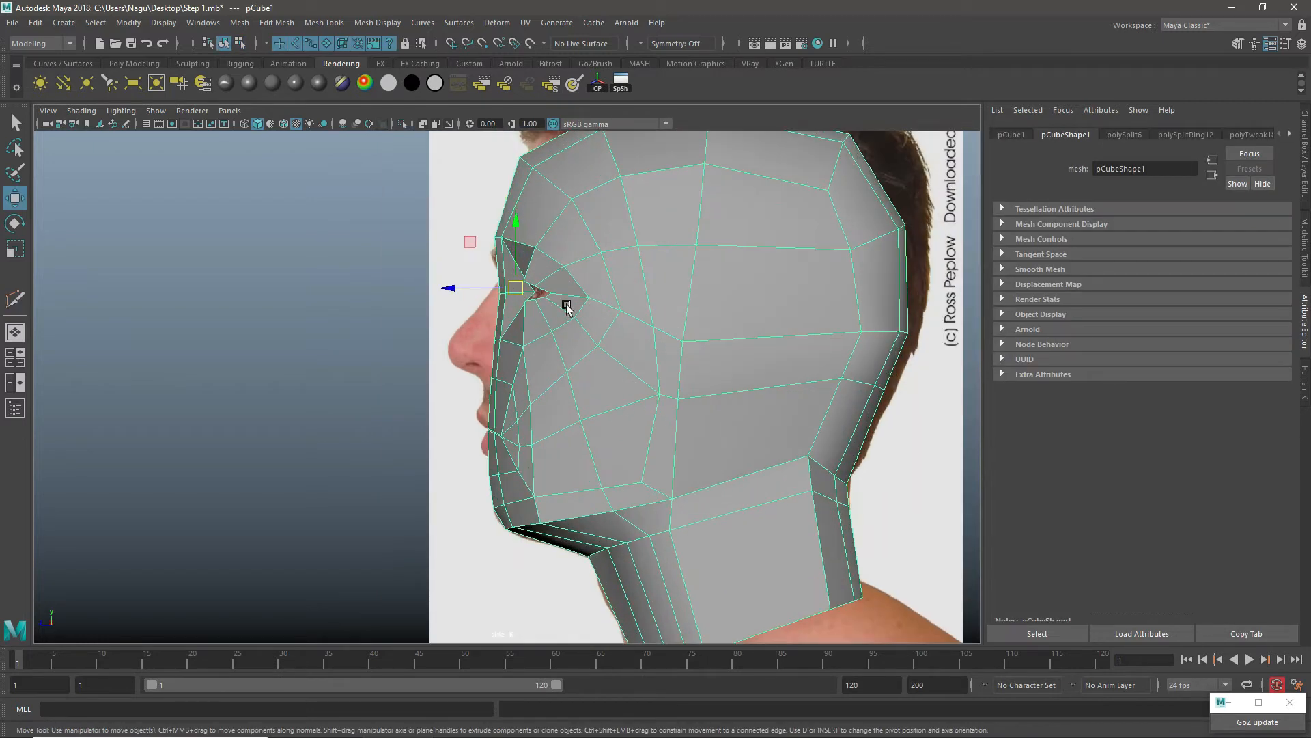
right_click_drag(576, 281, 525, 282)
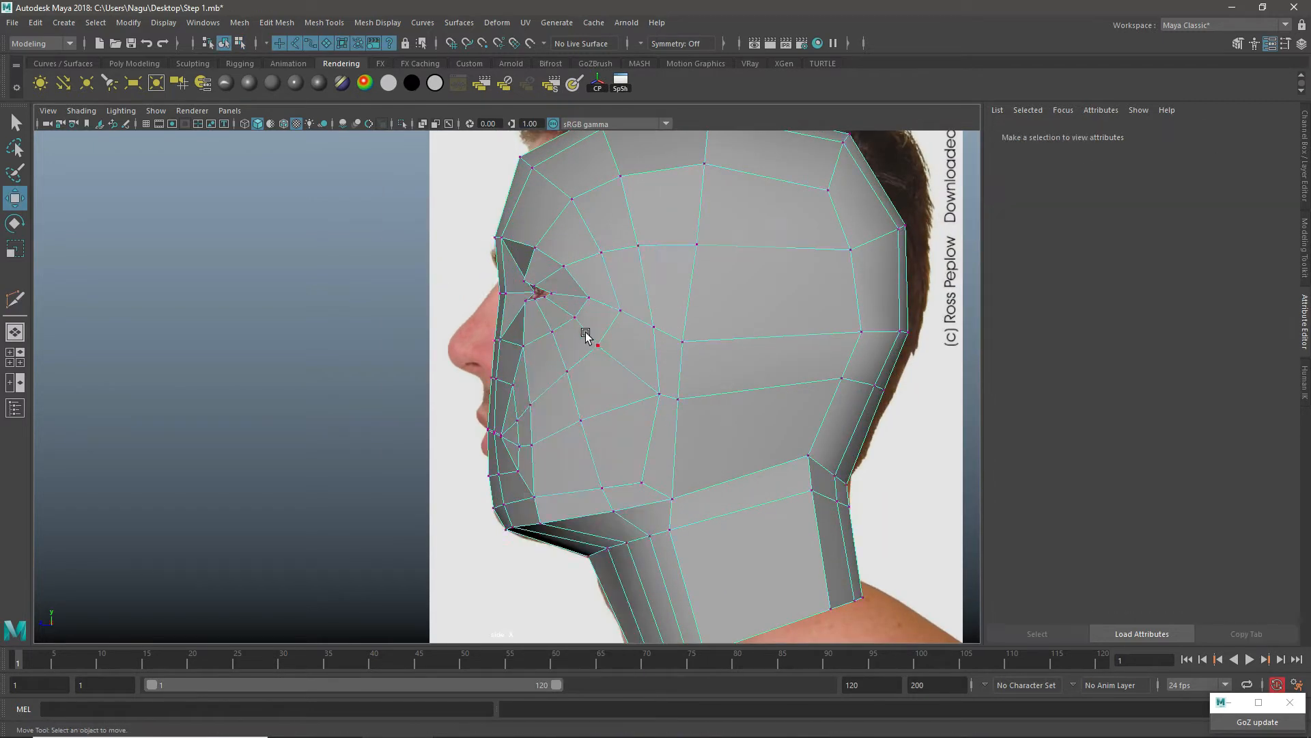
scroll(585, 334, "up", 3)
left_click(622, 267)
left_click_drag(622, 267, 618, 271)
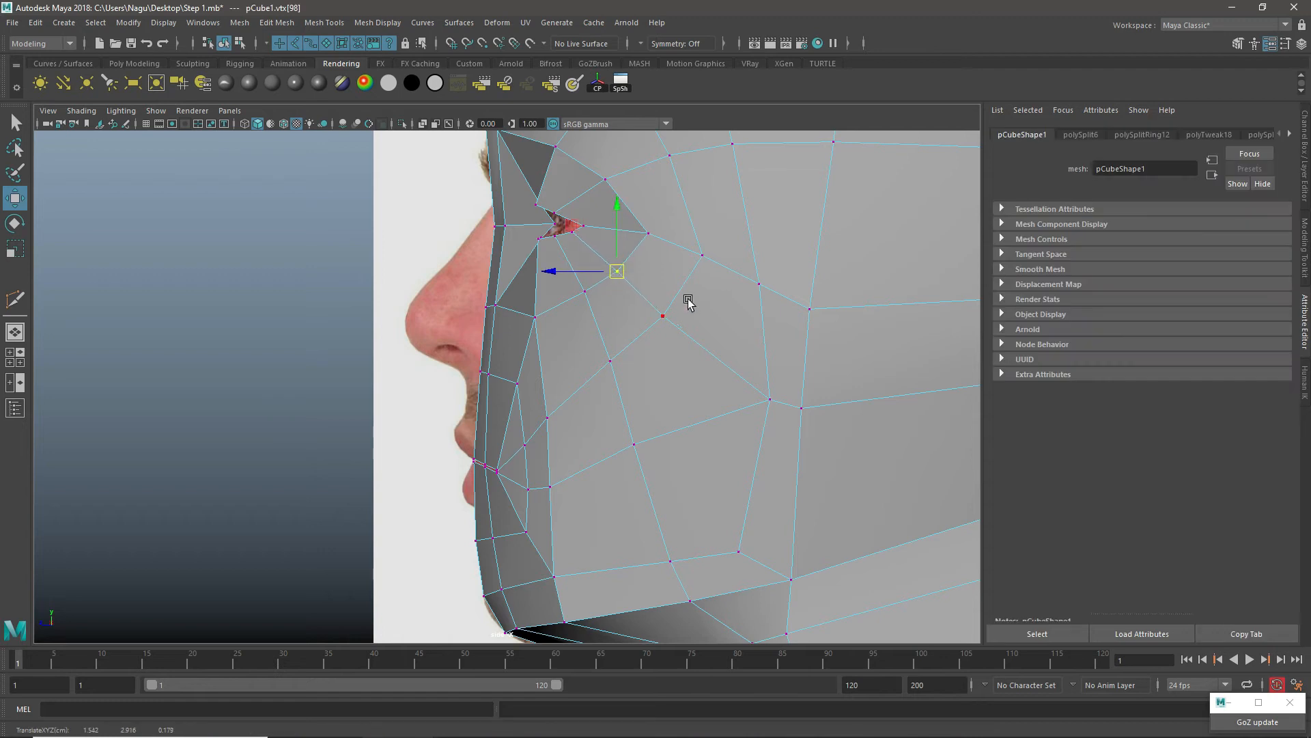
Step: Reposition the mid-cheek vertices and the two vertices behind the mouth corner to space the cheek edges evenly
left_click_drag(684, 296, 587, 387)
left_click_drag(615, 362, 616, 372)
left_click_drag(667, 419, 629, 451)
mouse_move(620, 348)
left_mouse_down()
mouse_move(605, 380)
mouse_move(616, 371)
left_mouse_up()
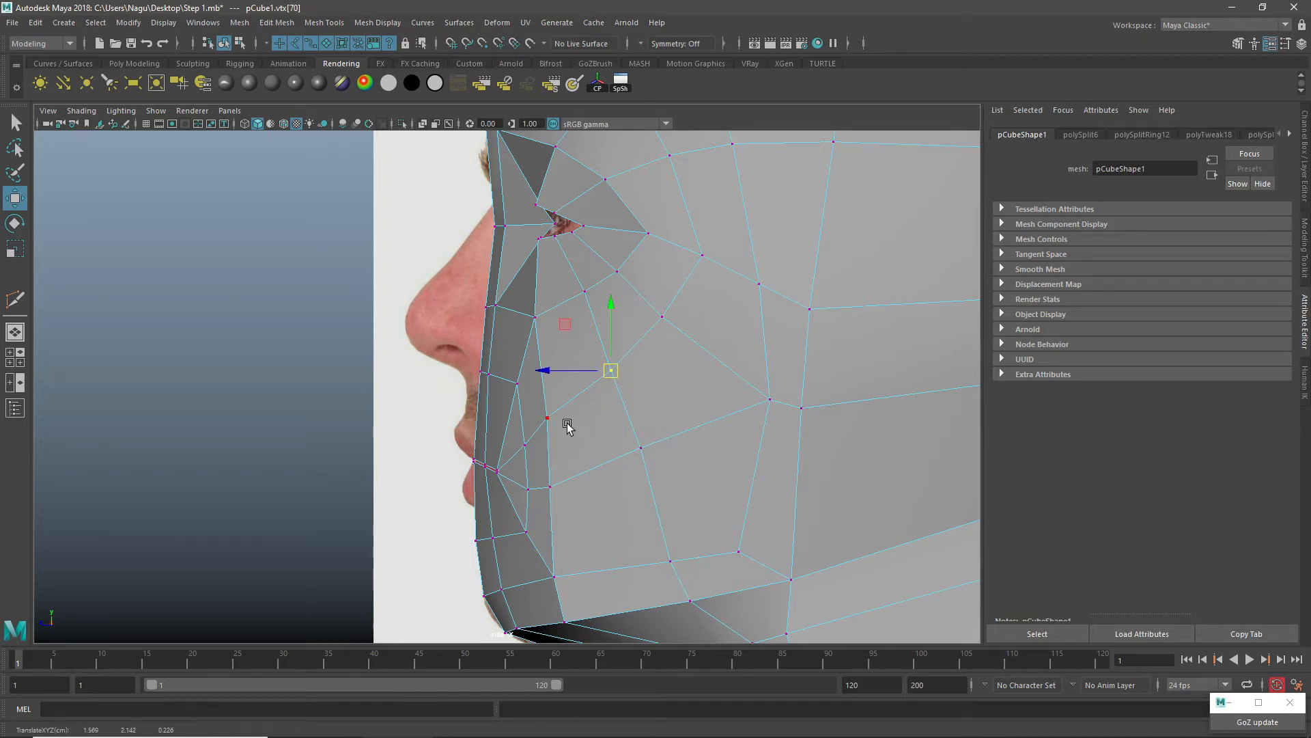
mouse_move(564, 406)
left_mouse_down()
mouse_move(540, 433)
mouse_move(554, 416)
left_mouse_up()
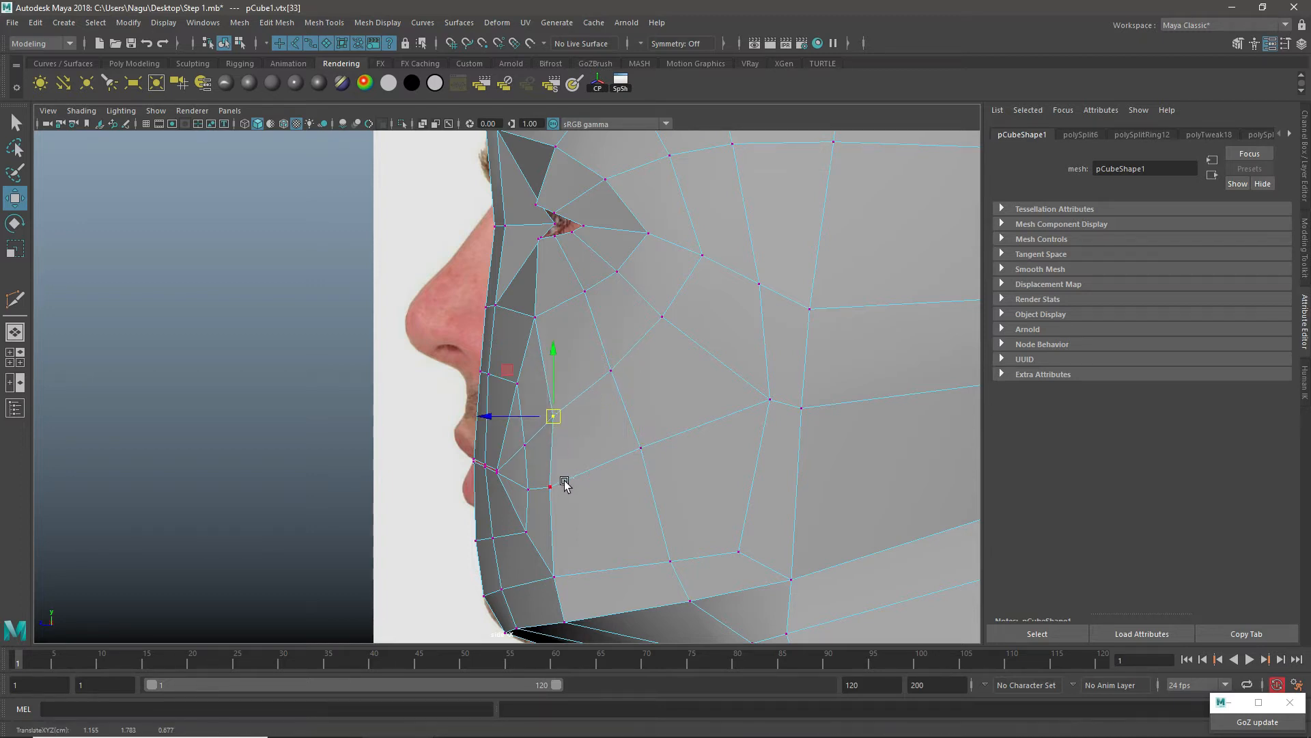
mouse_move(564, 480)
left_mouse_down()
mouse_move(541, 502)
mouse_move(560, 489)
left_mouse_up()
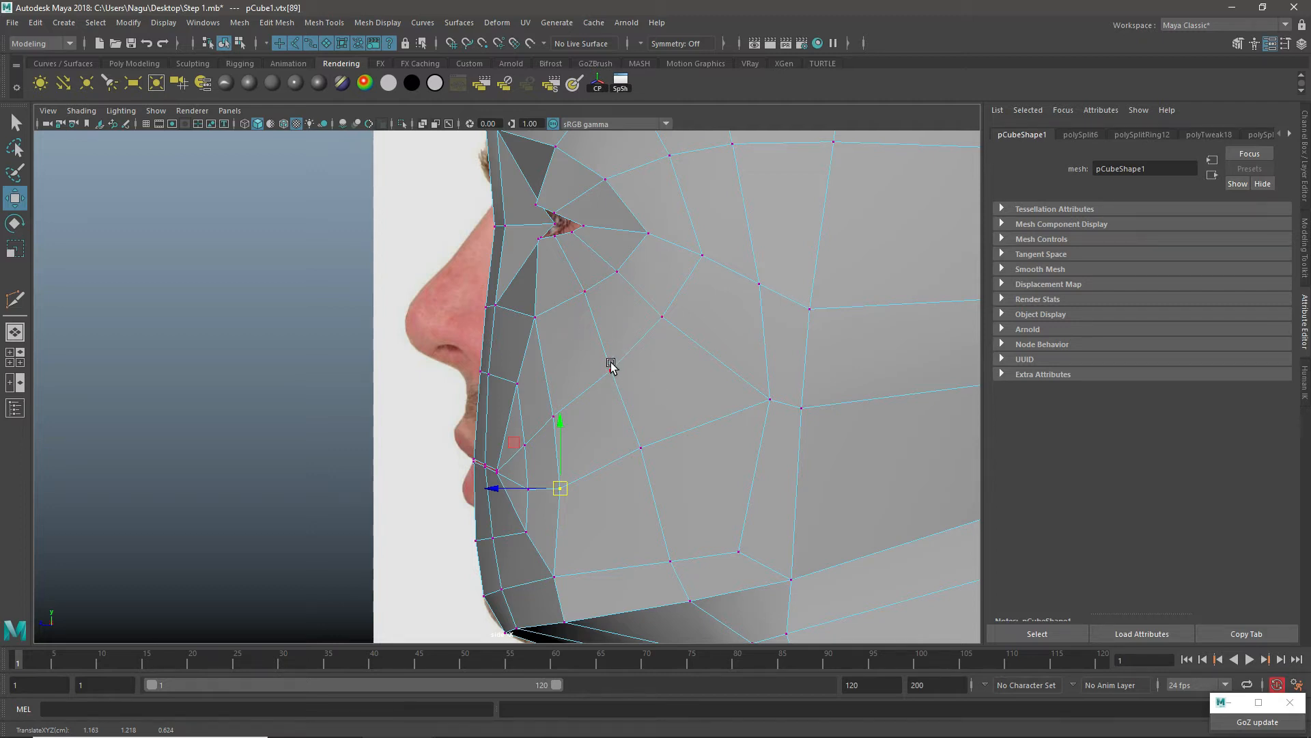
Step: Shift the vertex above the ear area and the vertex behind the outer eye corner in the side view
scroll(617, 372, "down", 5)
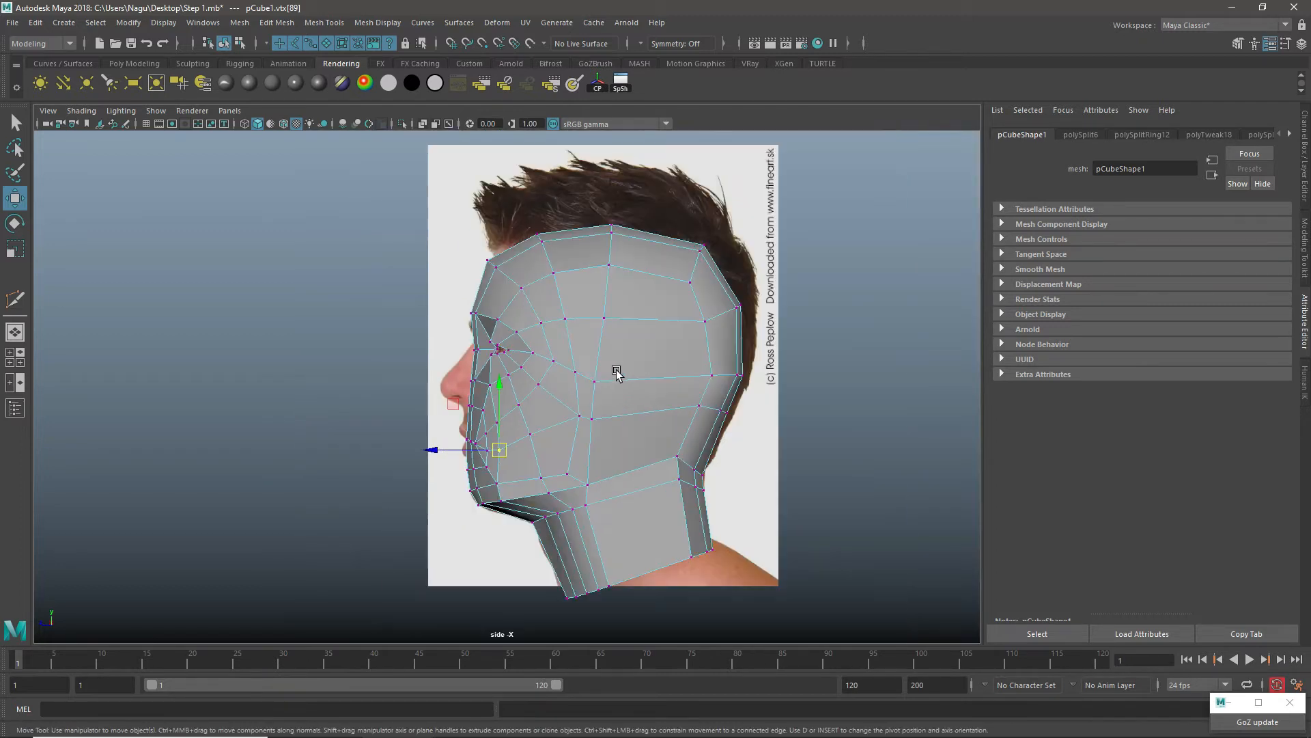
scroll(613, 393, "up", 3)
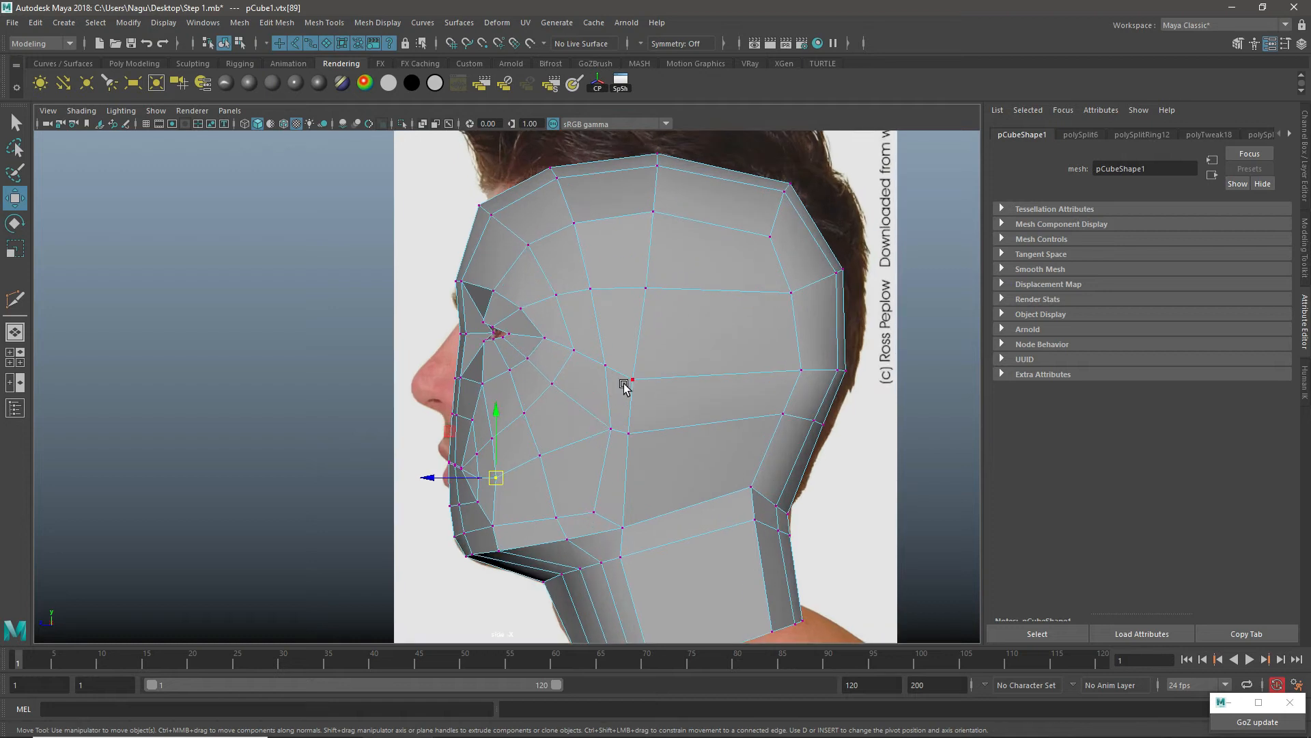
scroll(624, 384, "up", 3)
mouse_move(711, 343)
left_mouse_down()
mouse_move(669, 403)
mouse_move(702, 365)
left_mouse_up()
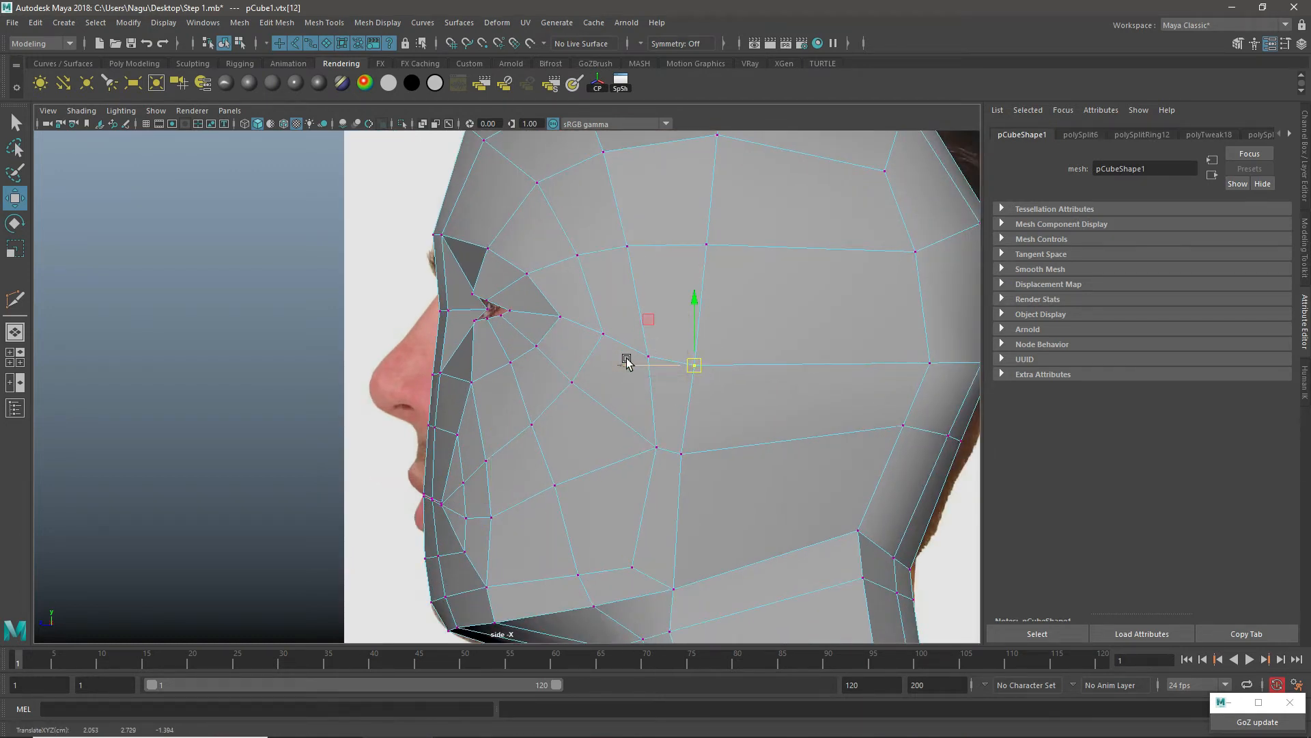
left_click(561, 316)
left_click_drag(562, 316, 556, 318)
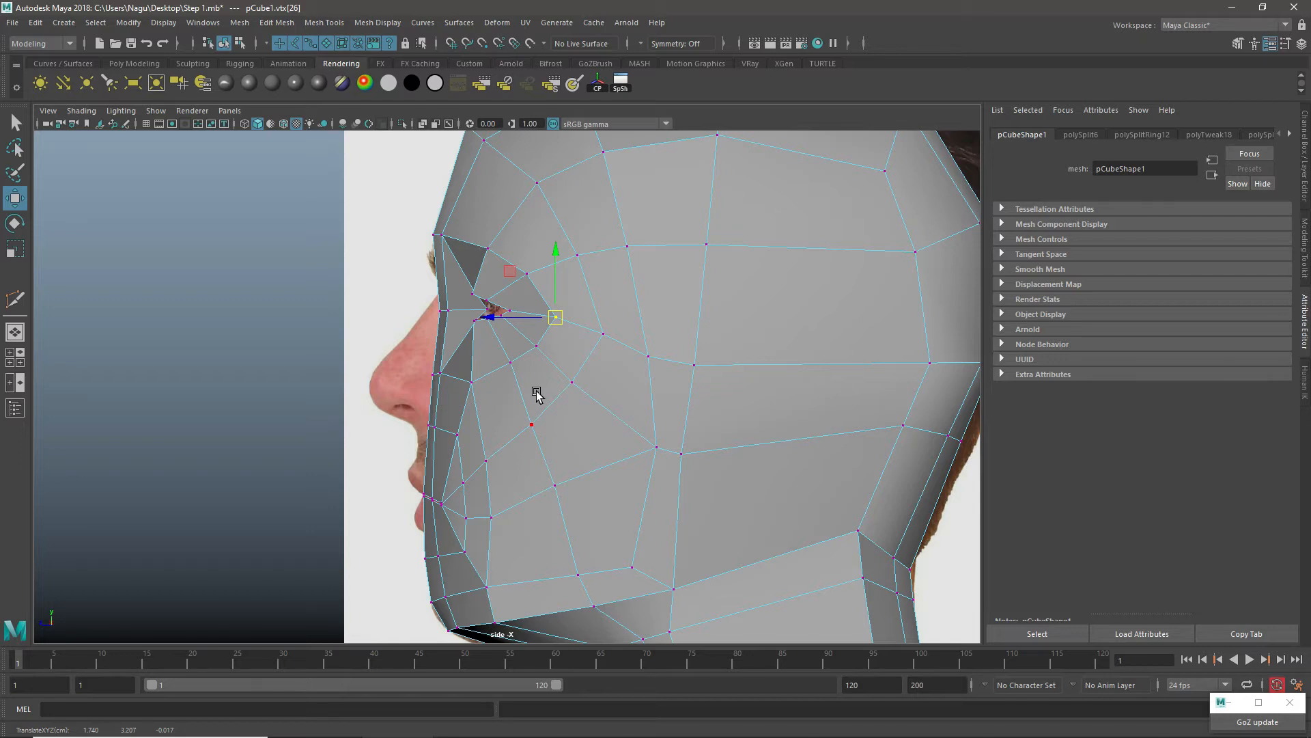
Step: Switch to edge mode and move the forehead edges above the brow downward and slightly forward
scroll(647, 351, "down", 5)
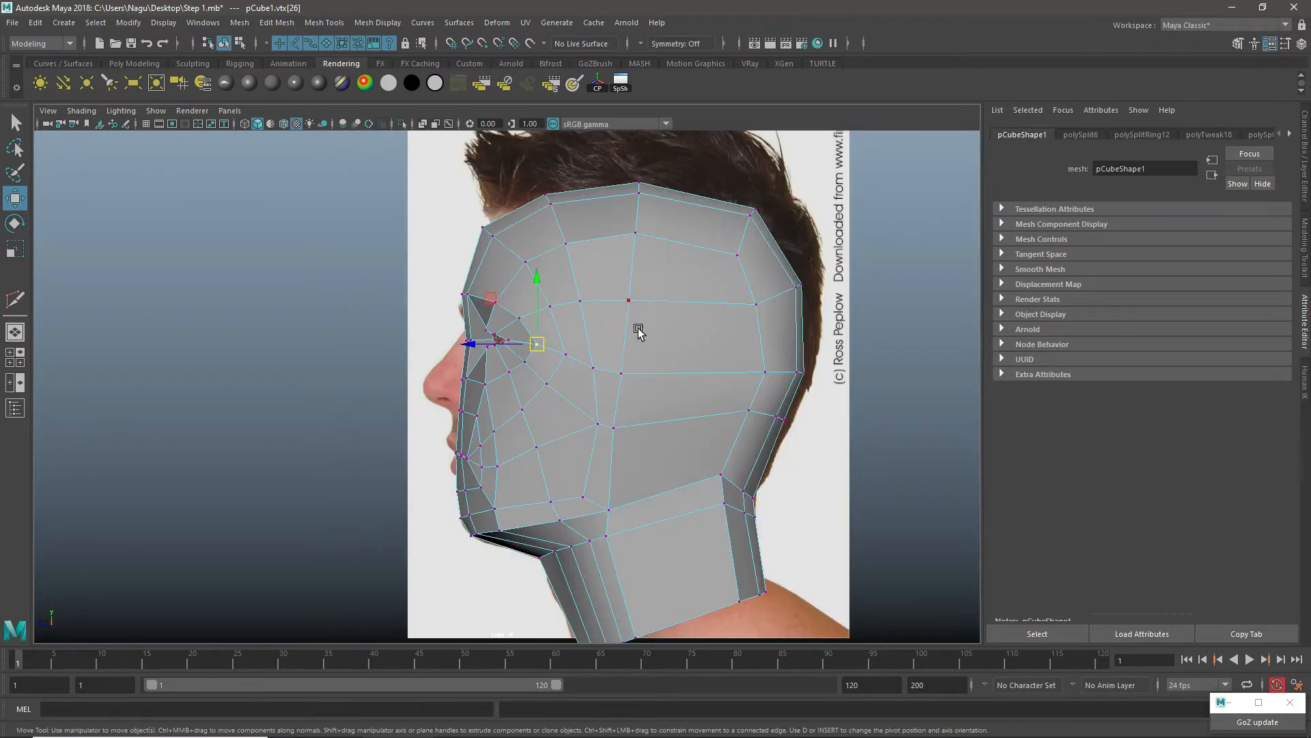
scroll(577, 277, "up", 5)
right_click_drag(560, 198, 560, 162)
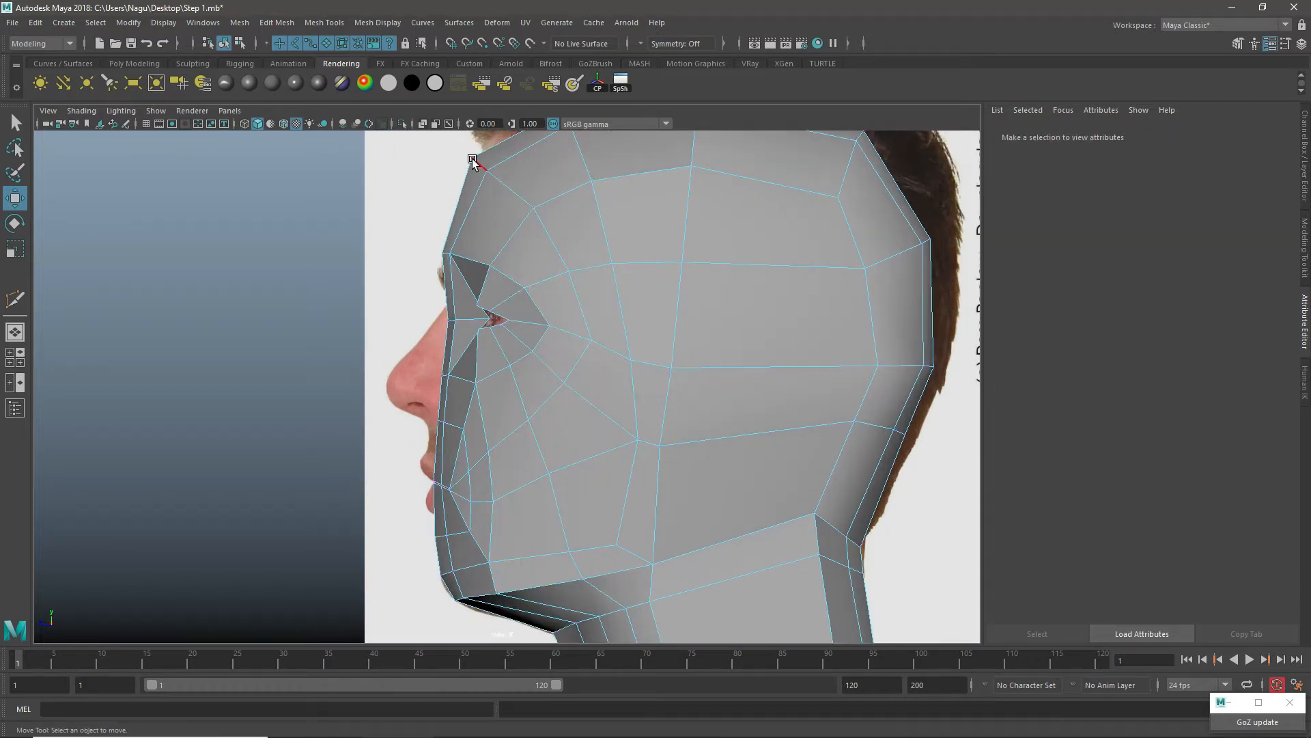
left_click(476, 162)
left_click(512, 190, "shift")
left_click_drag(493, 165, 483, 196, "ctrl+shift")
Step: Move the hairline edges forward and adjust the forehead edge to follow the reference profile
middle_click_drag(579, 175, 558, 260, "alt")
left_click(544, 198)
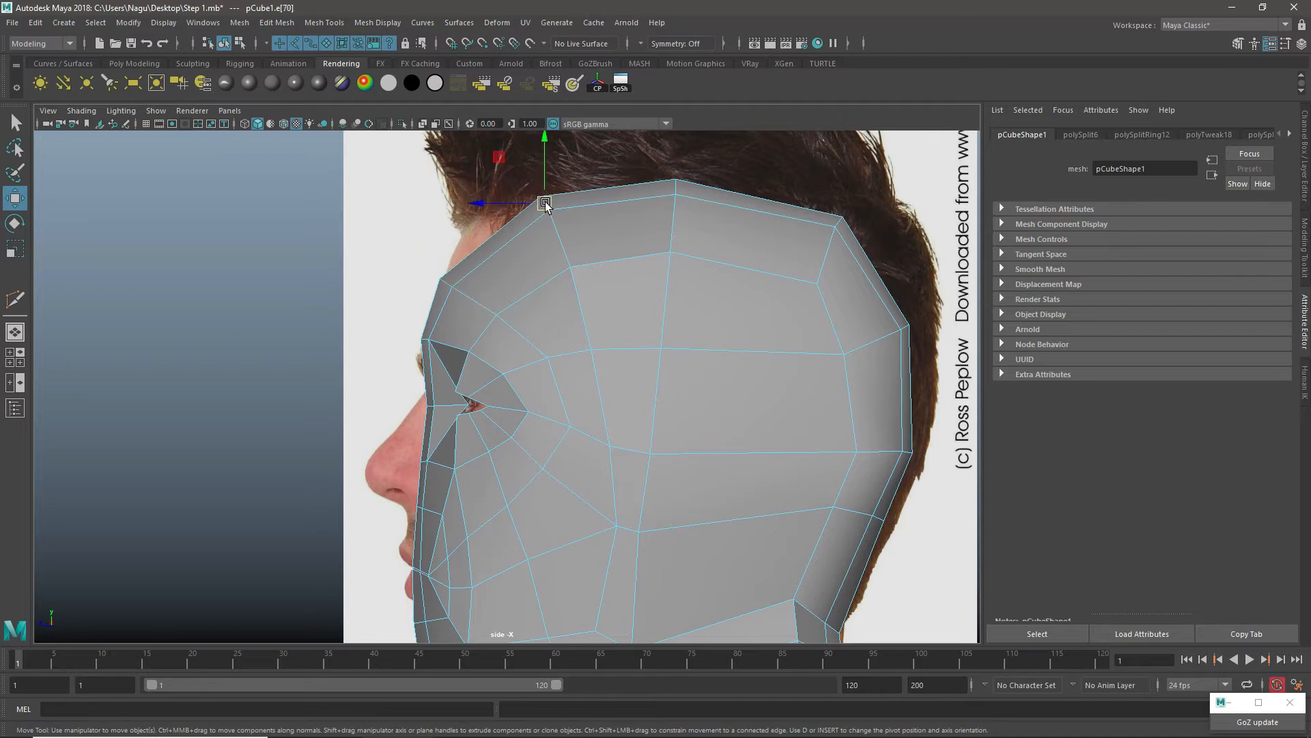
left_click(556, 226)
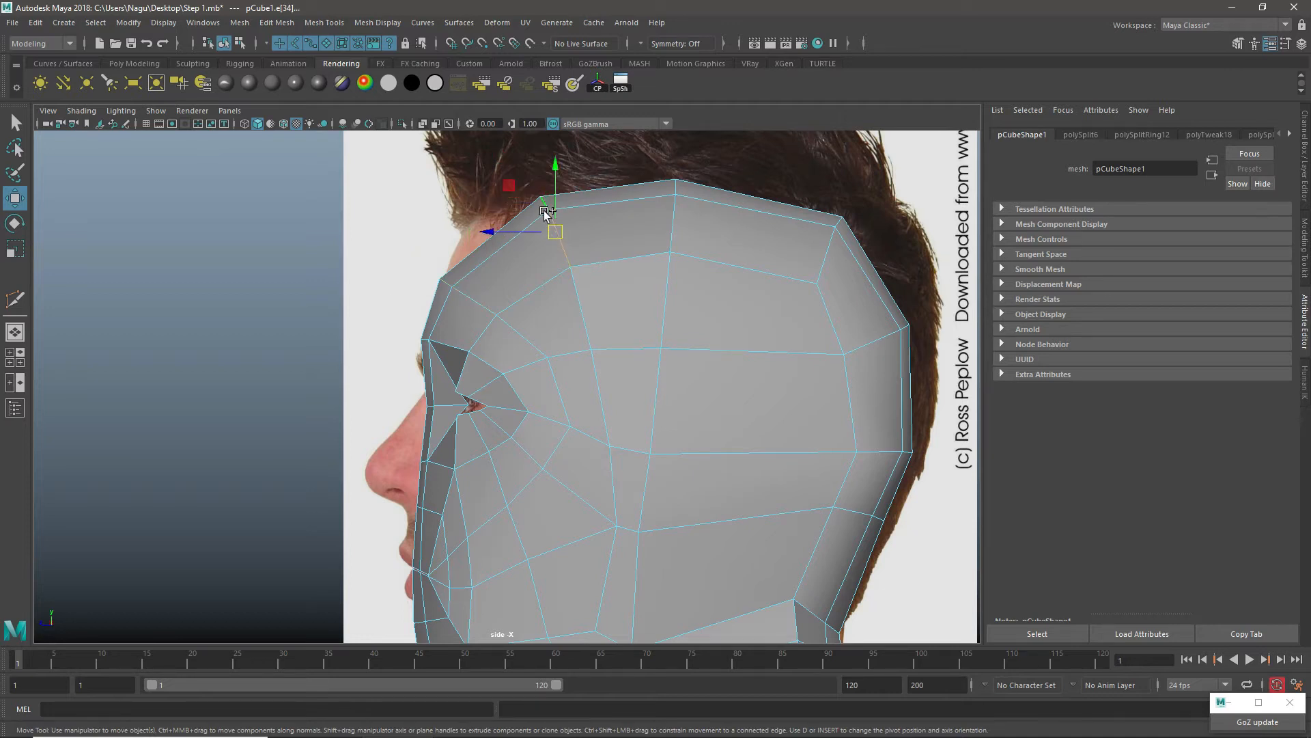
mouse_move(549, 212)
left_mouse_down("ctrl+shift")
mouse_move(545, 239)
mouse_move(506, 264)
mouse_move(533, 229)
left_mouse_up("ctrl+shift")
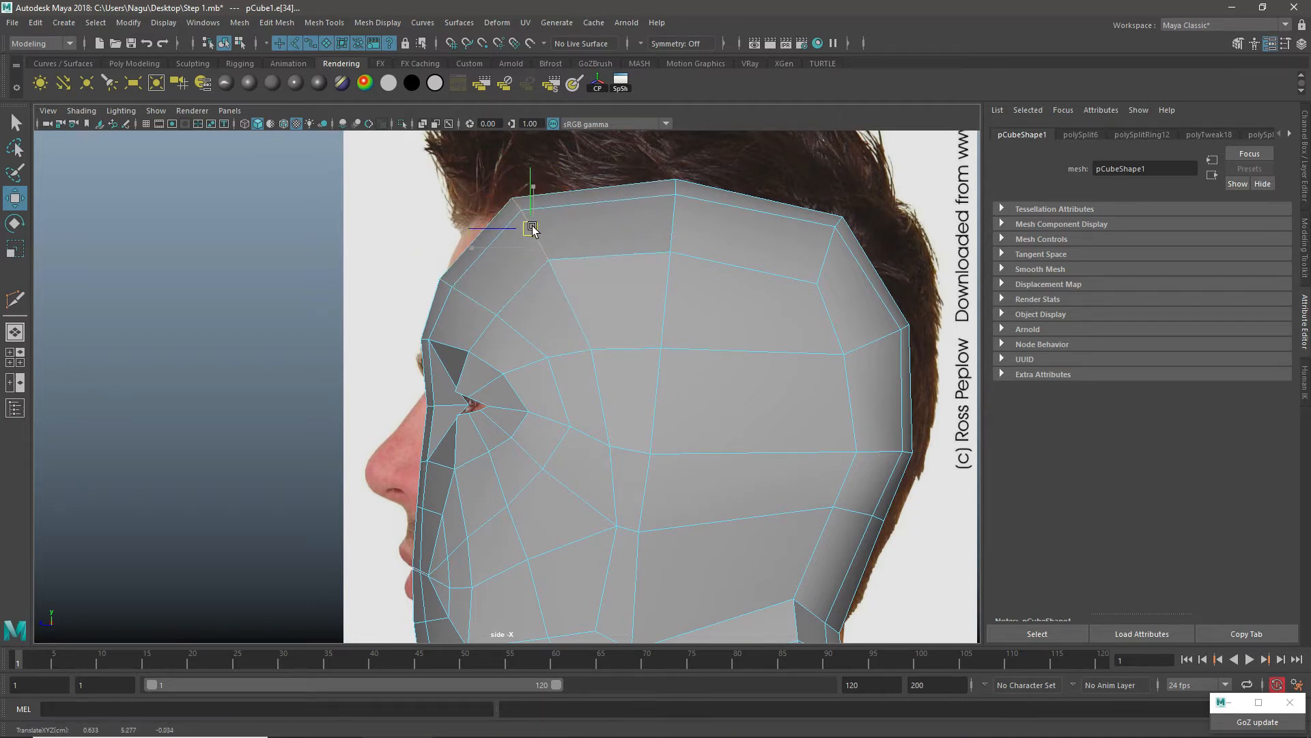
left_click(450, 278)
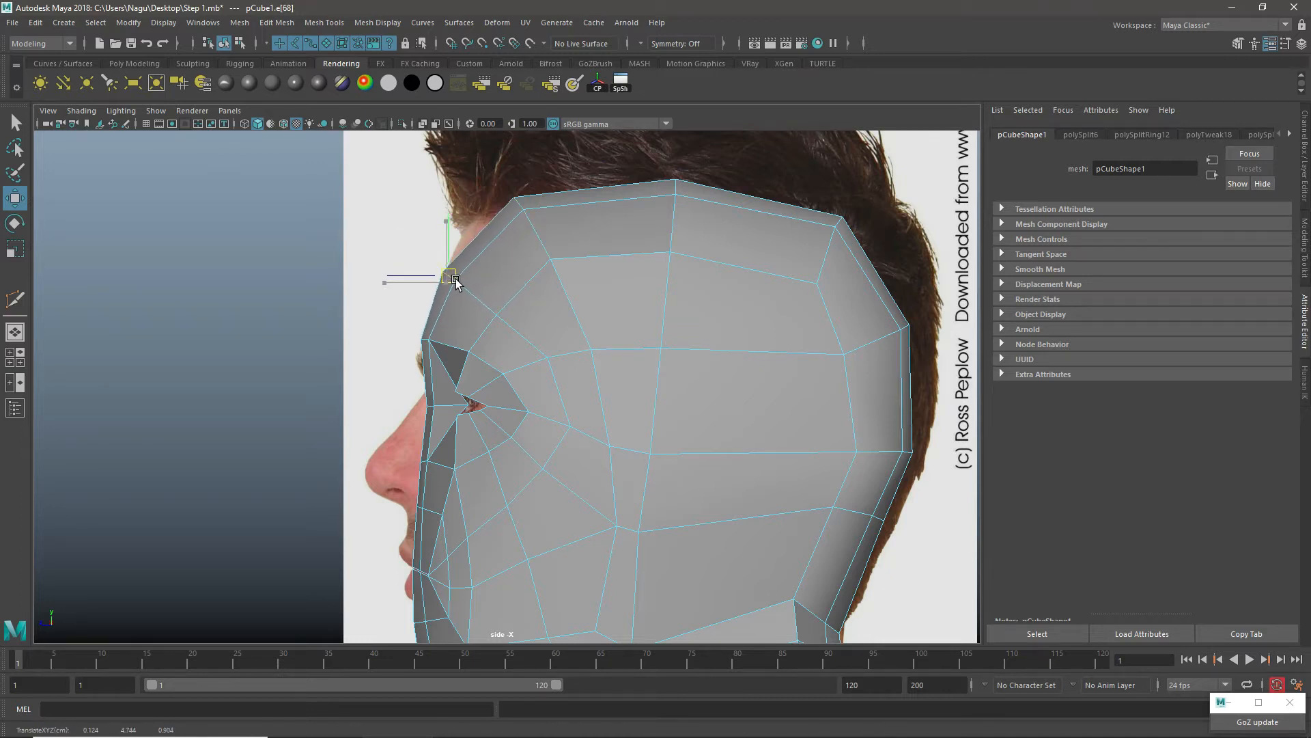
left_click(532, 225)
left_click(532, 226, "shift")
left_click_drag(533, 227, 503, 238)
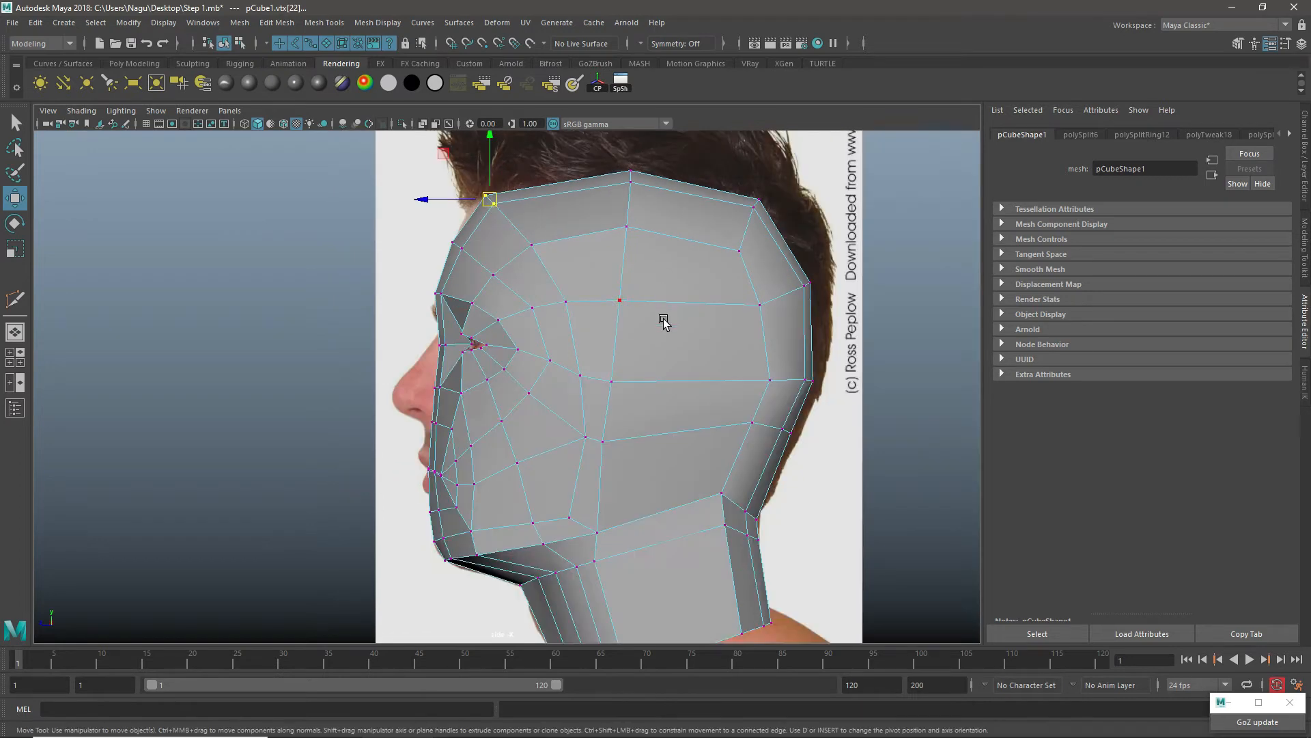
Step: Insert a vertical edge loop from the crown down through the neck, midway along the back half of the head
mouse_move(659, 269)
right_mouse_down()
mouse_move(715, 235)
mouse_move(646, 254)
right_mouse_up()
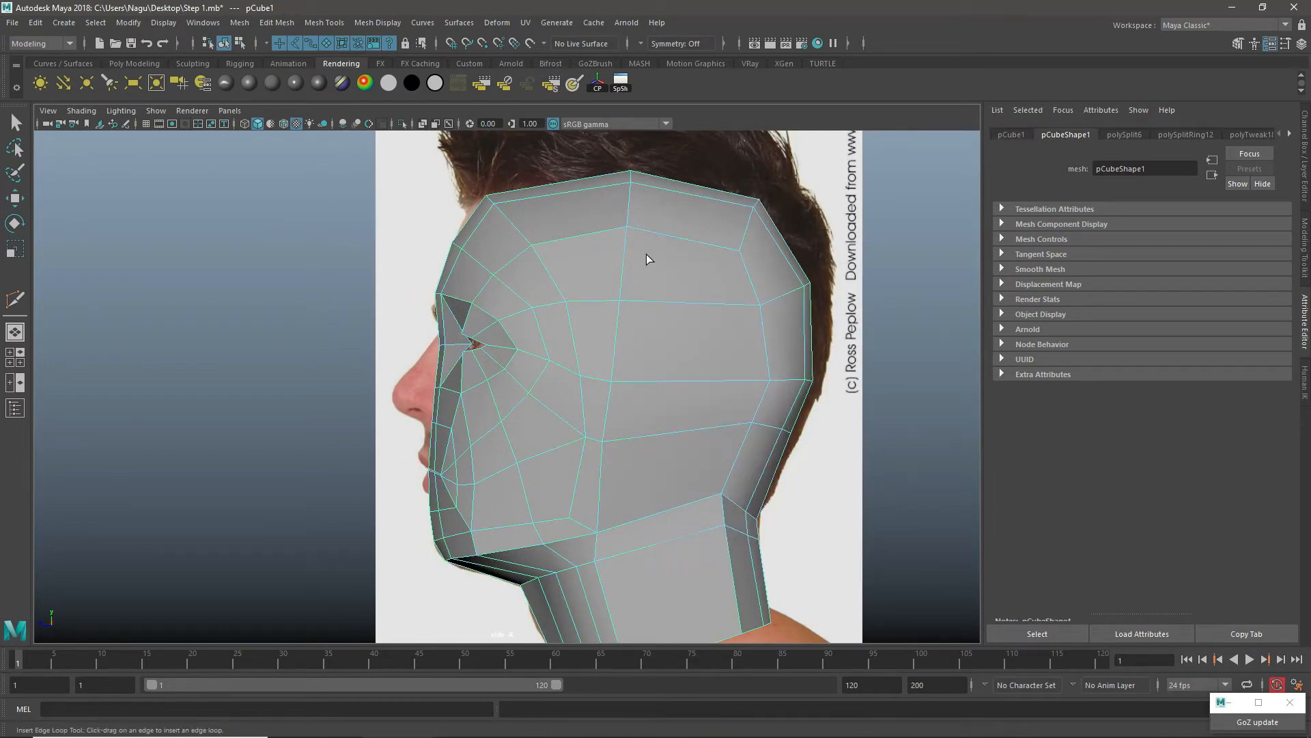
left_click(678, 239)
key("space")
key("space")
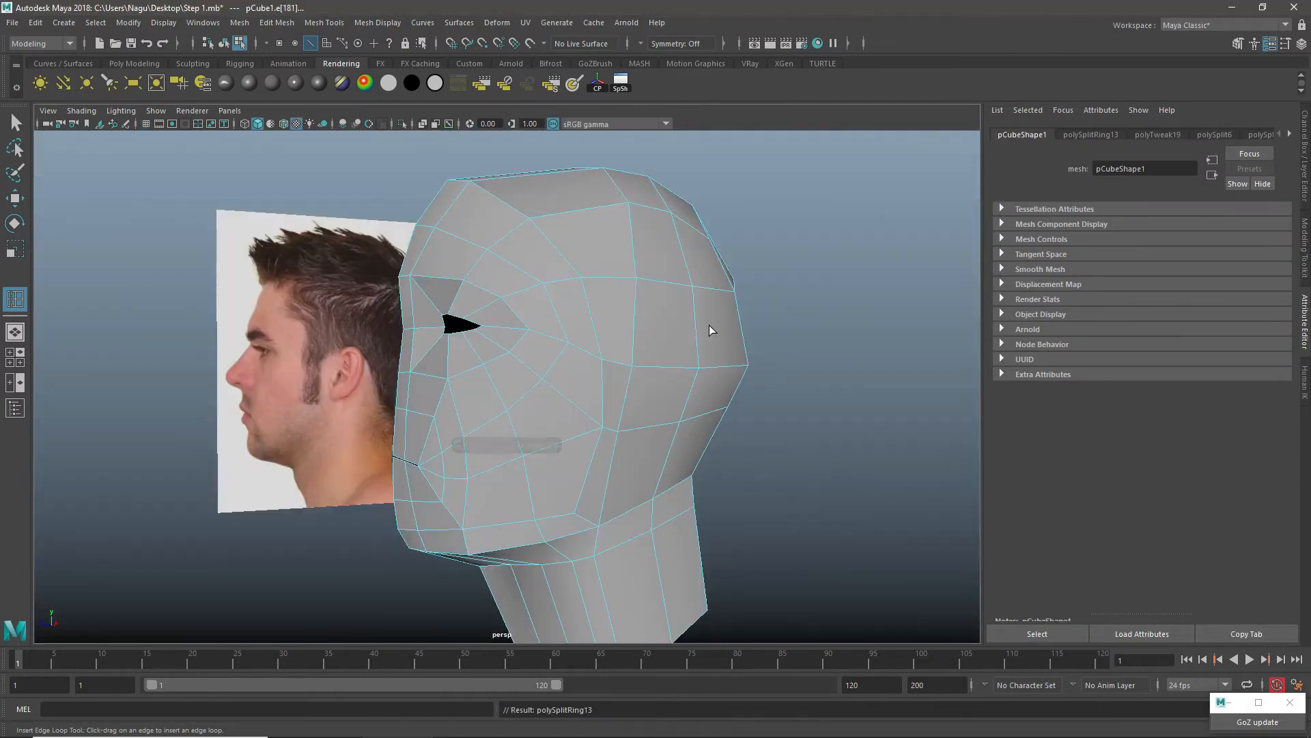
left_click_drag(709, 329, 682, 338, "alt")
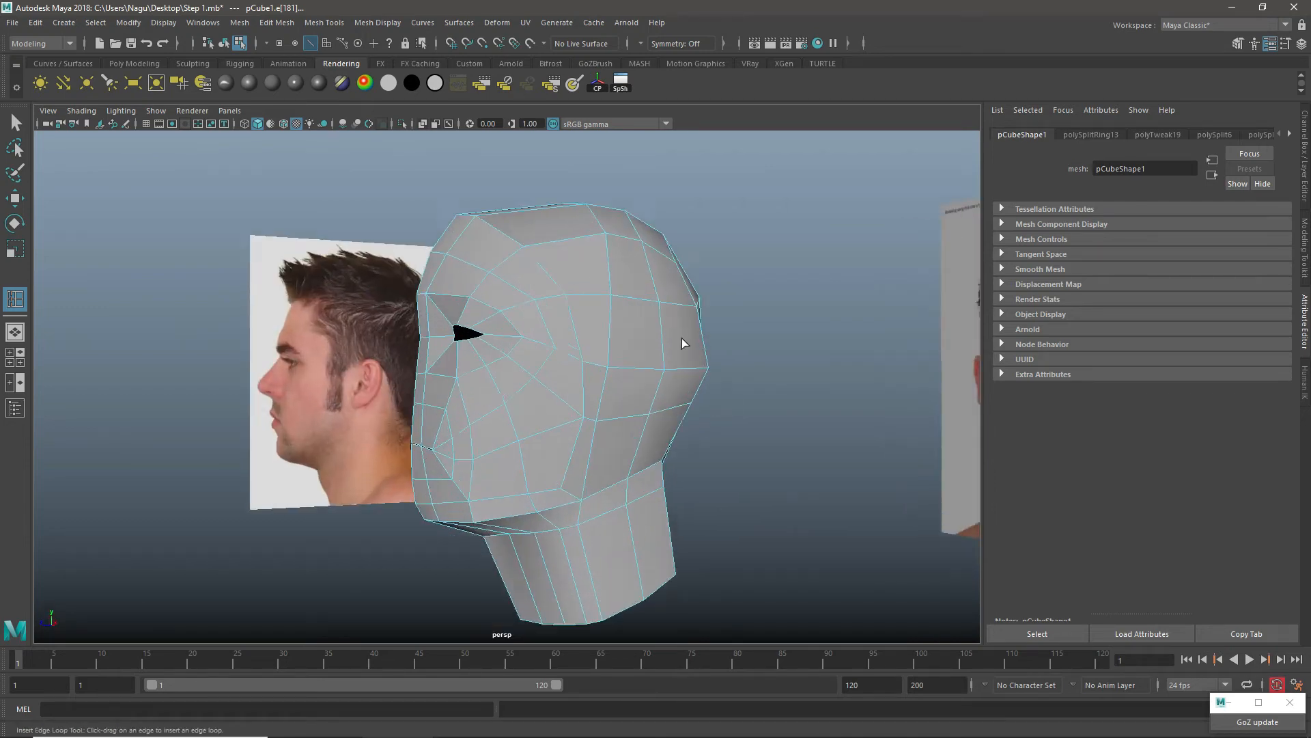
Step: Return the head mesh to object mode and show all four views
key("w")
scroll(685, 338, "up", 2)
left_click_drag(556, 407, 589, 382, "alt")
right_click_drag(560, 296, 605, 291)
left_click_drag(605, 301, 618, 266, "alt")
key("space")
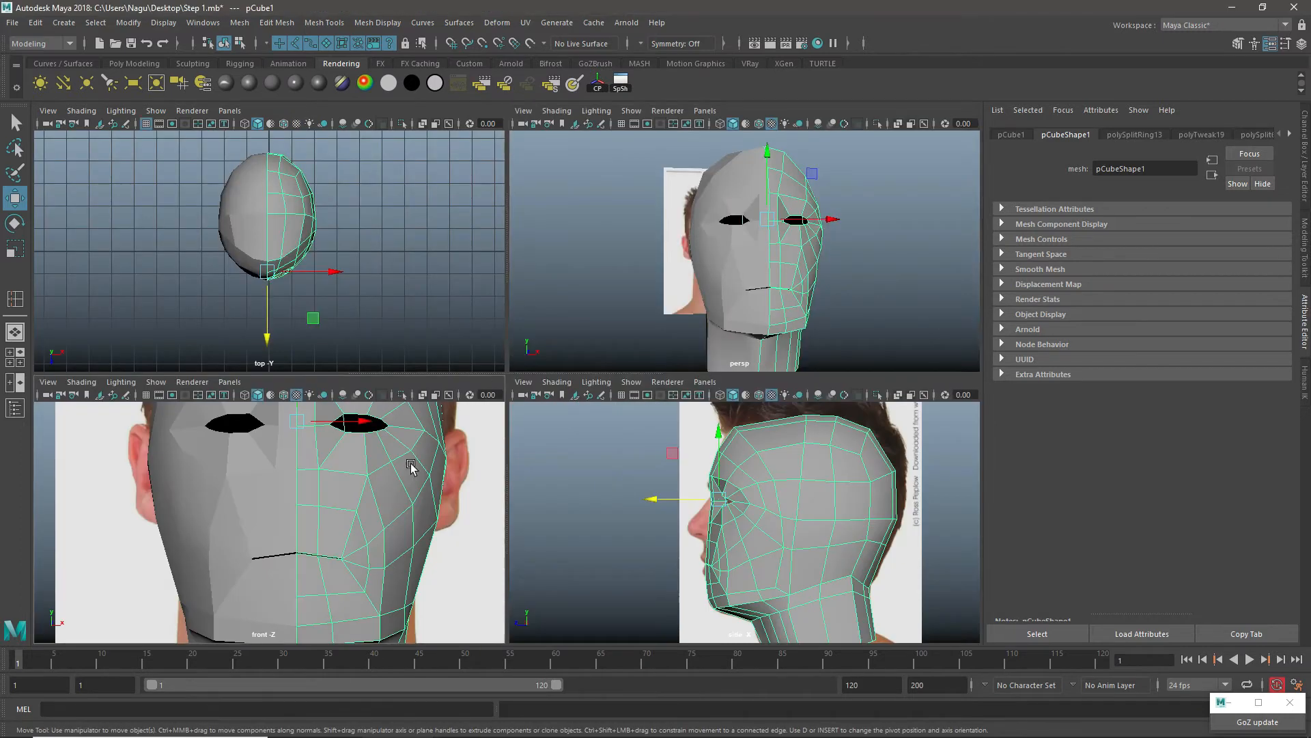
Step: In the front view, switch the head to vertex mode and move the inner brow vertex outward and slightly down
key("space")
middle_click_drag(570, 390, 557, 505, "alt")
middle_click_drag(572, 240, 528, 494, "alt")
right_click_drag(580, 249, 534, 253)
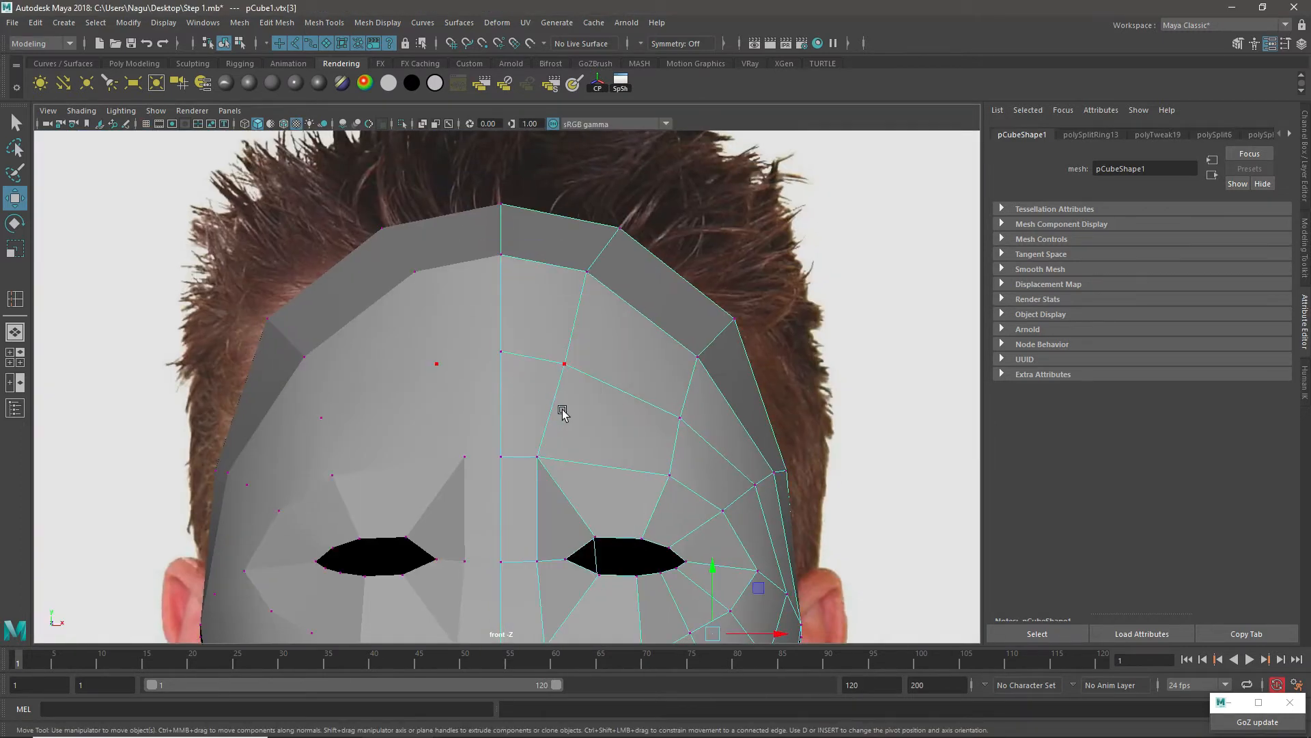
left_click_drag(532, 475, 533, 474)
left_click_drag(542, 461, 556, 478)
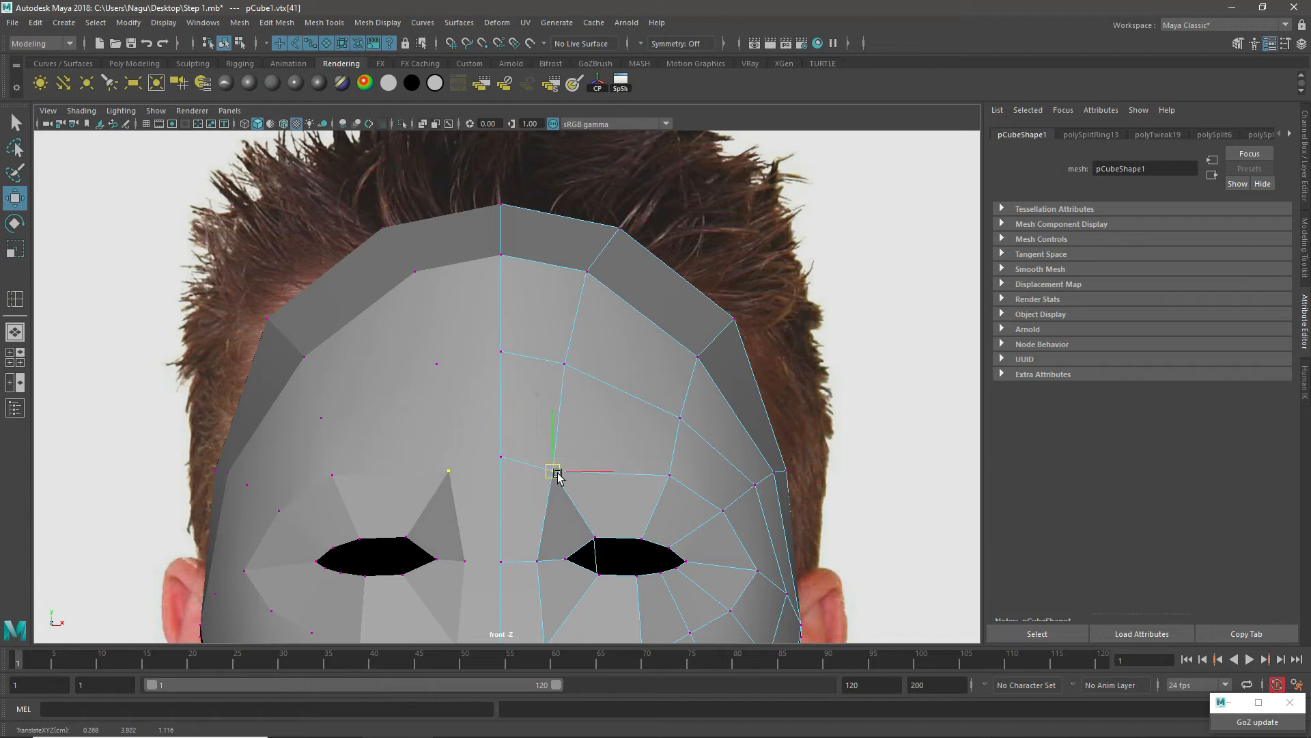
Step: Move the inner forehead vertex slightly outward, and the outer forehead and outer brow vertices inward, to even the spacing
left_click(568, 368)
left_click_drag(566, 369, 573, 371)
left_click(678, 425)
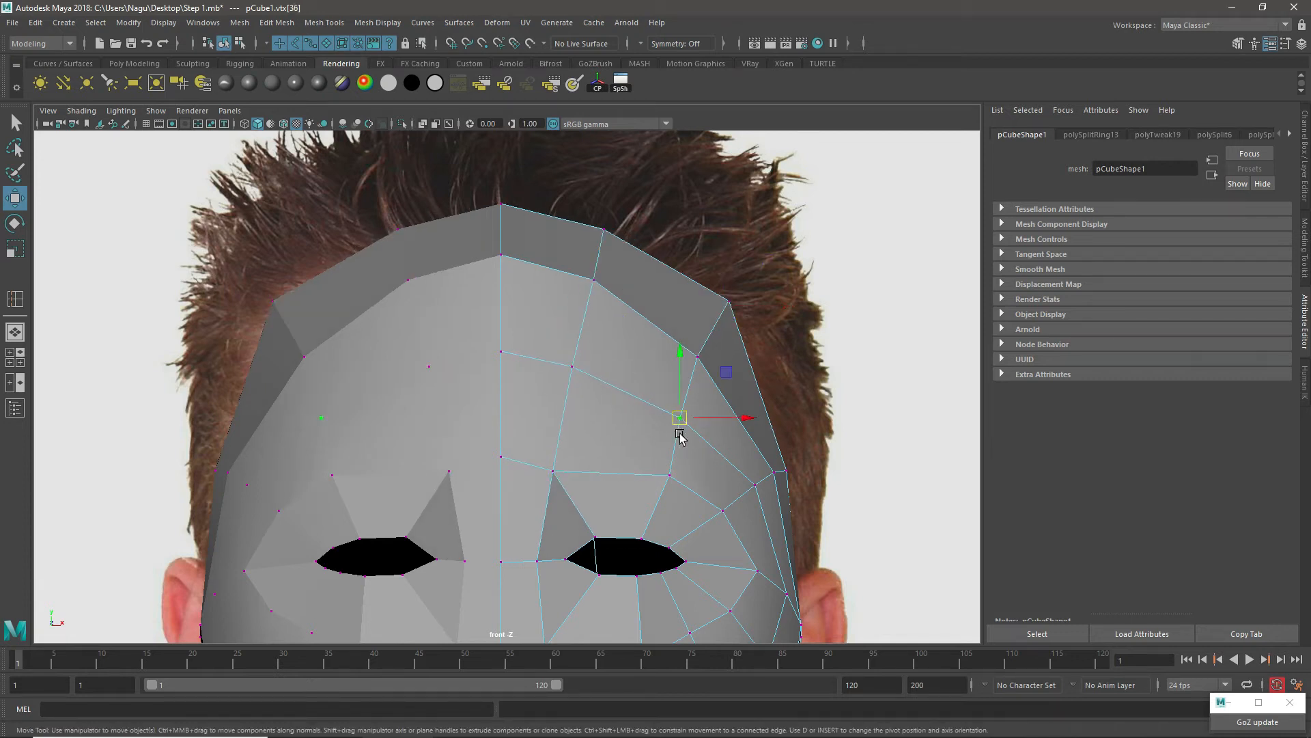
left_click_drag(674, 422, 670, 420)
left_click(669, 478)
left_click_drag(669, 478, 653, 482)
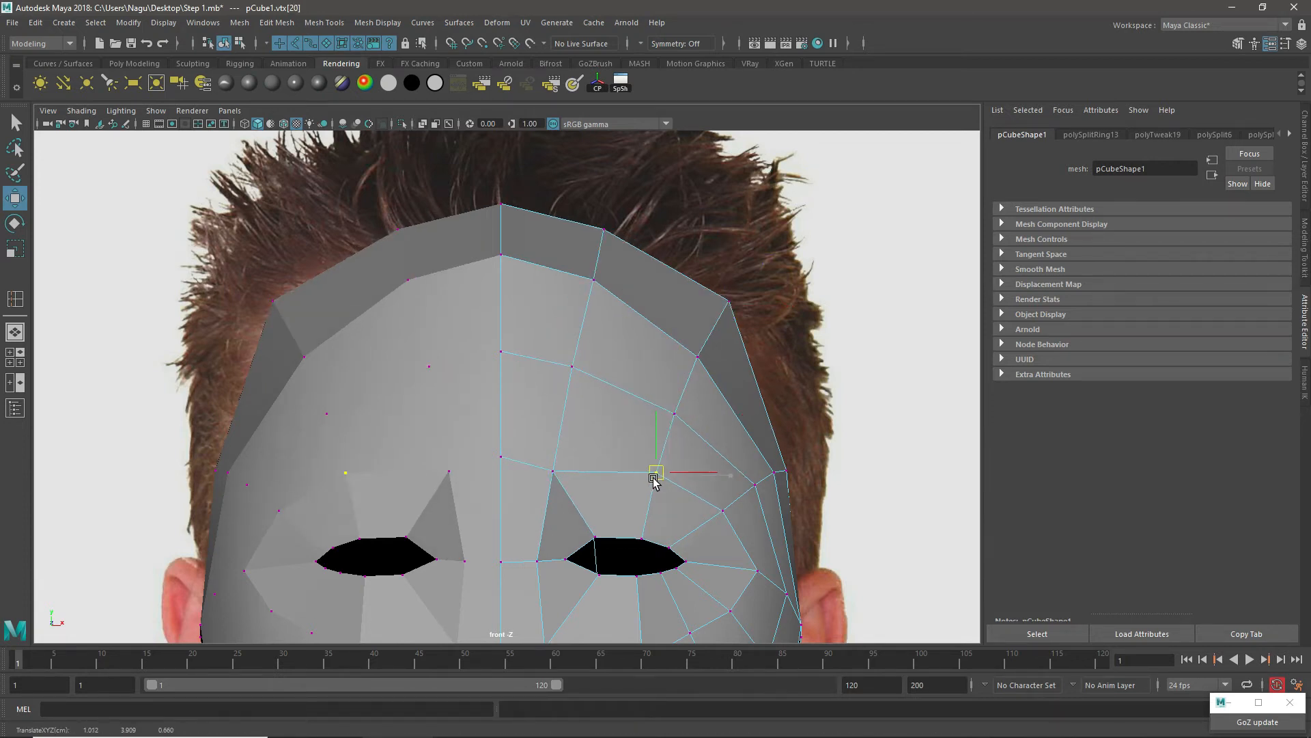
Step: Pull the upper side skull vertex inward and down, and move the crown vertex beside the centre line slightly outward
left_click(728, 301)
left_click_drag(727, 305, 703, 316)
left_click(604, 230)
left_click_drag(605, 231, 616, 232)
middle_click_drag(728, 498, 714, 354, "alt")
Step: Move the vertex beside the outer eye corner inward, and shift the lower jaw corner vertex inward and slightly up
scroll(710, 341, "up", 1)
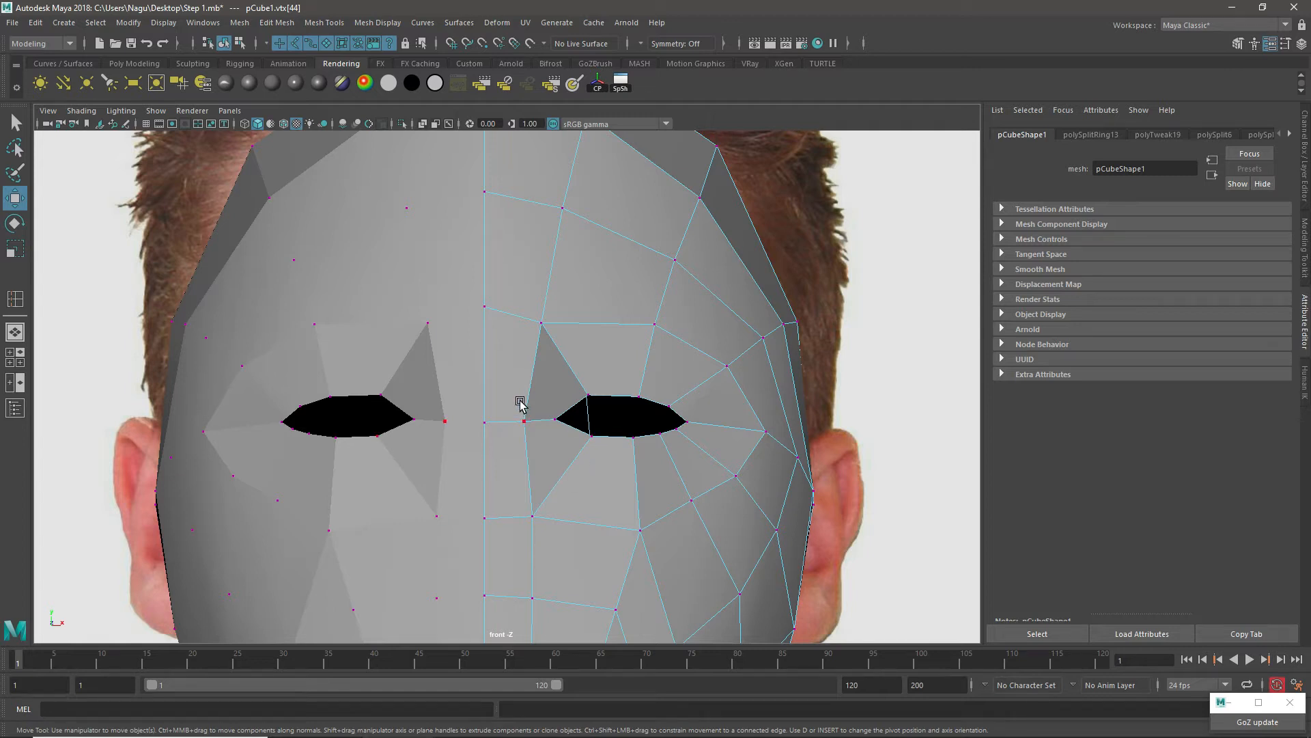
scroll(495, 410, "down", 5)
scroll(530, 457, "up", 5)
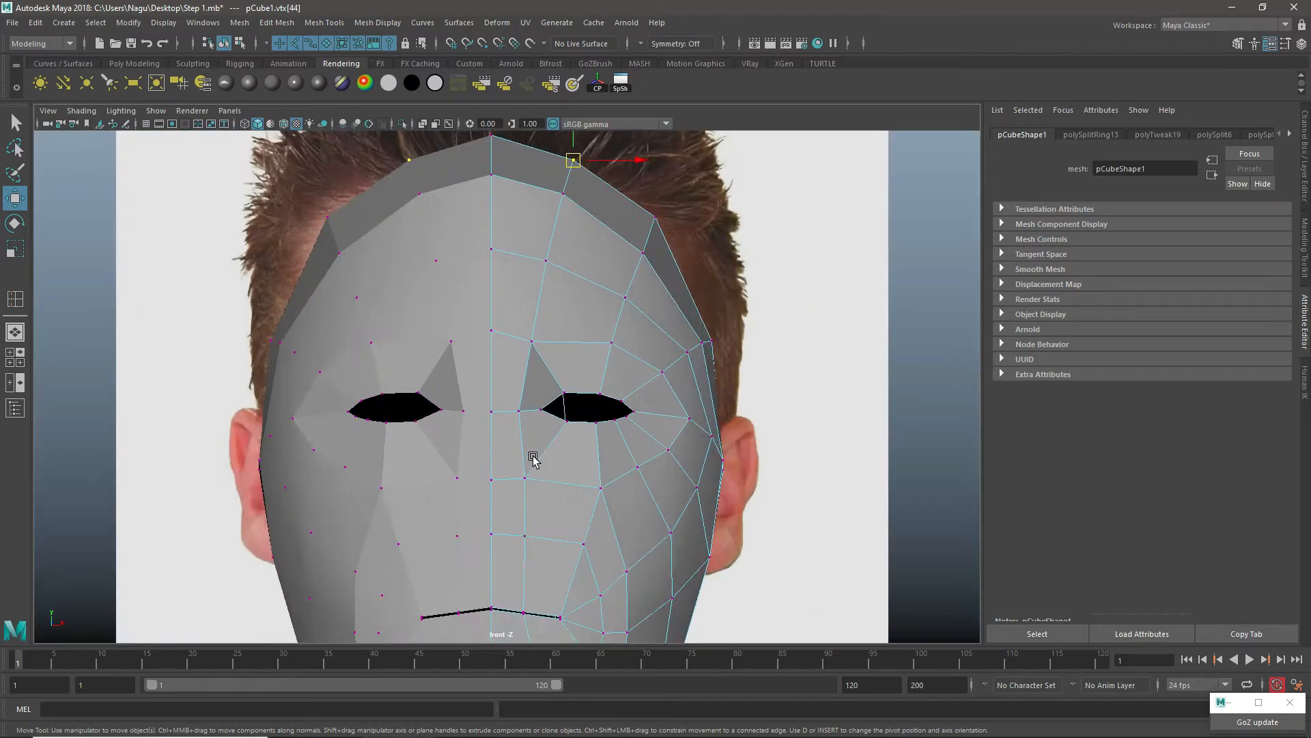
left_click(679, 265)
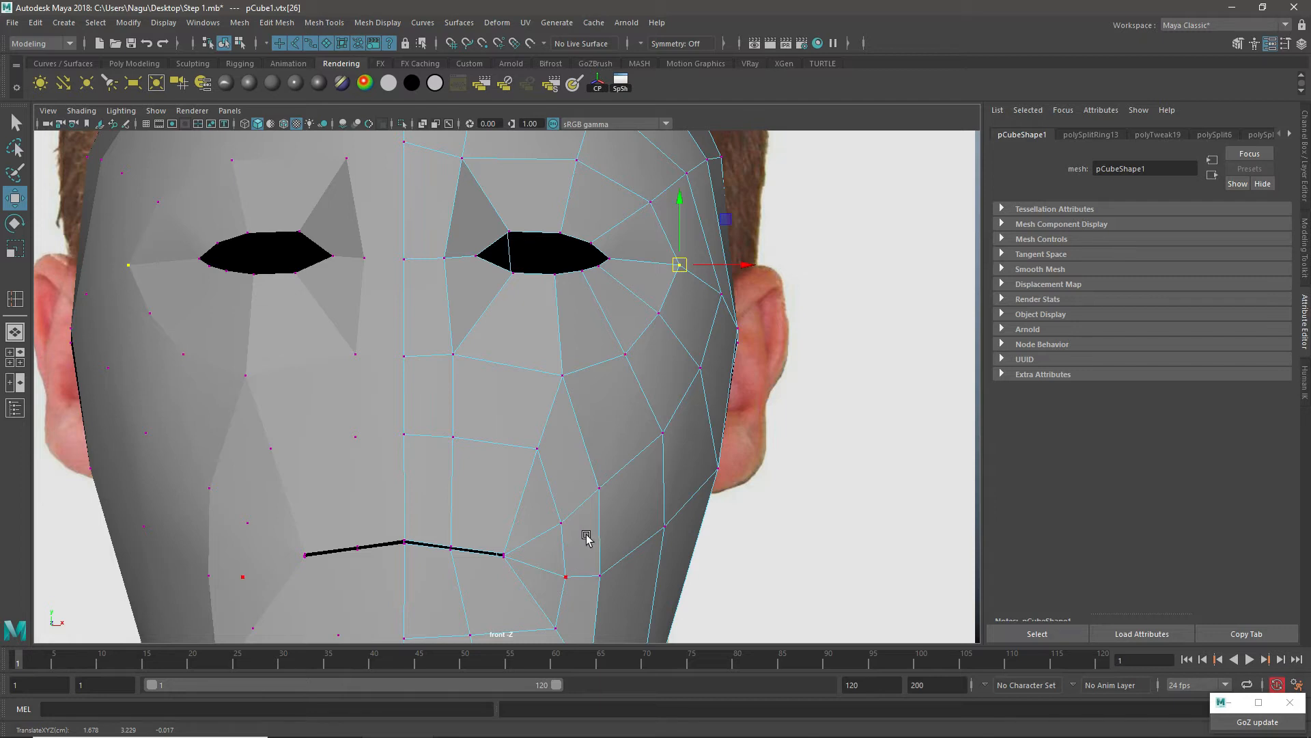
scroll(587, 491, "down", 4)
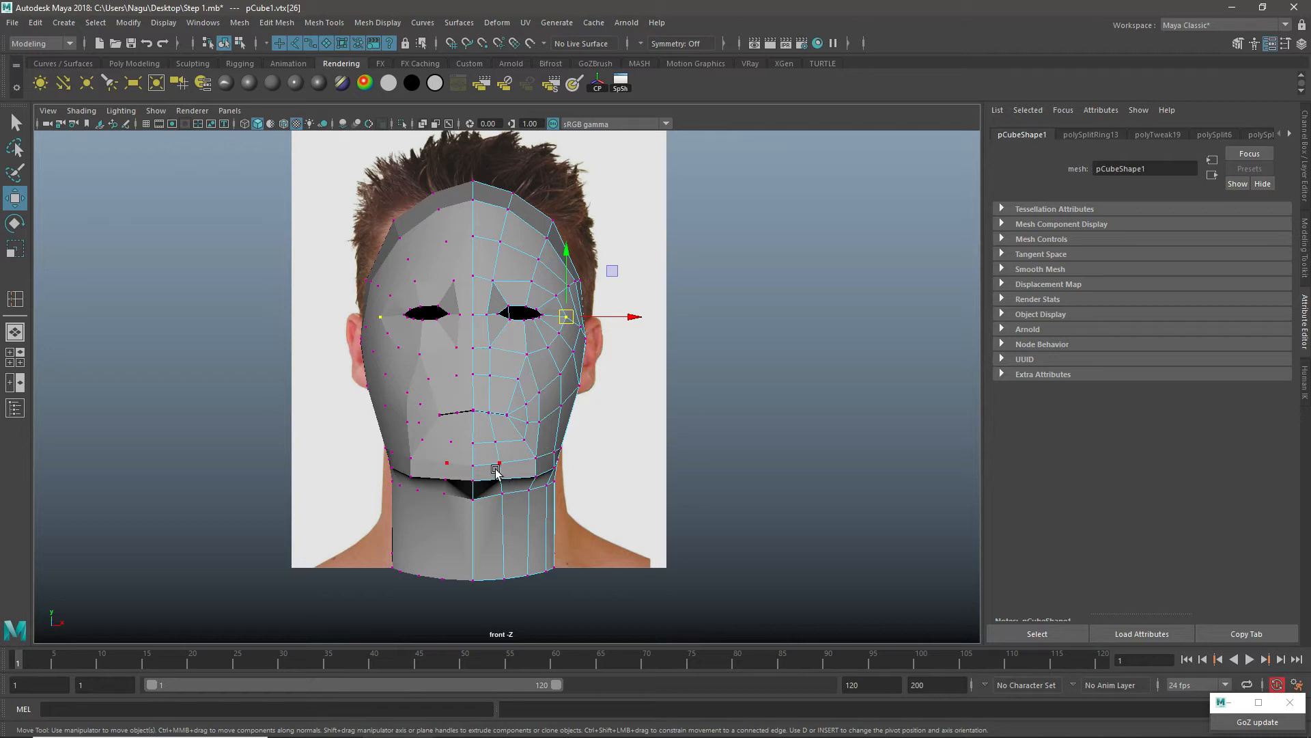
scroll(545, 457, "up", 3)
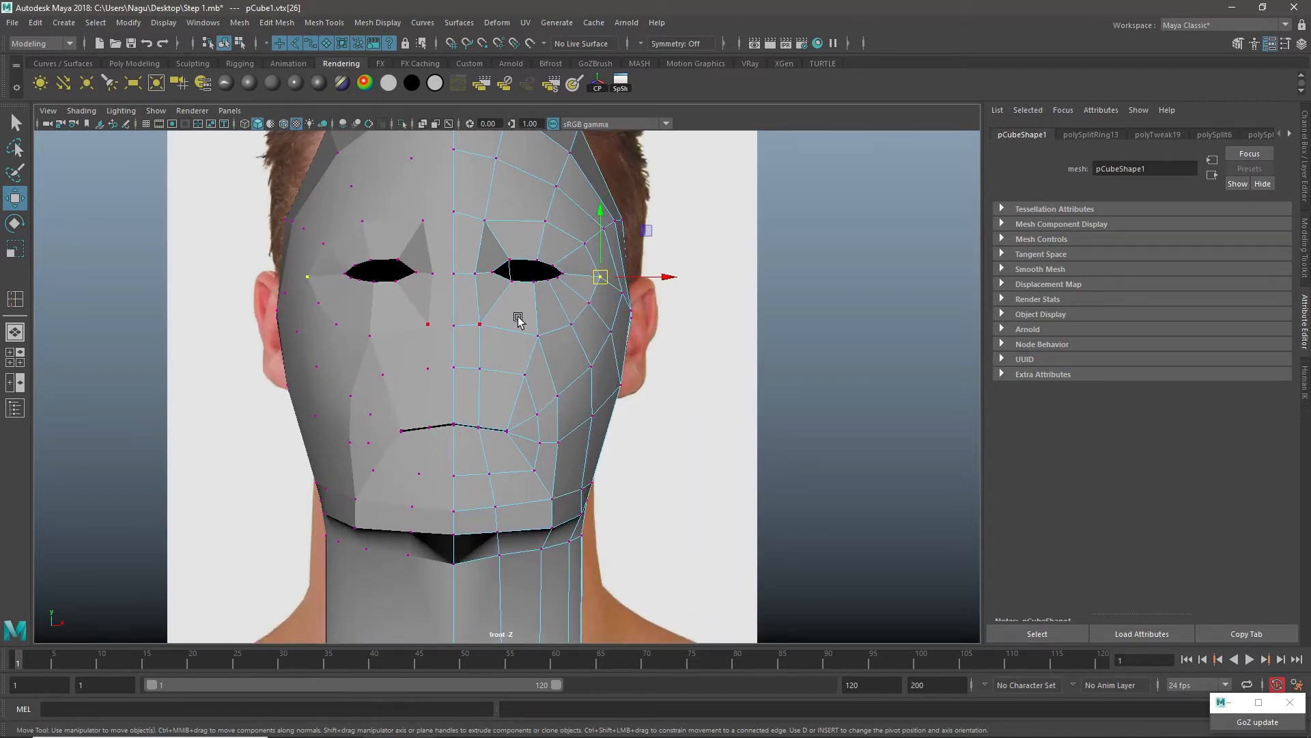
scroll(574, 390, "up", 3)
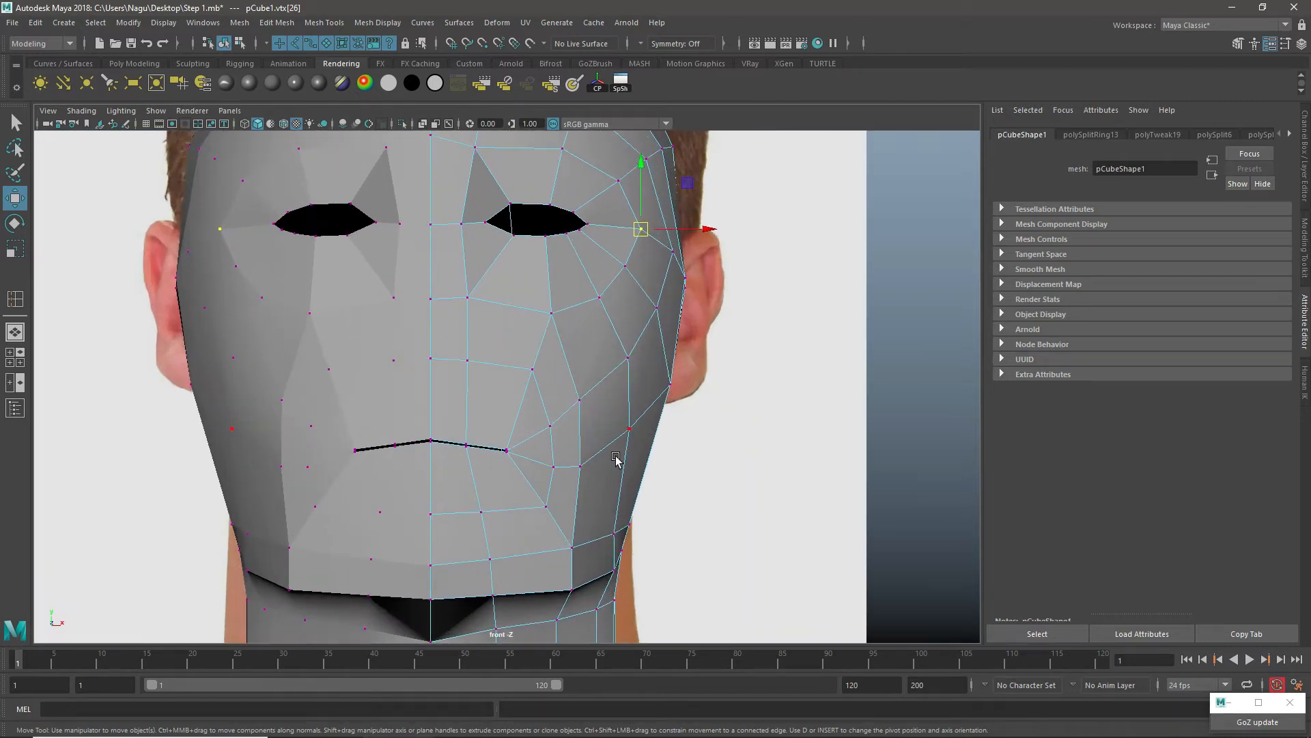
left_click_drag(571, 589, 553, 581)
scroll(603, 510, "down", 5)
left_click_drag(604, 512, 626, 511, "alt")
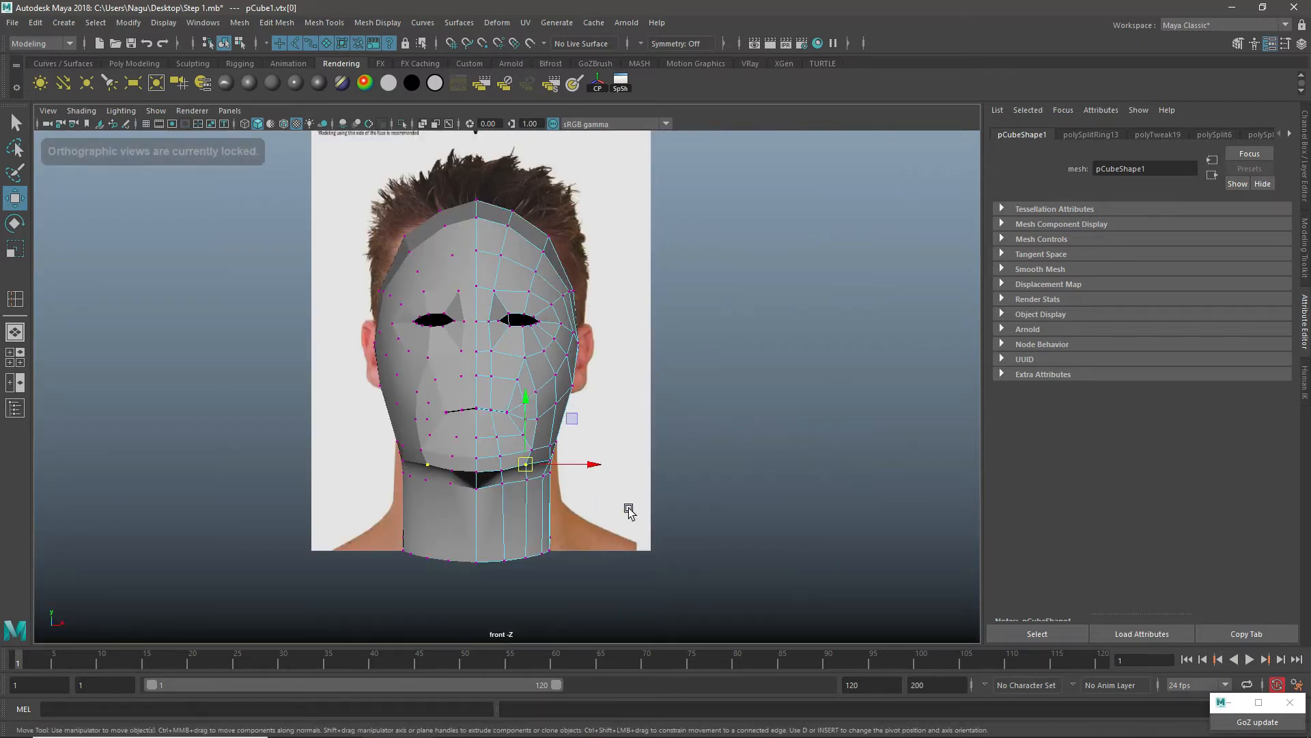
Step: In the perspective view, switch to face mode and extrude the central faces running from the nose bridge to the nose base
key("space")
key("space")
left_click_drag(789, 309, 666, 388, "alt")
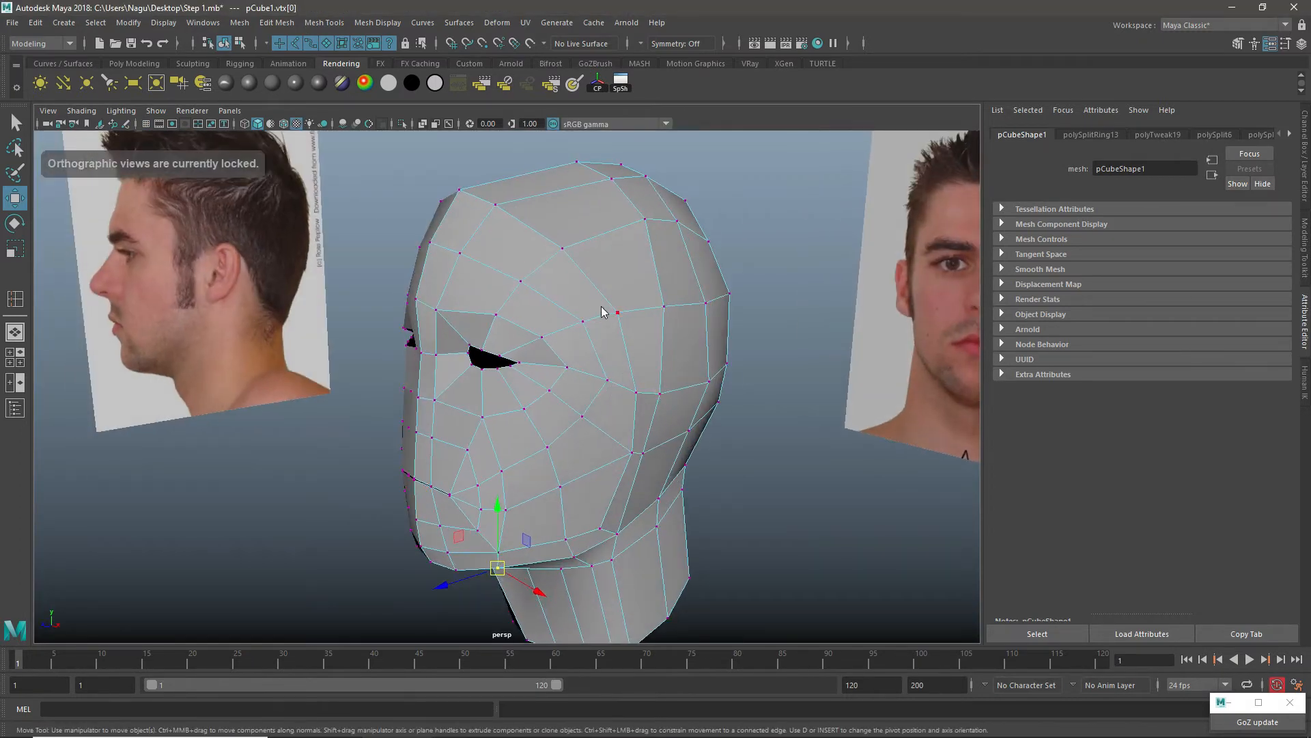
right_click_drag(602, 306, 659, 287)
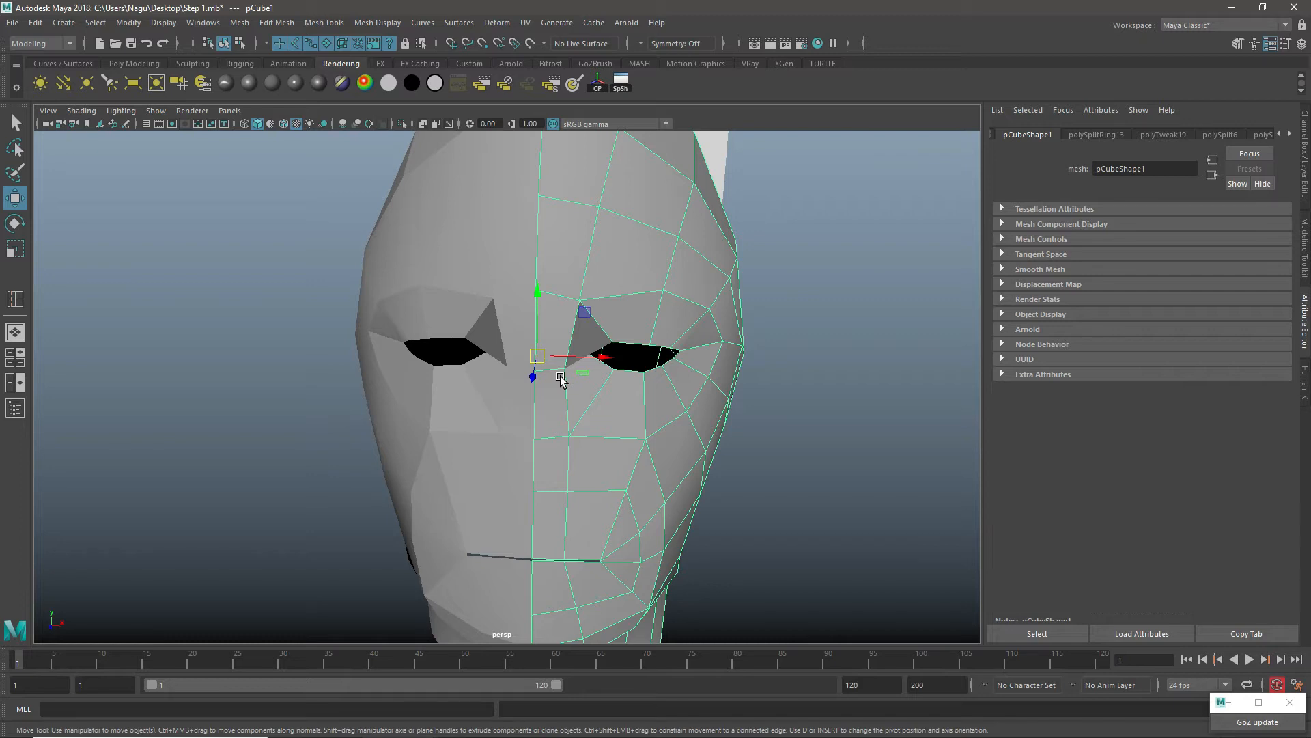
right_click_drag(560, 381, 565, 384)
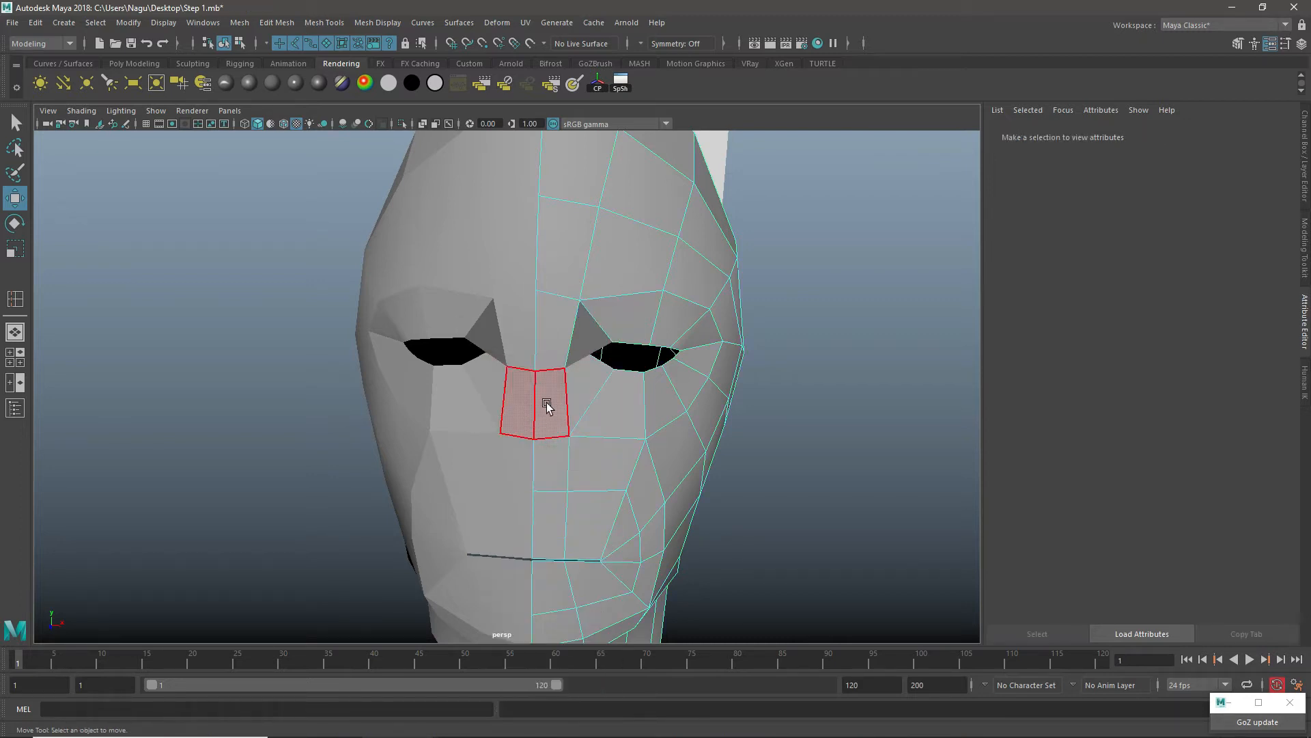
left_click(547, 405)
scroll(571, 492, "up", 3)
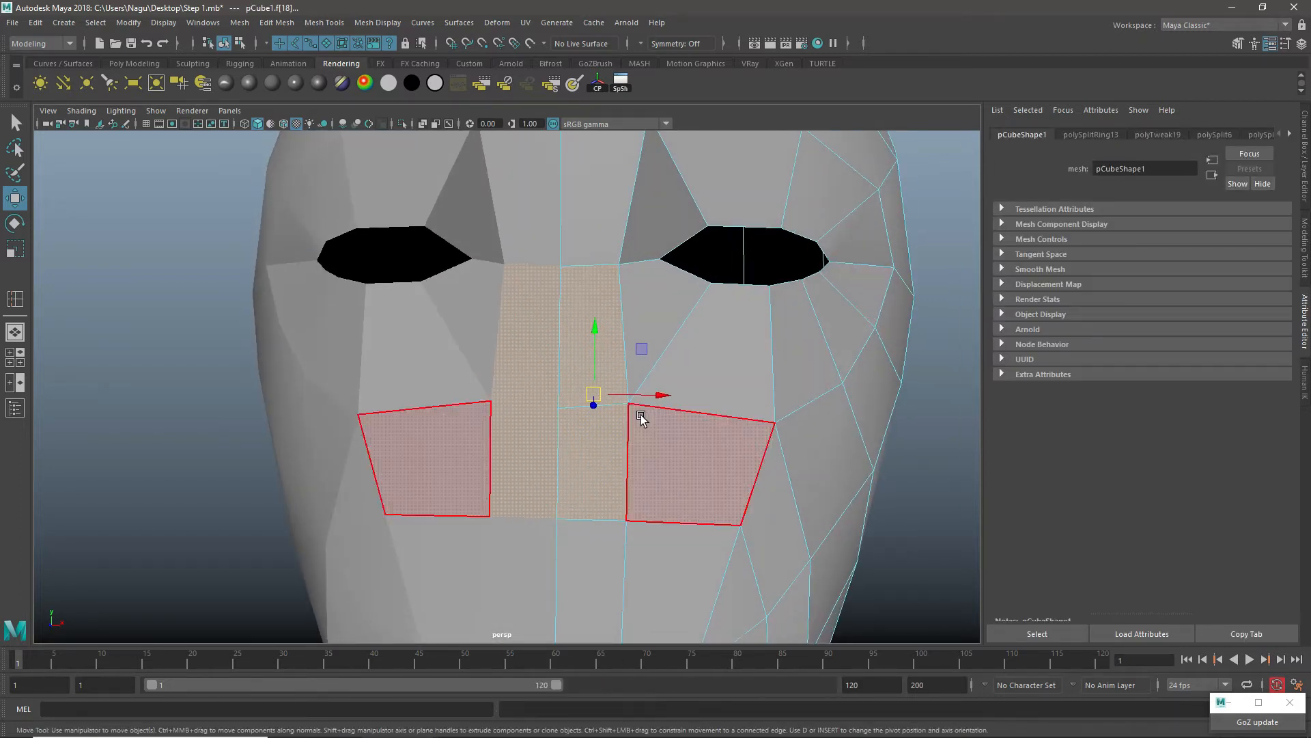
right_click_drag(610, 350, 601, 390, "shift")
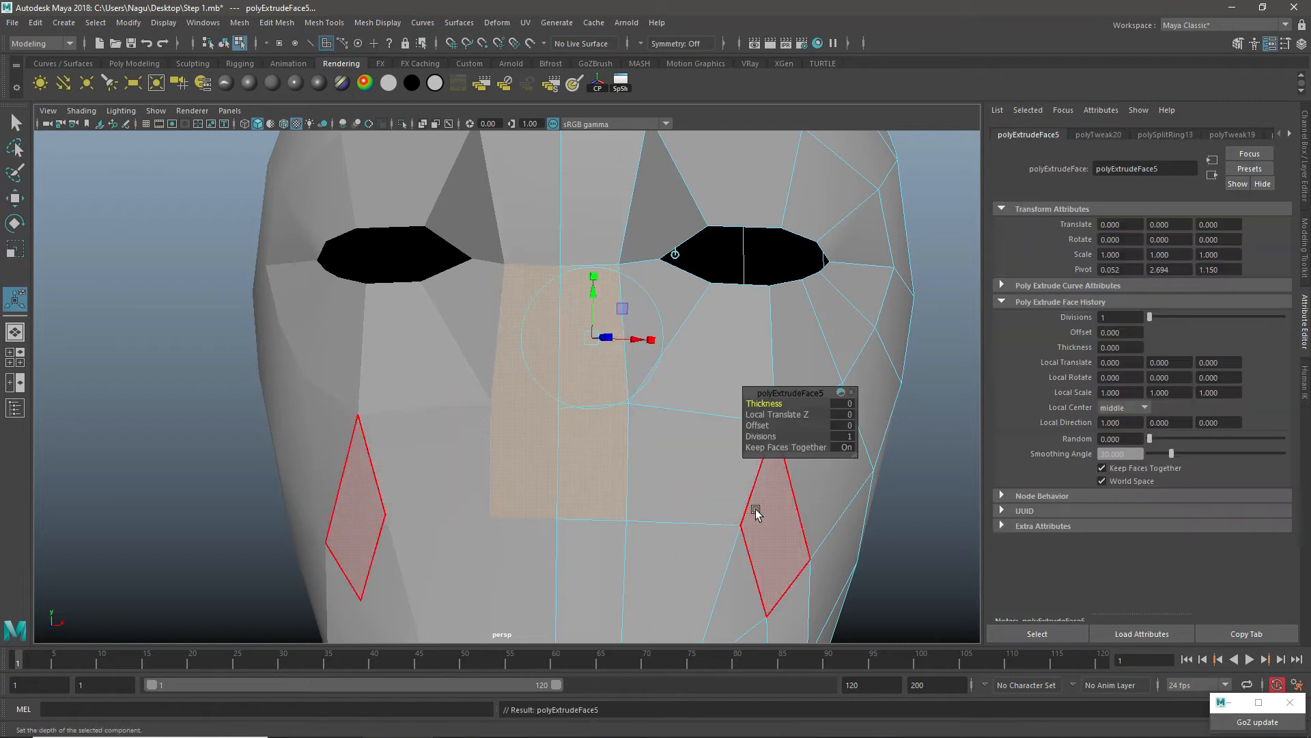
Step: In the side view, pull the extruded nose faces forward toward the reference nose profile
key("space")
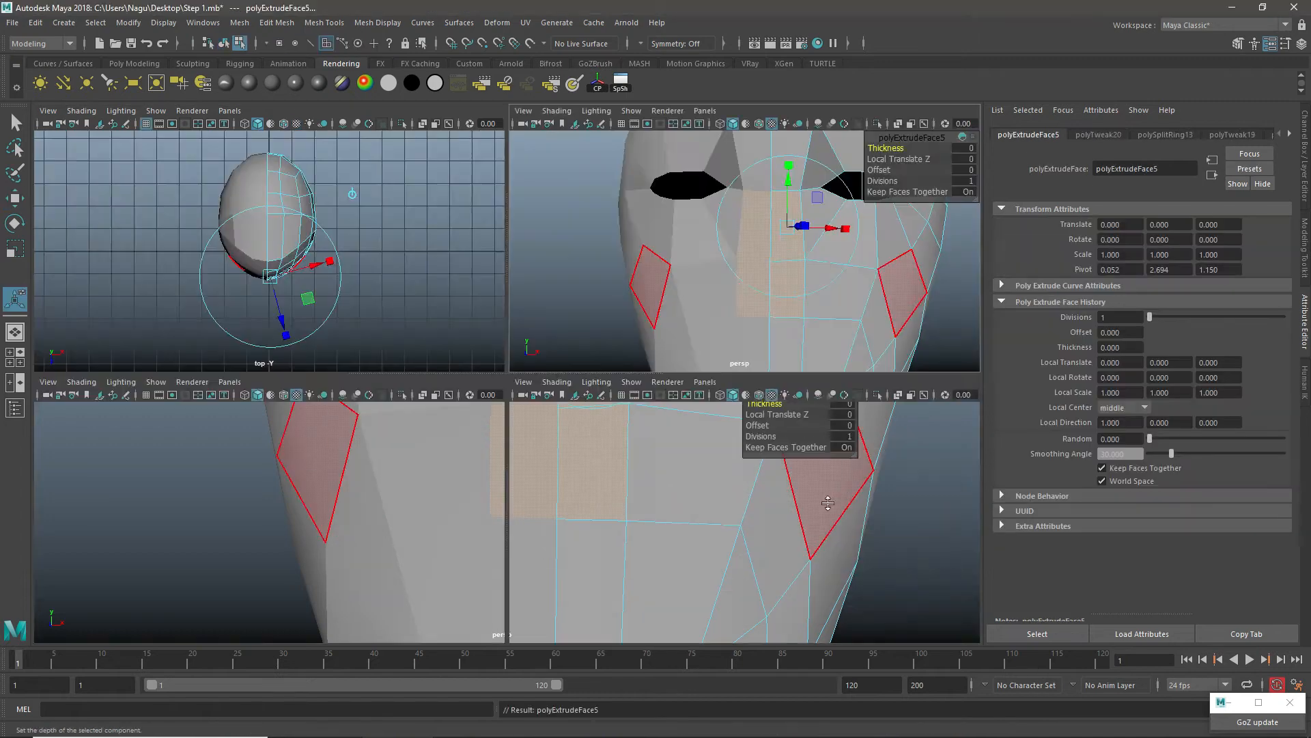
key("space")
scroll(567, 483, "up", 5)
key("w")
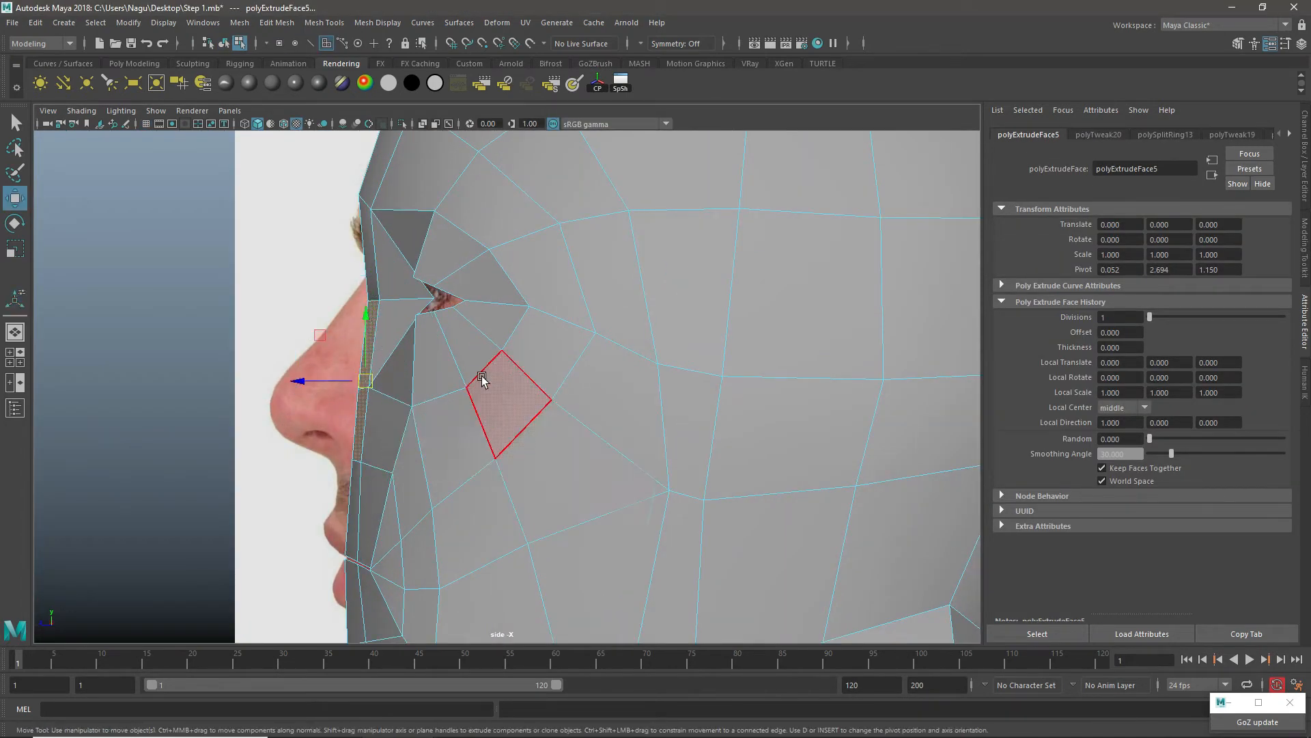
left_click_drag(297, 381, 258, 374)
Step: Shift the extruded nose faces away from the centre line in perspective and delete the inner faces along the seam
key("space")
key("space")
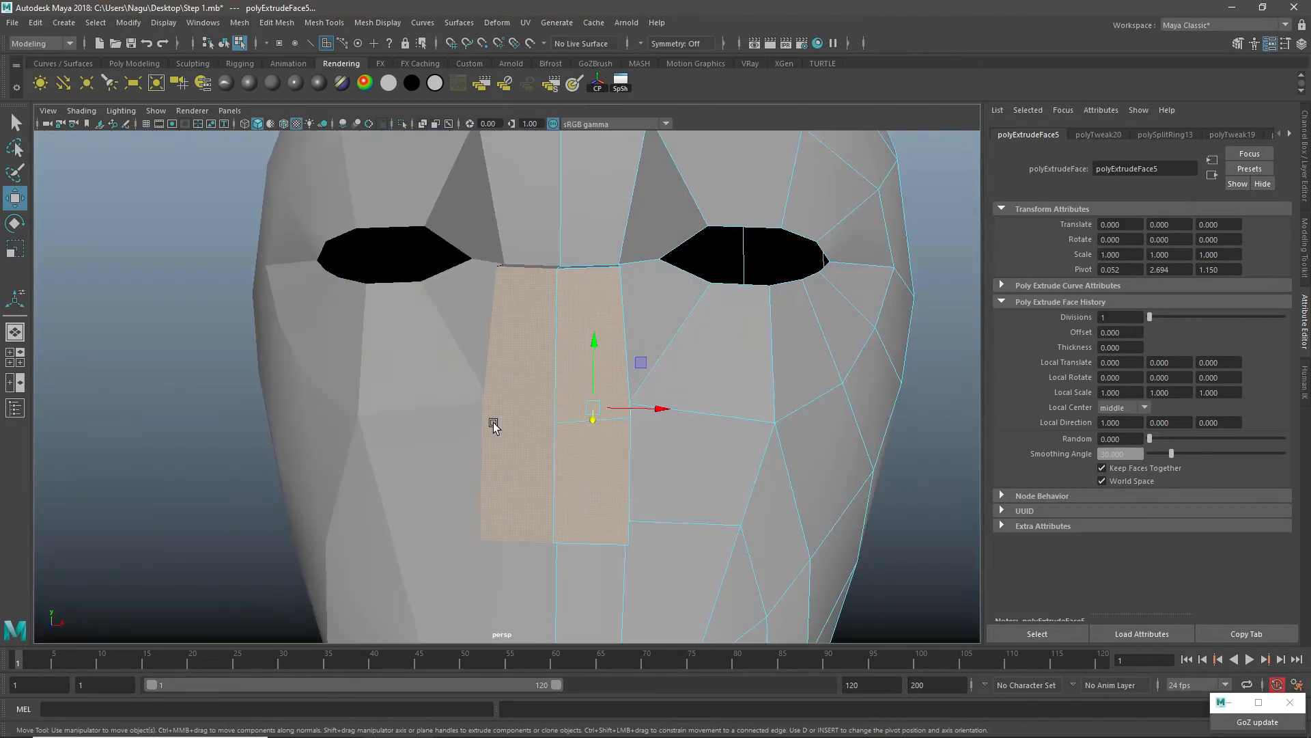
left_click_drag(493, 424, 525, 425, "alt")
left_click_drag(691, 407, 708, 405)
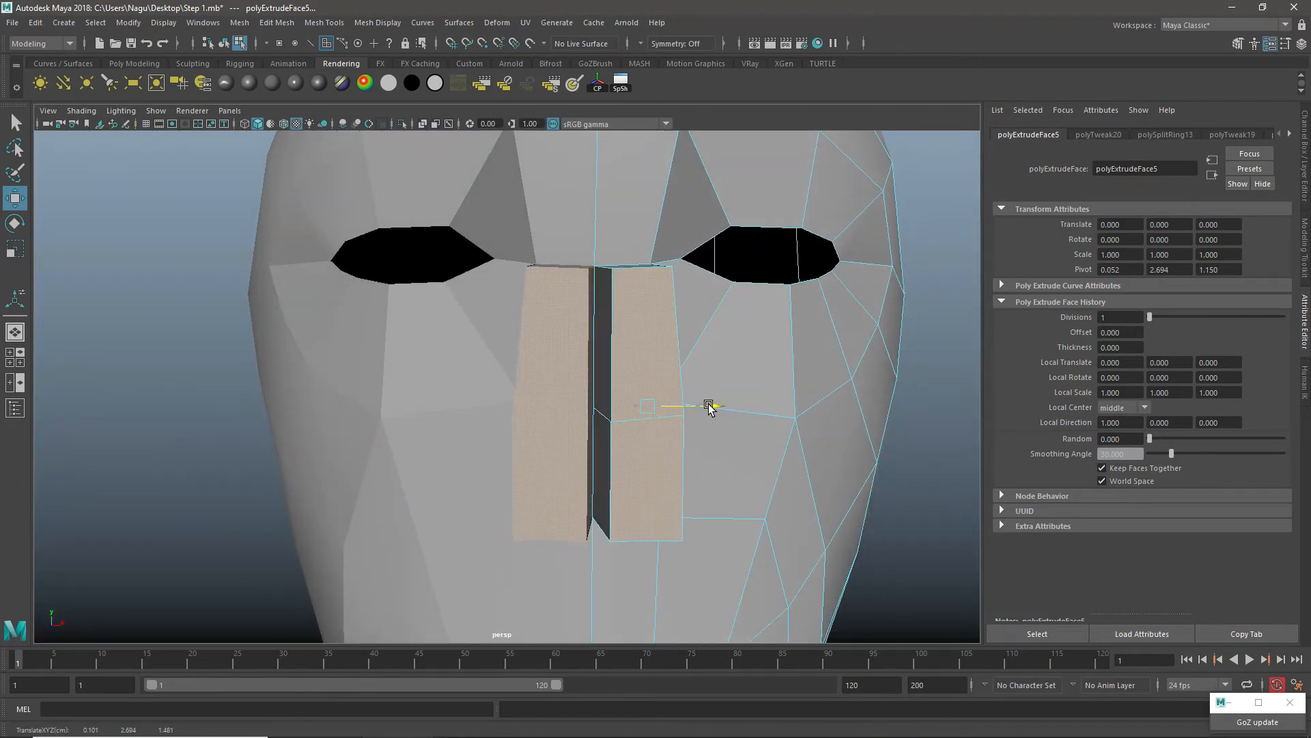
left_click(602, 331)
left_click(606, 443, "shift")
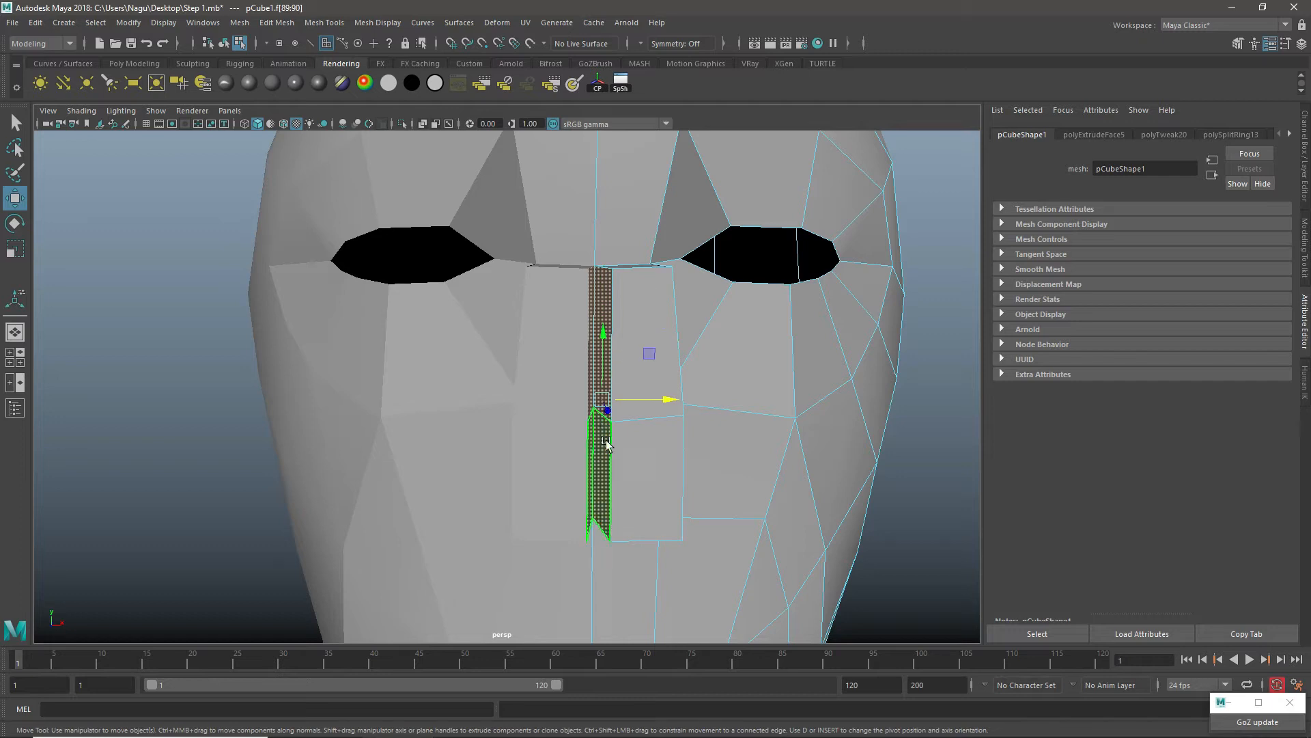
key("Delete")
Step: Select the front nose faces and move them back to the centre line to close the gap between both halves
mouse_move(659, 389)
left_mouse_down("alt")
mouse_move(674, 414)
mouse_move(668, 564)
mouse_move(642, 393)
left_mouse_up("alt")
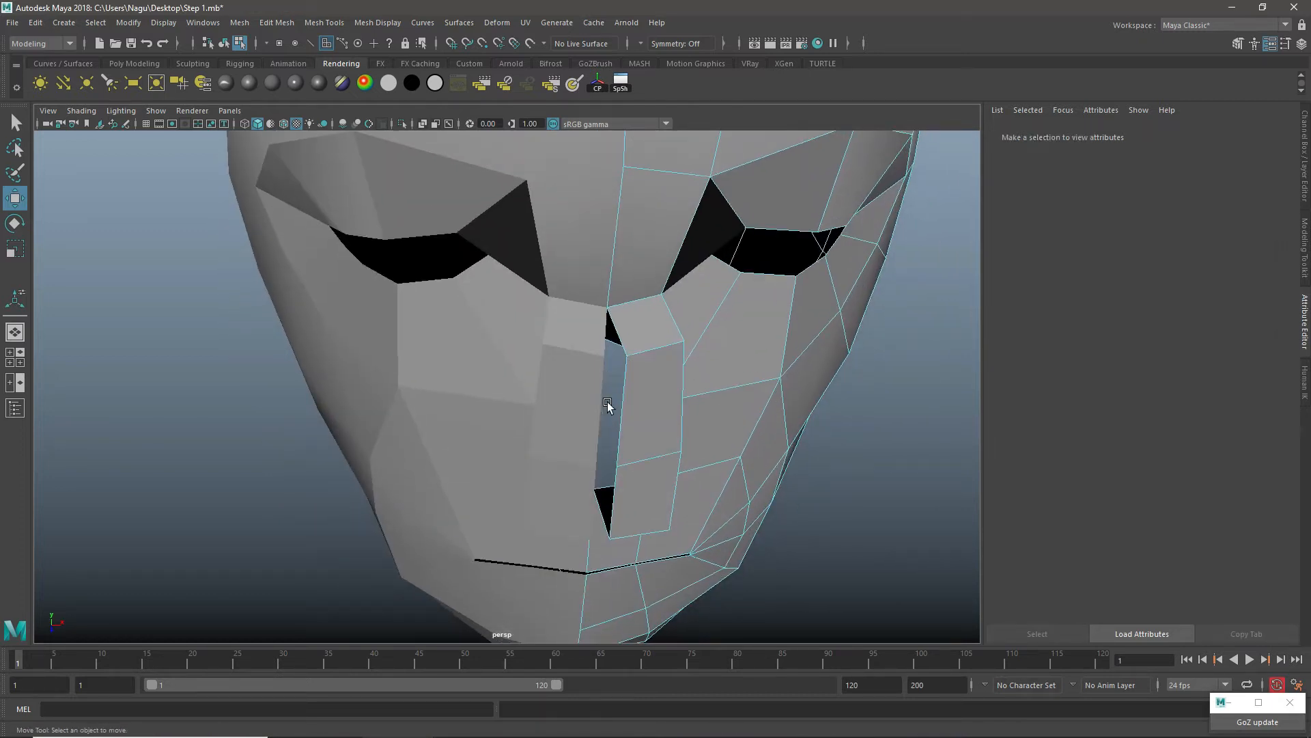
left_click_drag(615, 444, 618, 404, "alt")
left_click(644, 314)
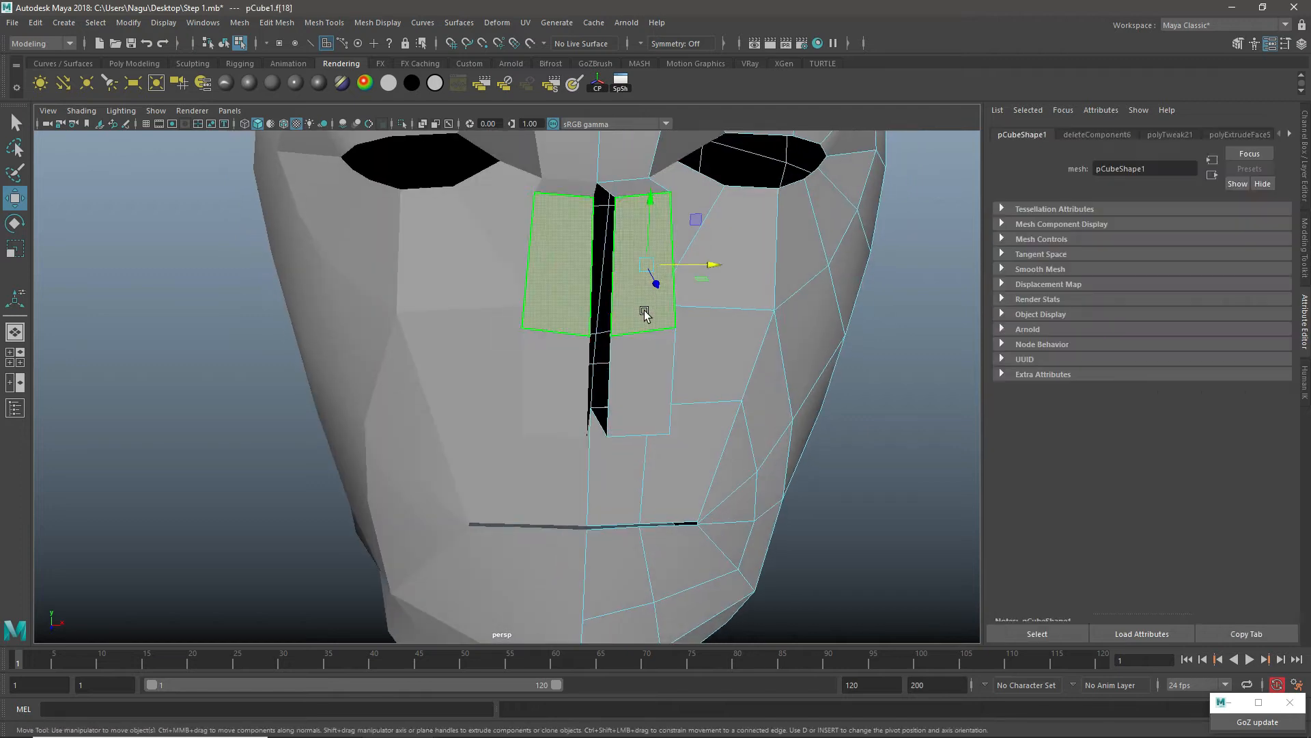
left_click(642, 369, "shift")
left_click_drag(711, 320, 697, 319)
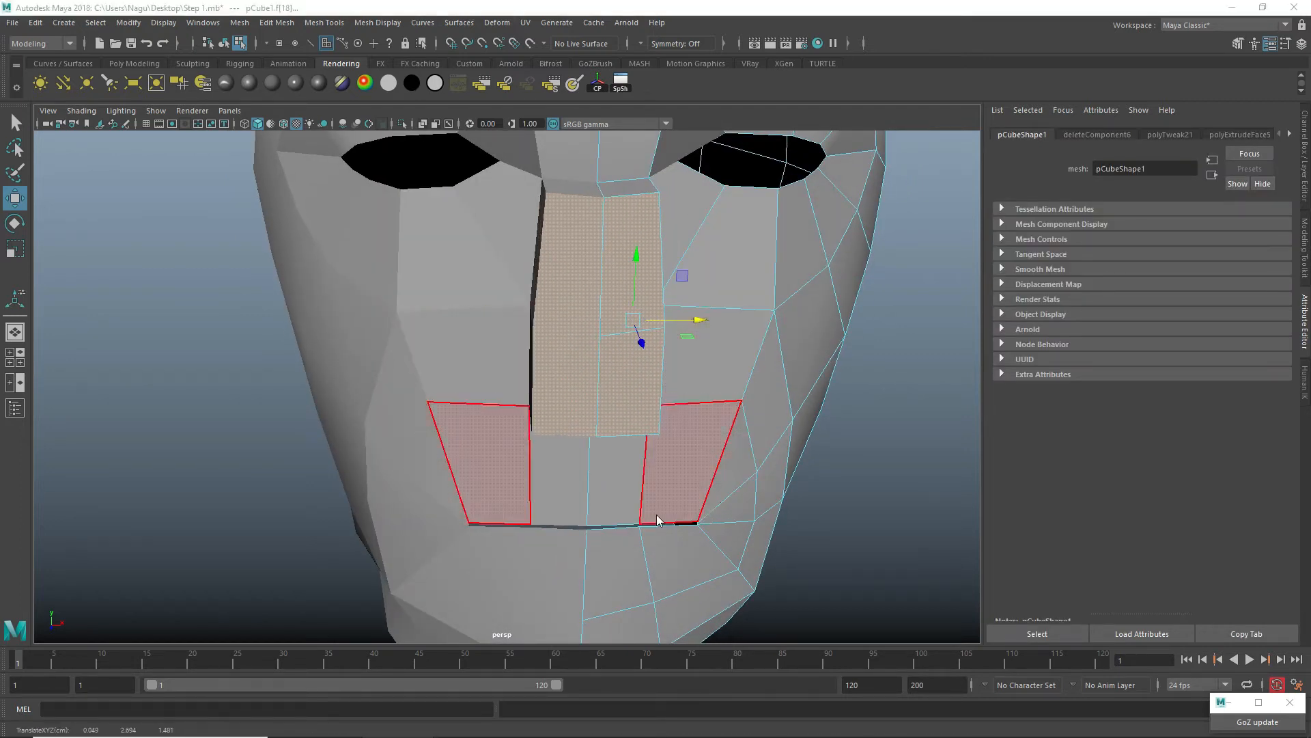
Step: In the side view, switch to vertex mode and reposition the nose vertices to follow the reference profile from bridge to tip
key("space")
key("space")
middle_click_drag(247, 294, 523, 340, "alt")
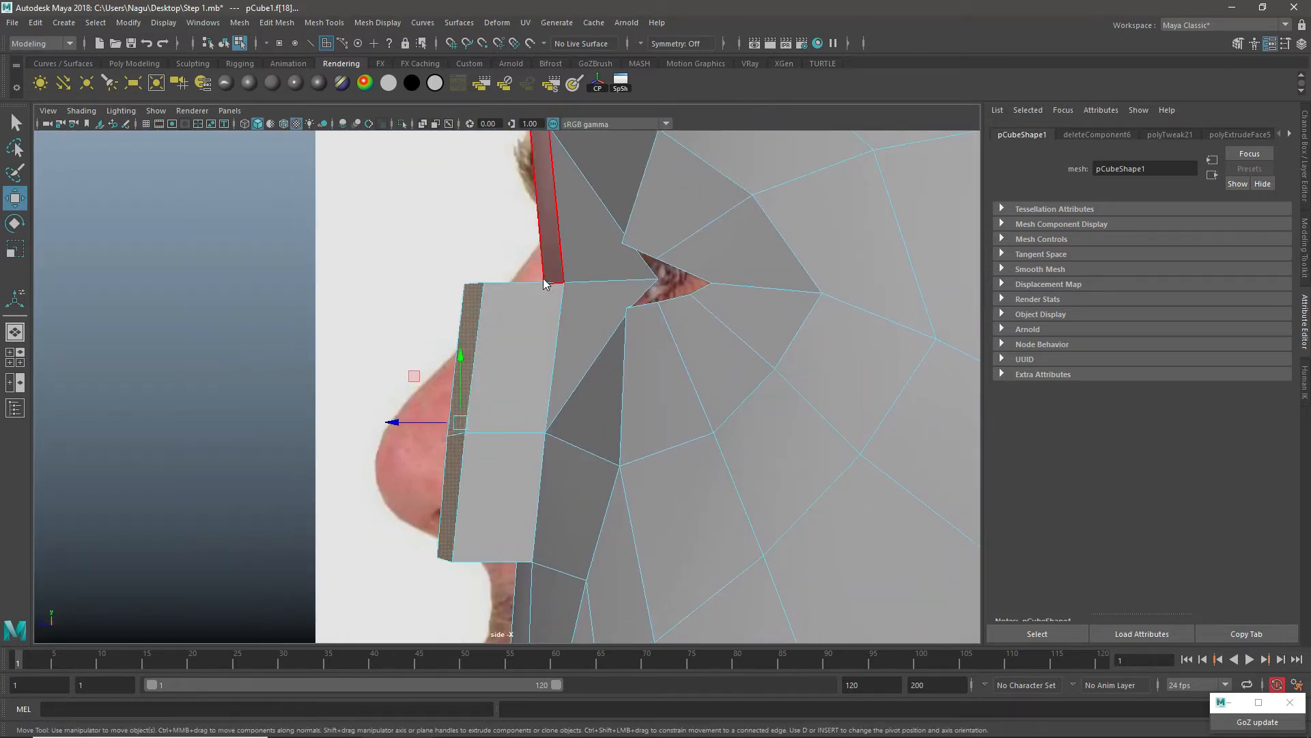
right_click_drag(545, 299, 396, 289)
left_click_drag(454, 269, 493, 309)
left_click(565, 284)
left_click_drag(565, 284, 542, 230)
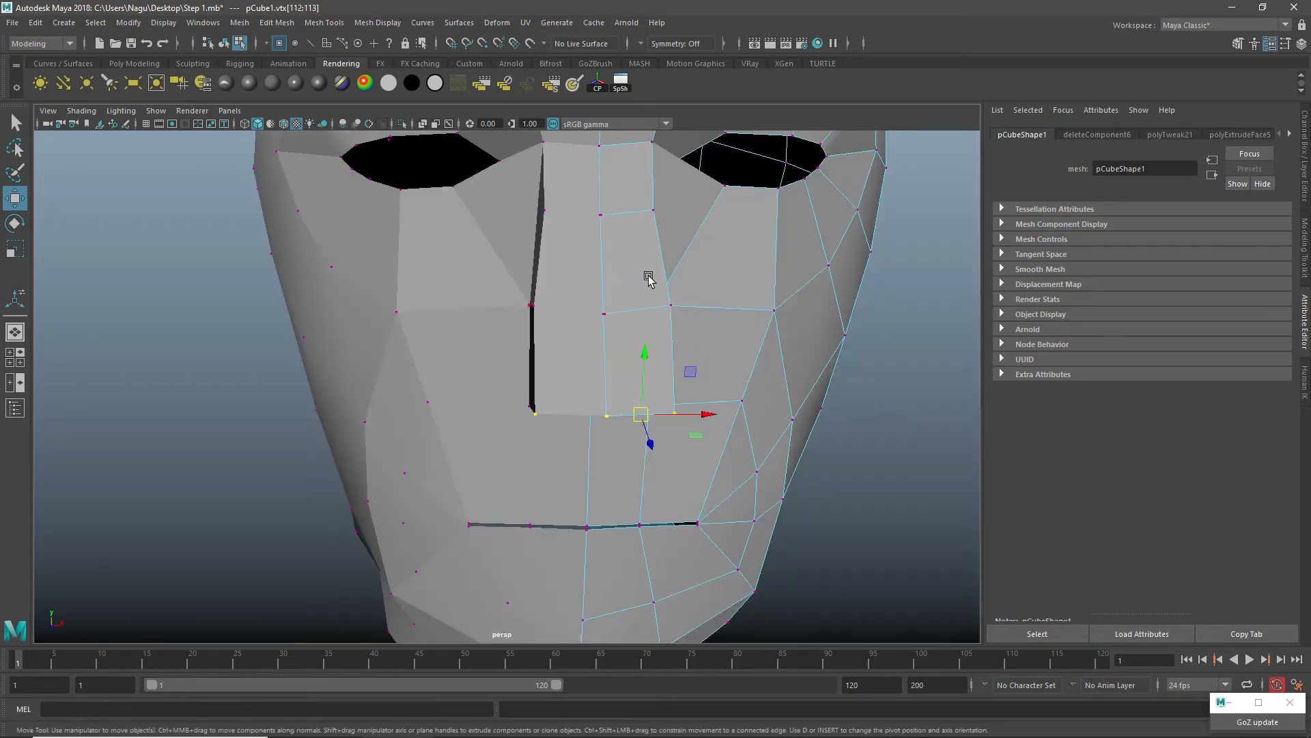
Step: Return the head to object mode and raise its Blinn material's transparency to about half so the reference photos show through
left_click_drag(649, 278, 659, 191, "alt")
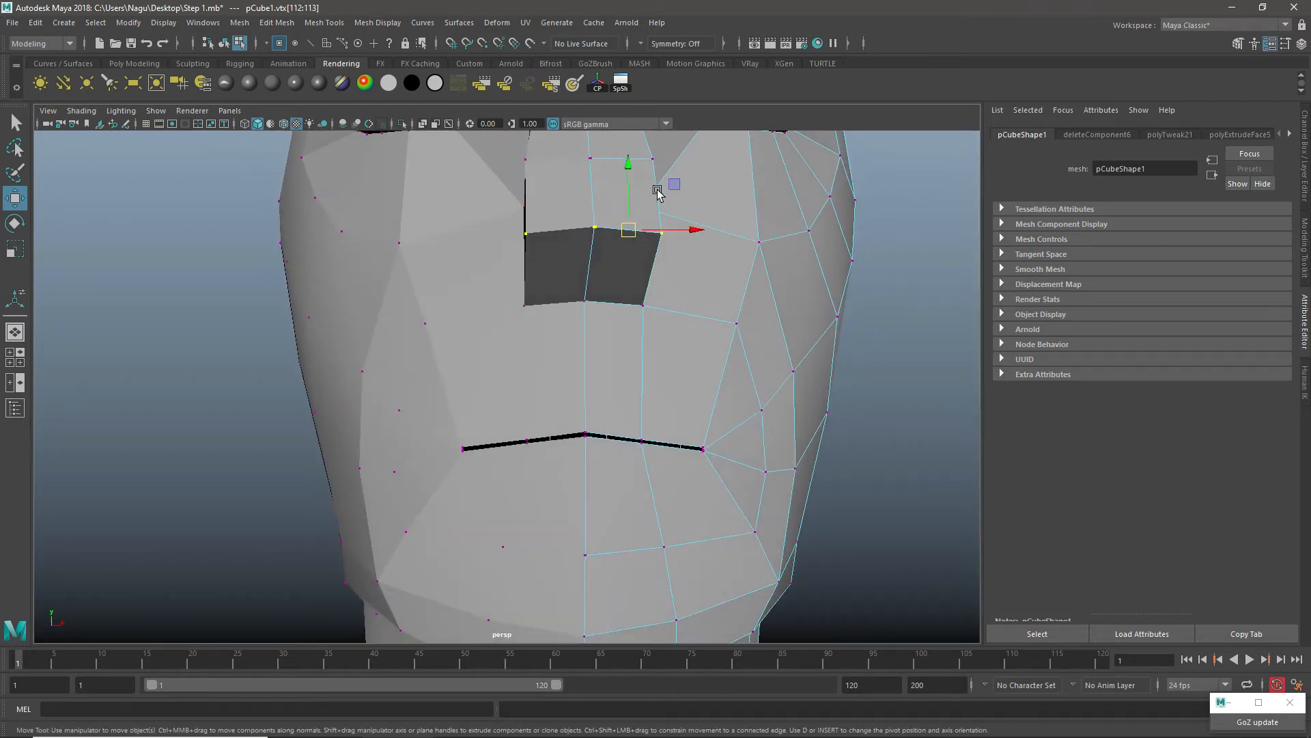
middle_click_drag(658, 191, 618, 399, "alt")
left_click_drag(618, 398, 601, 314, "alt")
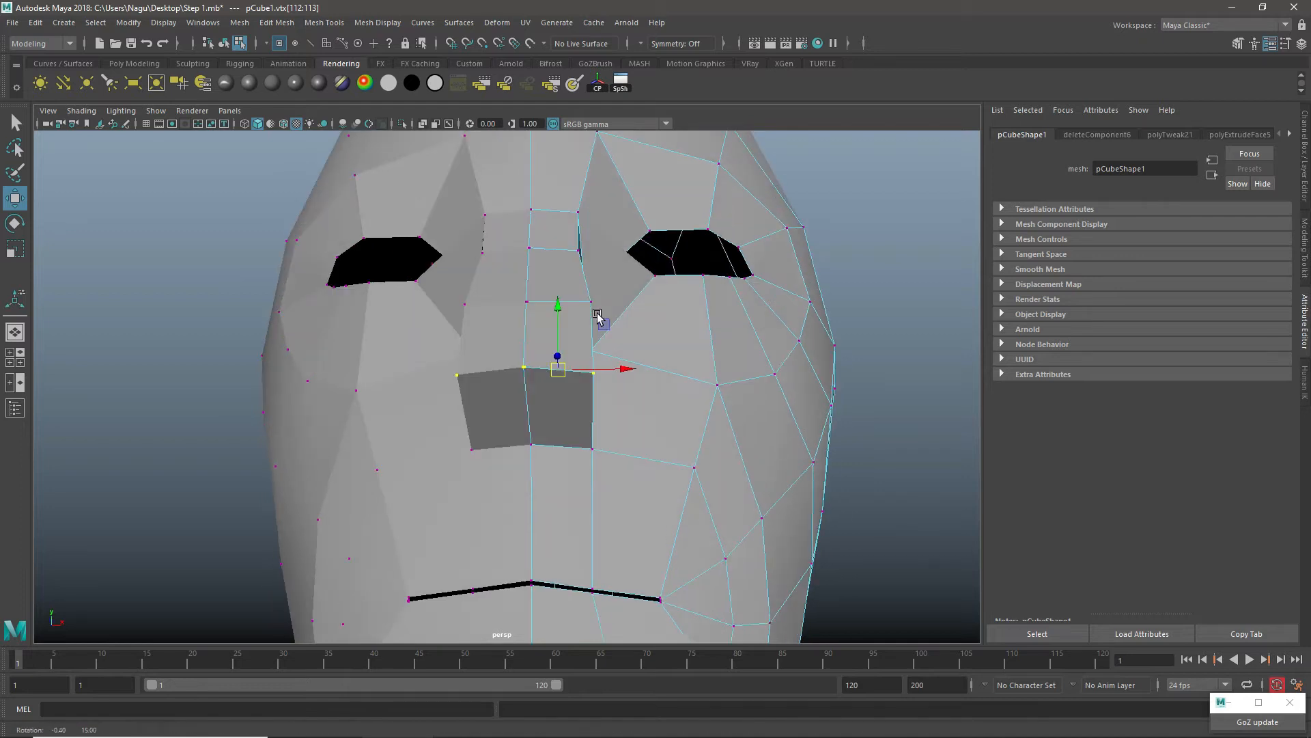
left_click(594, 447)
right_click_drag(608, 315, 603, 287)
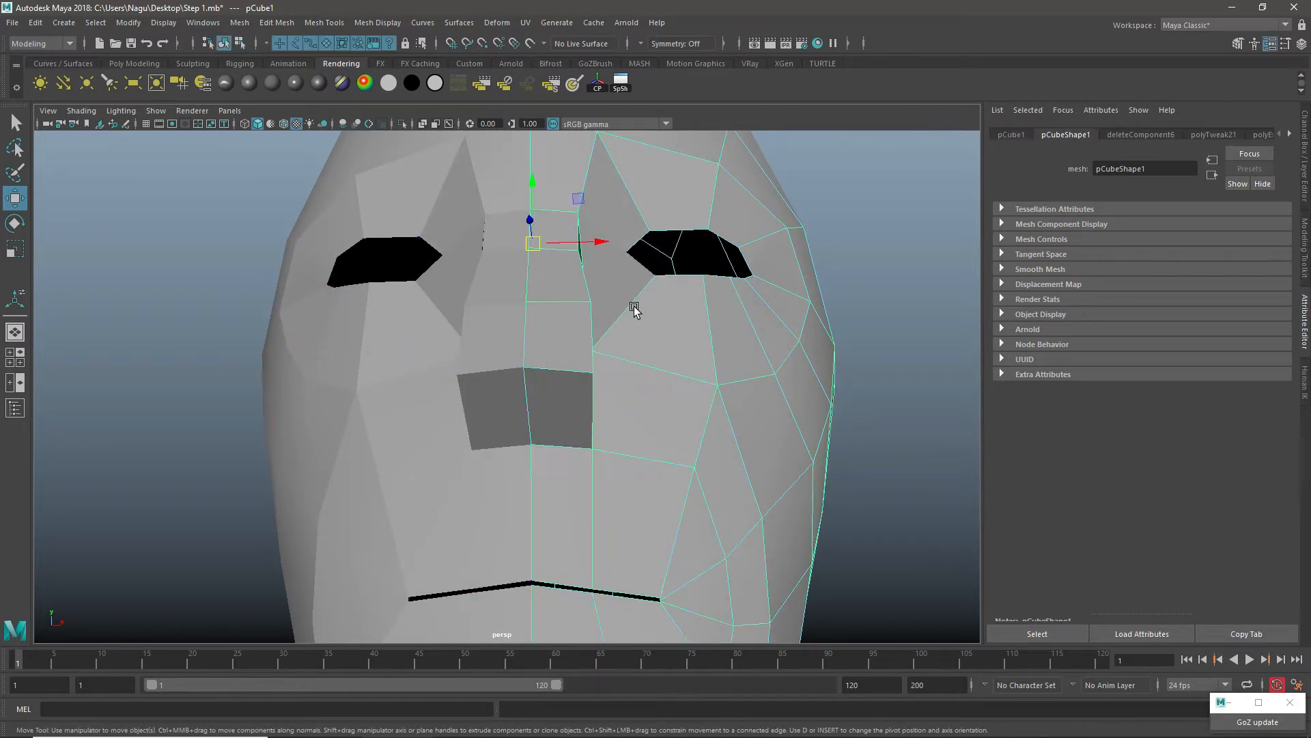
left_click(202, 83)
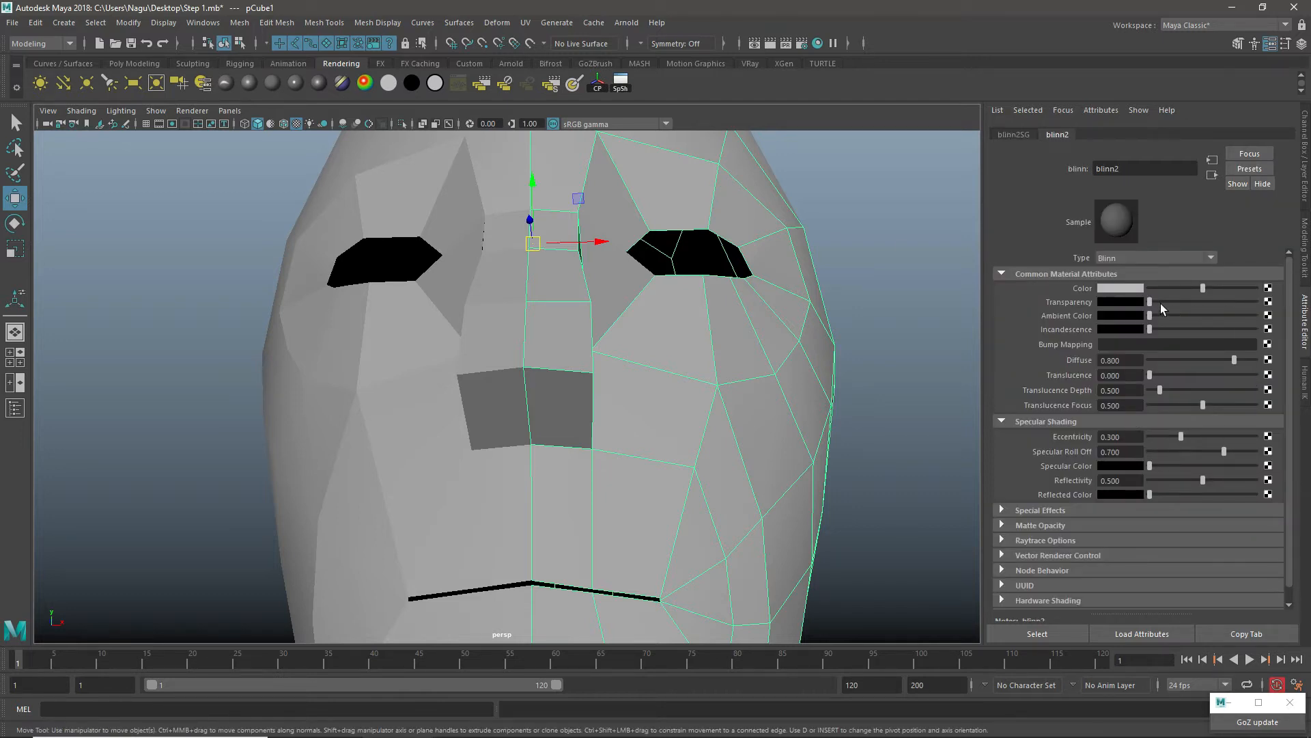
left_click_drag(1161, 303, 1207, 302)
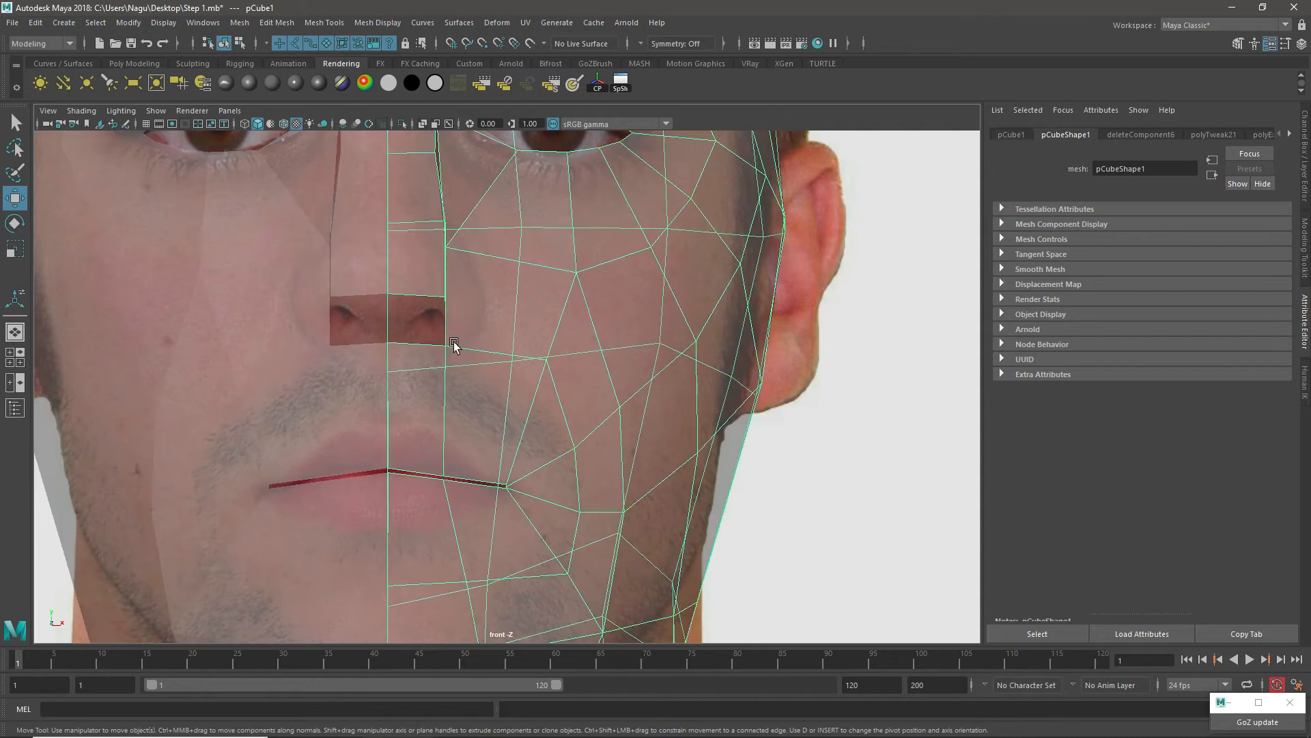
Step: In the front view, switch to vertex mode and move the outer nose base vertex outward to the edge of the nostril
right_click_drag(454, 346, 375, 311)
left_click(445, 345)
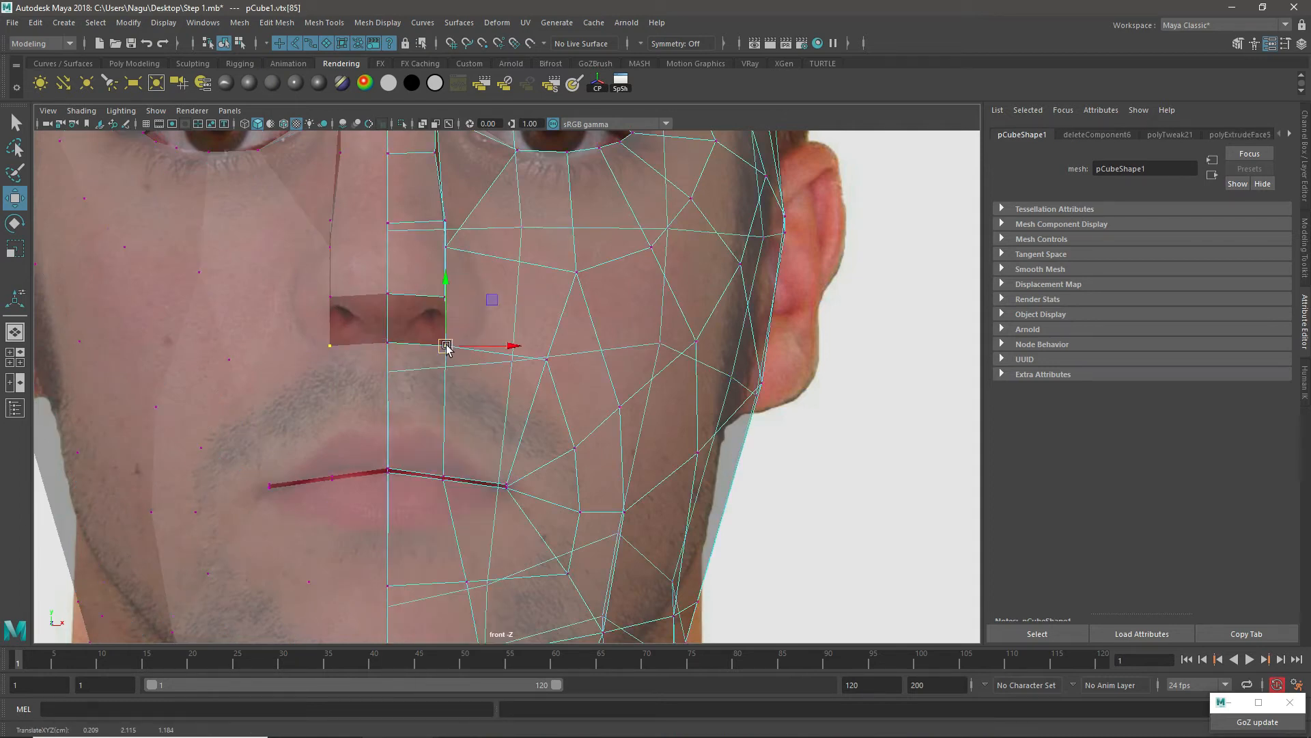
left_click_drag(445, 345, 485, 332)
scroll(451, 314, "up", 1)
middle_click_drag(444, 309, 518, 469, "alt")
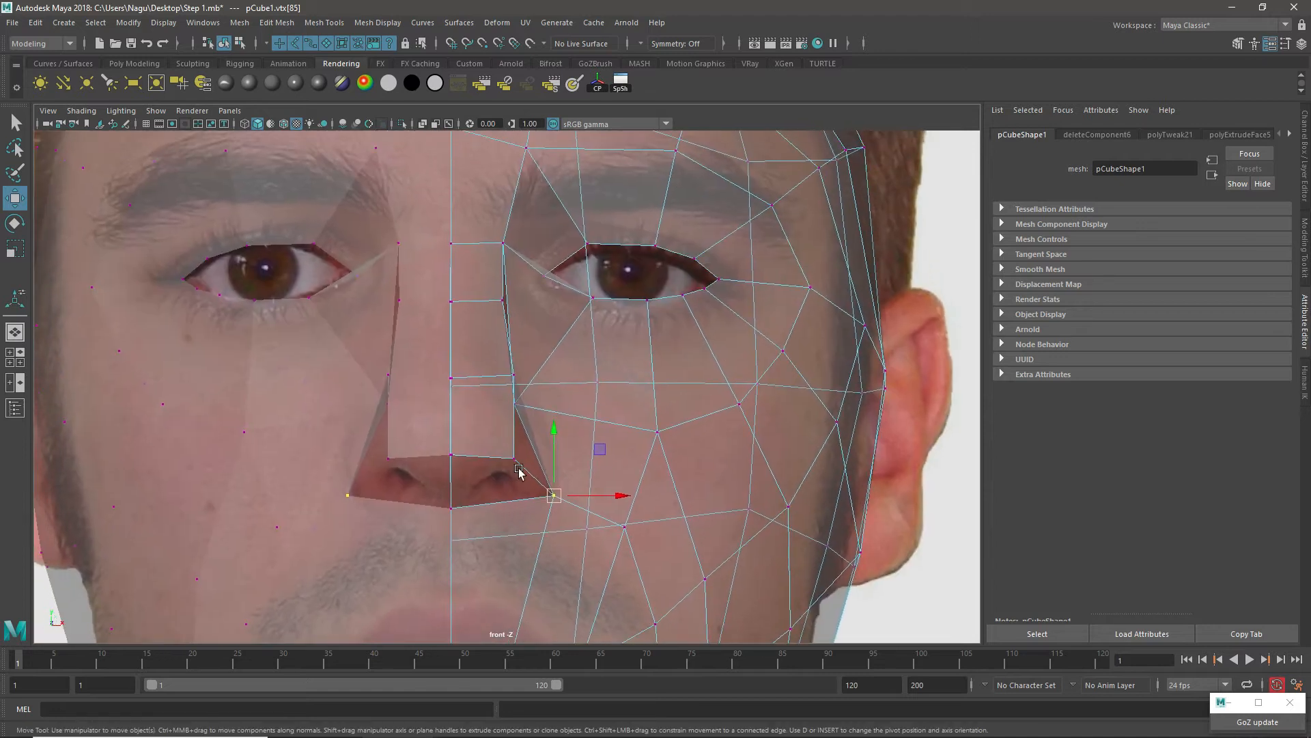
Step: Move the side vertices of the nose tip, mid nose and upper bridge inward to narrow the nose ridge
left_click(514, 457)
left_click_drag(551, 457, 538, 454)
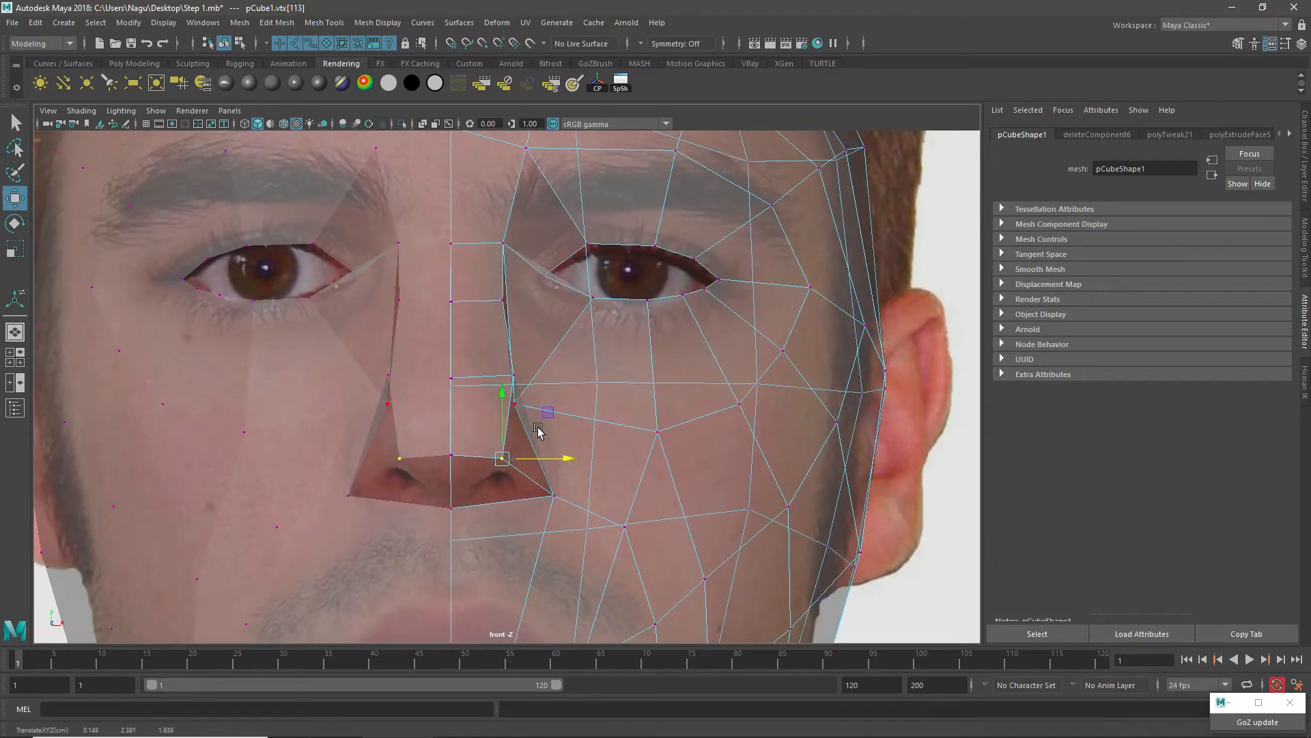
left_click(514, 376)
left_click_drag(563, 374, 547, 372)
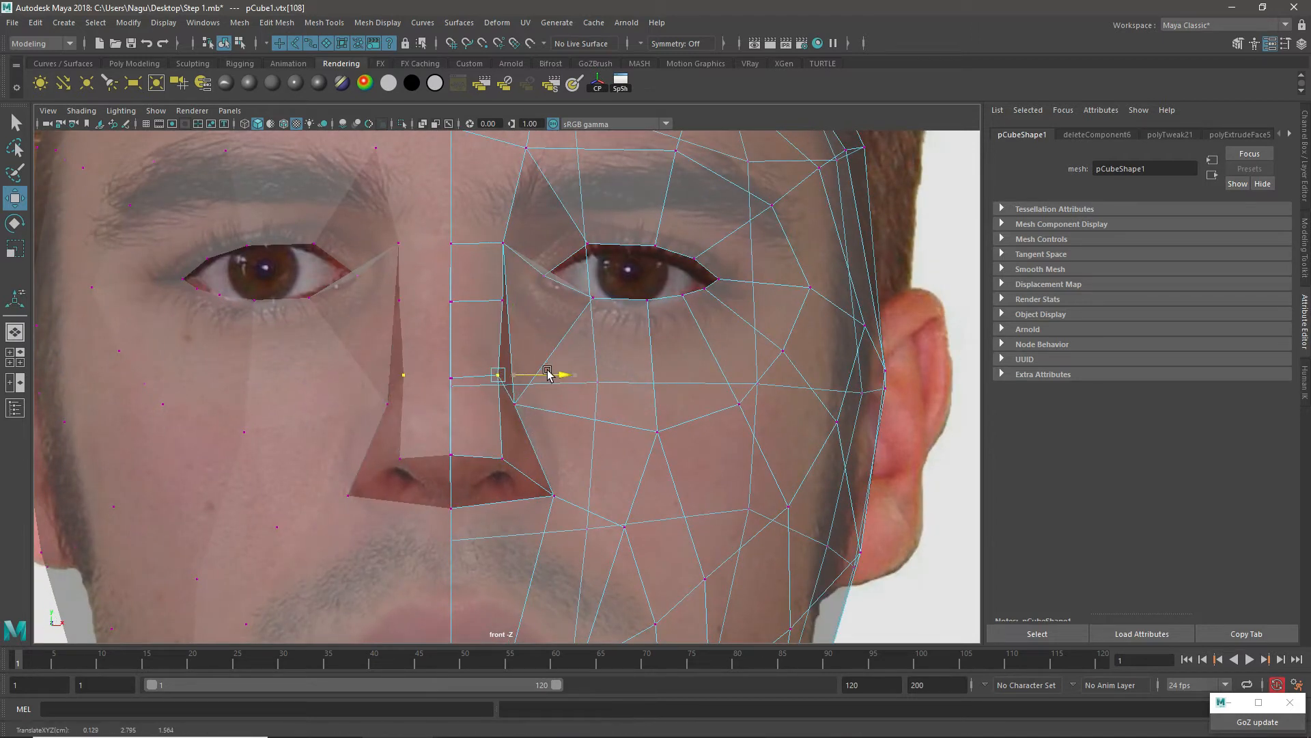
left_click(506, 304)
left_click_drag(553, 300, 528, 306)
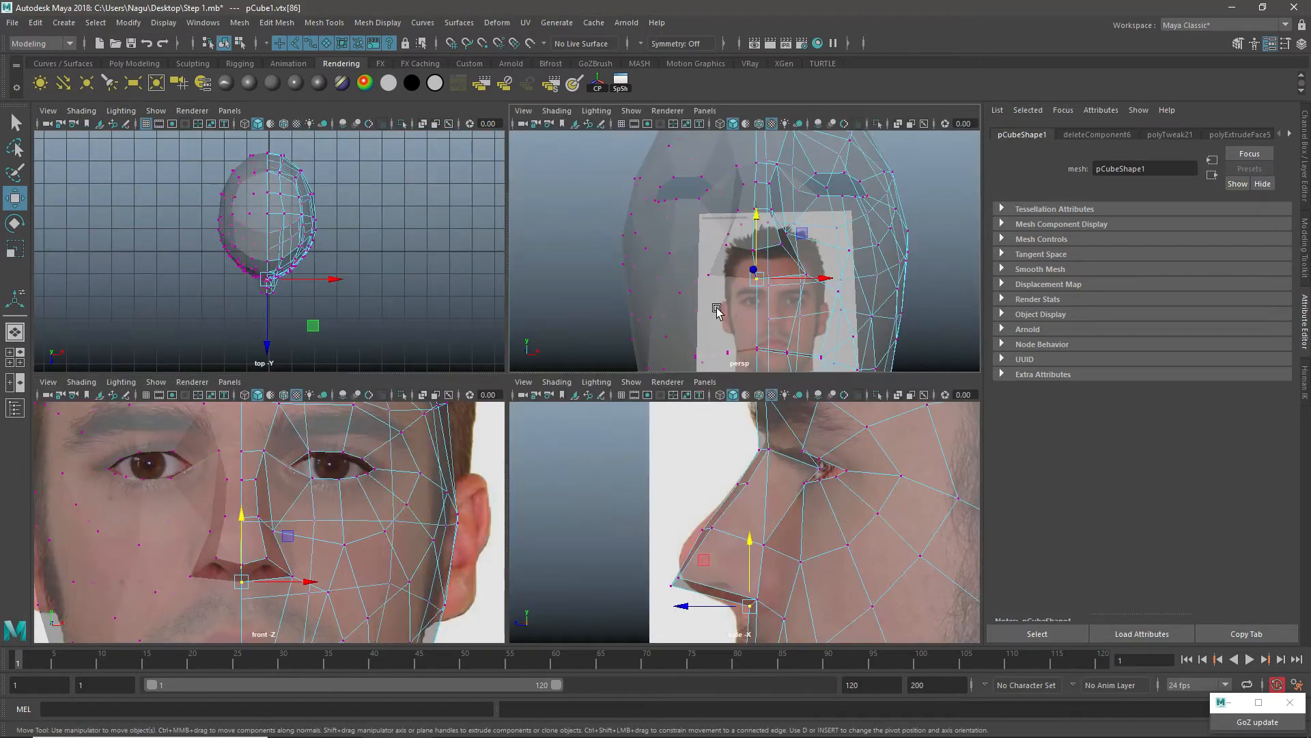
Step: Check the nose in perspective, move the selected edge near the top of the head in the side view, and return to object mode
key("space")
left_click_drag(716, 310, 555, 433, "alt")
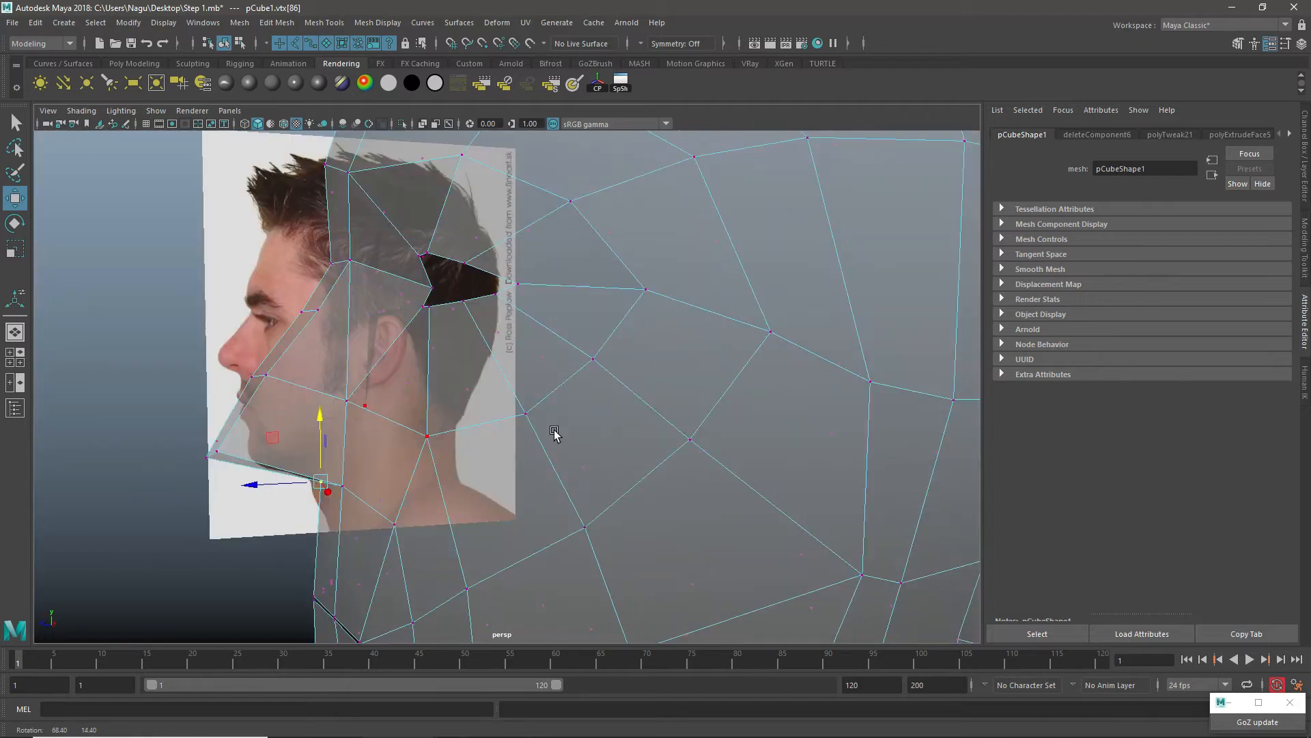
middle_click_drag(555, 434, 640, 418, "alt")
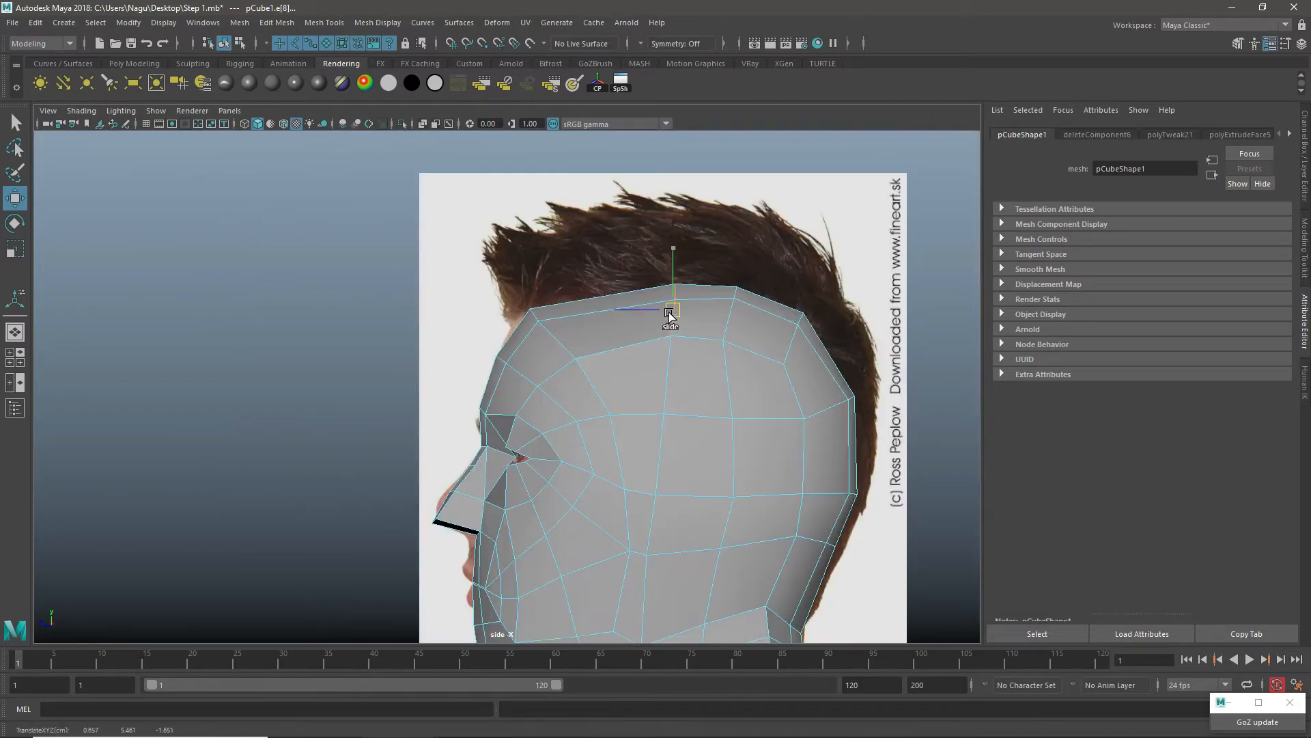
mouse_move(673, 290)
left_mouse_down("ctrl+shift")
mouse_move(618, 317)
mouse_move(637, 322)
mouse_move(651, 304)
left_mouse_up("ctrl+shift")
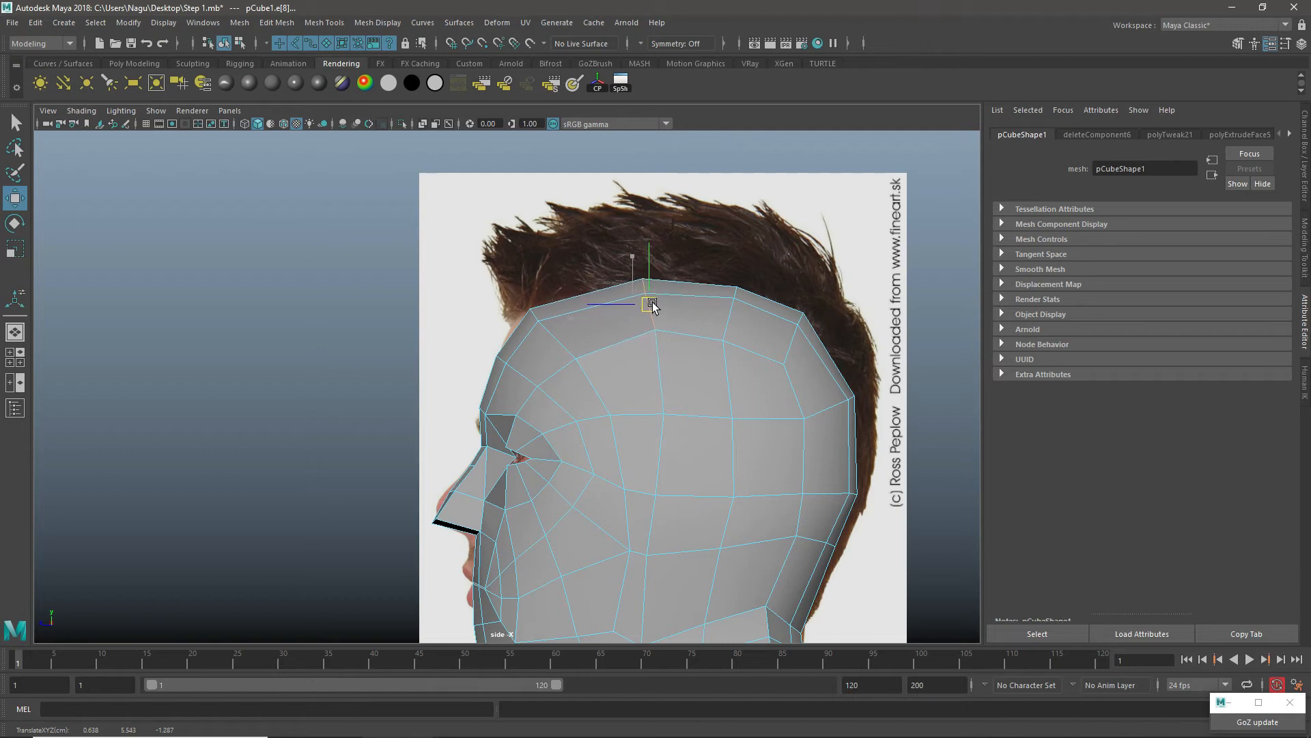
left_click(539, 323)
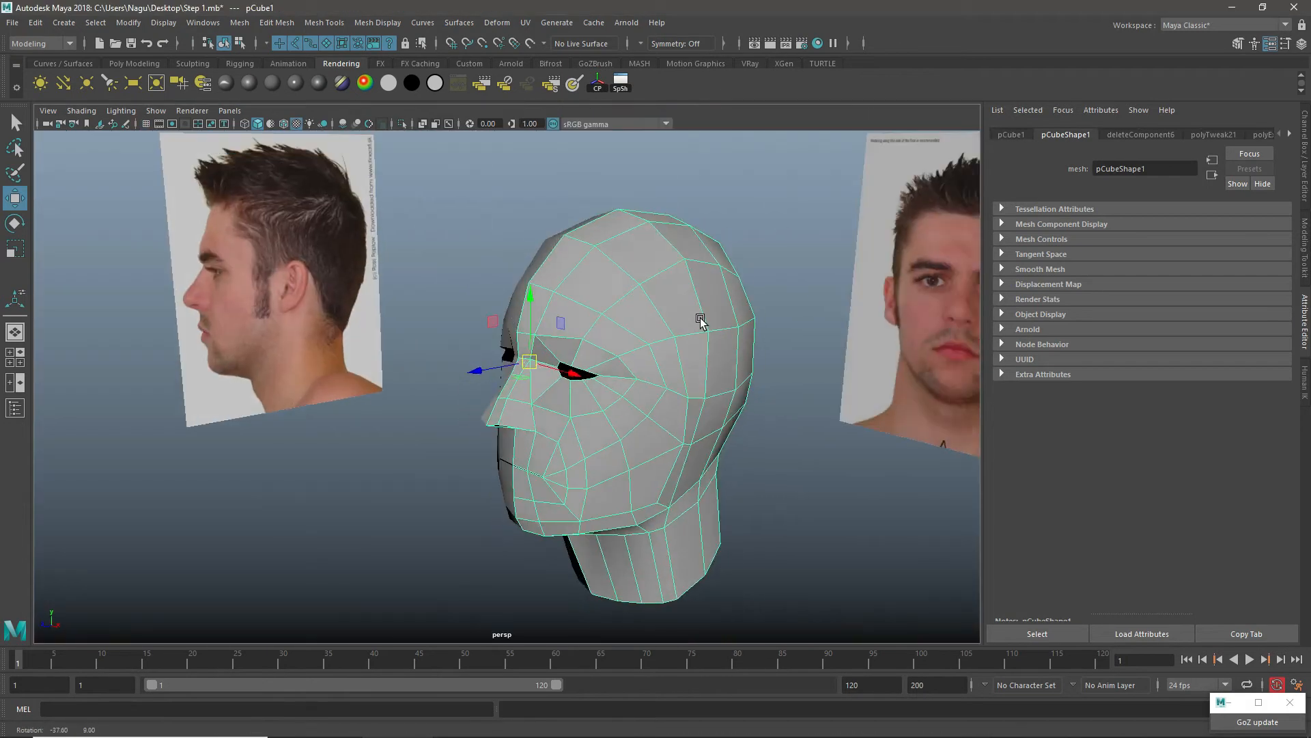
Step: Preview the head with smoothing and examine the nose, eye and jaw shapes from several angles
left_click_drag(675, 336, 675, 235, "alt")
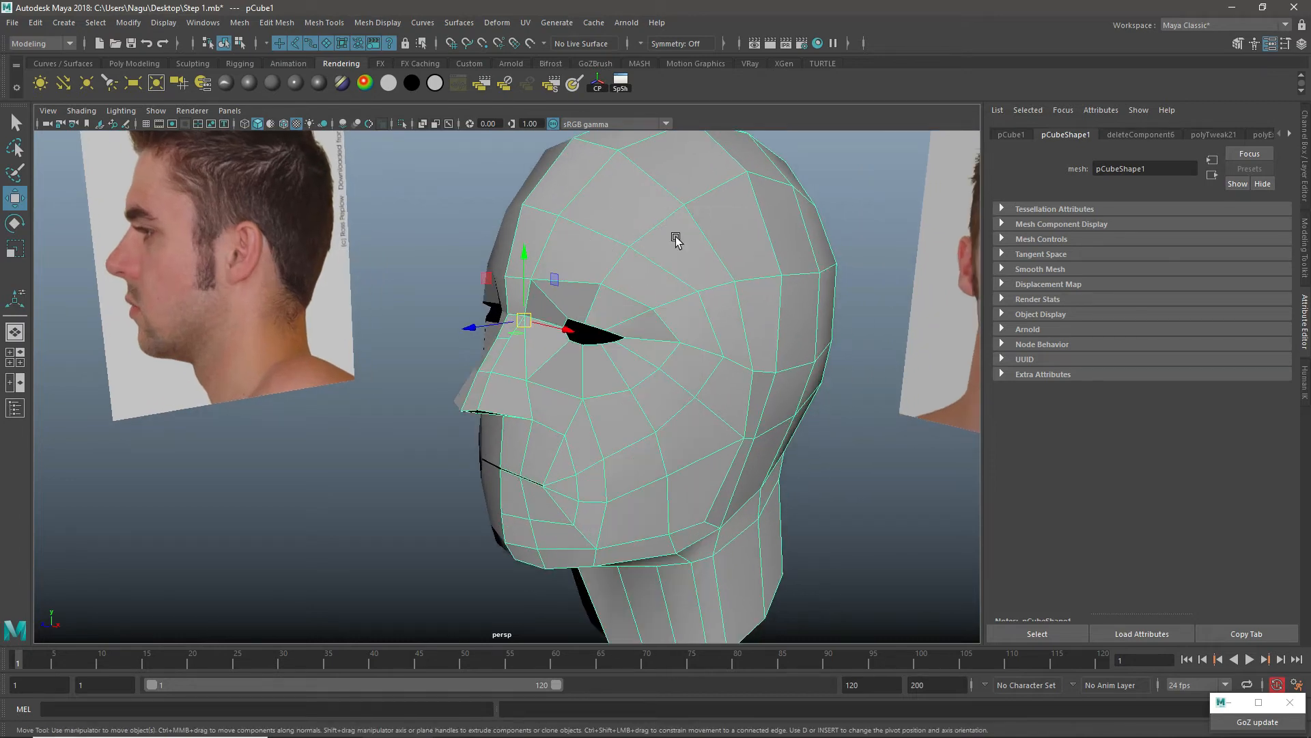
key("3")
left_click(860, 421)
scroll(736, 372, "down", 3)
left_click_drag(736, 371, 689, 403, "alt")
left_click(703, 389)
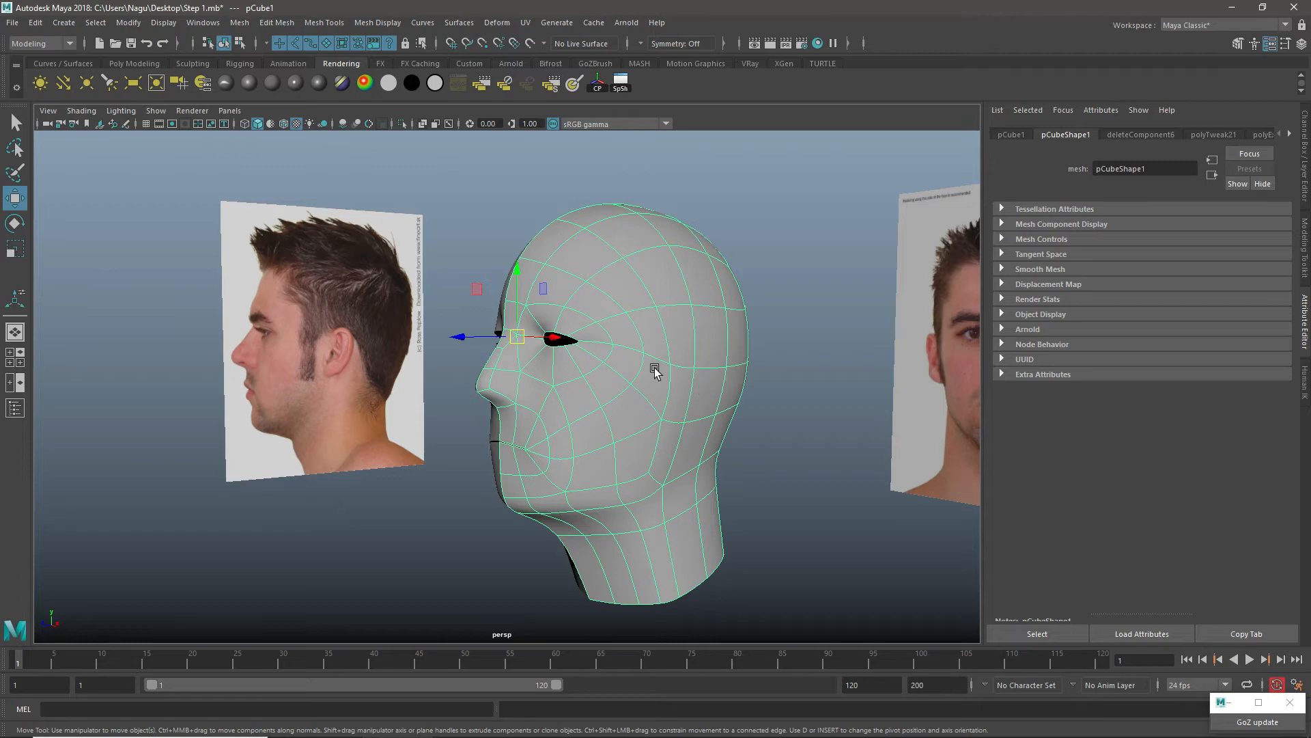
scroll(634, 392, "up", 2)
right_click_drag(651, 295, 692, 276)
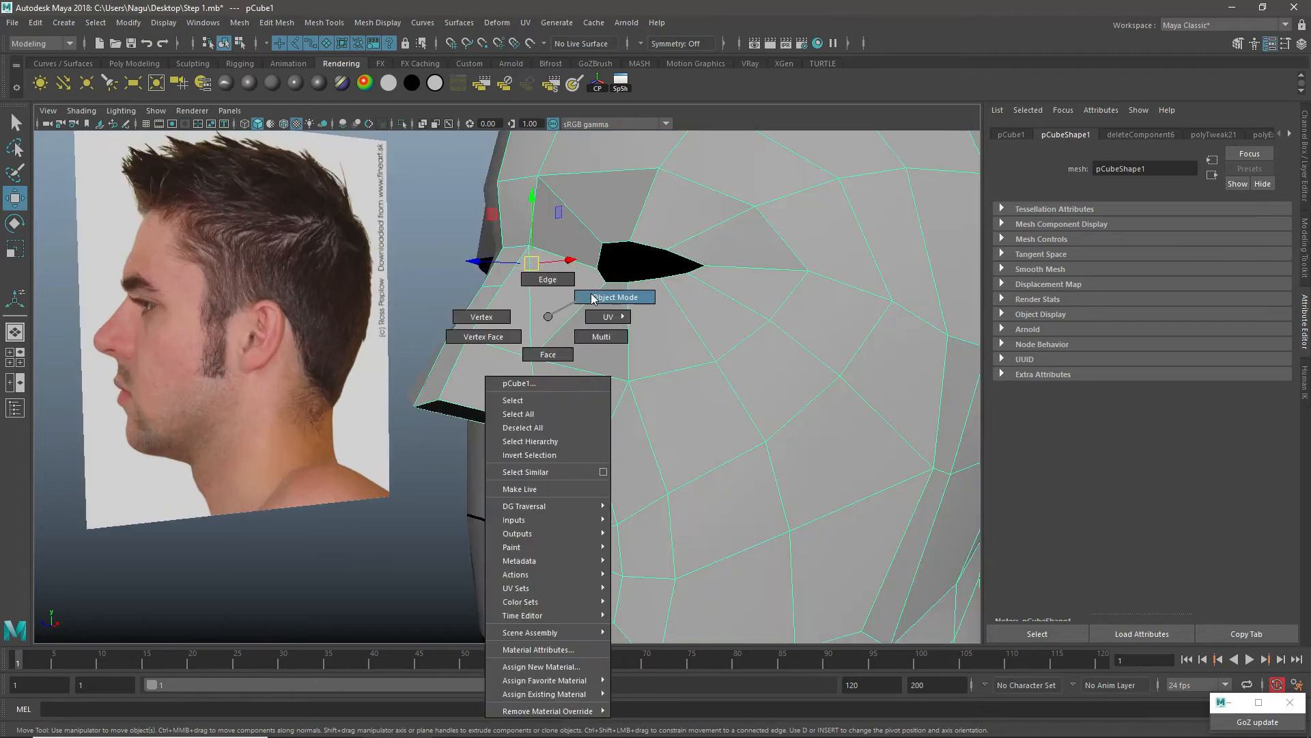
Step: Switch to vertex mode and reposition the nose tip vertices in depth and height to refine the underside of the nose
left_click_drag(597, 330, 556, 382, "alt")
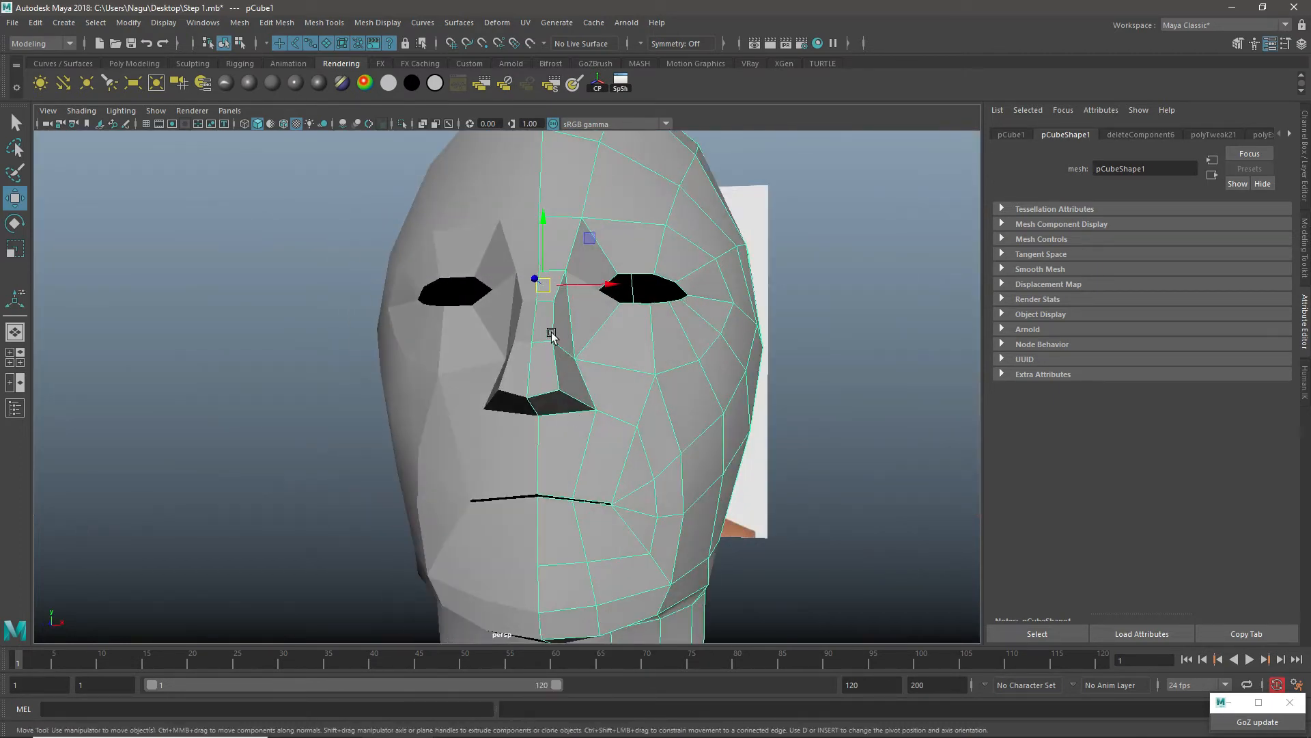
right_click_drag(551, 332, 599, 310)
left_click_drag(601, 397, 544, 413, "alt")
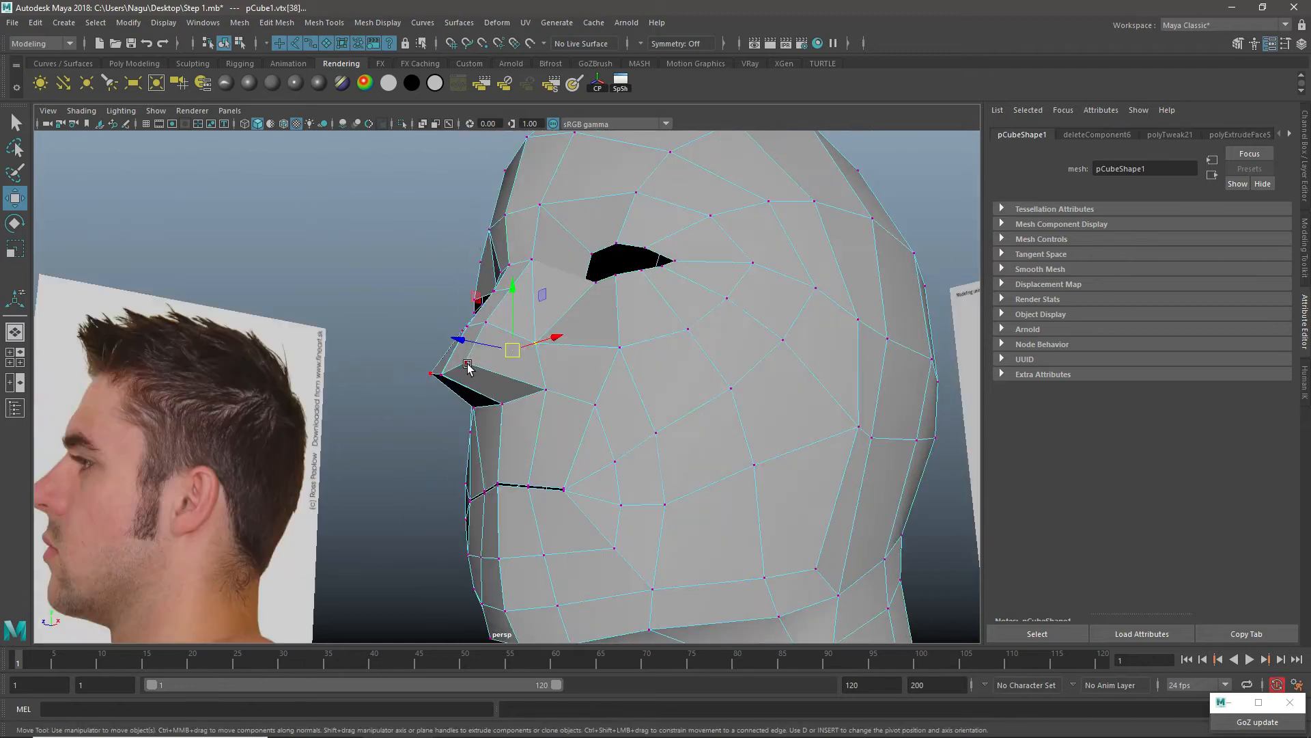
left_click(467, 364)
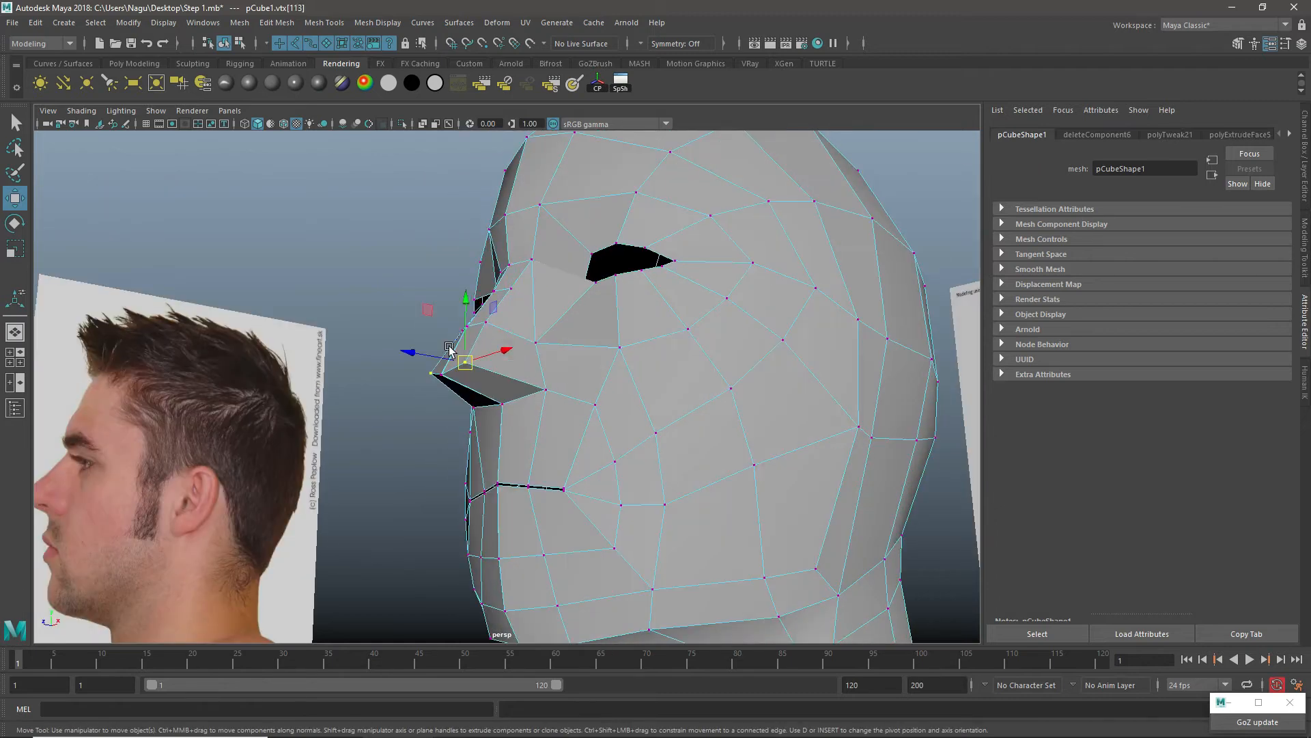
left_click_drag(408, 353, 592, 414)
left_click_drag(571, 345, 543, 349)
left_click(540, 417)
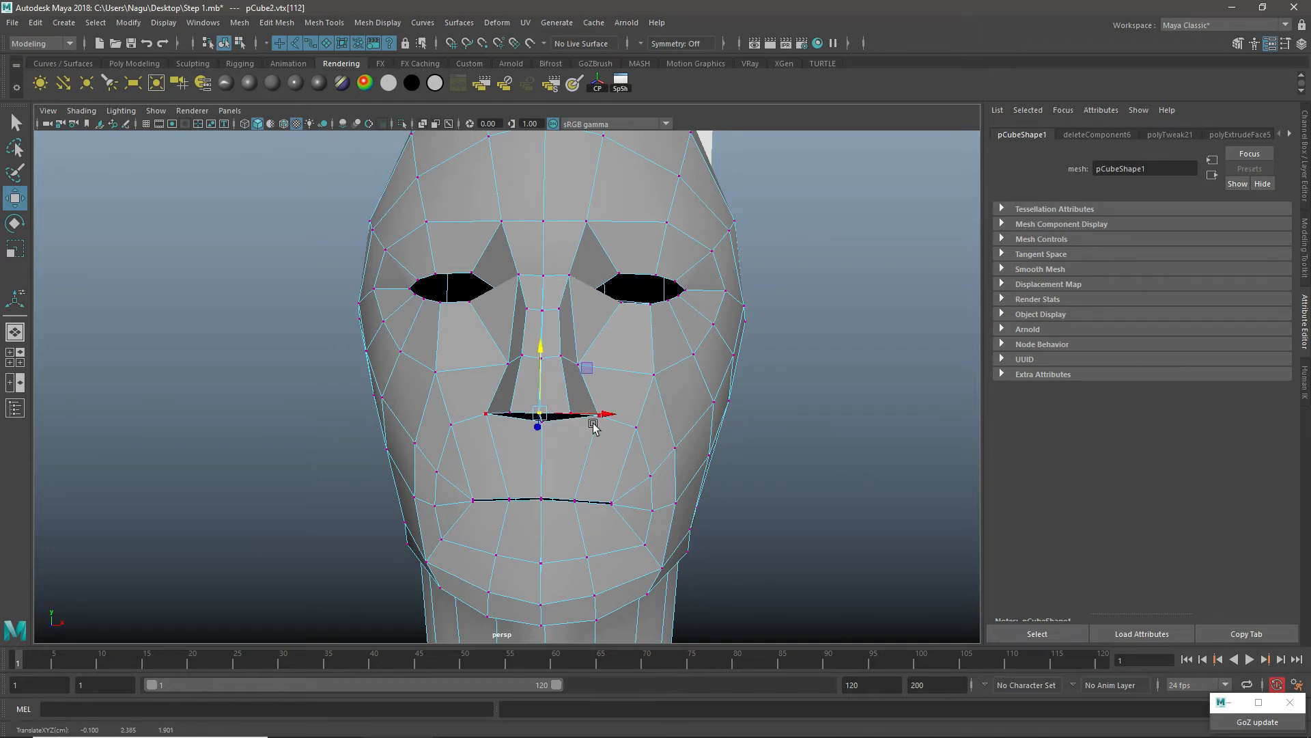
right_click_drag(593, 427, 688, 439, "alt")
left_click_drag(687, 439, 613, 401, "alt")
left_click_drag(534, 356, 642, 327, "alt")
right_click_drag(554, 331, 620, 311)
left_click(561, 453)
Step: Switch to the front view and return the half-head mesh to object mode
key("space")
key("space")
scroll(362, 526, "down", 5)
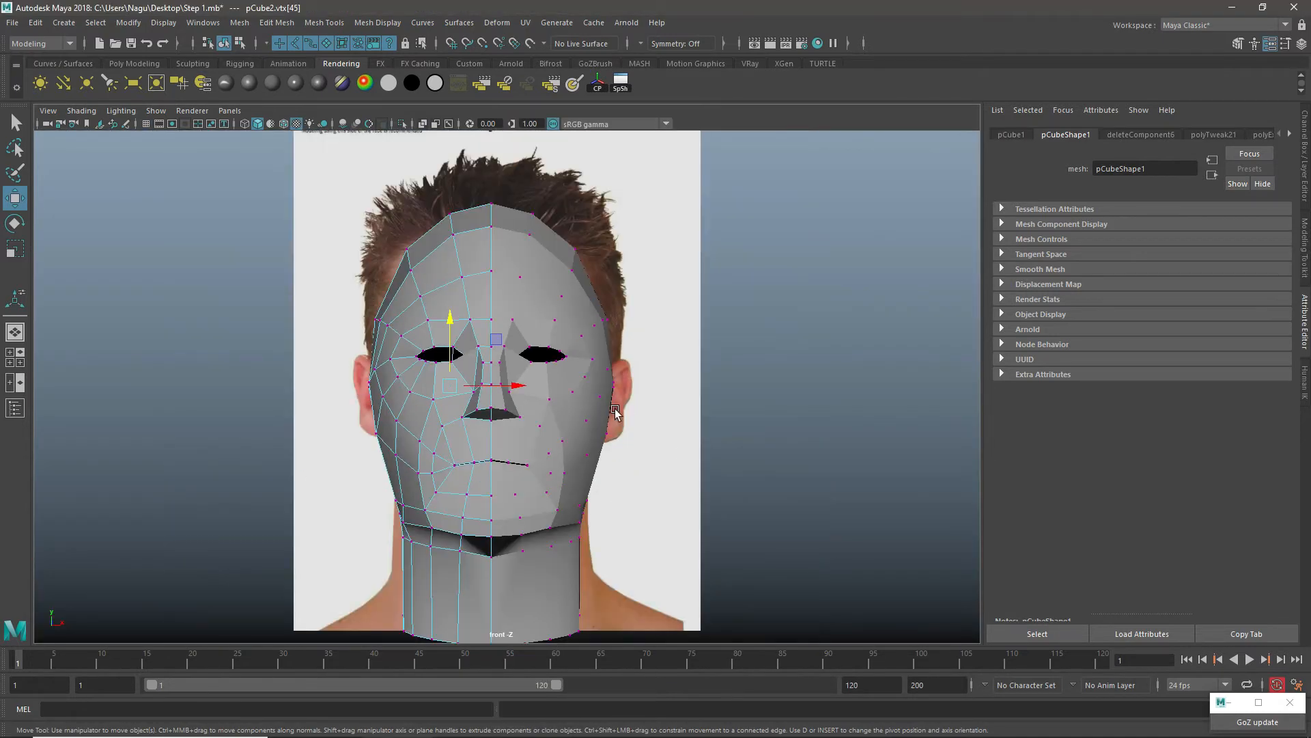
left_click(552, 409)
right_click_drag(552, 408, 618, 308)
scroll(514, 459, "up", 5)
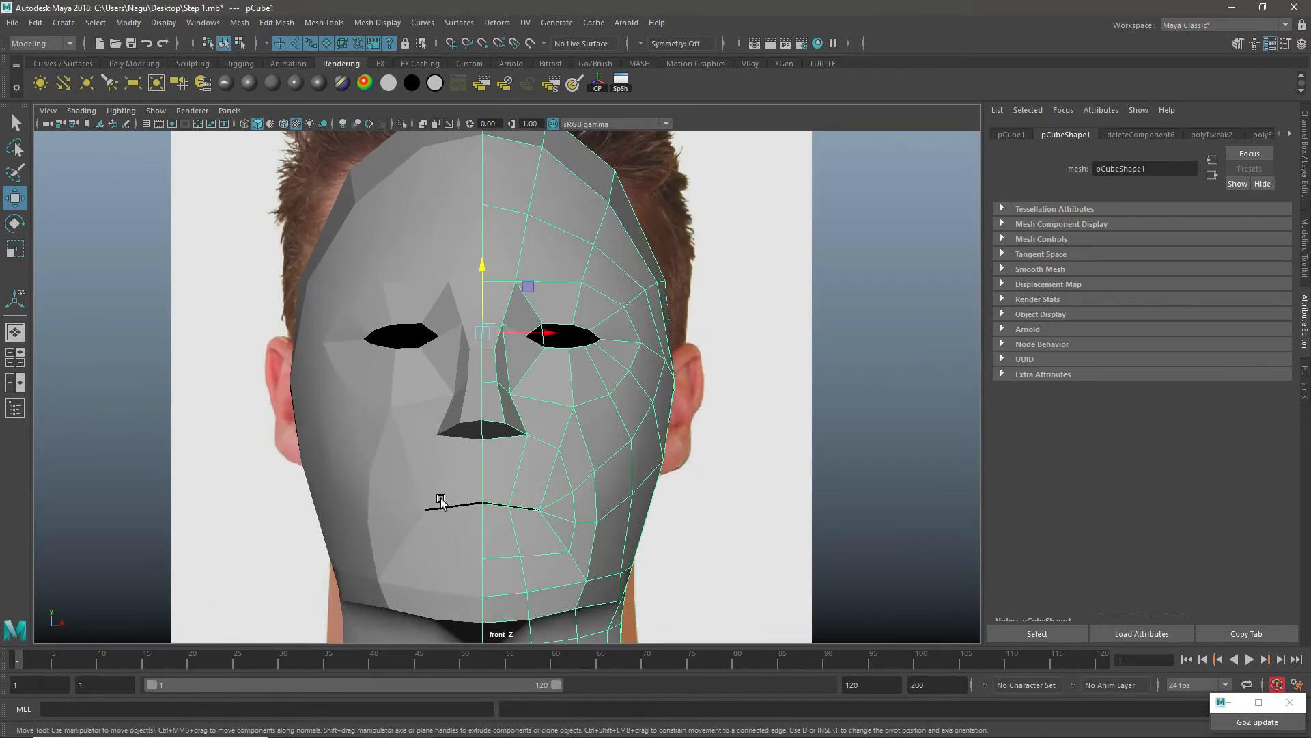
Step: Switch to vertex mode, move the vertices at the mouth corner to round off the end of the mouth opening, and return to object mode
scroll(568, 486, "up", 3)
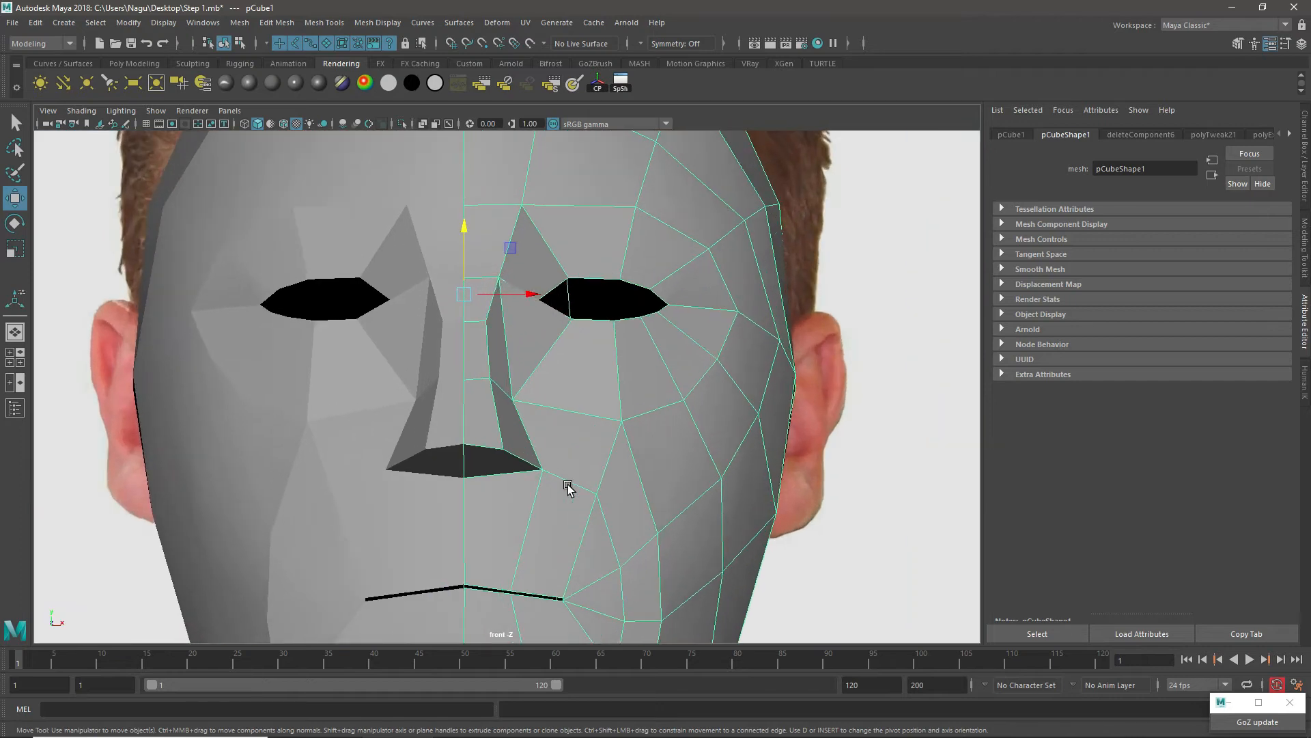
scroll(606, 555, "up", 6)
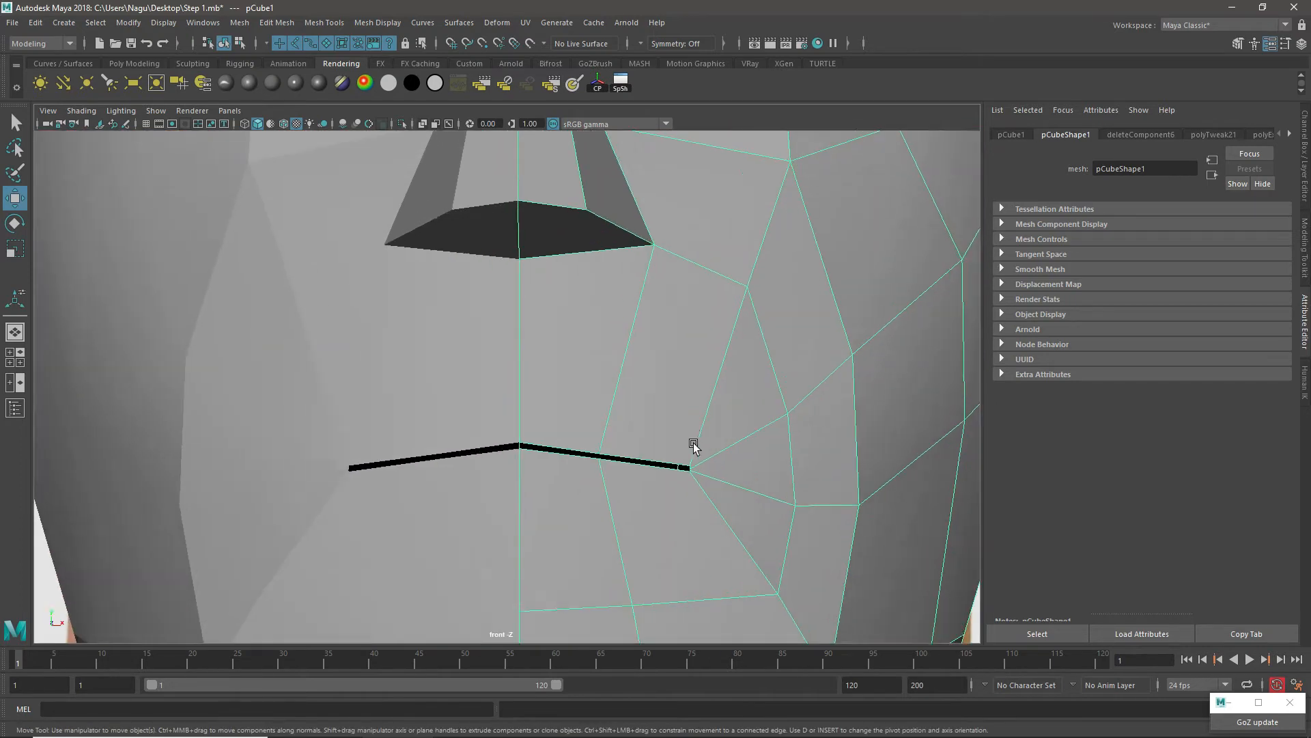
scroll(523, 389, "up", 3)
right_click_drag(544, 413, 460, 325)
left_click(543, 470)
left_click_drag(549, 471, 554, 478)
scroll(558, 478, "down", 5)
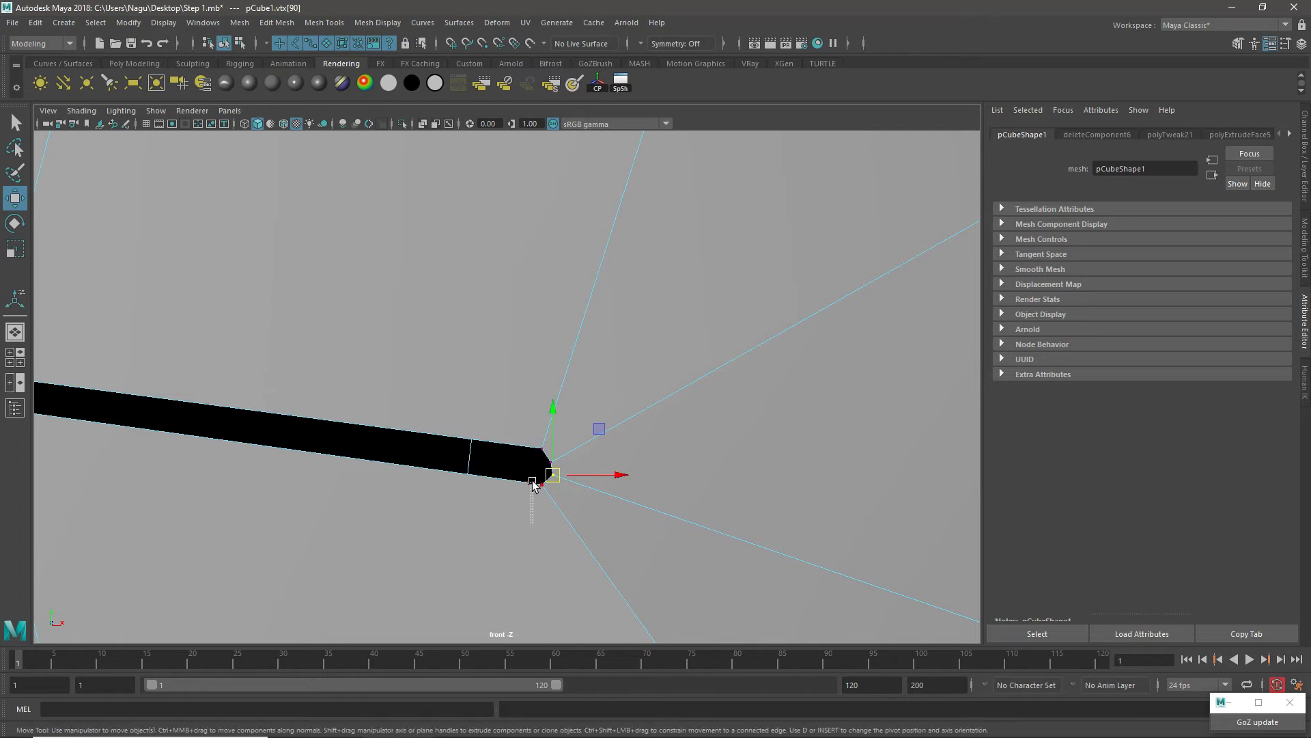
key("F8")
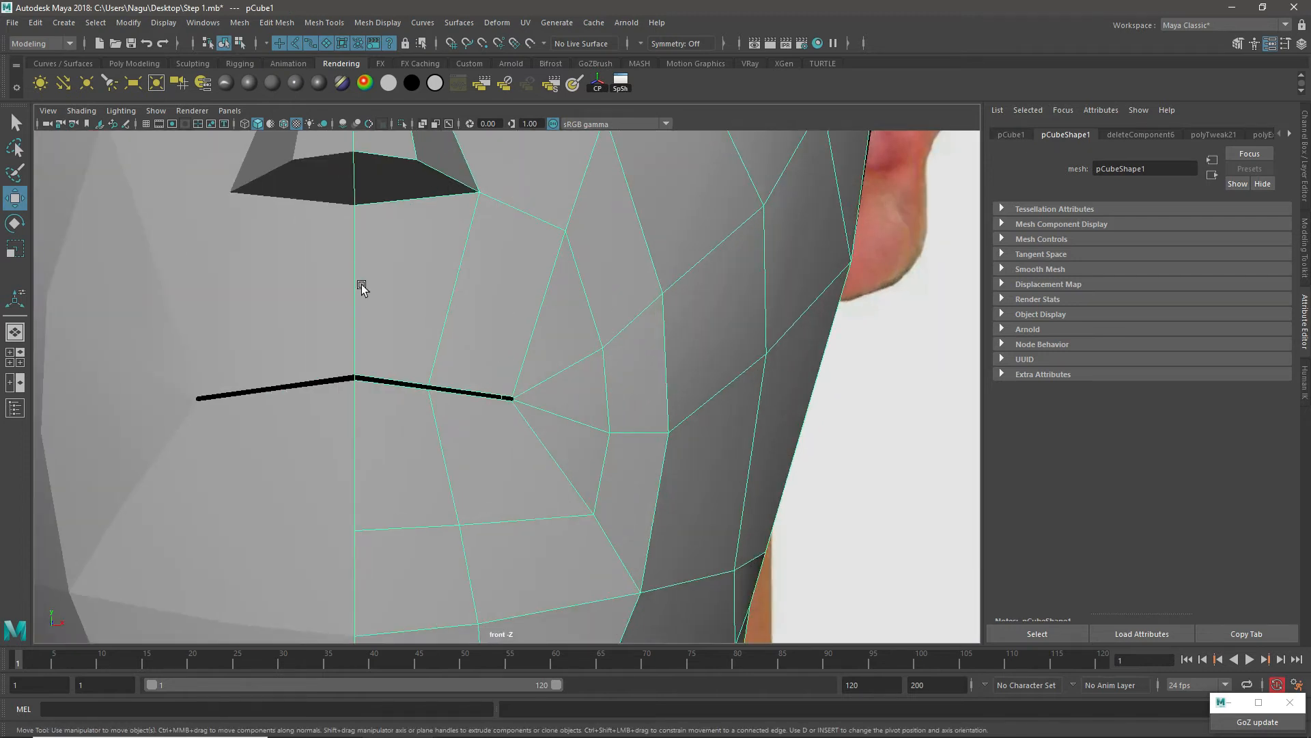
right_click_drag(502, 265, 441, 261, "shift")
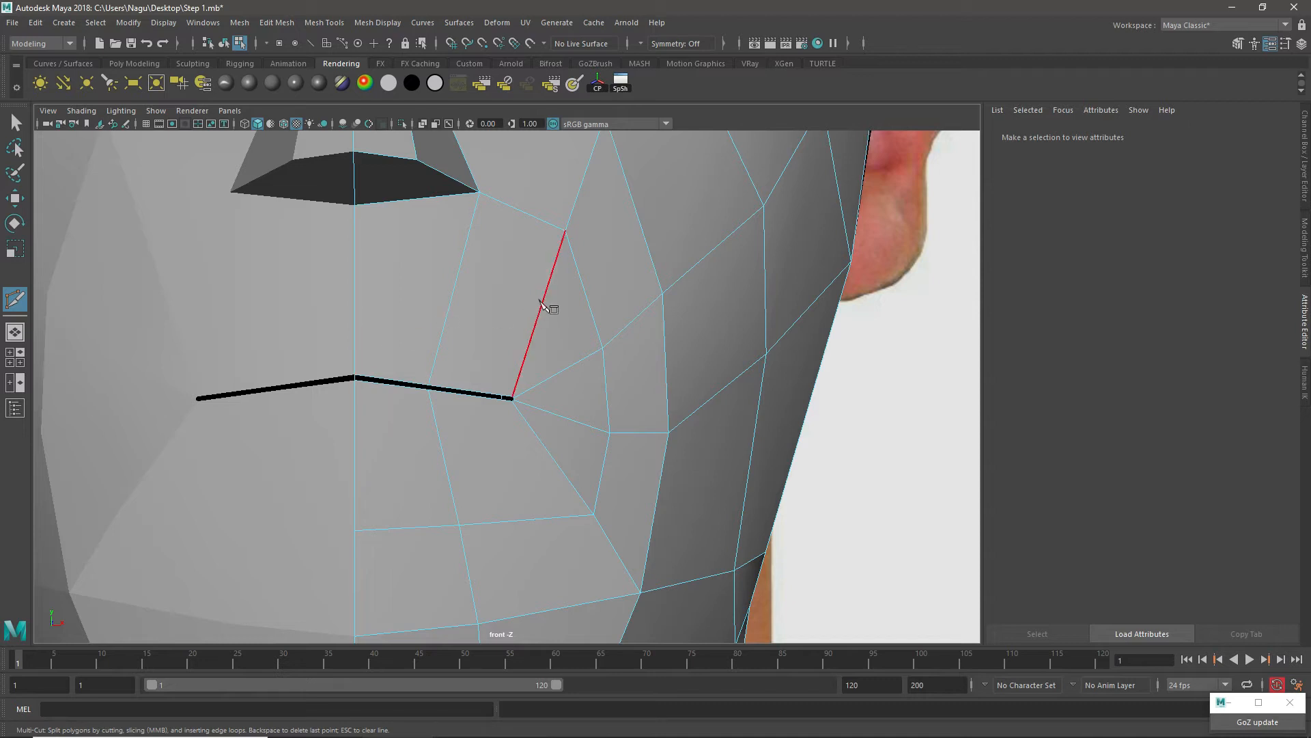
left_click(203, 83)
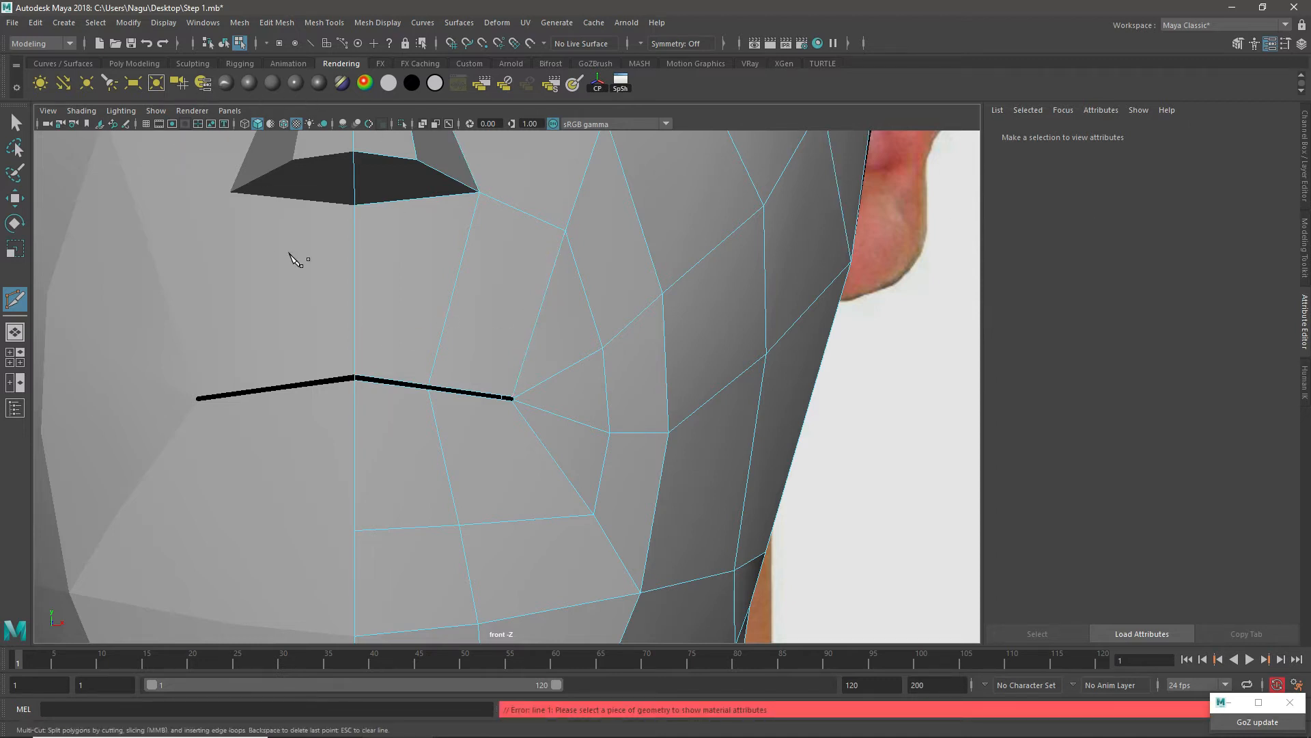
key("e")
key("w")
Step: Select the head in object mode and raise its Blinn material's transparency to nearly full so the lips in the reference photo show through
right_click_drag(502, 252, 546, 236)
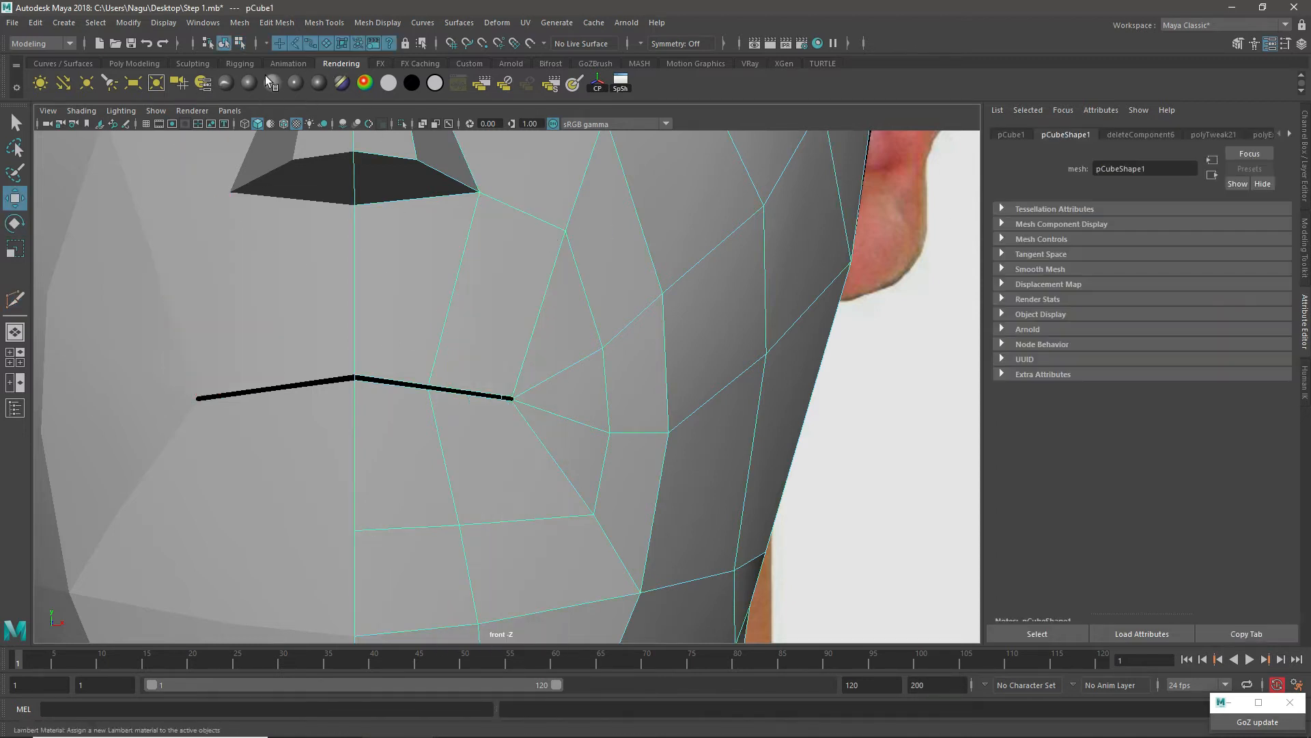
left_click(203, 83)
left_click_drag(1213, 301, 1244, 301)
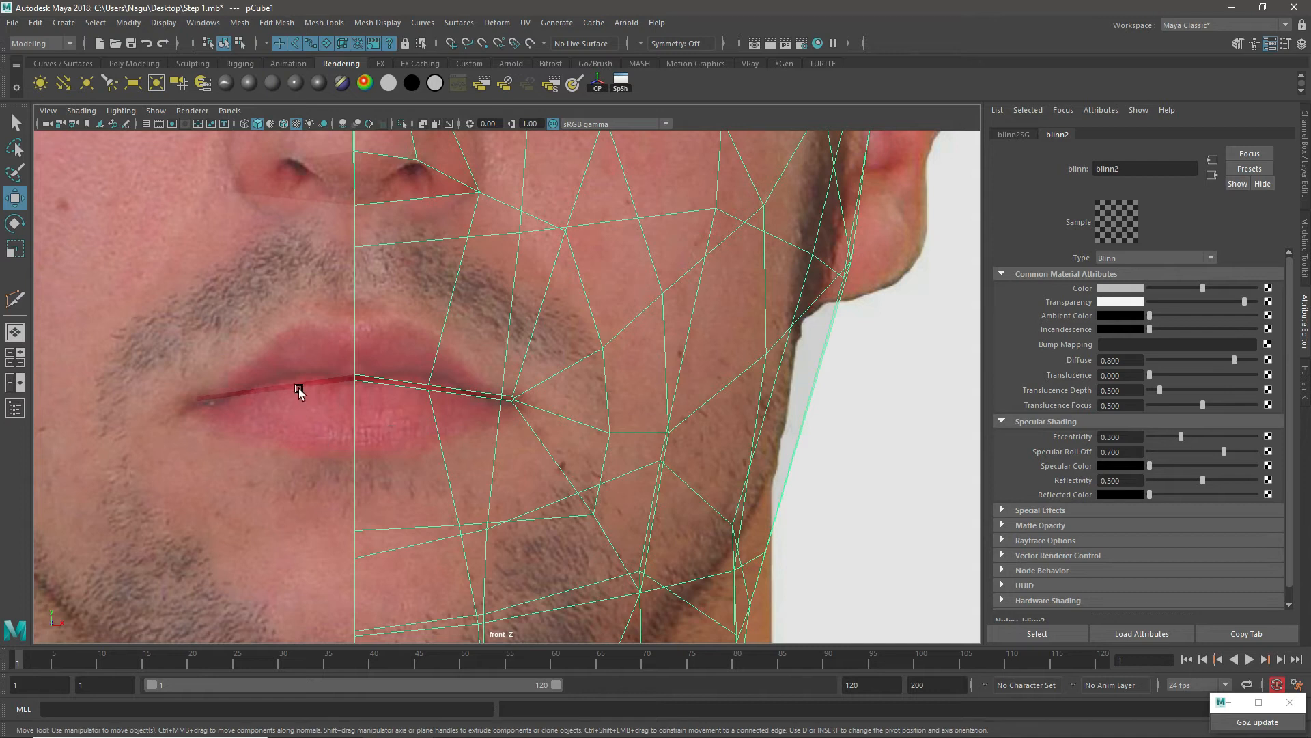
Step: Start a Multi-Cut at the upper lip's centre line and trace the lip's upper edge over its peak toward the mouth corner
right_click_drag(557, 241, 484, 241, "shift")
scroll(403, 334, "up", 2)
left_click(325, 316)
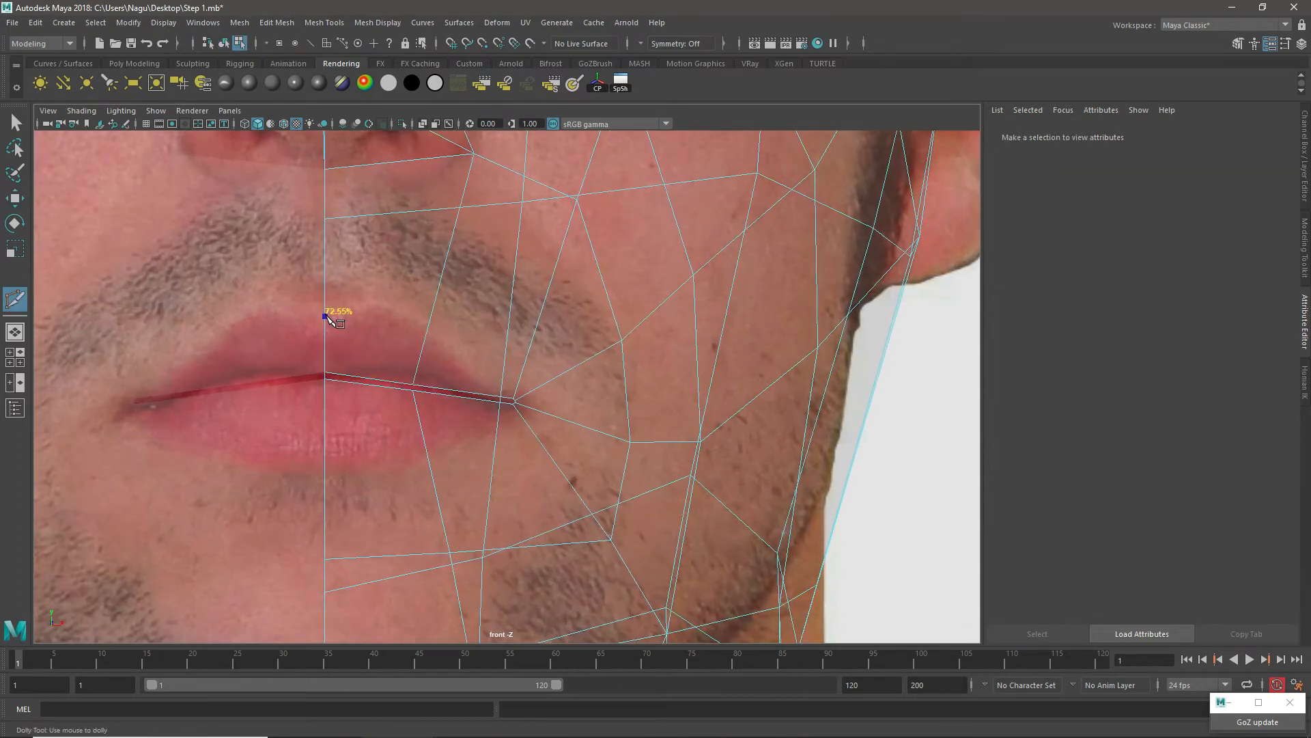
left_click(374, 303)
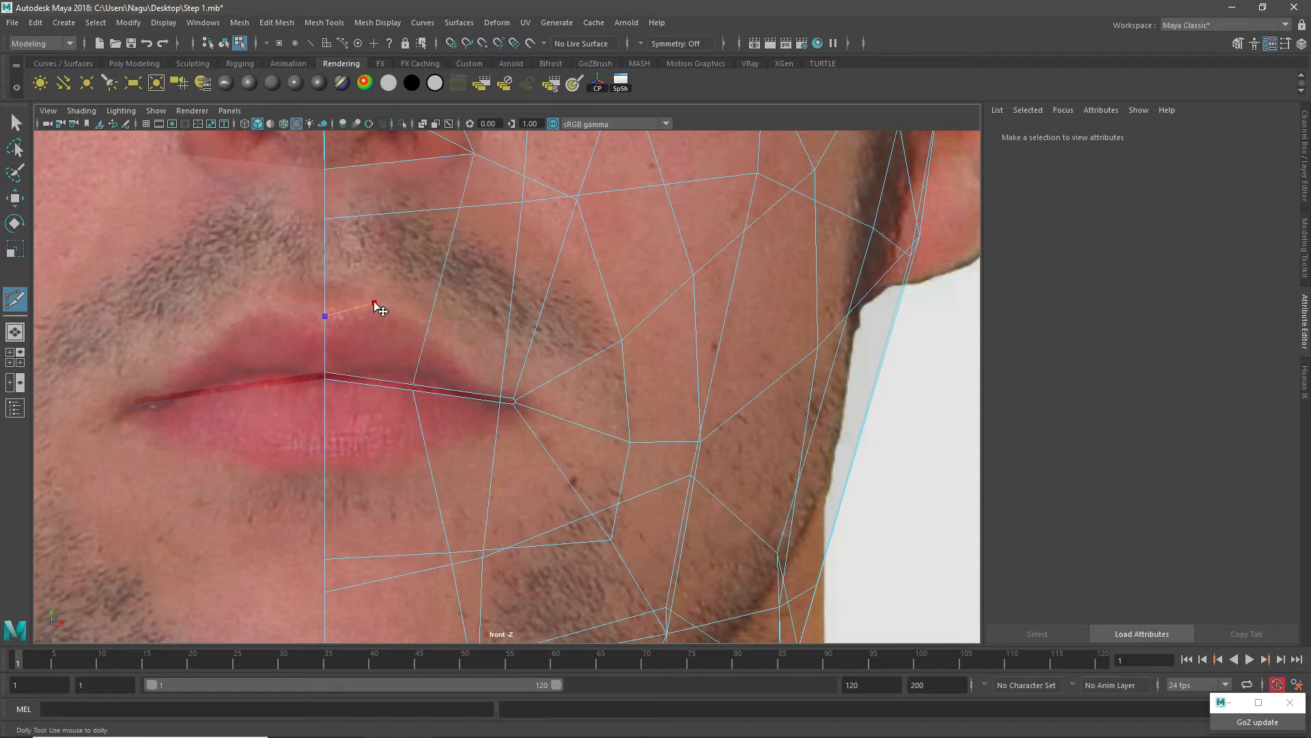
left_click(428, 325)
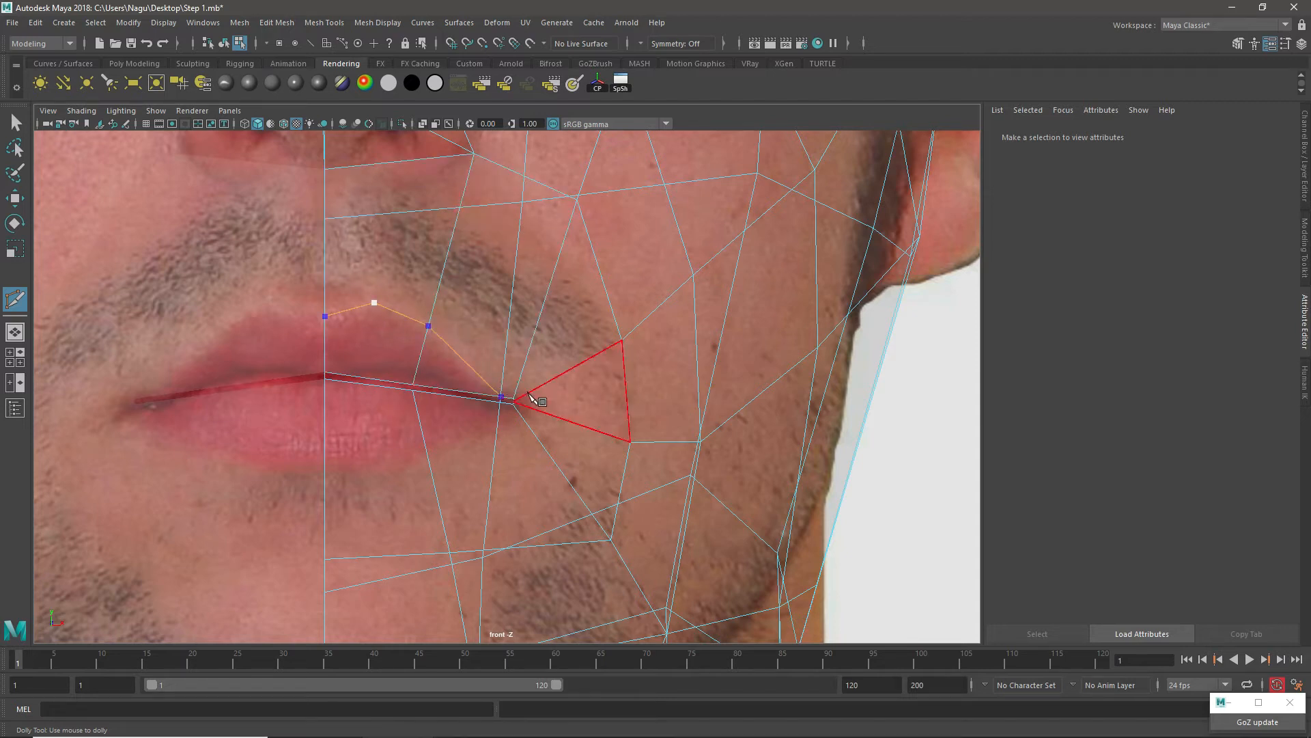
left_click(505, 375)
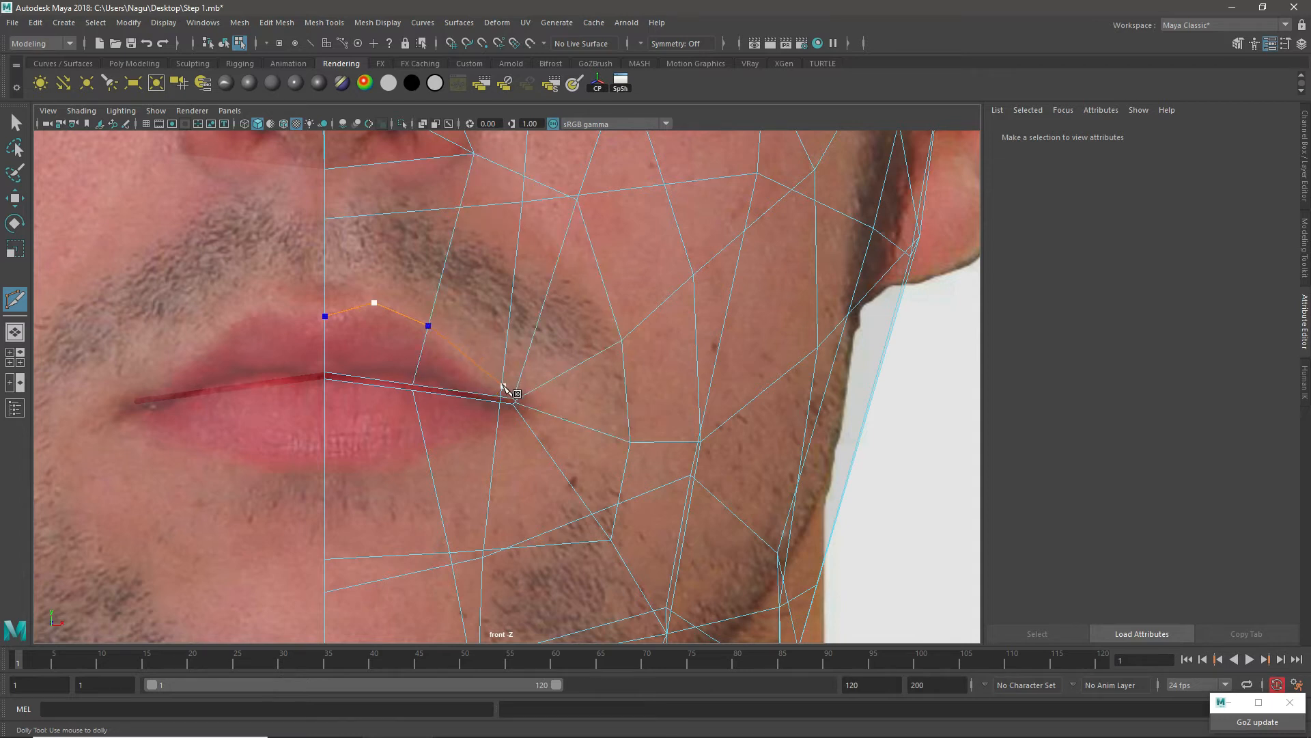
Step: Continue the cut around the mouth corner, placing a point on each edge that radiates from it
scroll(503, 387, "up", 10)
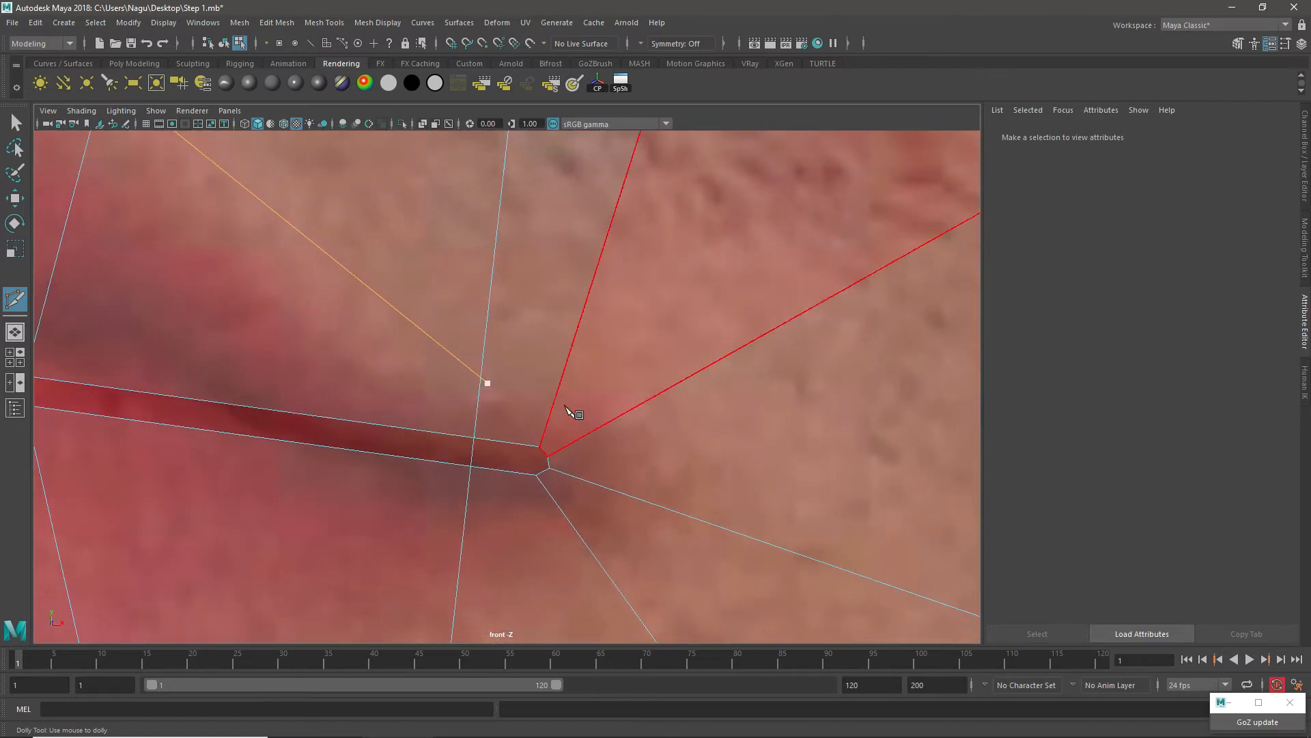
left_click(558, 396)
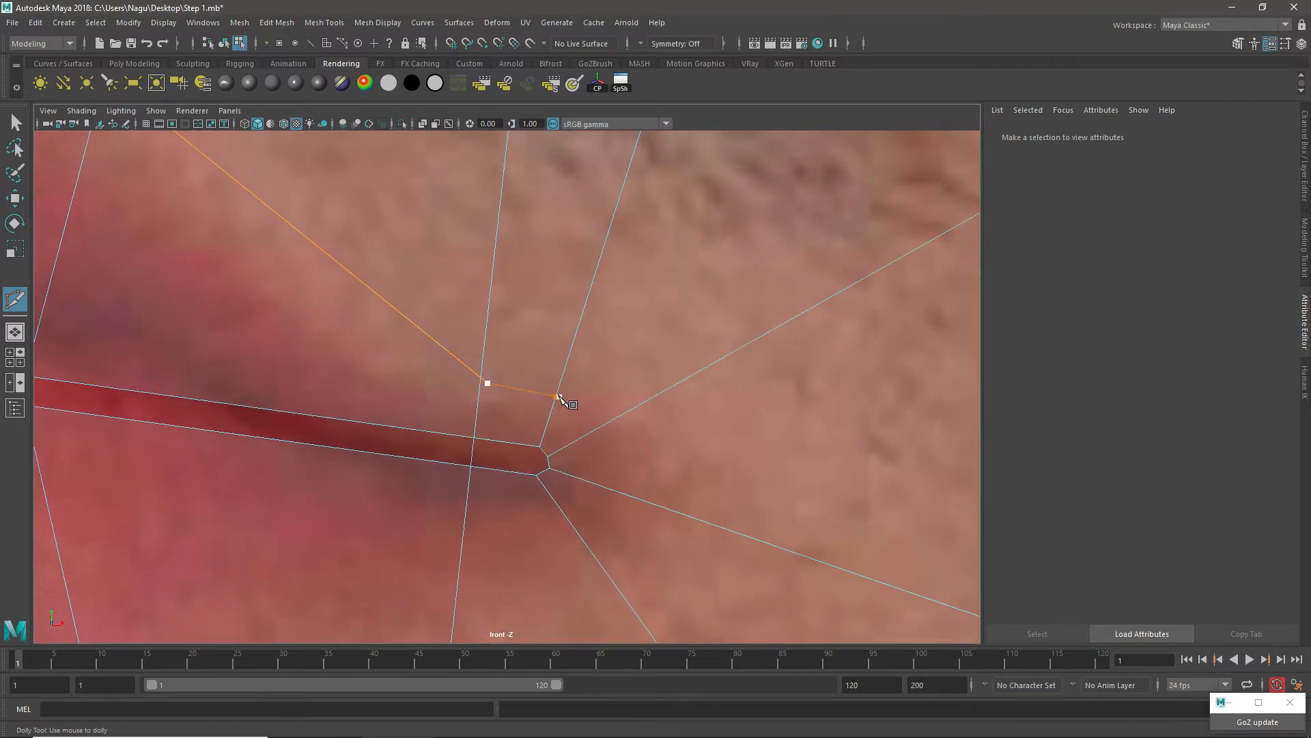
left_click(578, 441)
left_click(564, 448)
left_click(566, 476)
left_click(548, 492)
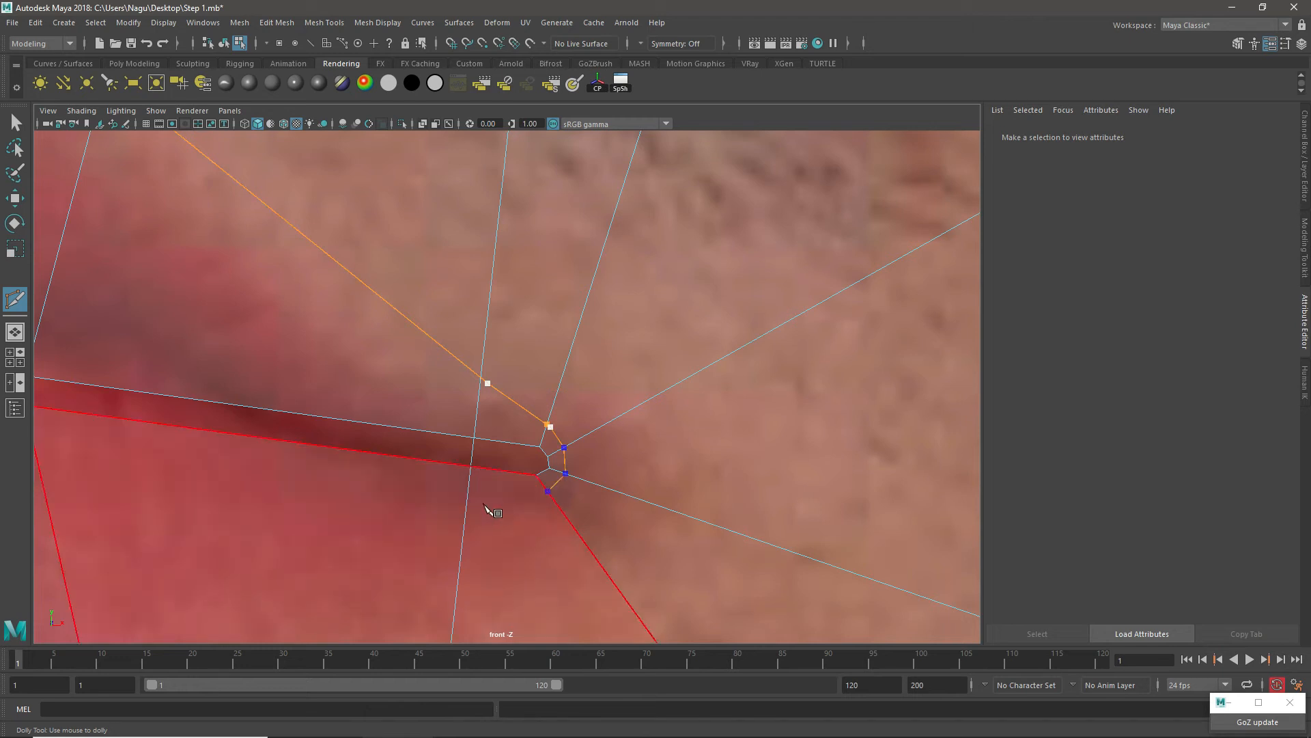
Step: Continue the cut along the lower lip's bottom edge to the centre line, complete it and return to object mode
scroll(401, 474, "down", 10)
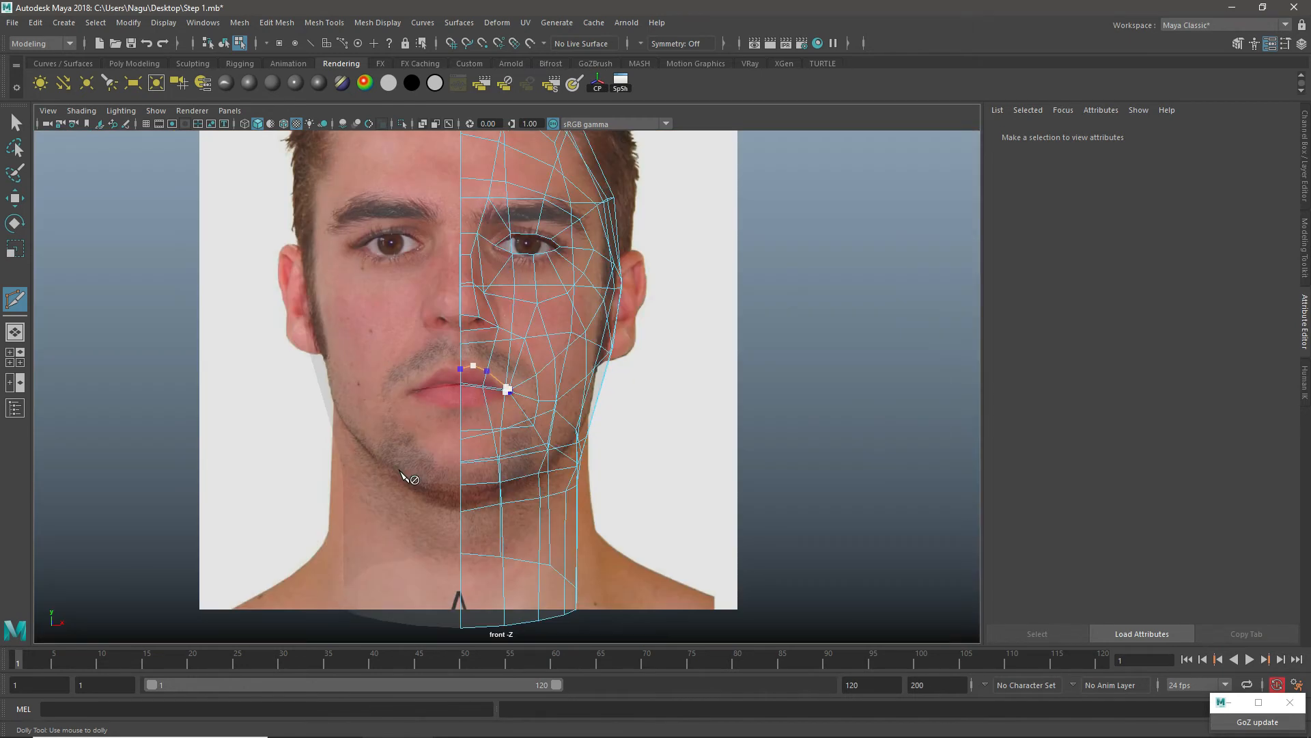
scroll(506, 390, "up", 10)
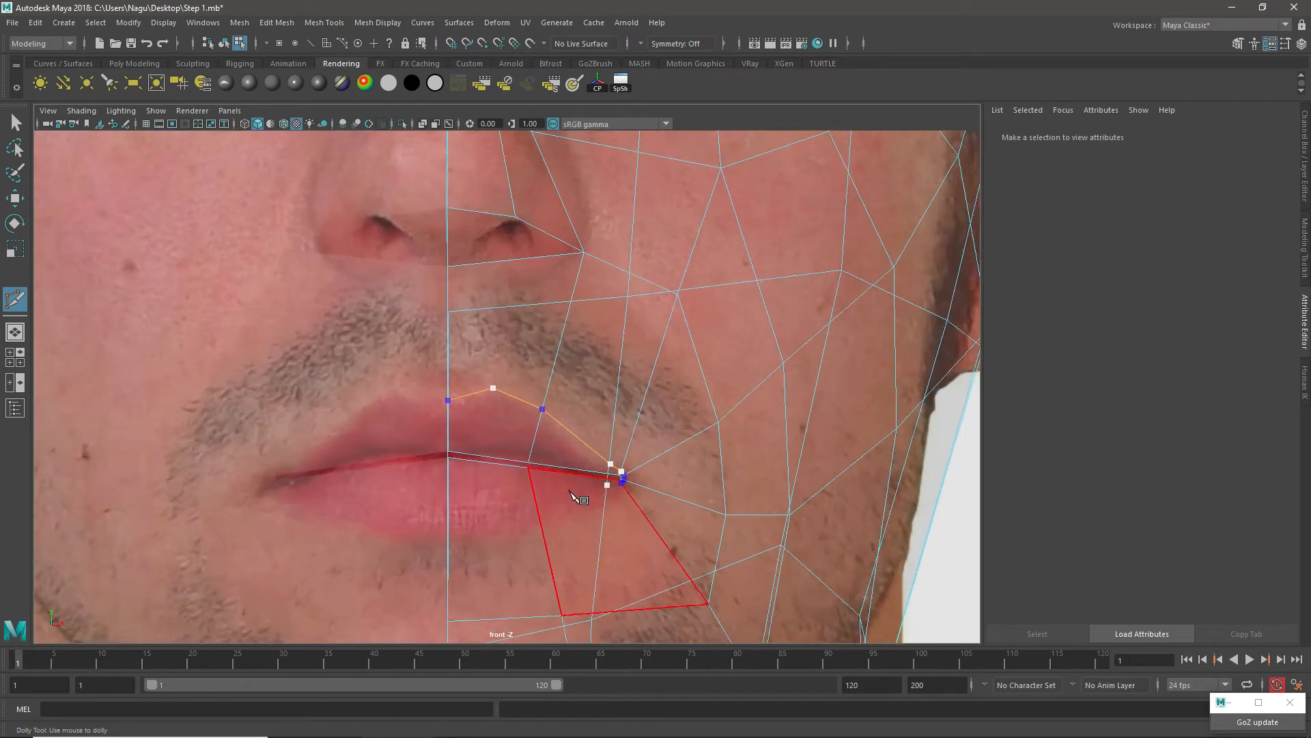
scroll(618, 487, "down", 3)
scroll(624, 459, "up", 6)
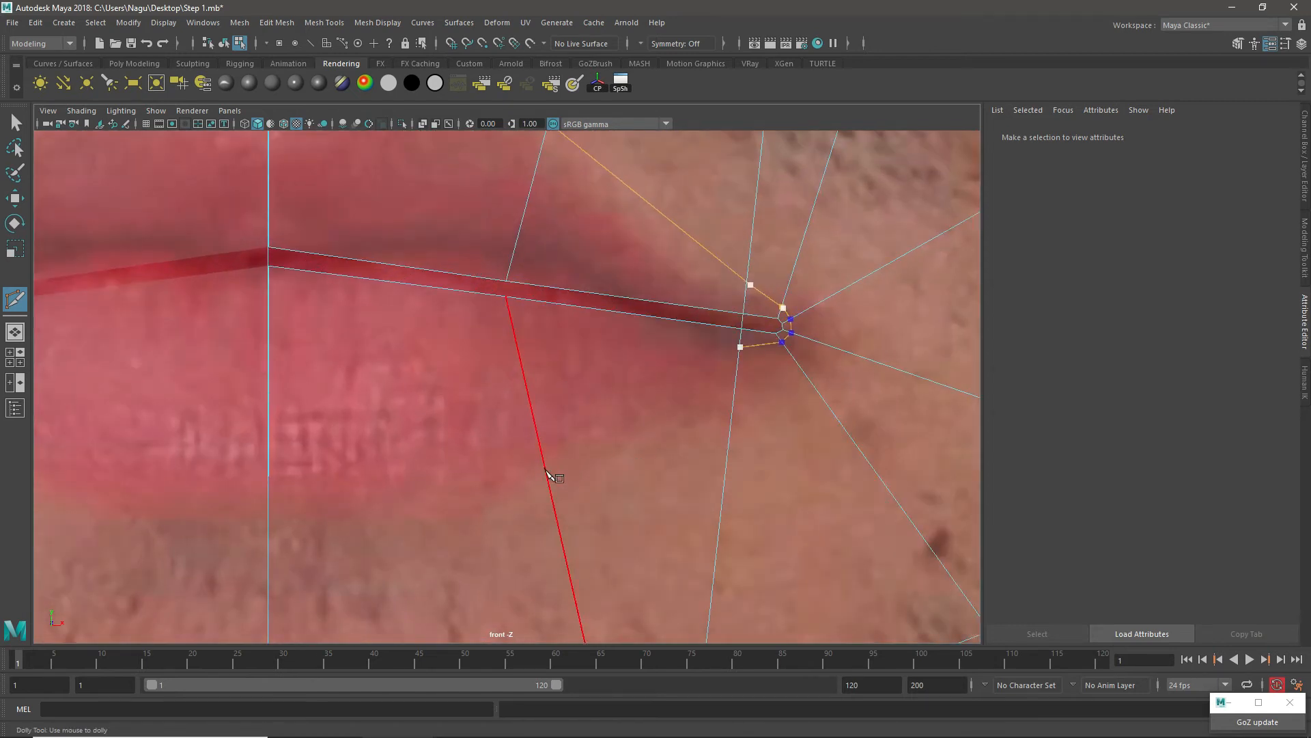
left_click(270, 505)
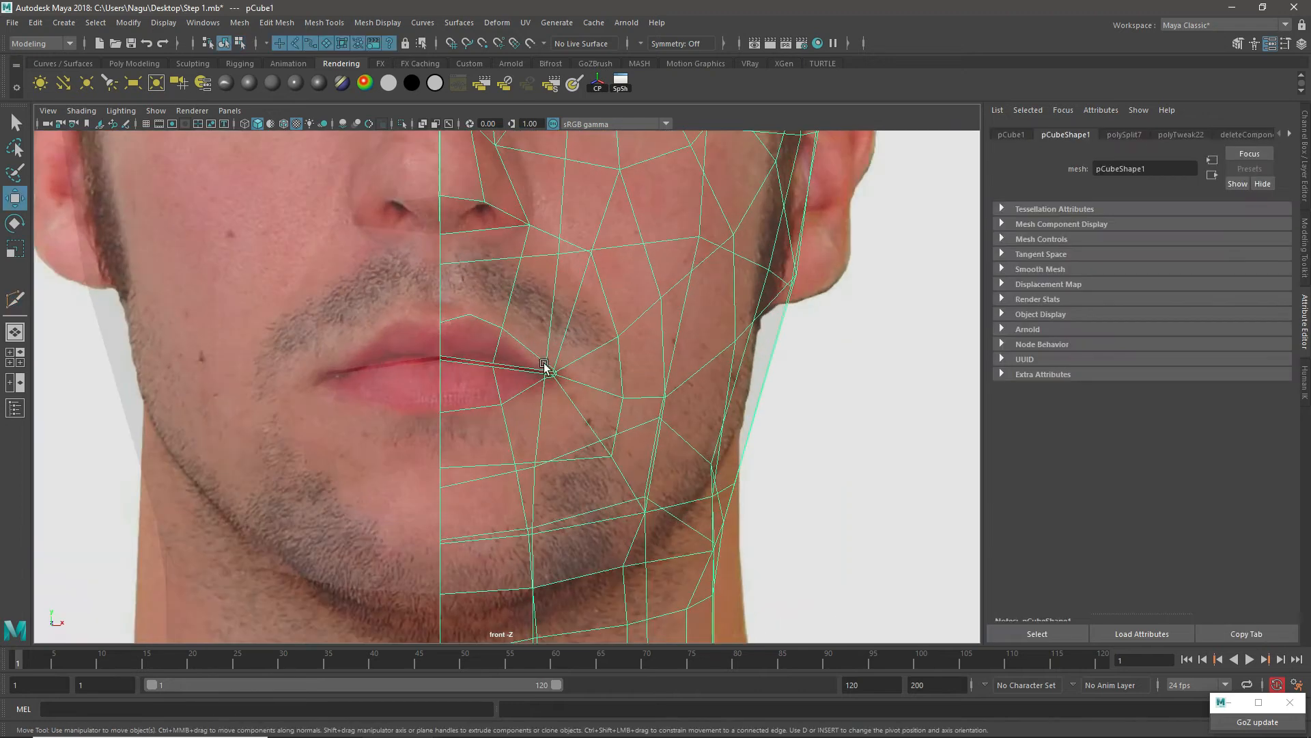
scroll(543, 367, "up", 4)
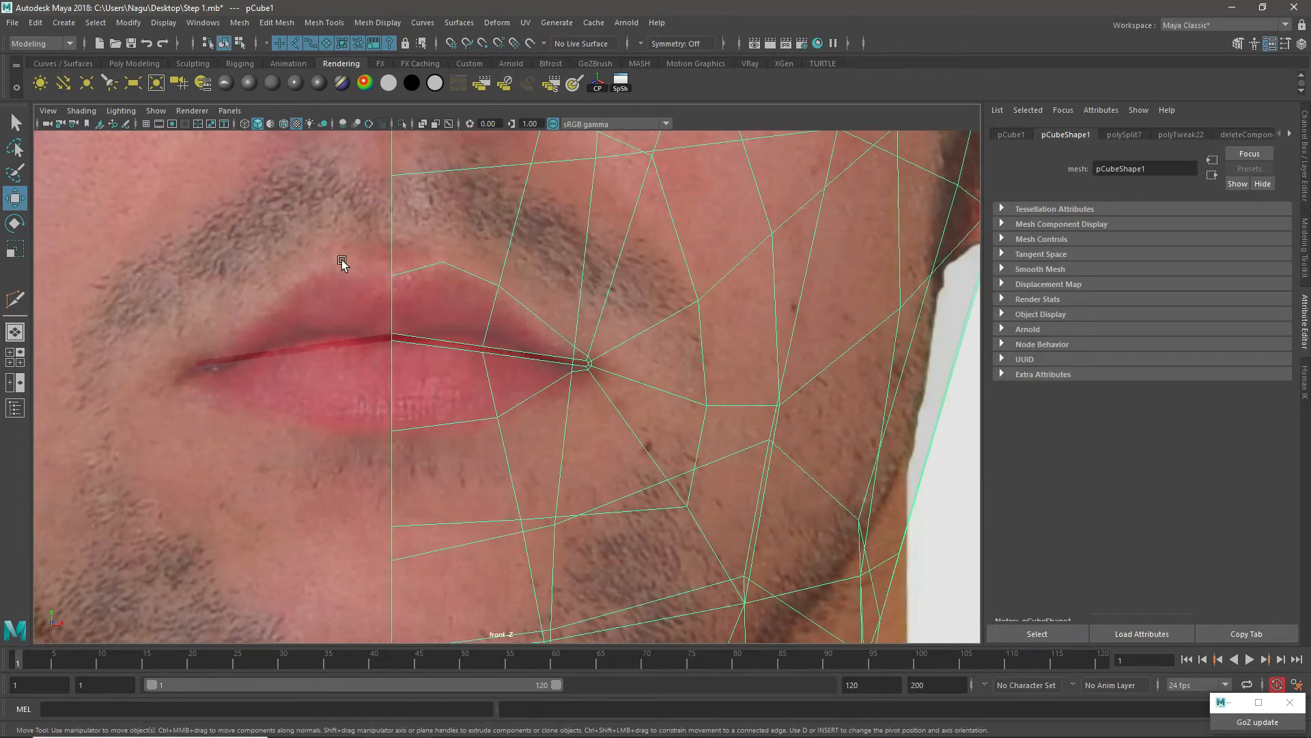
Step: Reposition the lower-lip loop vertex beside the mouth corner to follow the lip outline, and switch to edge selection
right_click_drag(426, 269, 332, 264)
left_click(437, 271)
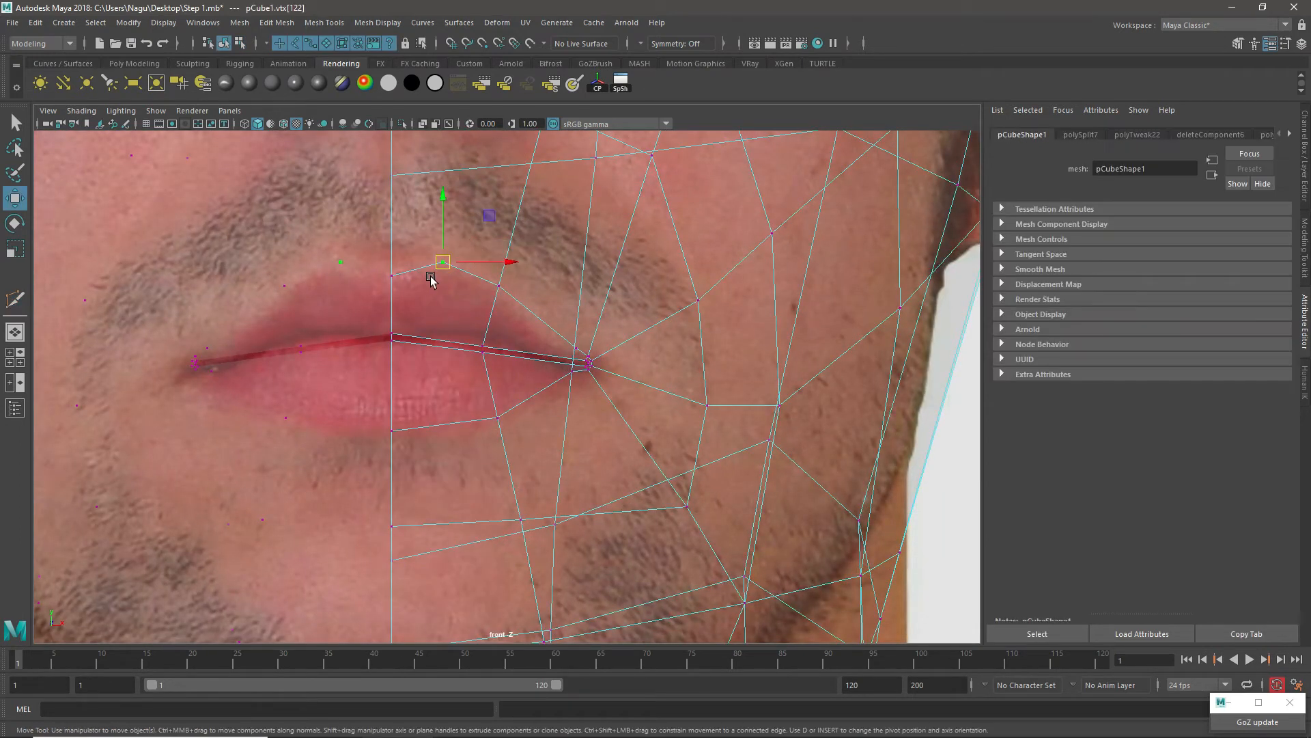
scroll(432, 266, "up", 2)
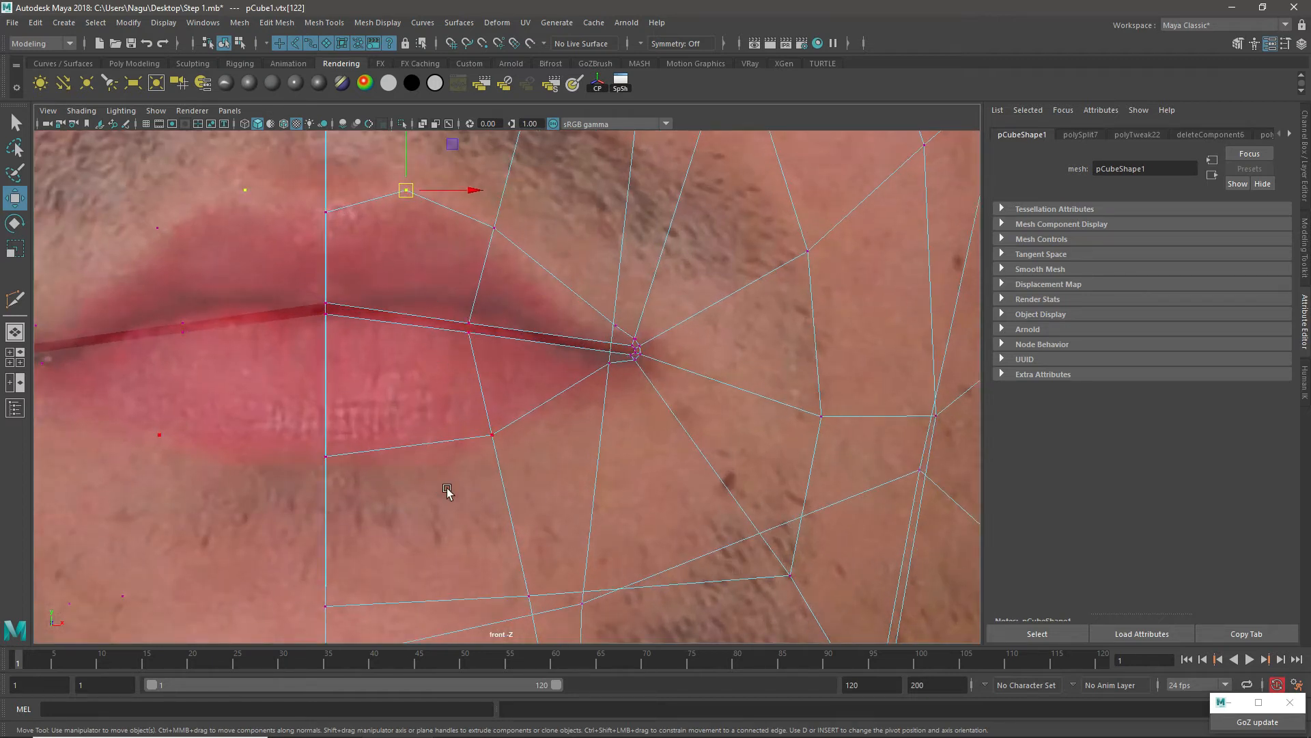
scroll(612, 318, "up", 2)
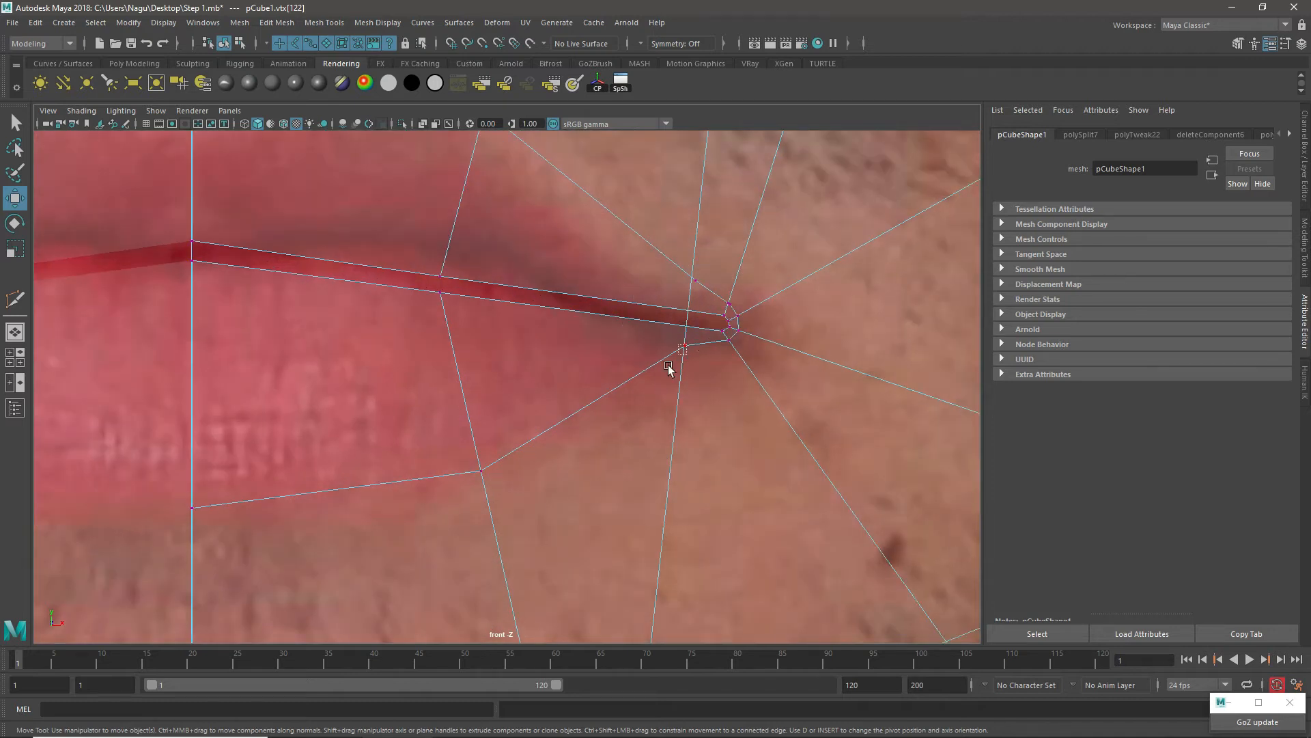
left_click_drag(668, 367, 693, 369)
scroll(789, 320, "up", 2)
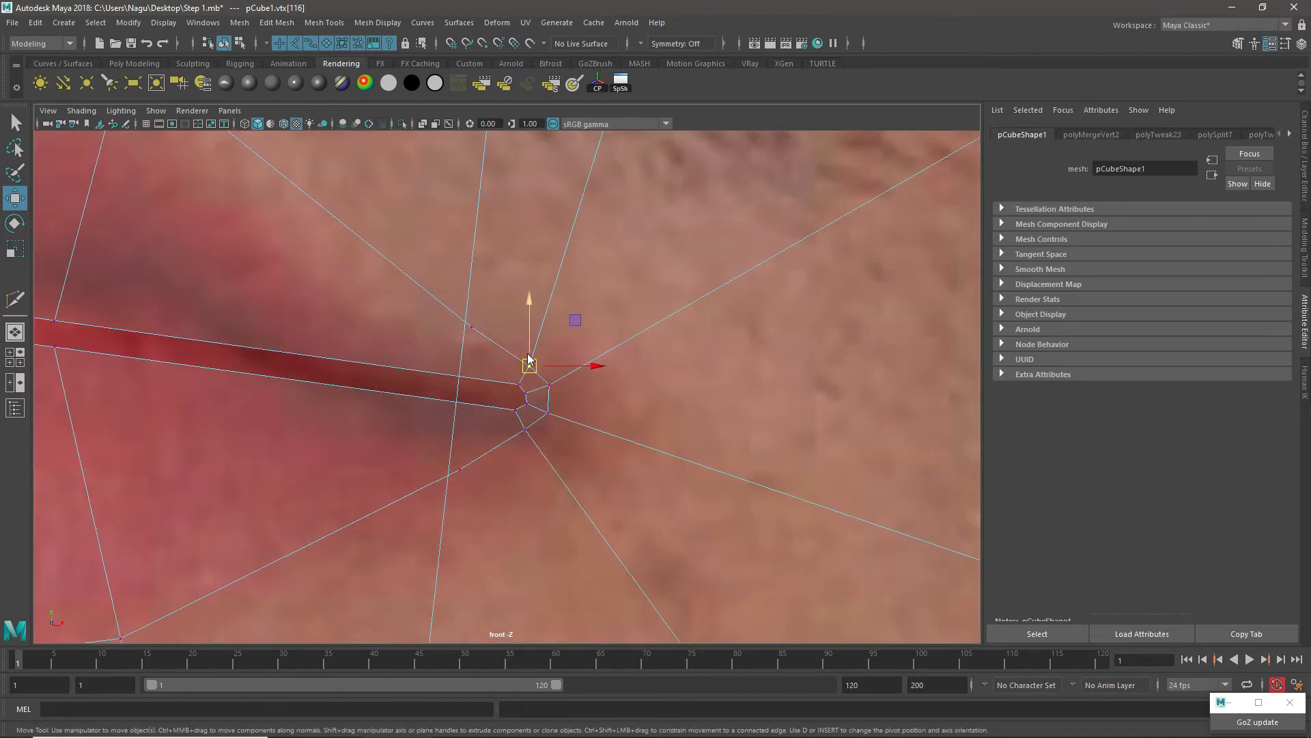
right_click_drag(528, 350, 529, 307)
left_click(539, 376)
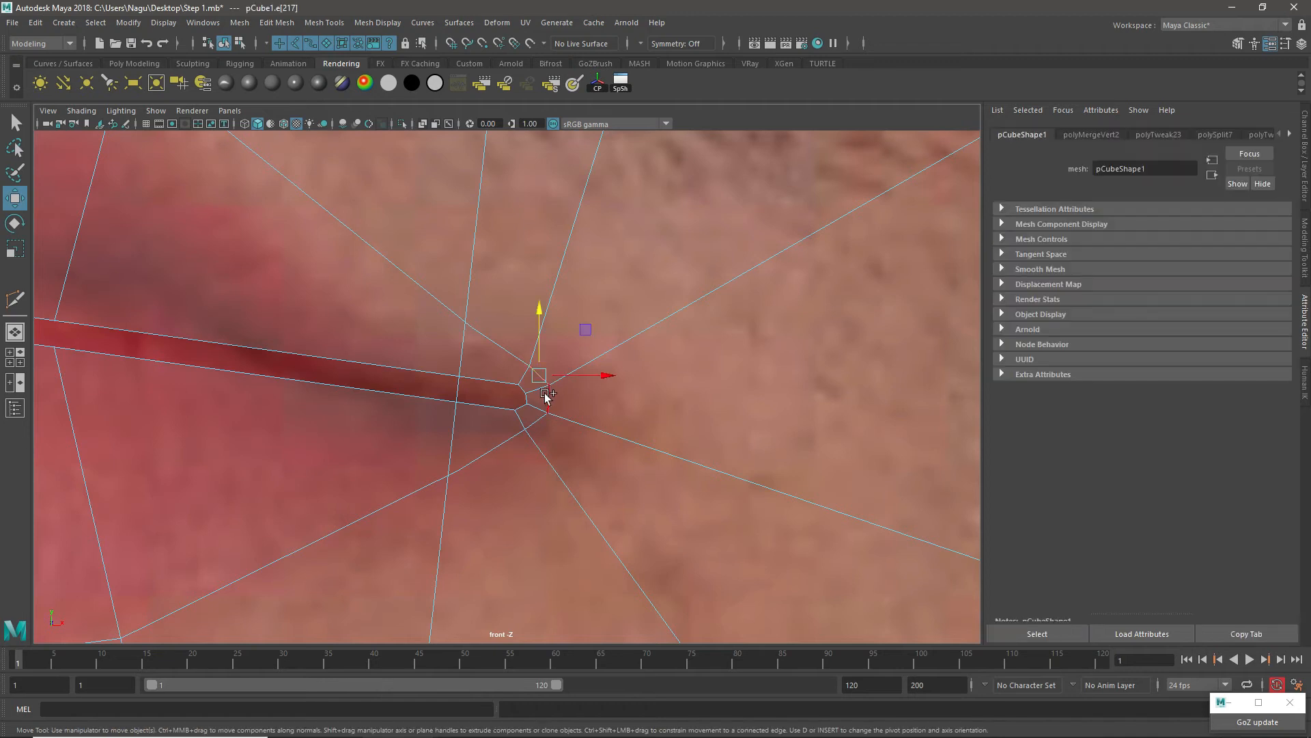
Step: Try to move the outer loop edges around the mouth corner outward, and undo the move
left_click(545, 395, "shift")
left_click(541, 421, "shift")
scroll(542, 422, "up", 1)
left_click_drag(542, 422, 545, 424, "ctrl+shift")
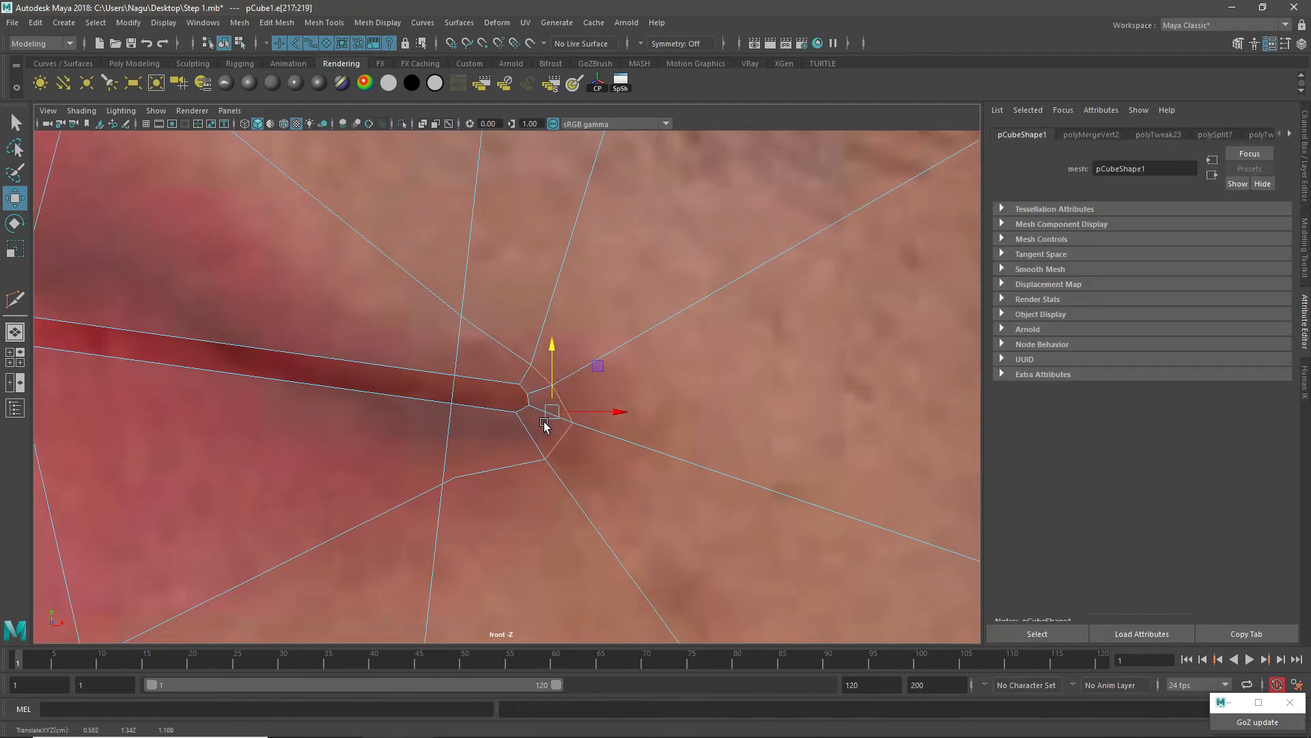
key("ctrl+z")
Step: Return the head to object mode and switch from the front view to the side view, framing the mouth
right_click_drag(518, 355, 556, 321)
right_click_drag(557, 321, 459, 337, "alt")
middle_click_drag(471, 341, 564, 346, "alt")
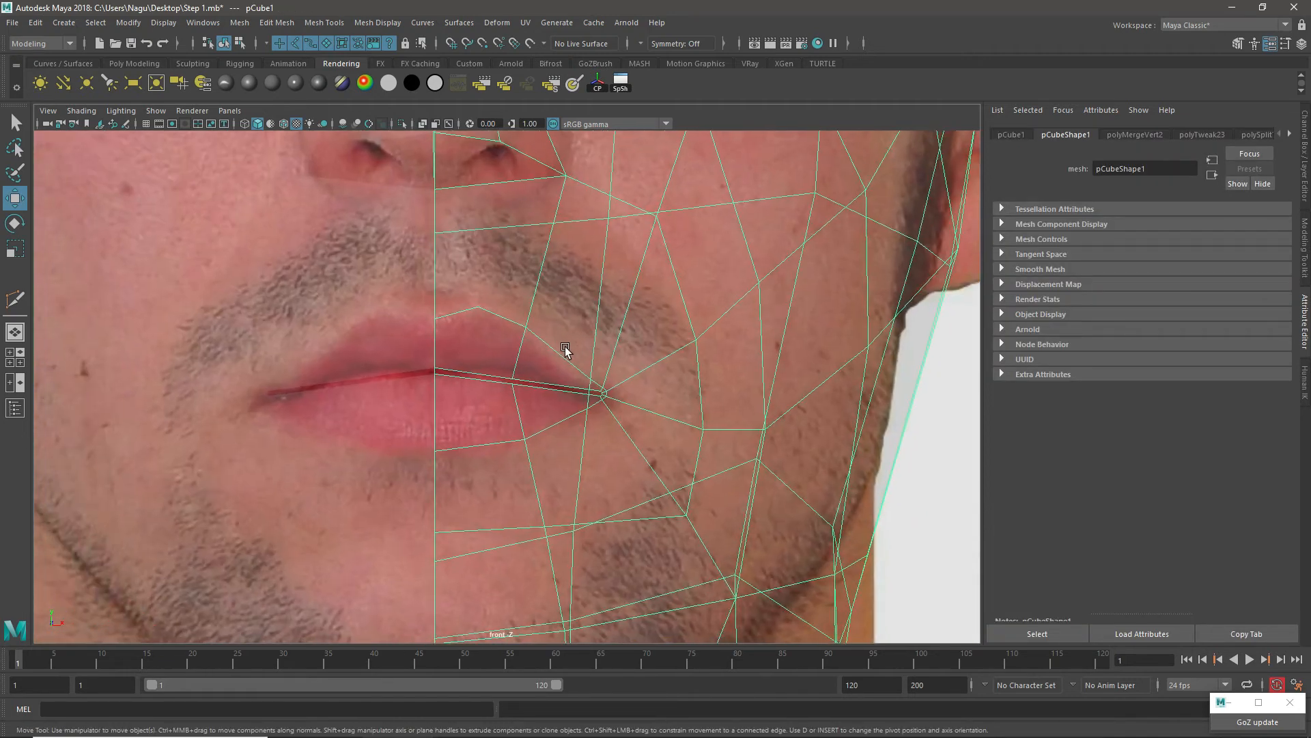
scroll(564, 346, "up", 2)
key("space")
key("space")
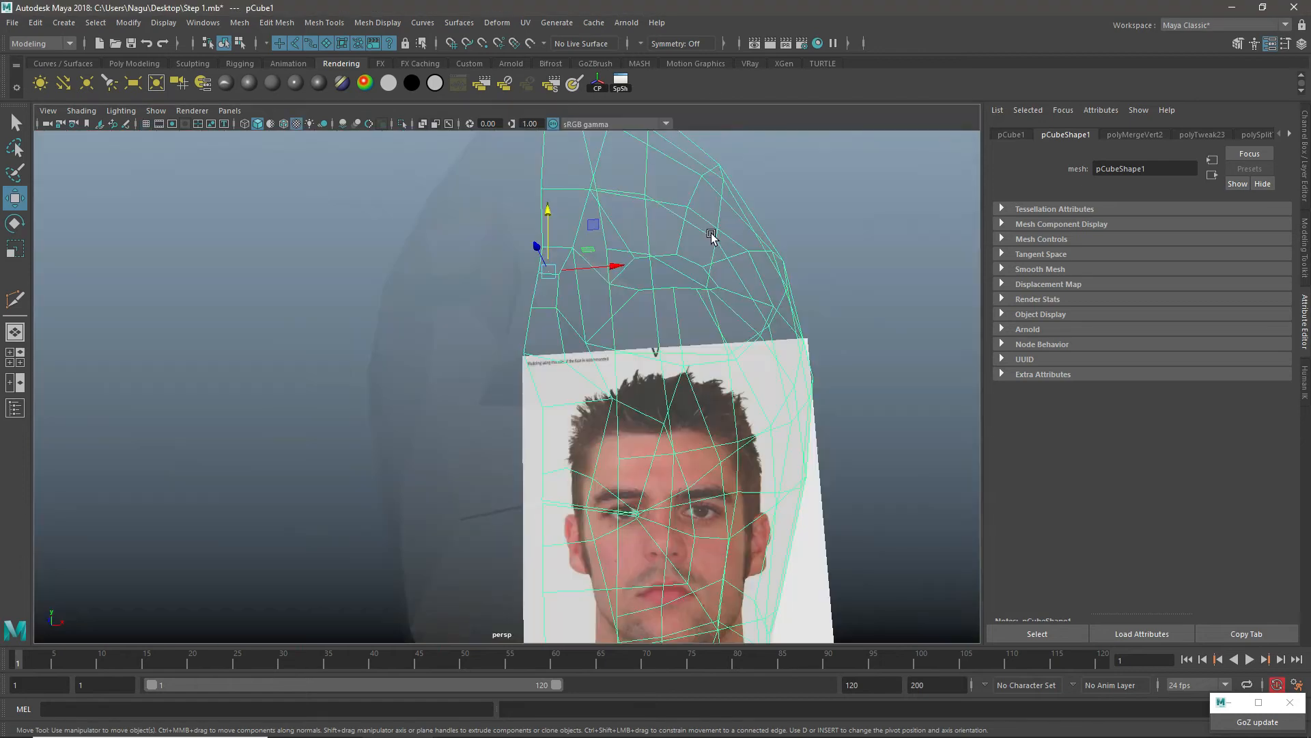
key("space")
key("space")
scroll(465, 410, "up", 5)
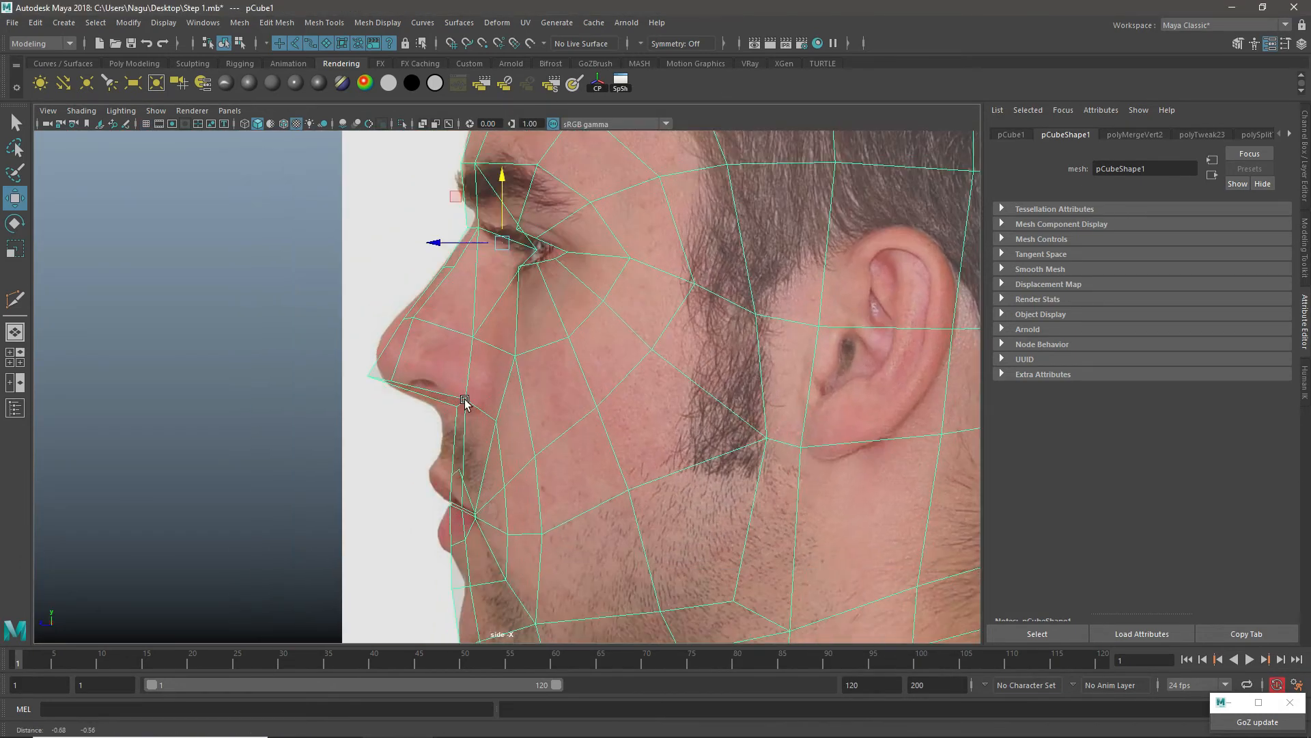
Step: Pull the upper lip's centre and peak vertices forward to match the lip profile in the side photo
scroll(478, 372, "up", 2)
key("F11")
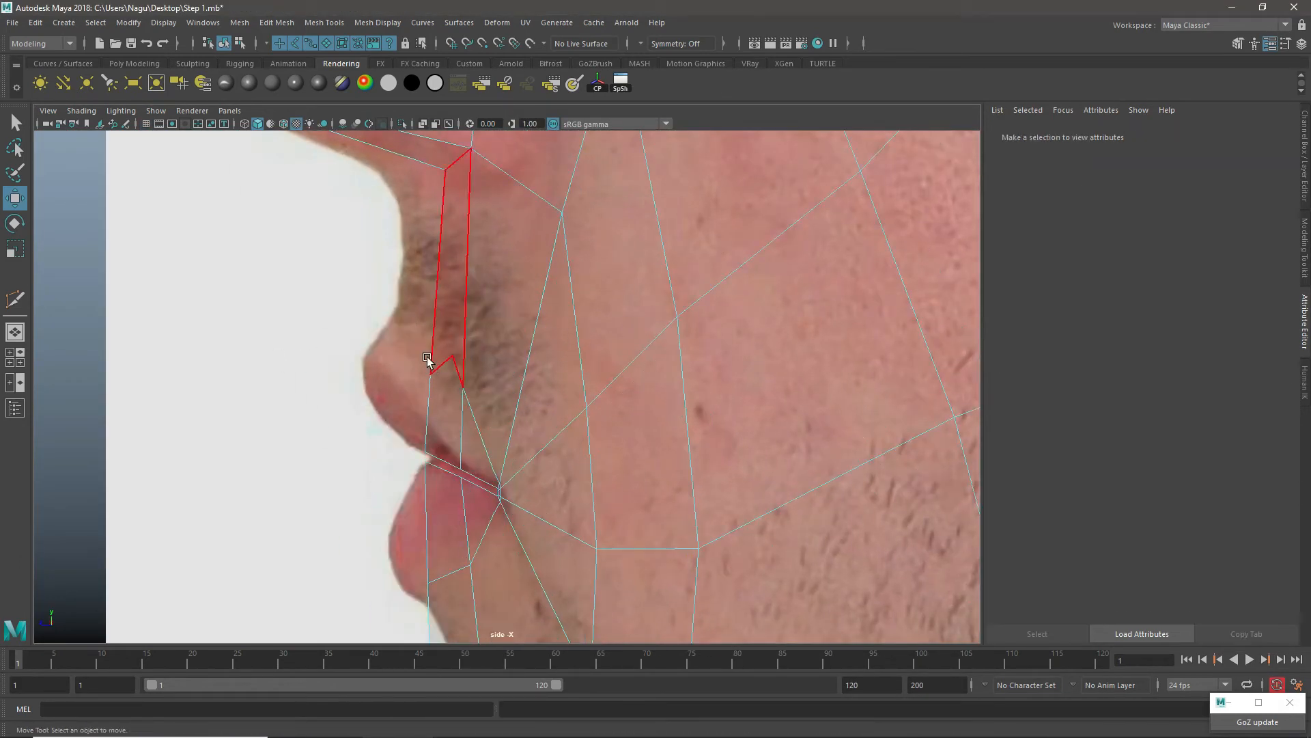
right_click_drag(444, 361, 304, 309)
left_click_drag(407, 338, 482, 405)
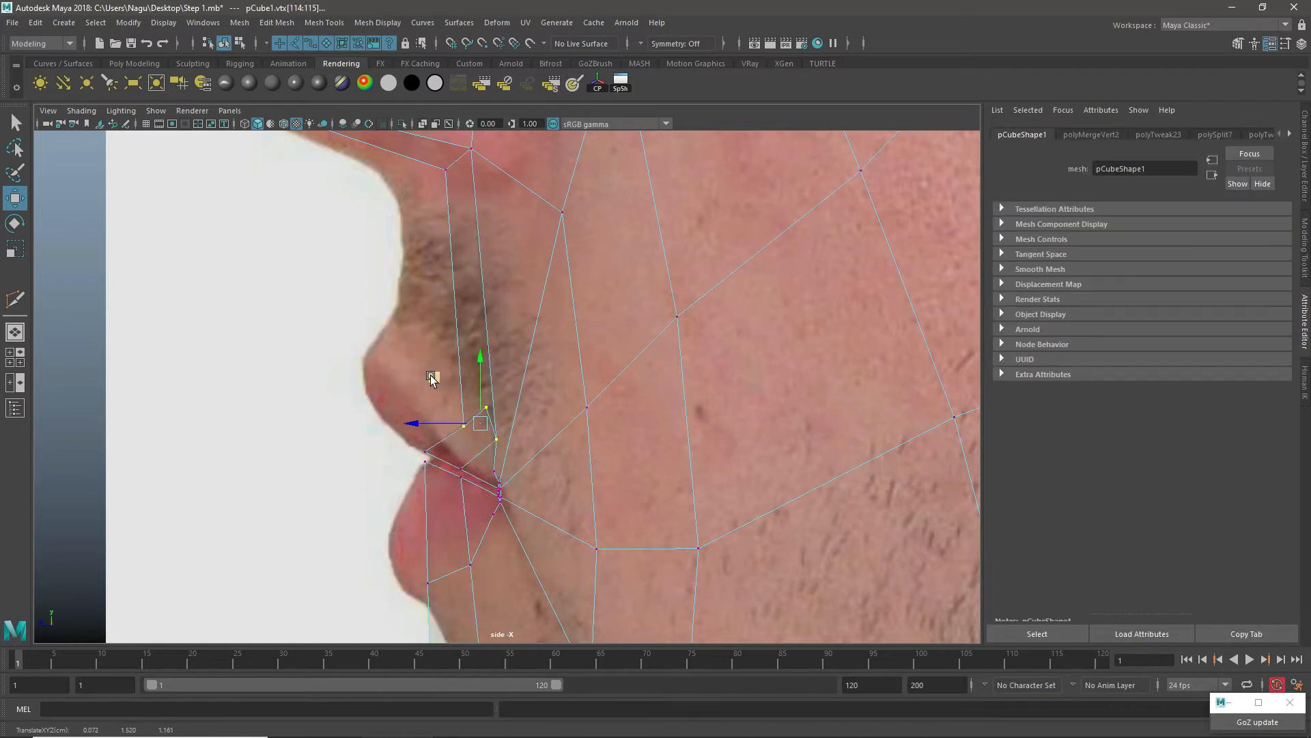
left_click(386, 361)
left_click_drag(459, 383, 367, 374)
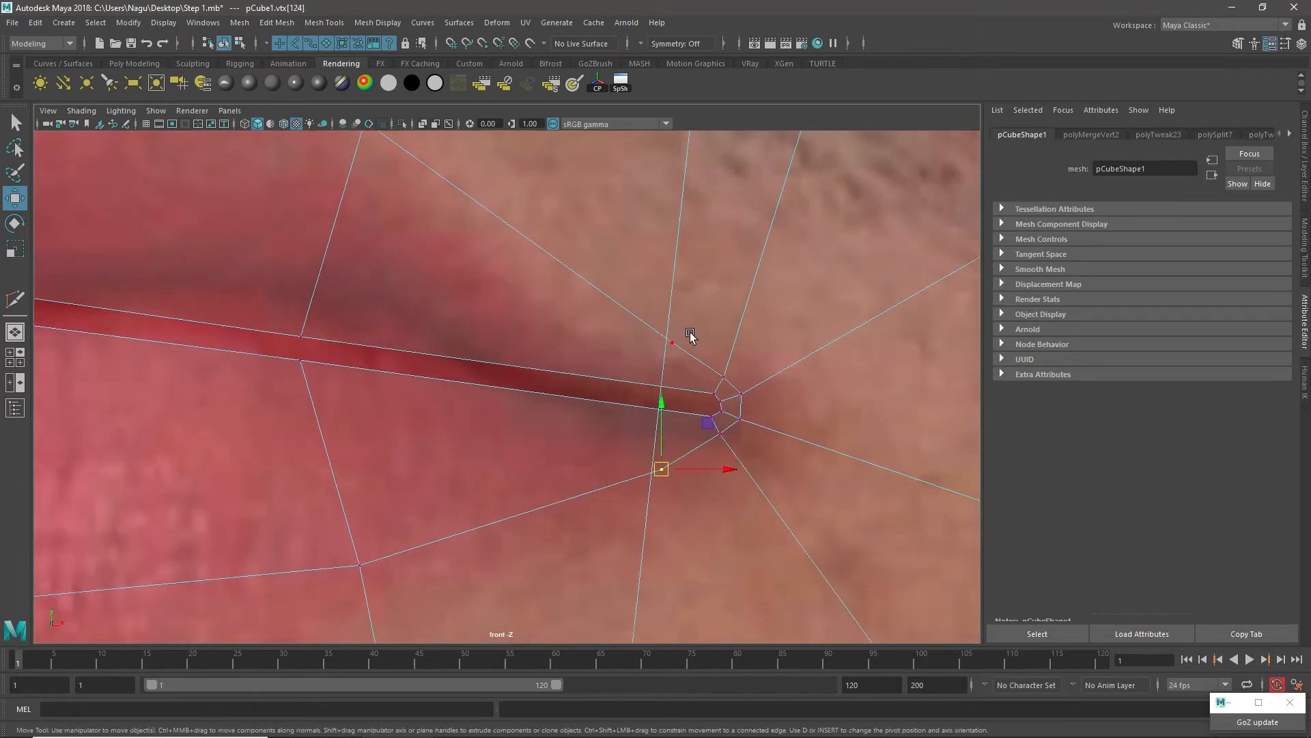
Step: Delete the two lip-loop vertices beside the mouth corner and adjust the upper-lip peak vertex in the side view
left_click_drag(692, 327, 648, 344)
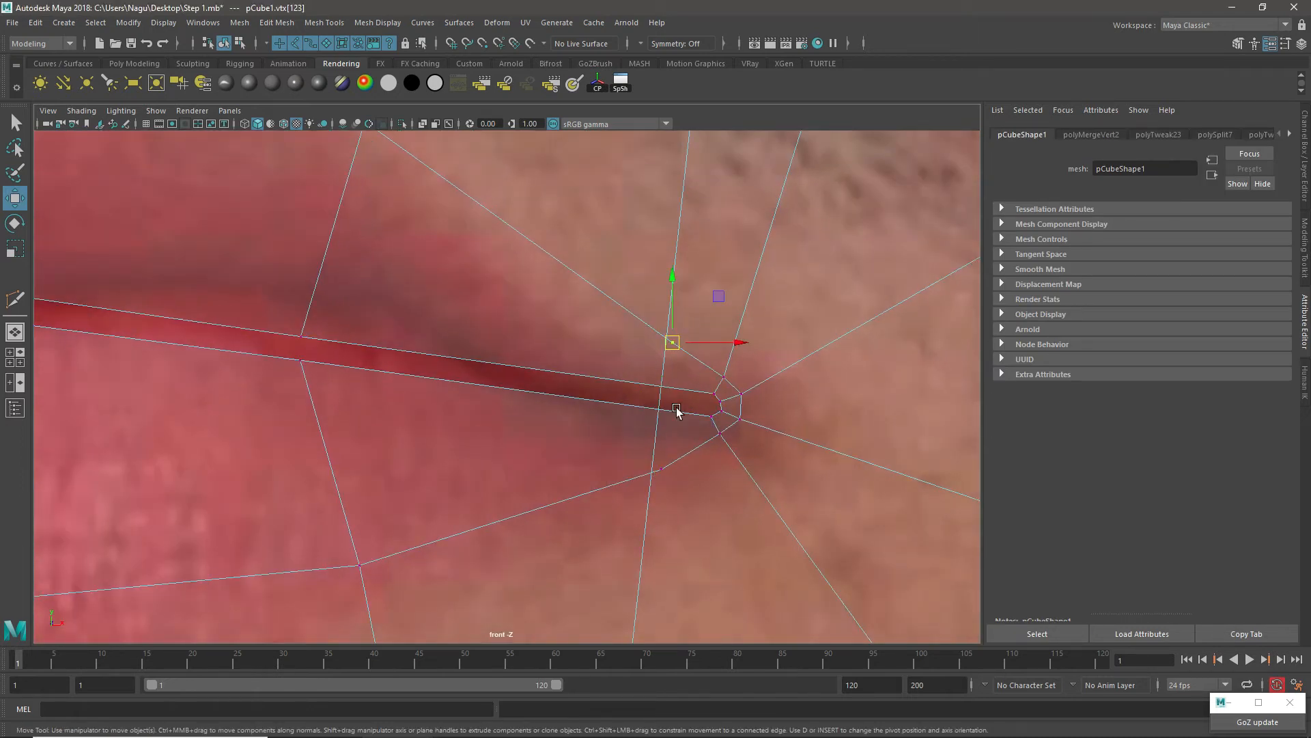
left_click_drag(679, 443, 634, 510, "shift")
key("Delete")
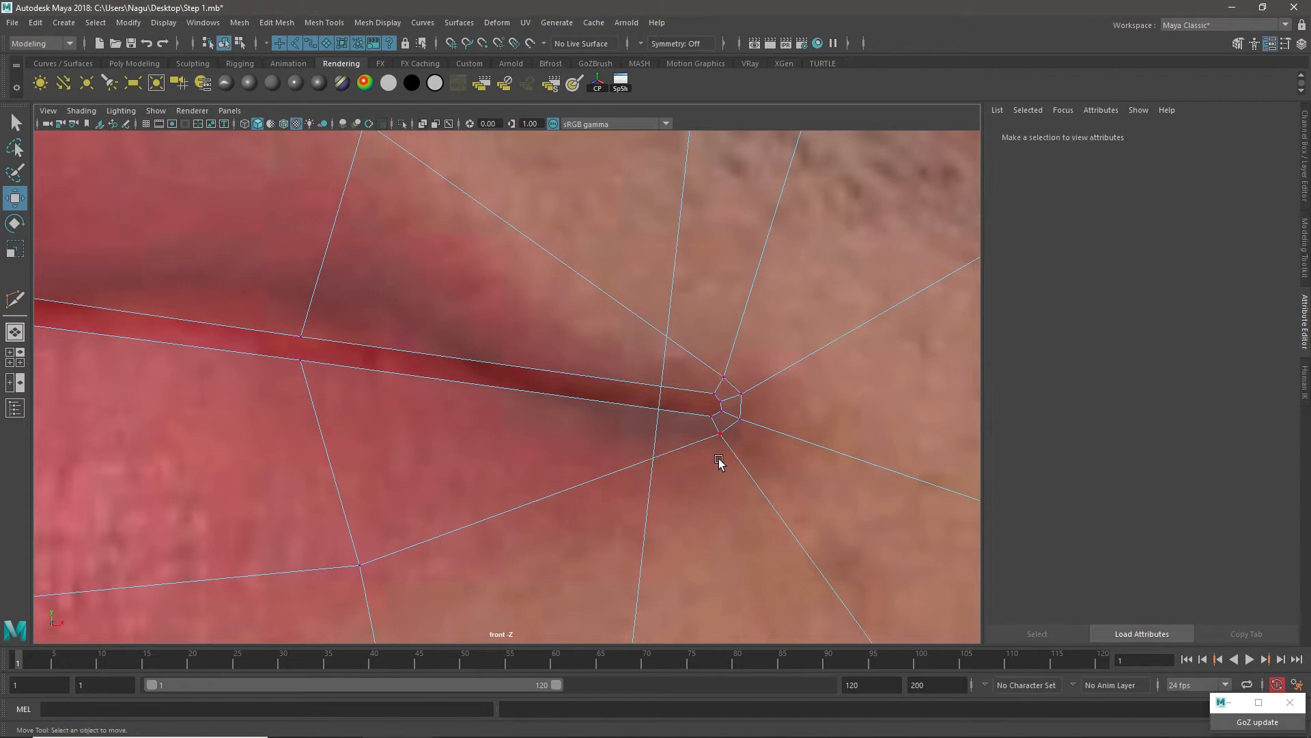
key("space")
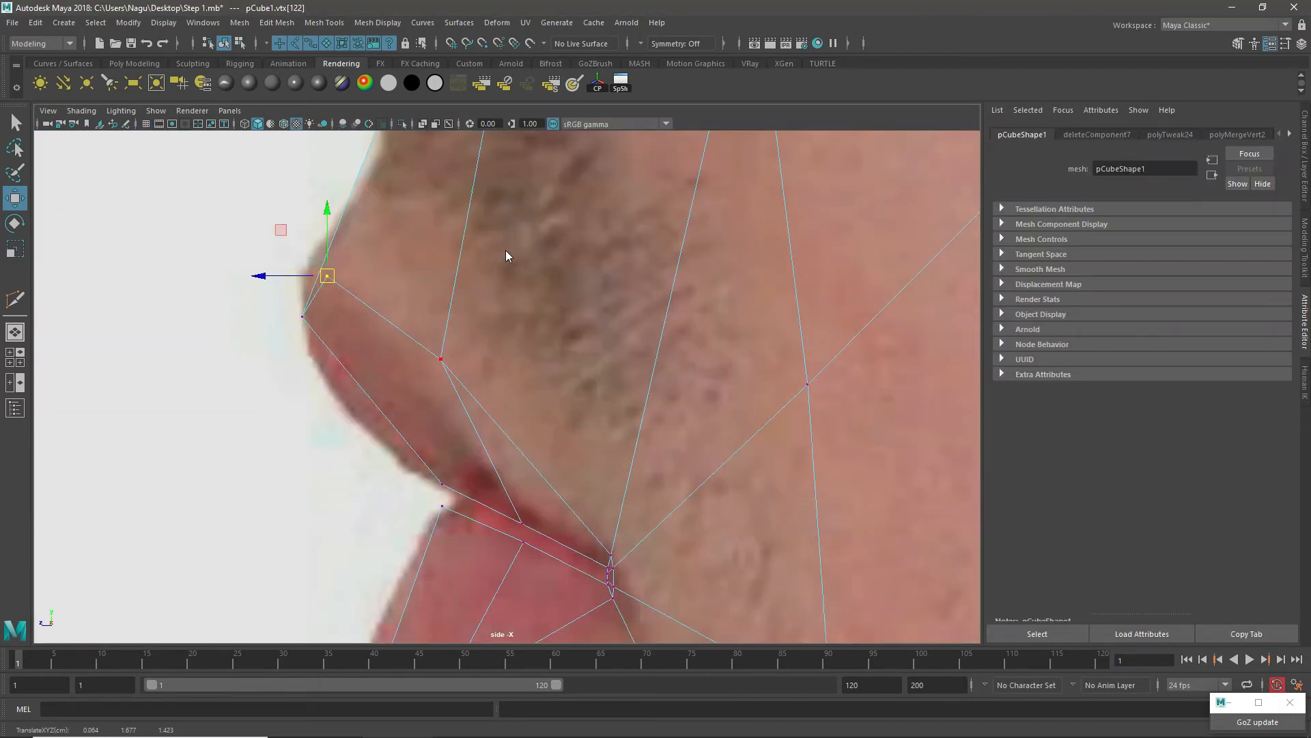
Step: Lower the head's Blinn material transparency to zero, making the mesh fully opaque in the perspective view
left_click(208, 88)
left_click_drag(1243, 302, 1002, 331)
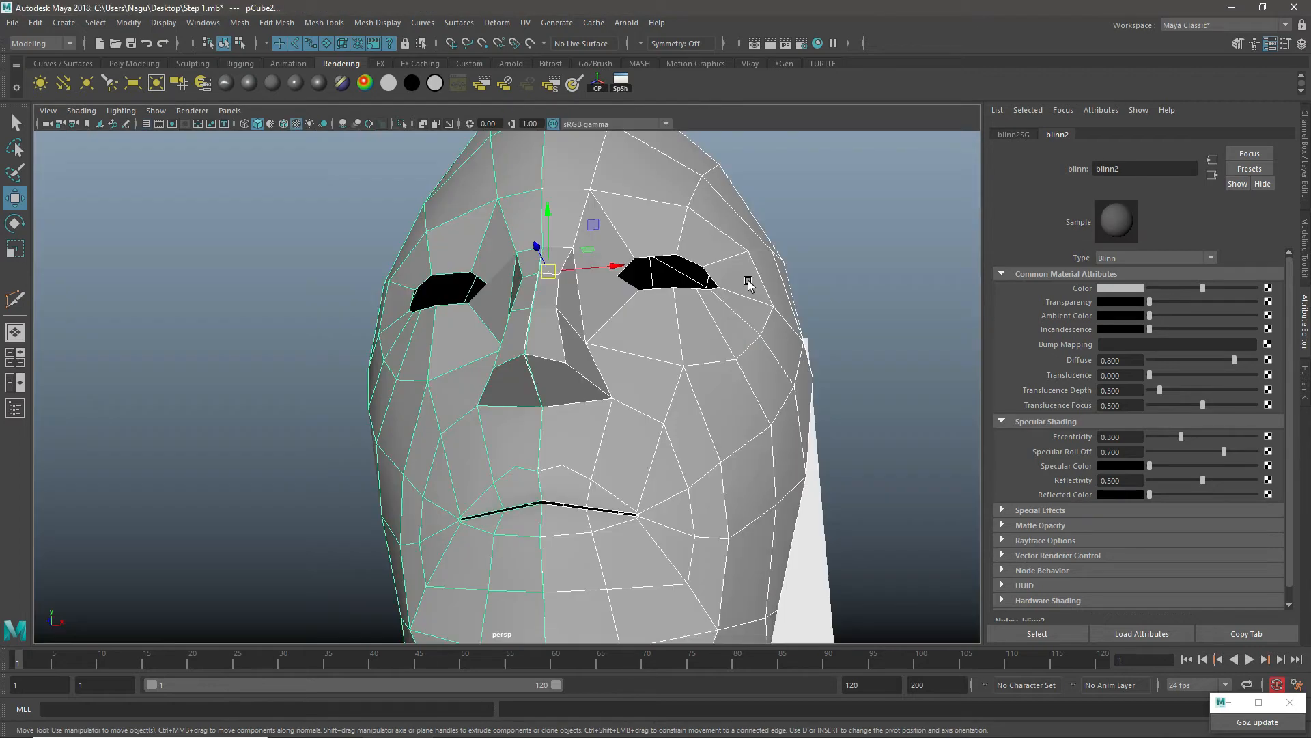
left_click_drag(748, 280, 673, 436, "alt")
scroll(646, 478, "up", 4)
middle_click_drag(646, 479, 580, 348, "alt")
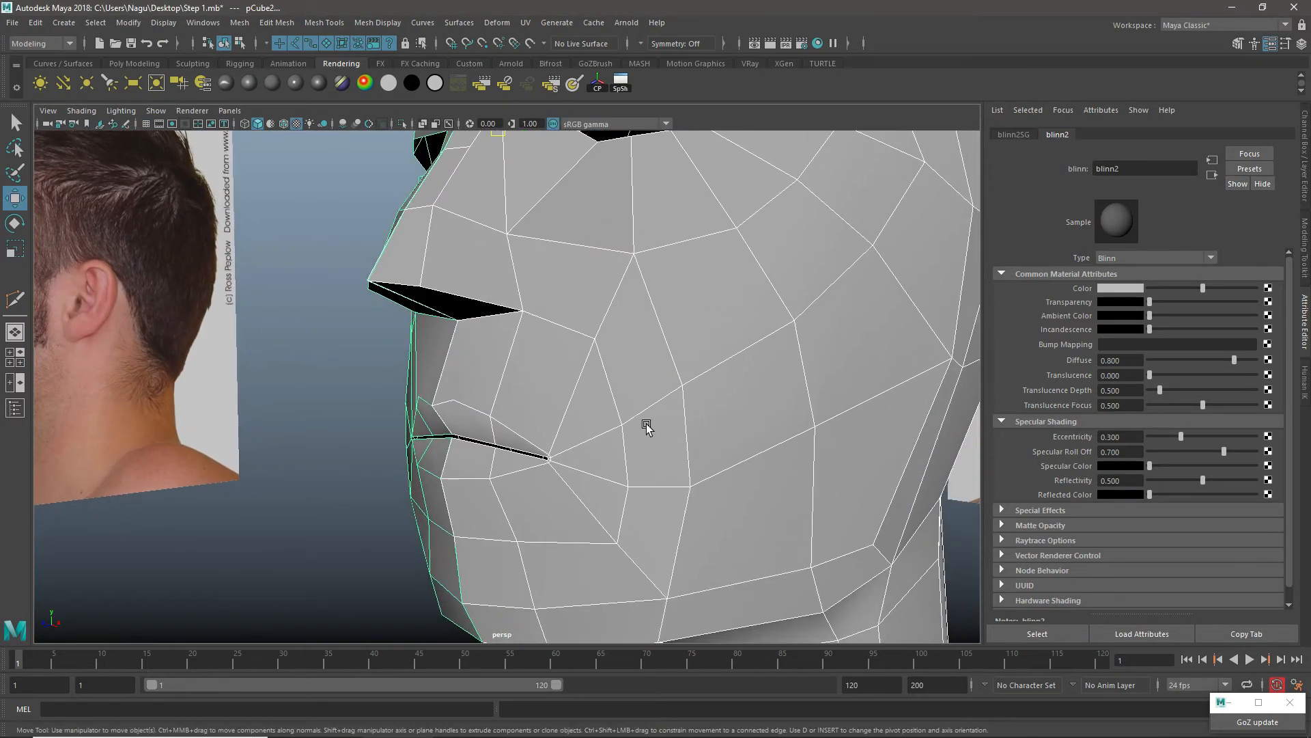
Step: Examine the lip shape and the edge flow around the mouth from several angles in the perspective view
right_click_drag(606, 329, 675, 314)
left_click(335, 489)
scroll(542, 477, "down", 4)
left_click_drag(541, 477, 565, 389, "alt")
left_click(618, 464)
scroll(620, 466, "up", 3)
scroll(576, 439, "up", 5)
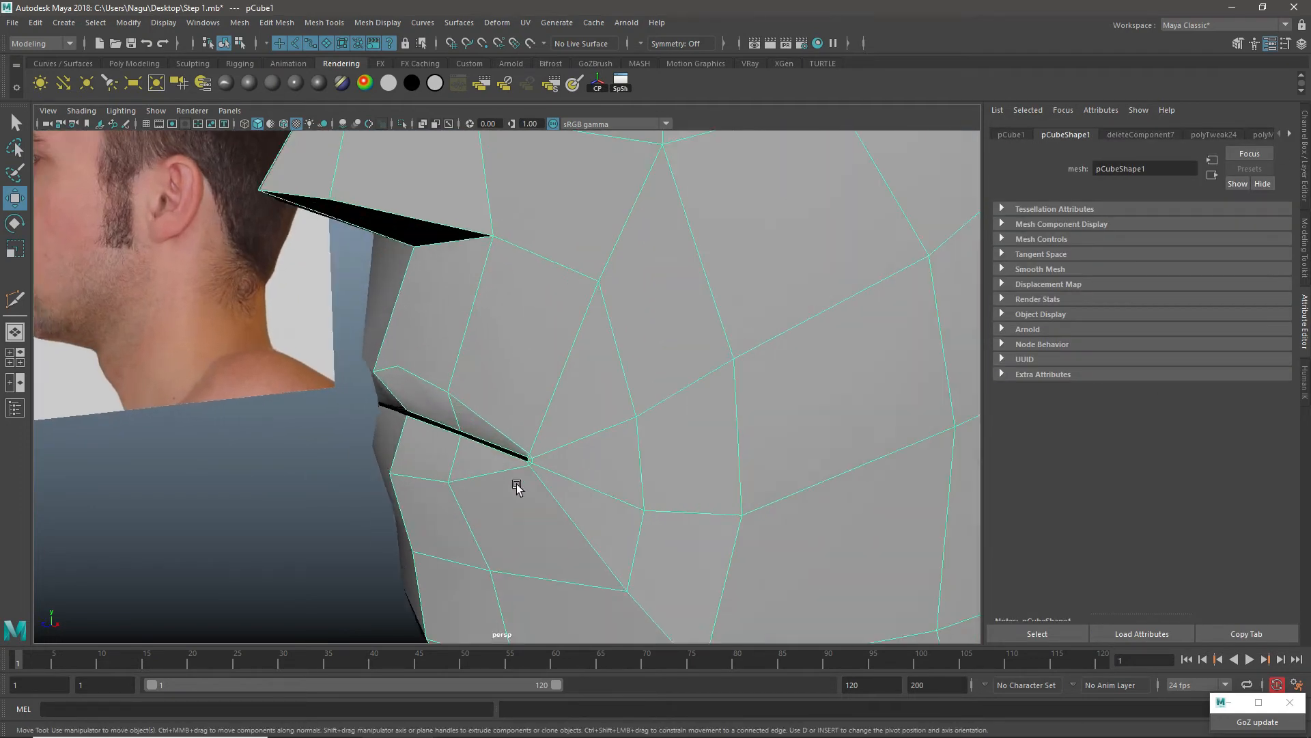
left_click_drag(518, 486, 487, 398, "alt")
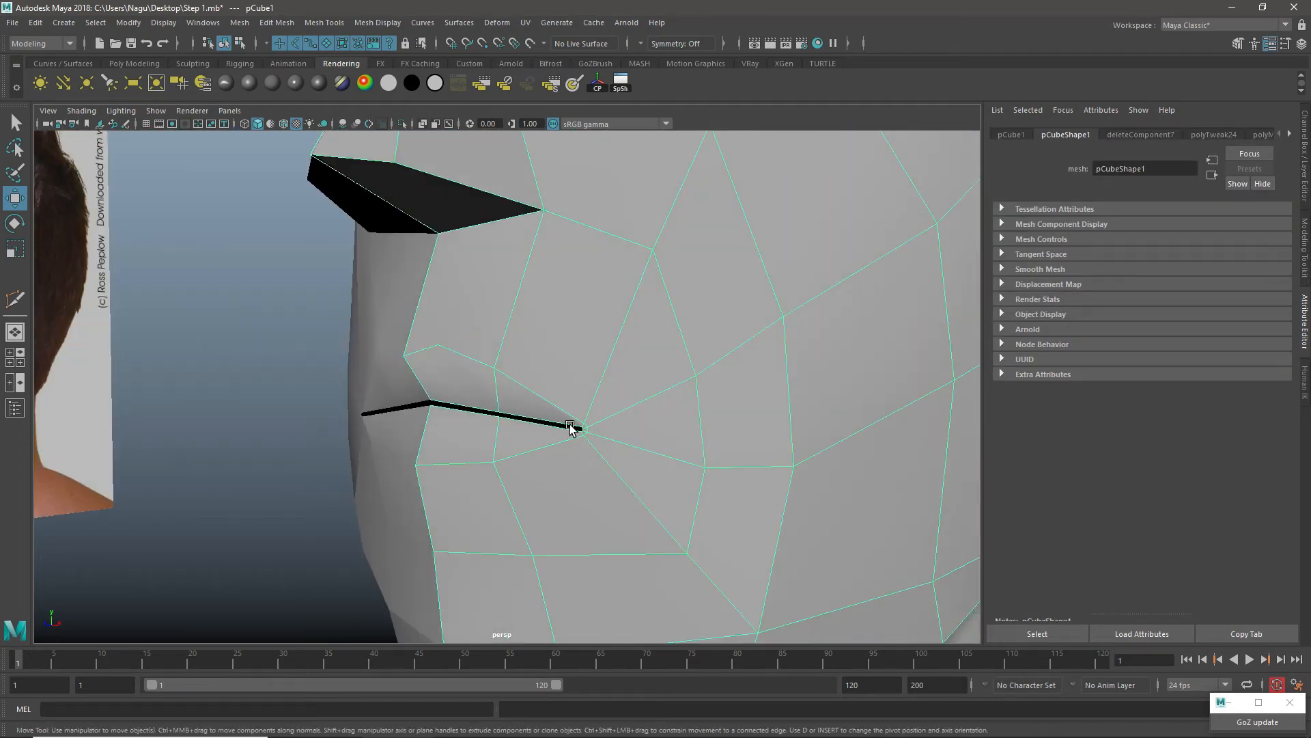
left_click(342, 366)
left_click_drag(342, 366, 568, 366, "alt")
left_click(556, 383)
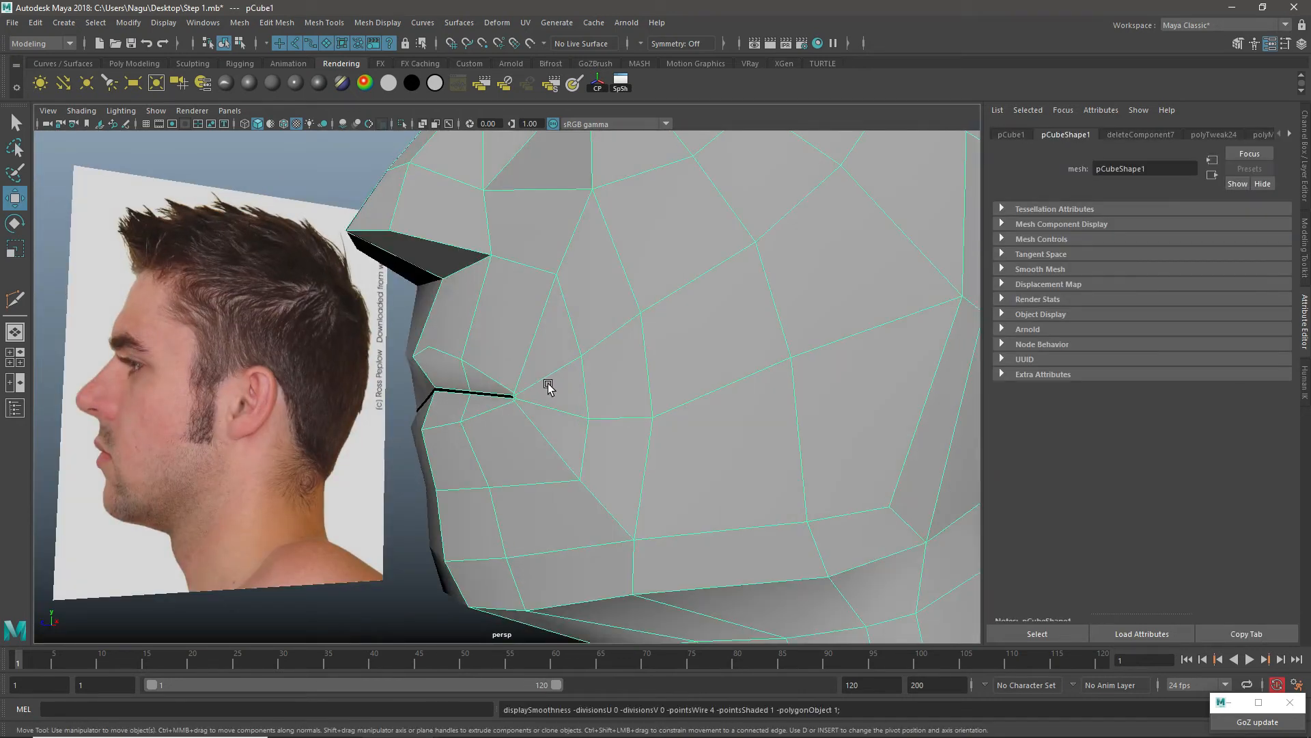
right_click_drag(620, 321, 605, 347, "alt")
left_click_drag(605, 347, 539, 364, "alt")
right_click_drag(624, 362, 600, 364, "alt")
Step: Open the head's Blinn material attributes, raise the specular color to a medium grey and darken the base color
right_click(606, 260)
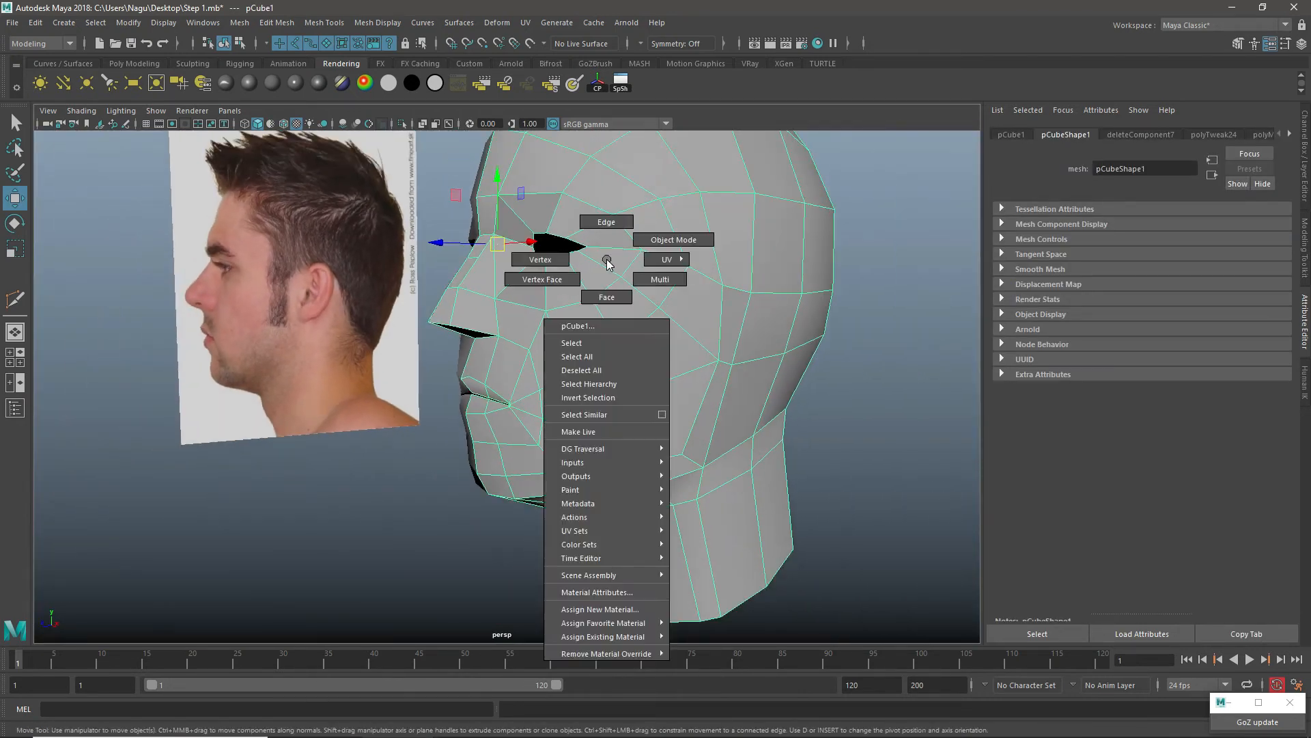
left_click(613, 592)
left_click(1187, 258)
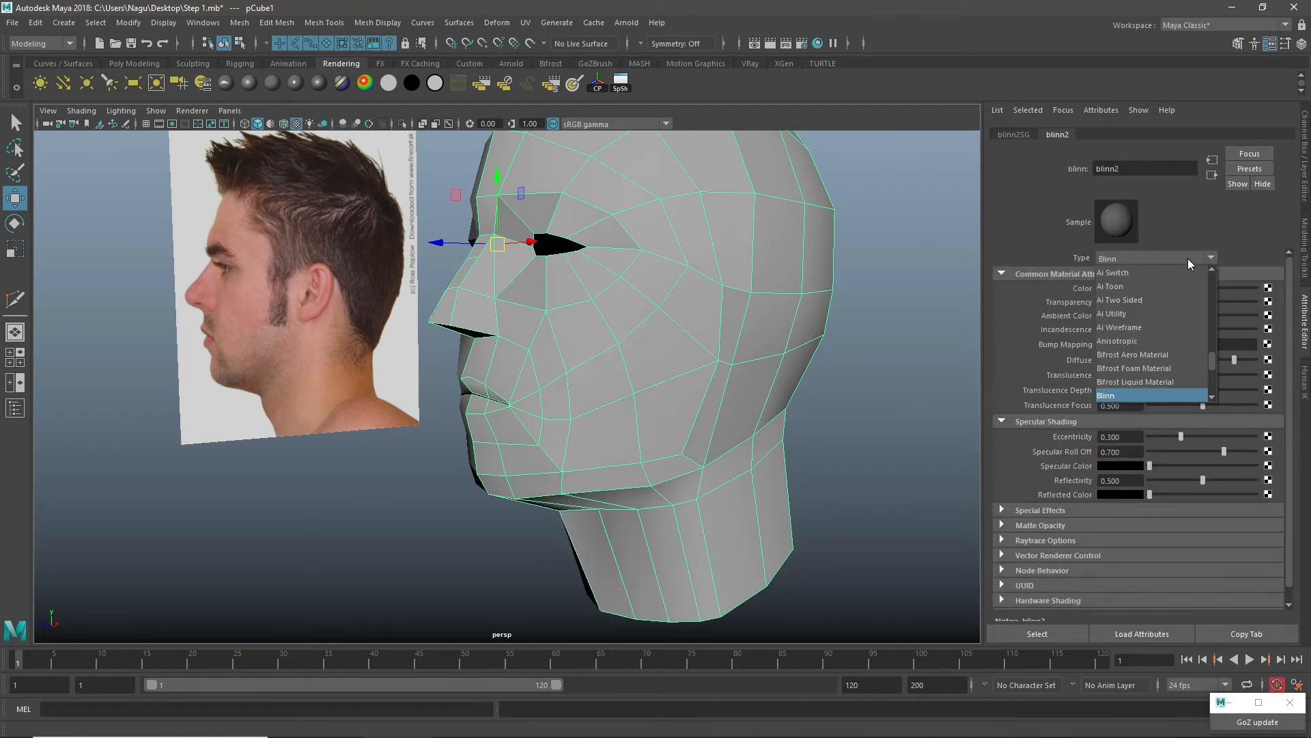
left_click(1187, 258)
left_click_drag(1154, 467, 1173, 467)
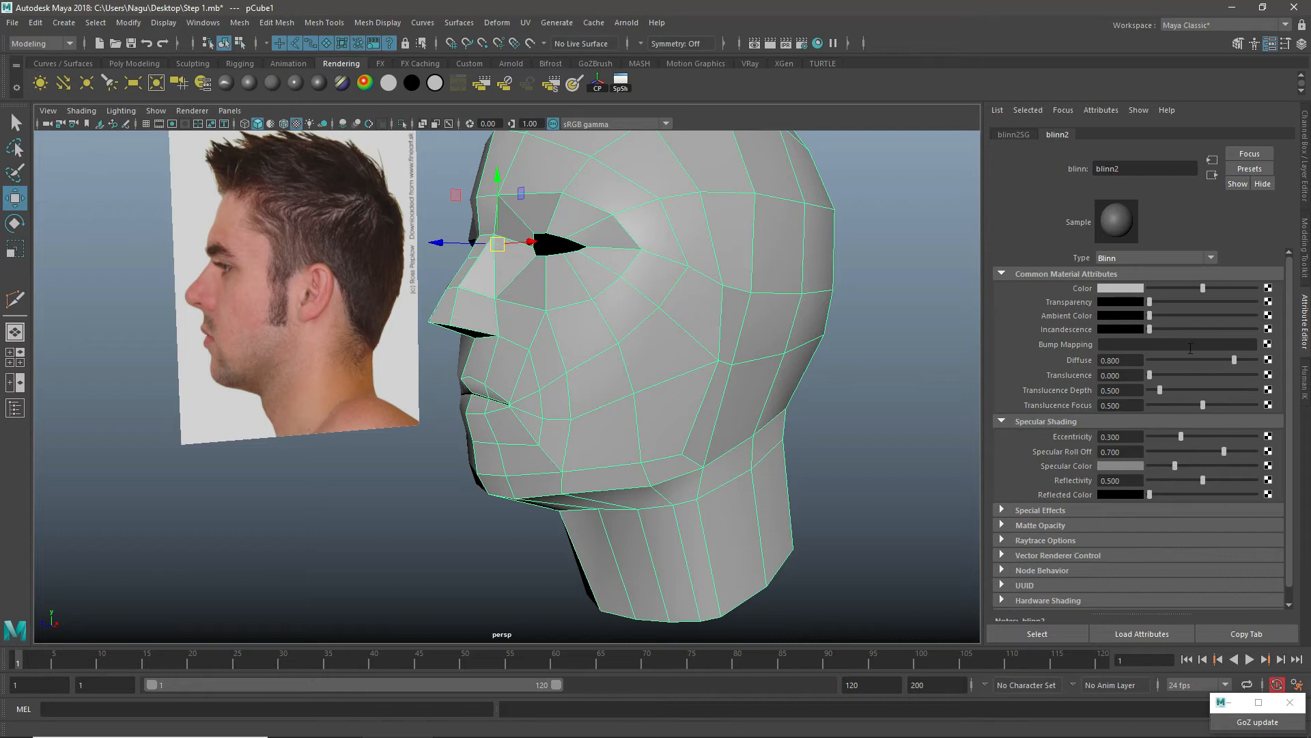
left_click_drag(1198, 287, 1172, 287)
Step: Turn on smooth mesh preview for the head and deselect it to inspect the shaded face and lips
left_click(869, 346)
left_click(635, 289)
key("3")
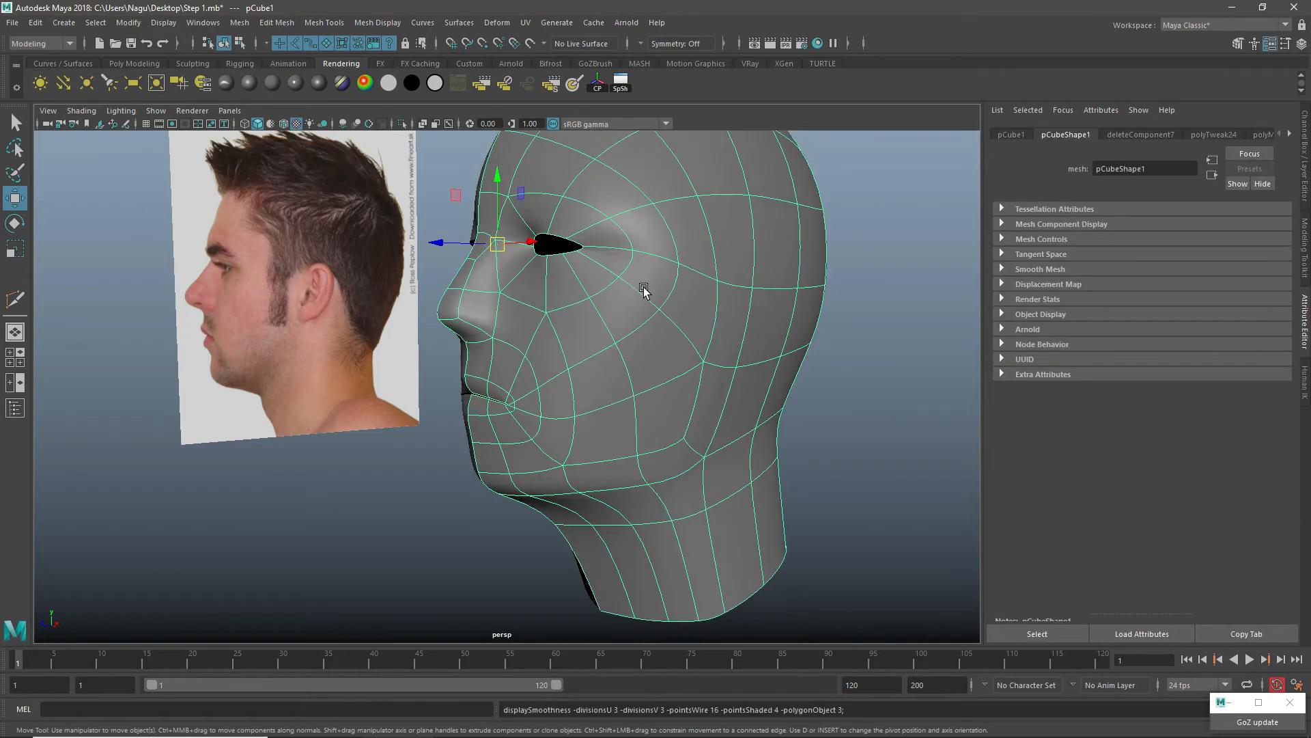
left_click(797, 413)
left_click_drag(797, 414, 697, 414, "alt")
left_click_drag(657, 299, 616, 315, "alt")
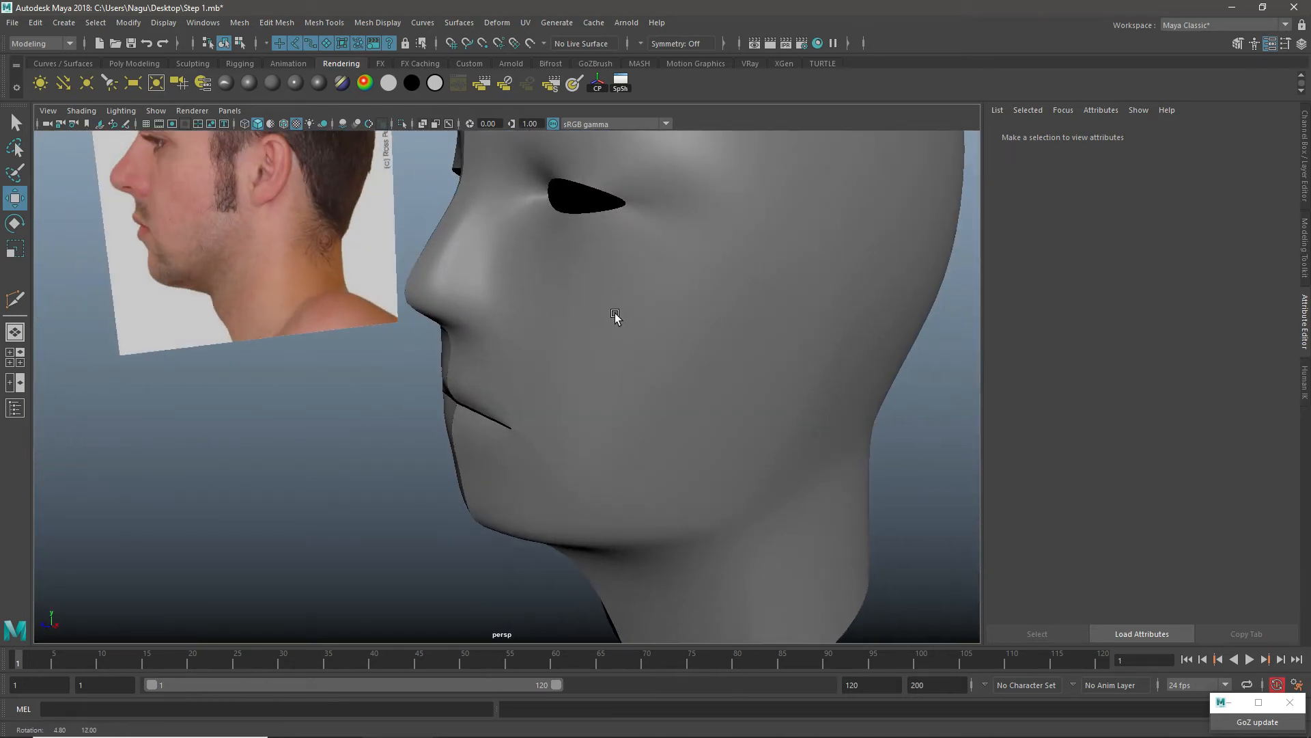
scroll(619, 317, "down", 4)
scroll(633, 265, "up", 2)
scroll(682, 226, "up", 2)
left_click_drag(683, 225, 562, 380, "alt")
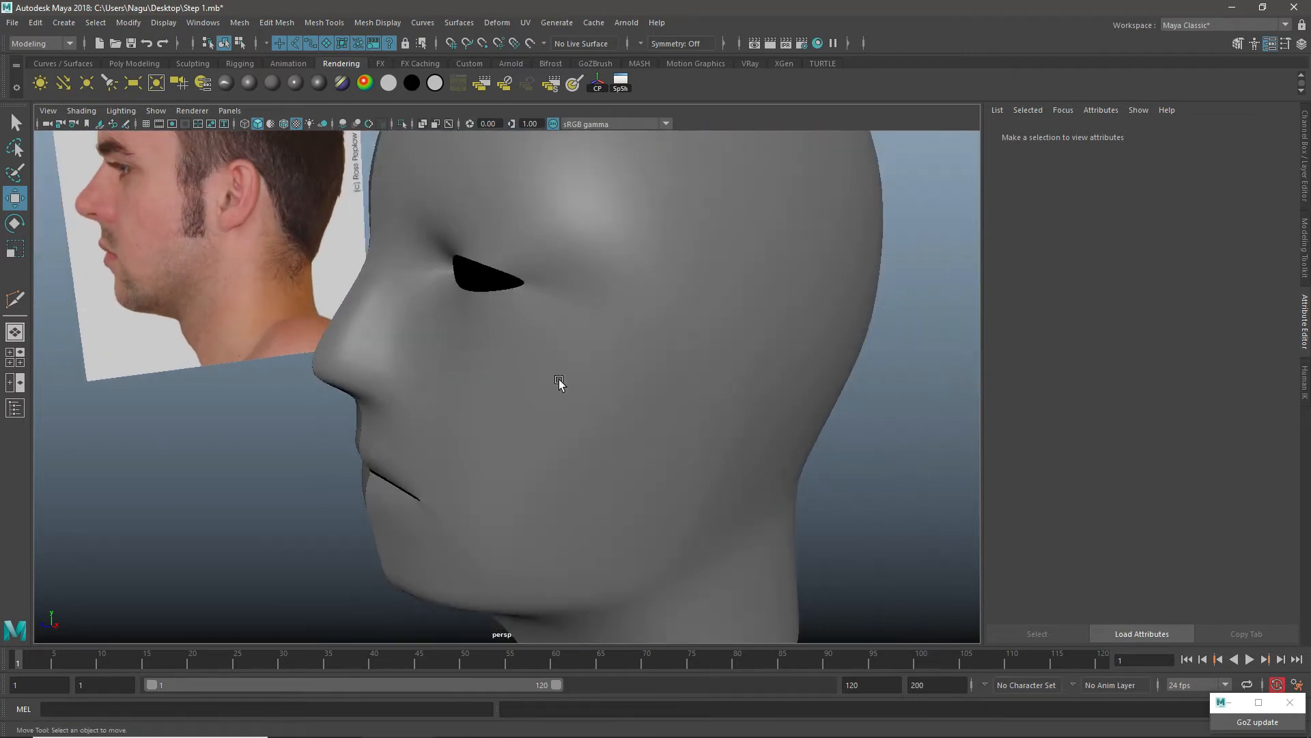
scroll(560, 376, "up", 2)
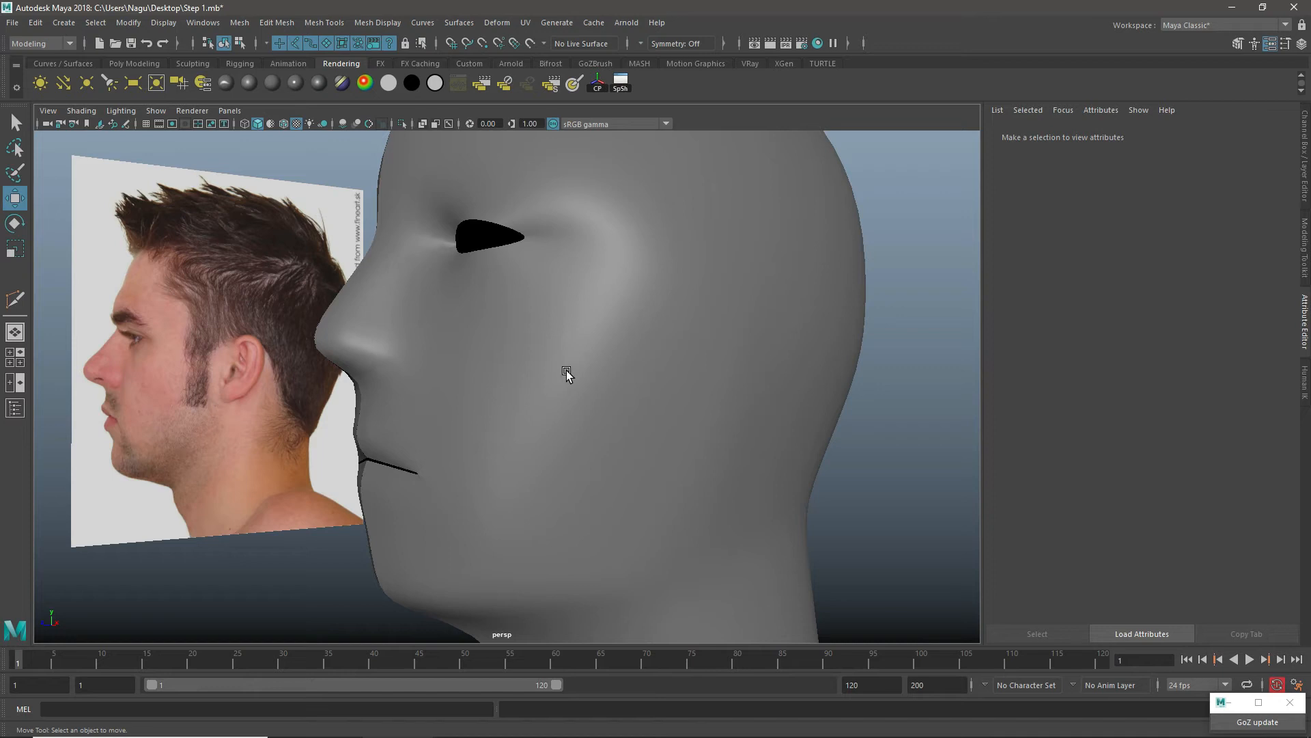
Step: Show the head's Blinn material attributes and slightly adjust the specular color
scroll(567, 370, "down", 2)
left_click_drag(640, 362, 567, 338, "alt")
left_click(571, 325)
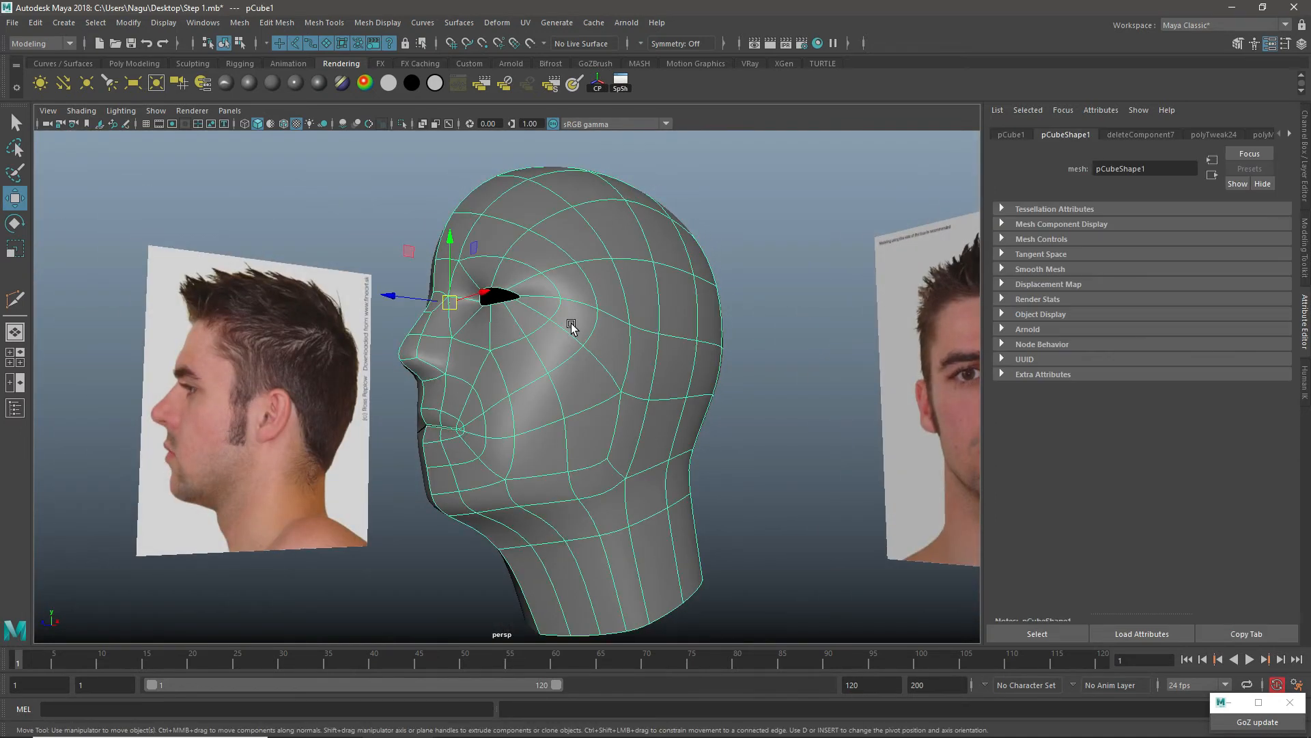
left_click(204, 84)
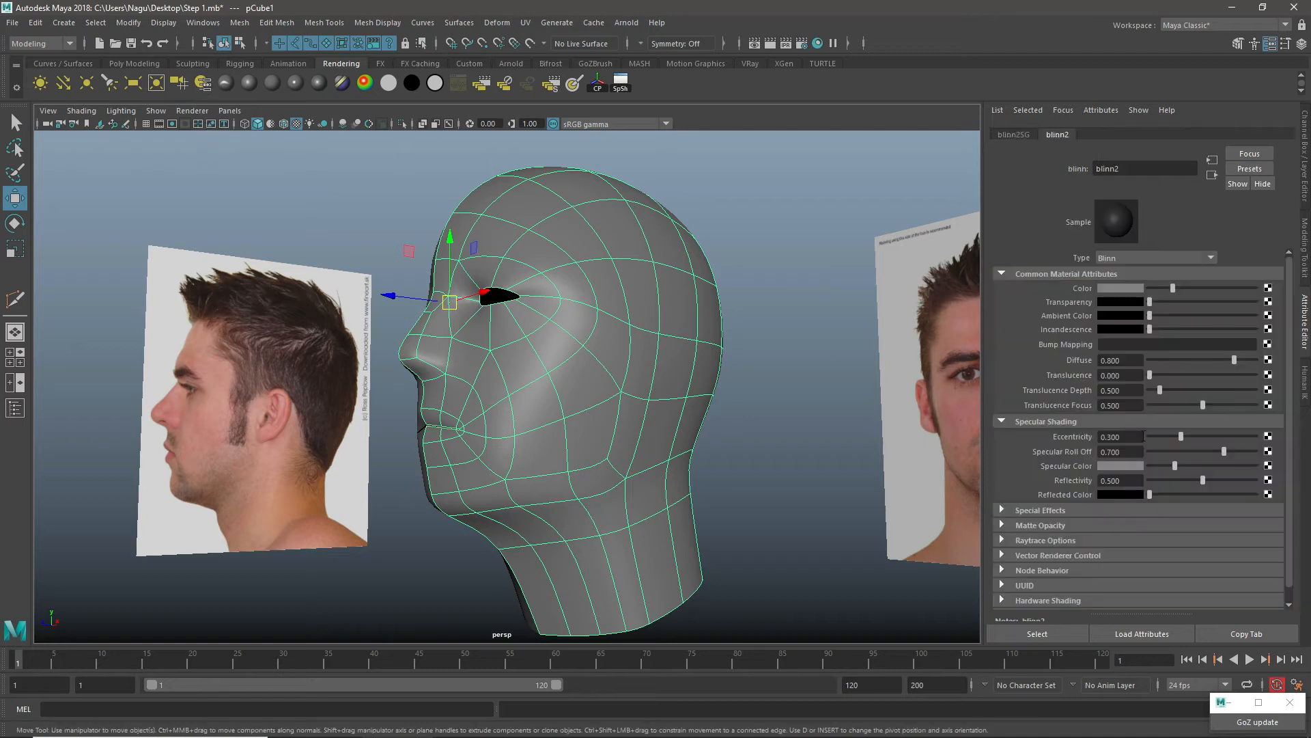
mouse_move(1178, 467)
left_mouse_down()
mouse_move(1201, 466)
mouse_move(1178, 465)
left_mouse_up()
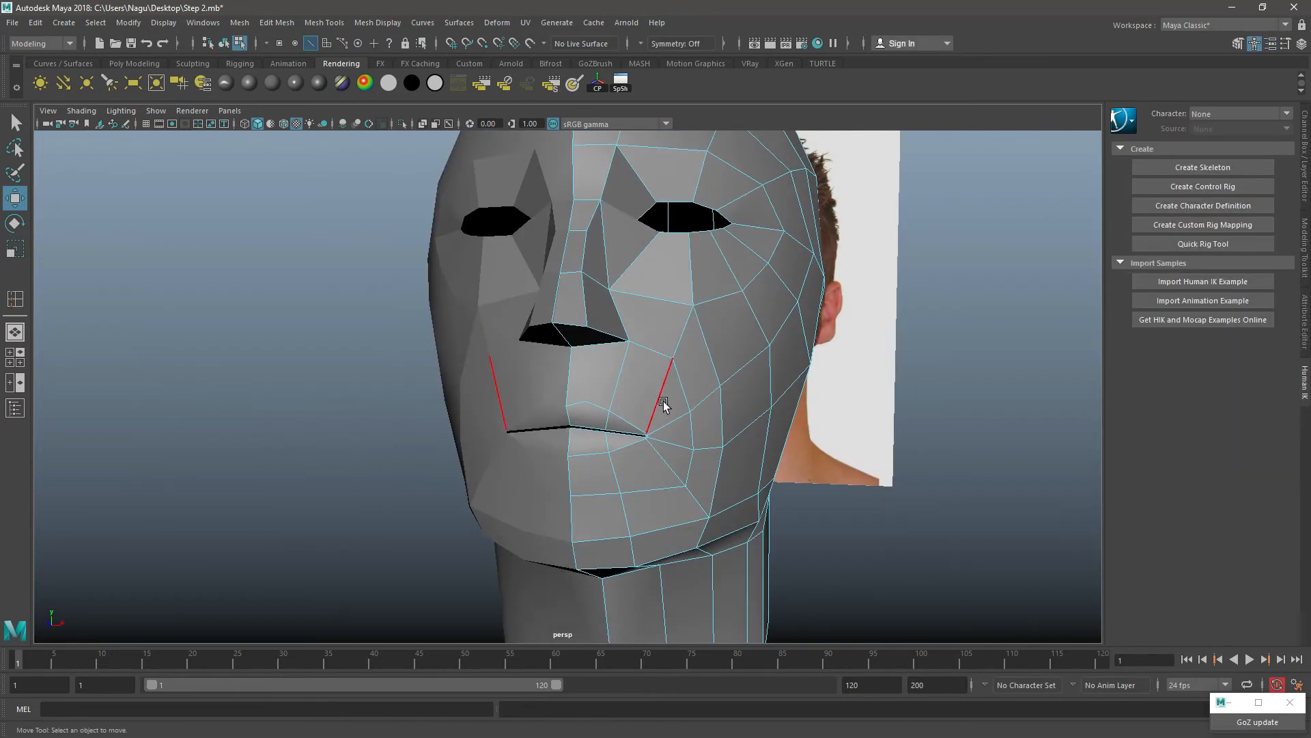
Step: Insert a vertical edge loop down the nose bridge to the nose base, beside the face's center line
left_click_drag(576, 408, 583, 411, "alt")
right_click_drag(626, 348, 547, 352)
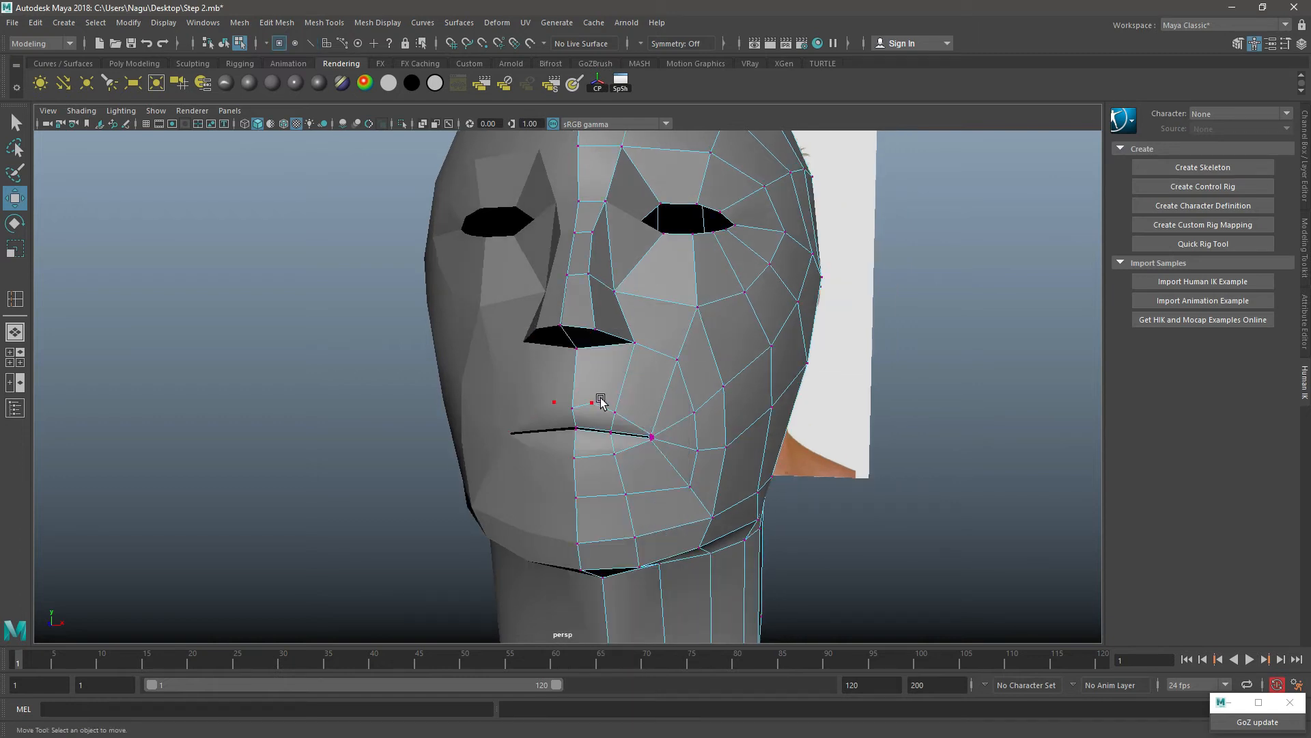
left_click(594, 404)
scroll(611, 413, "up", 2)
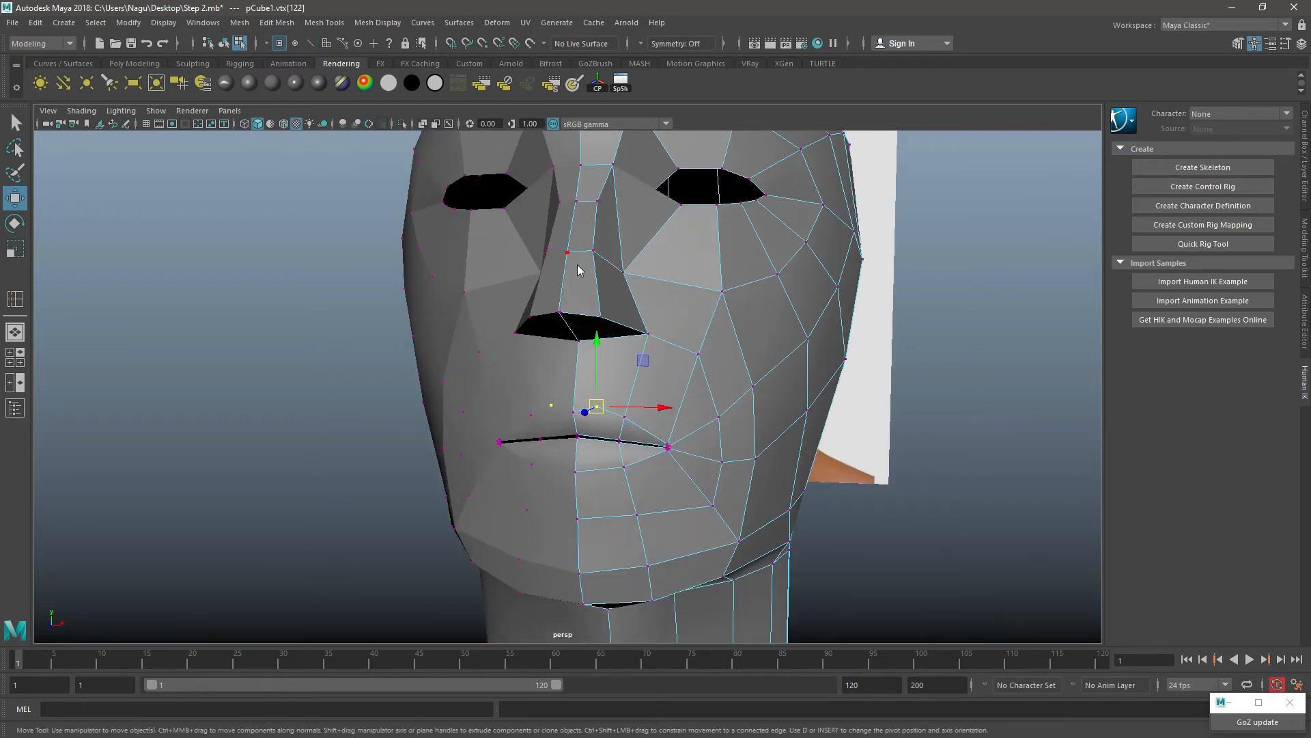
right_click_drag(578, 269, 621, 292)
right_click_drag(629, 208, 631, 212, "shift")
left_click(549, 221)
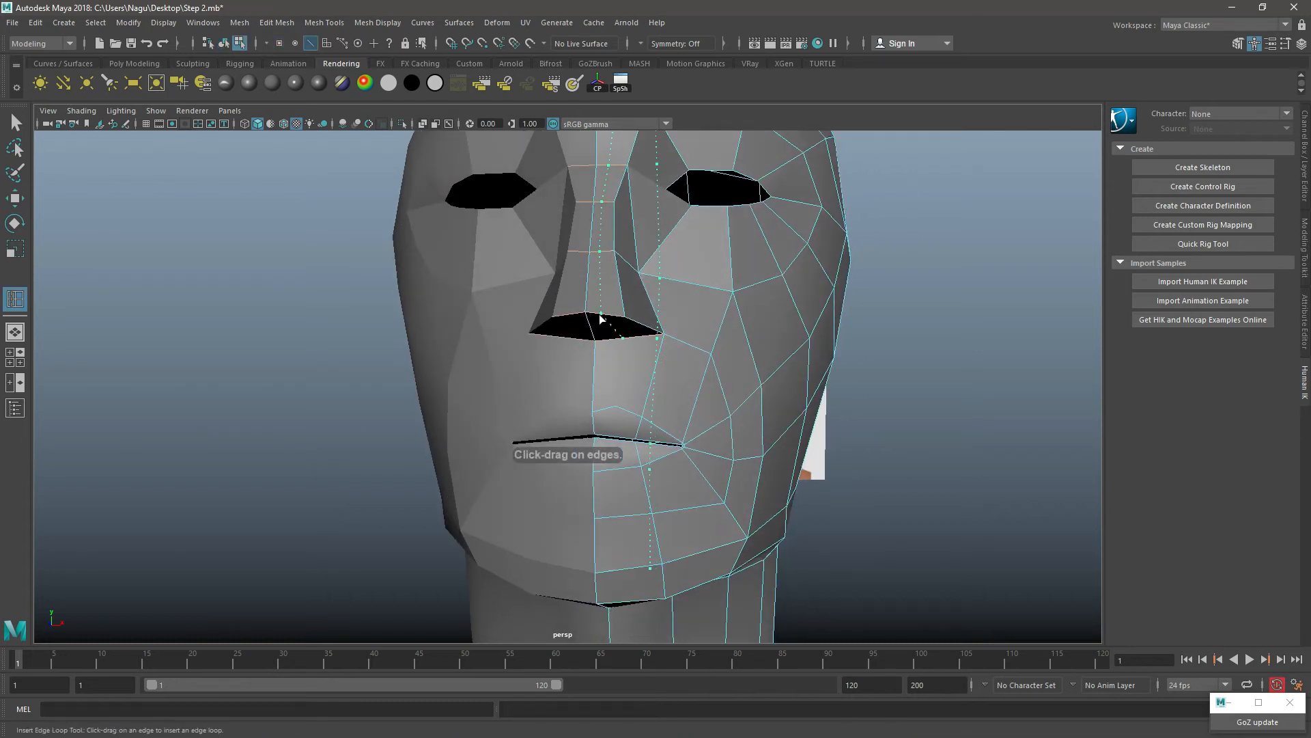
left_click(599, 314)
scroll(724, 403, "up", 3)
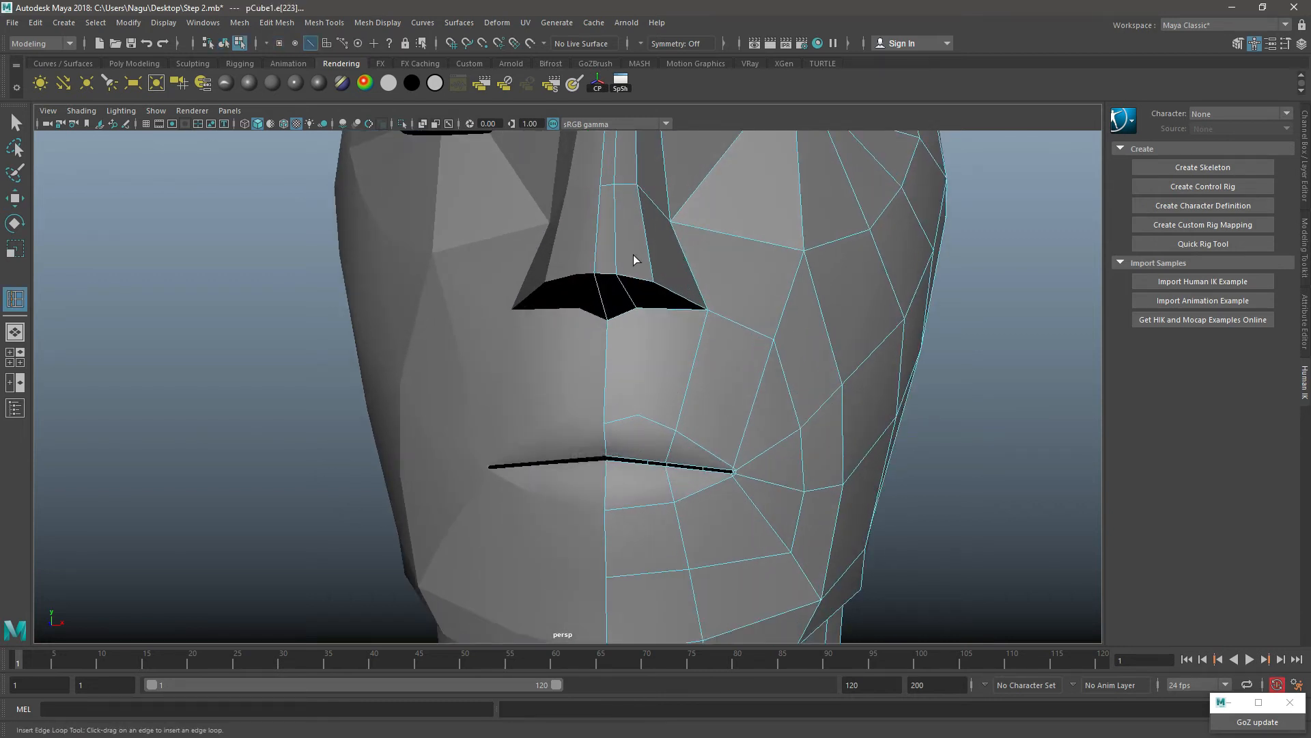
key("w")
Step: Cut an edge with Multi-Cut from the new vertex at the nose base down to the upper lip vertex
right_click_drag(635, 233, 681, 212)
right_click_drag(760, 176, 703, 179, "shift")
left_click(636, 308)
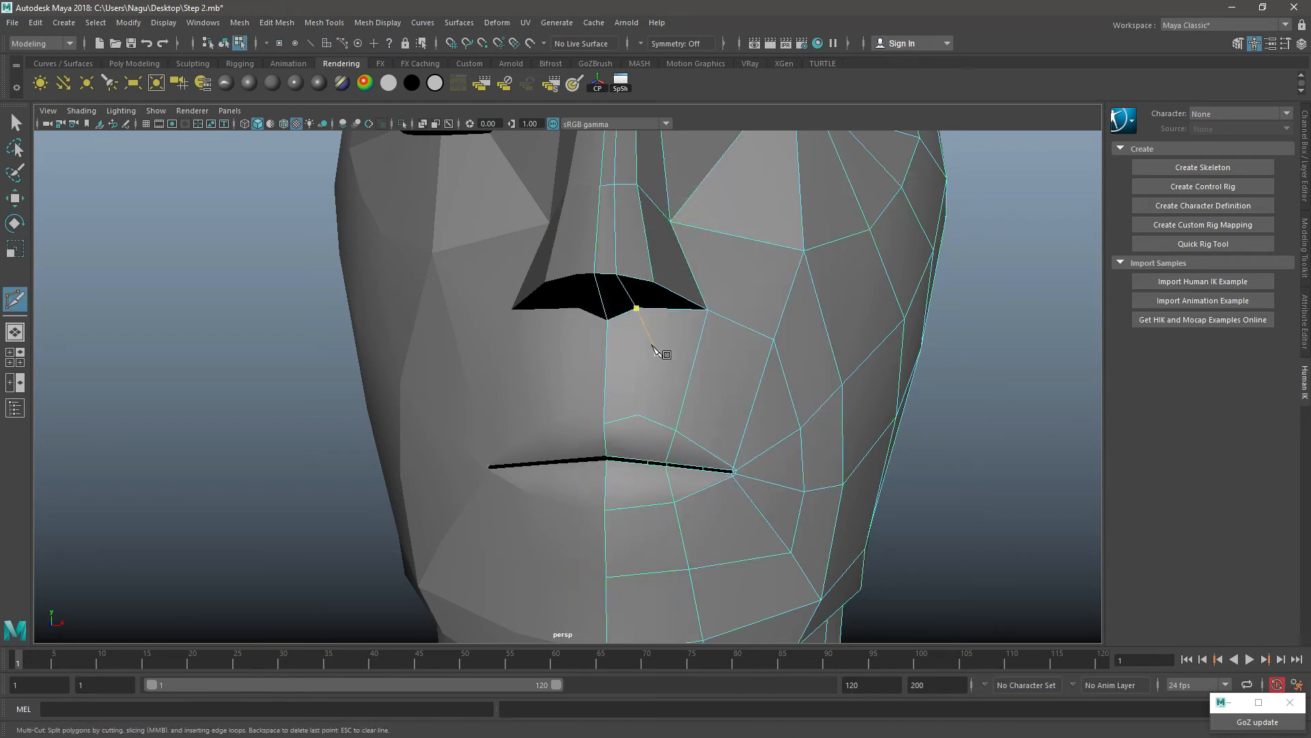
right_click(645, 427)
left_click_drag(662, 521, 658, 483, "alt")
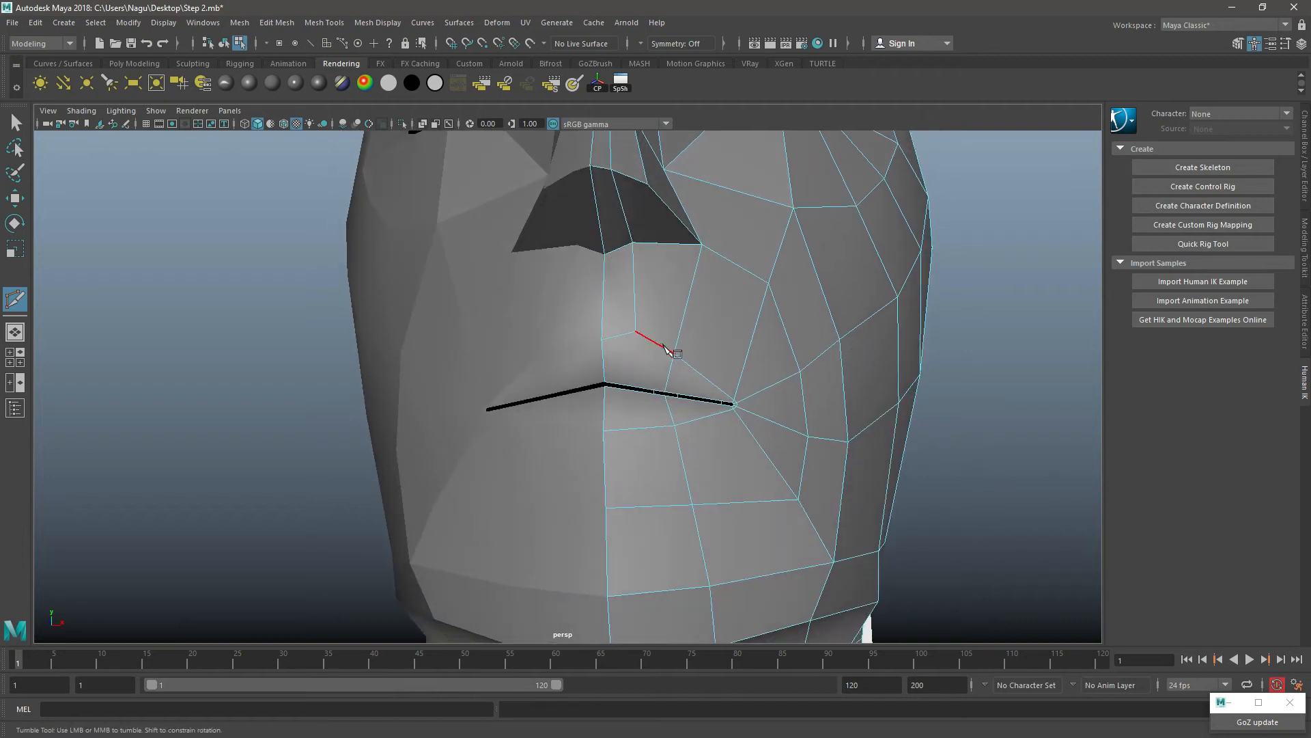
key("w")
Step: Insert a vertical edge loop through the lower lip and chin, next to the center line
left_click_drag(671, 408, 596, 362, "alt")
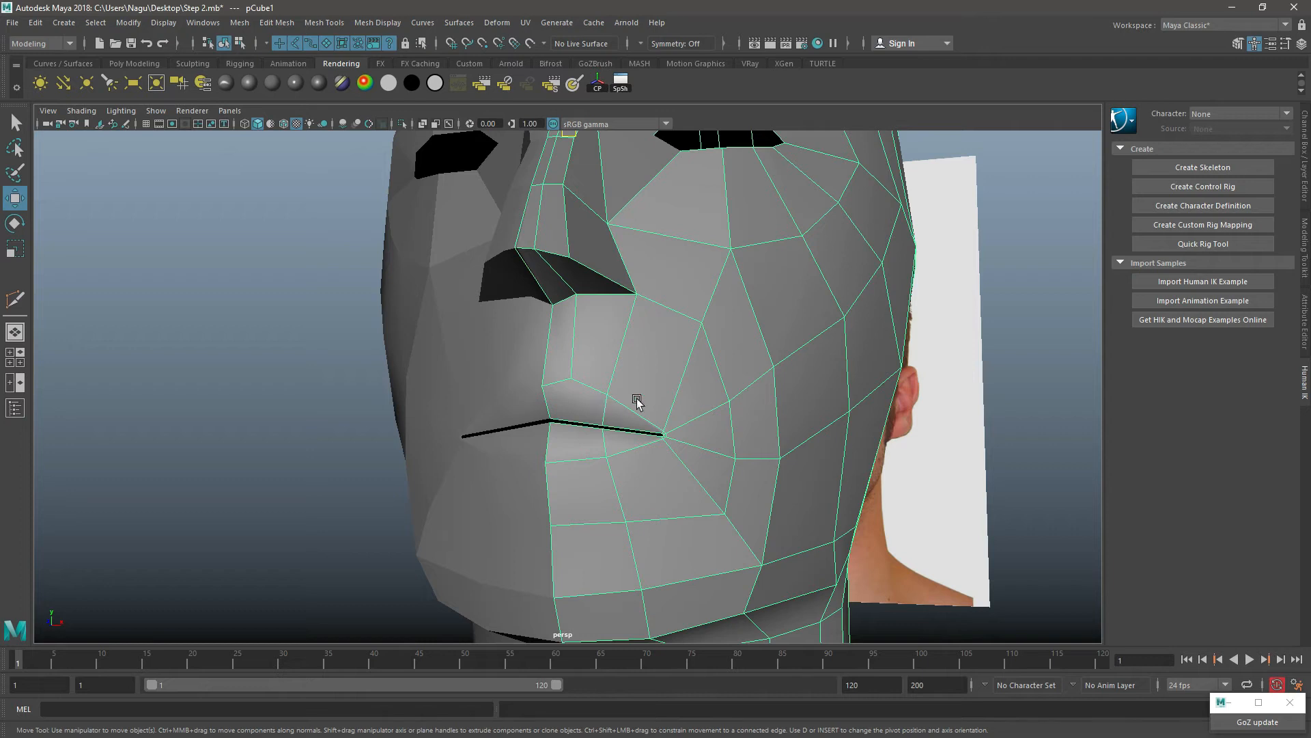
right_click(642, 311, "shift")
left_click(569, 329)
left_click_drag(574, 328, 582, 383, "alt")
scroll(600, 380, "up", 5)
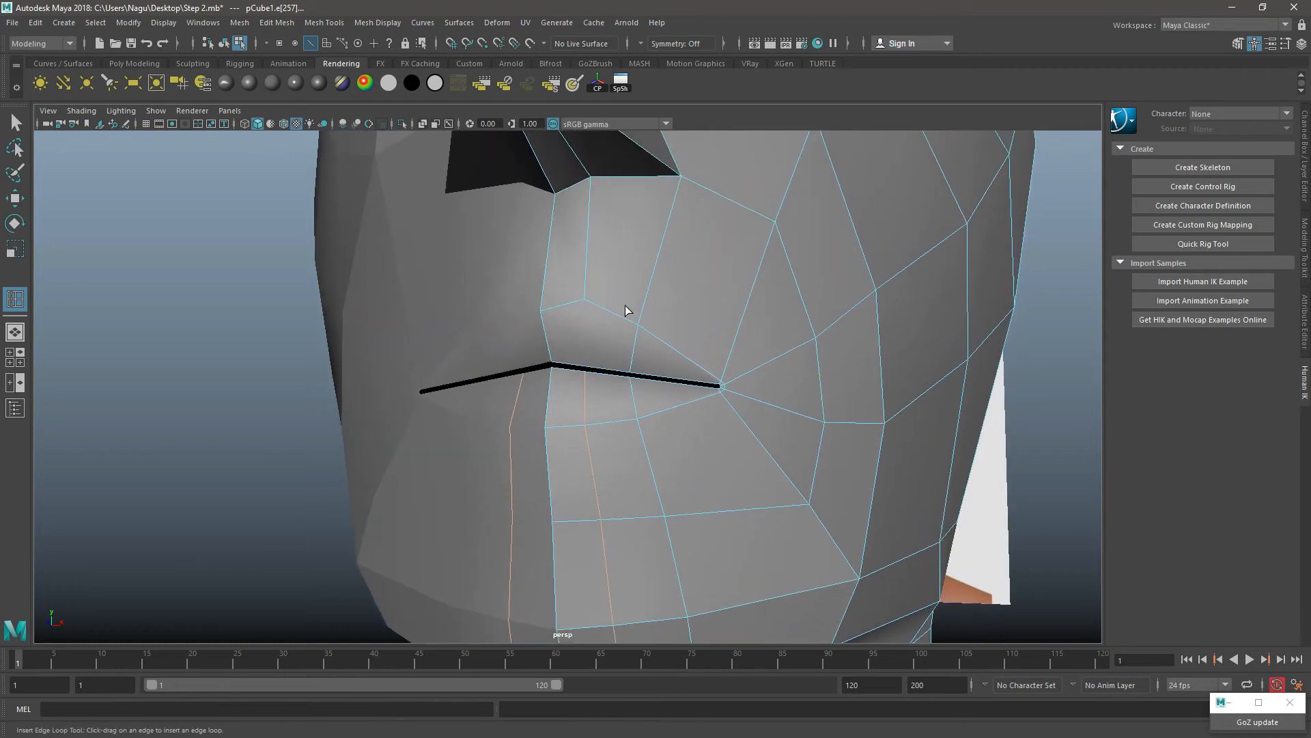
key("w")
Step: Cut an edge with Multi-Cut from the upper lip vertex down to the mouth opening, continuing the nose-base edge
right_click_drag(633, 220, 603, 196)
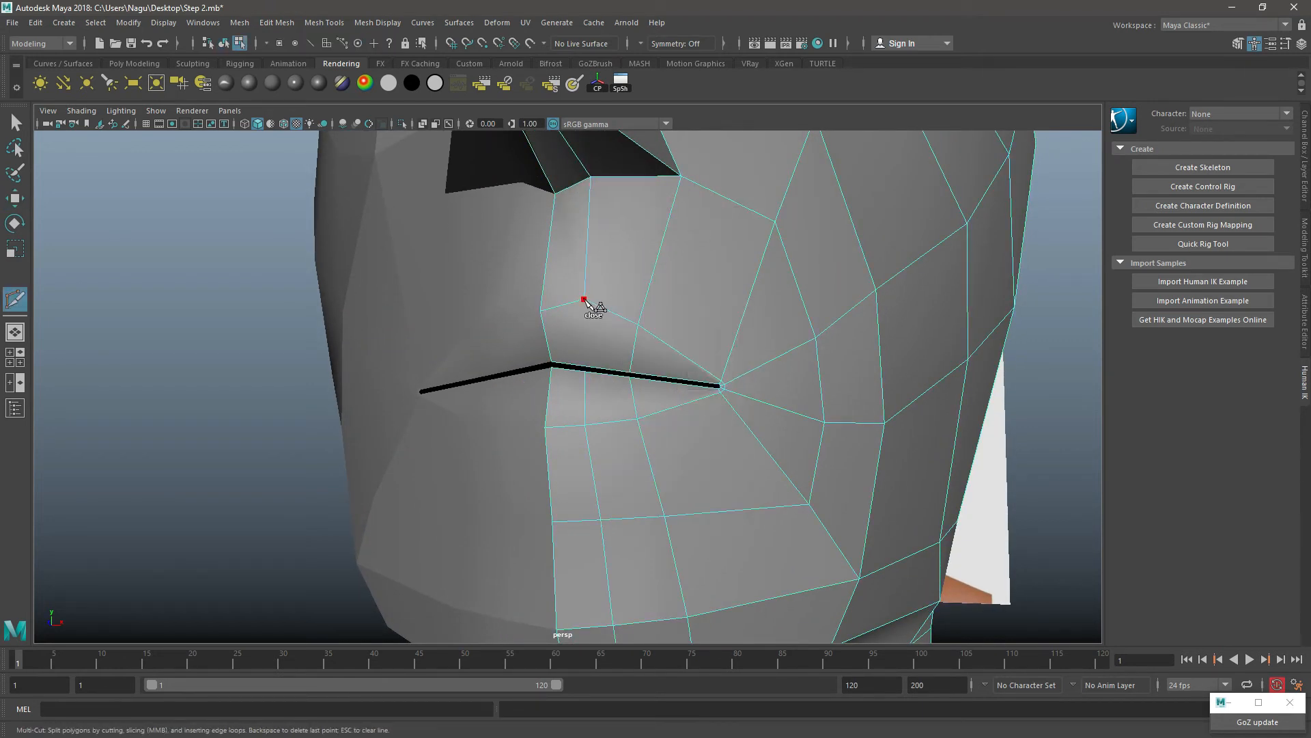
left_click(585, 300)
left_click(586, 367)
right_click(618, 329)
left_click_drag(672, 331, 686, 385, "alt")
scroll(664, 343, "down", 5)
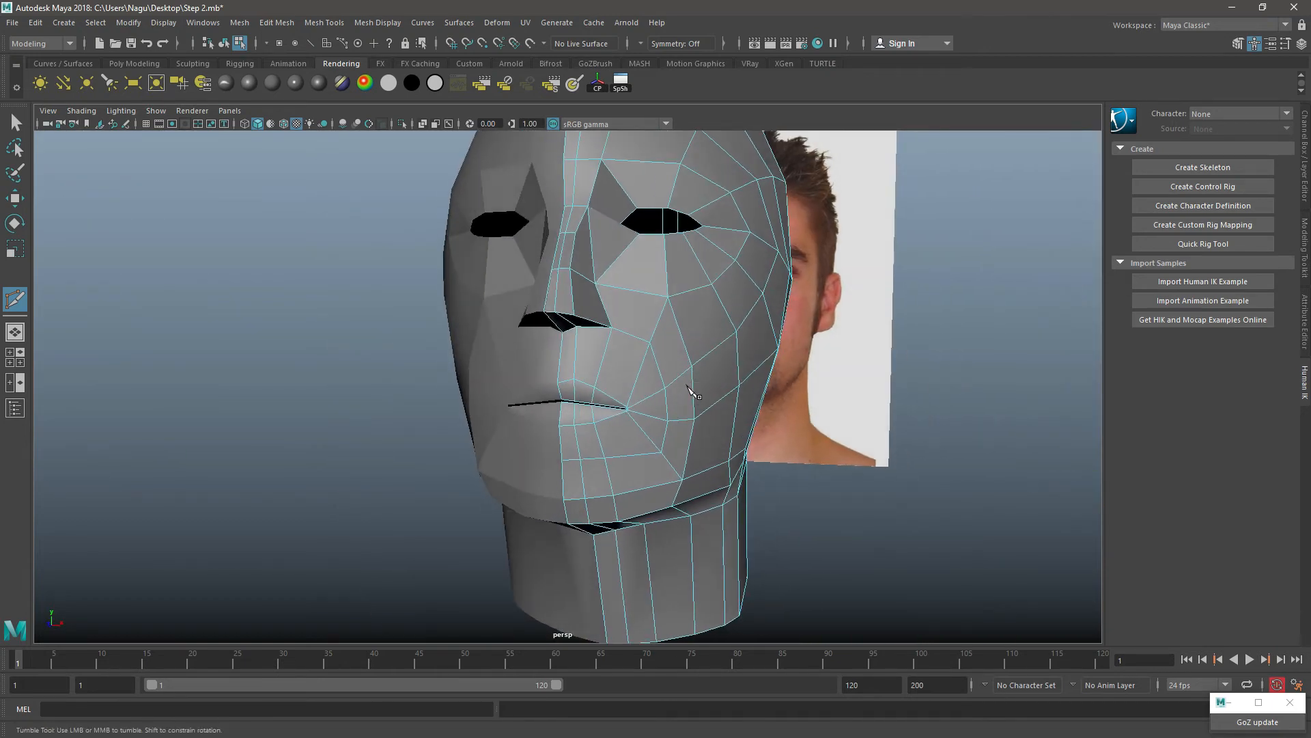
scroll(683, 385, "up", 4)
middle_click_drag(670, 378, 635, 300, "alt")
key("w")
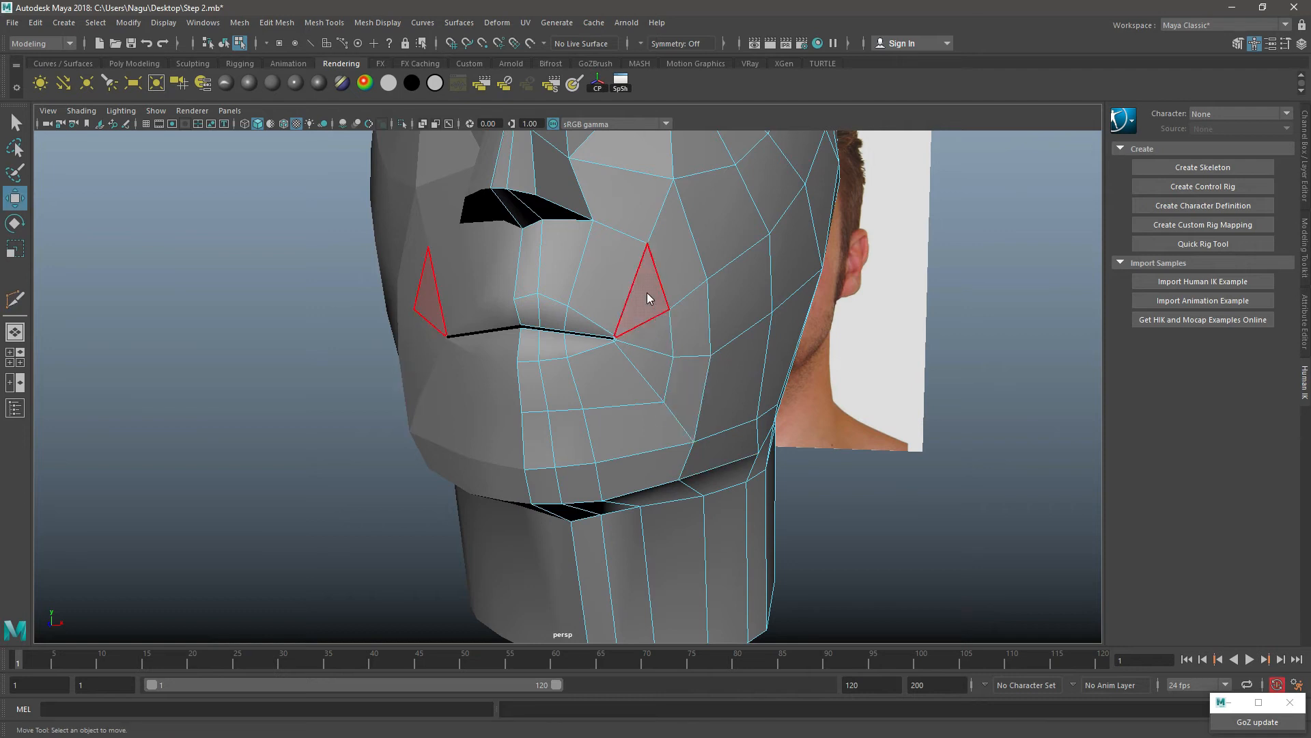
Step: Move the outer vertical edges of the upper and lower lip outward toward the mouth corner
right_click_drag(647, 294, 690, 276)
scroll(765, 379, "up", 2)
left_click_drag(769, 381, 608, 380, "alt")
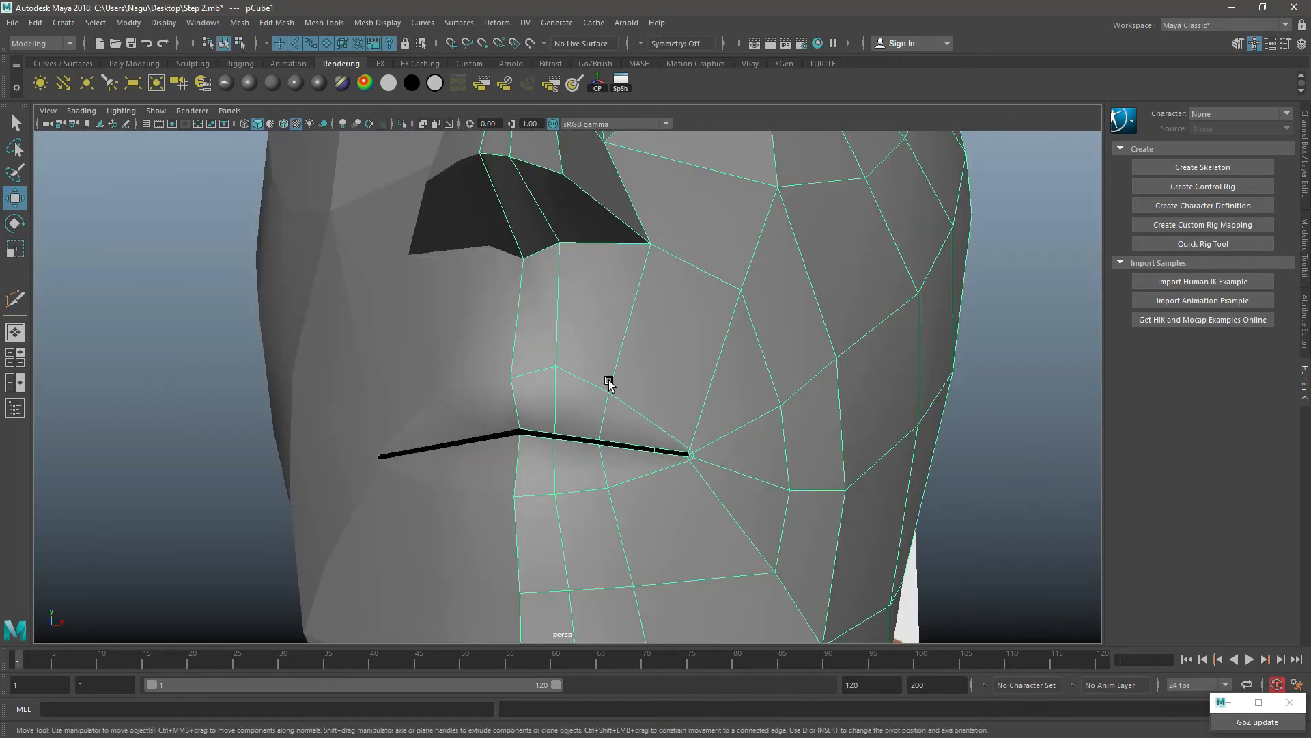
right_click_drag(608, 380, 605, 289)
left_click(608, 450)
left_click(607, 464, "shift")
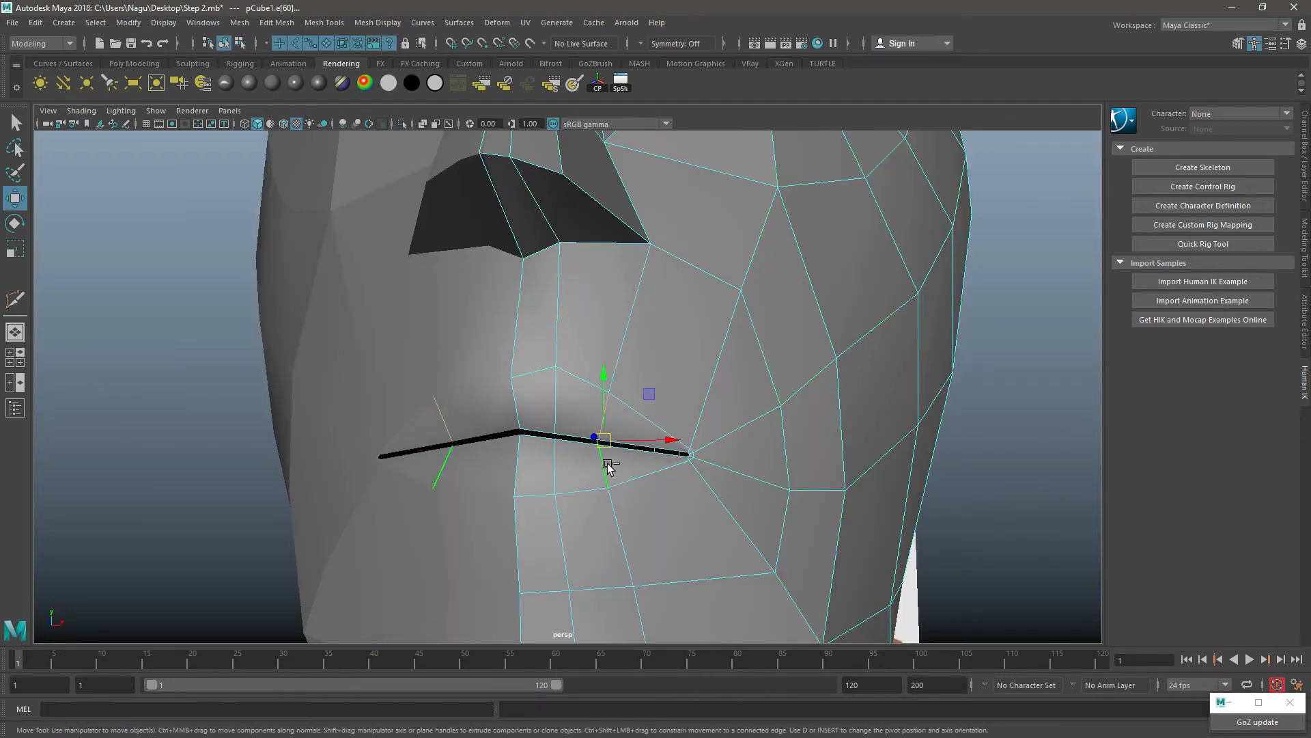
mouse_move(596, 454)
left_mouse_down("ctrl+shift")
mouse_move(627, 457)
mouse_move(619, 442)
mouse_move(571, 456)
mouse_move(586, 455)
left_mouse_up("ctrl+shift")
Step: Move the inner vertical lip edges outward to even the spacing, and raise the upper lip vertex slightly
left_click(554, 396)
left_click(558, 460, "shift")
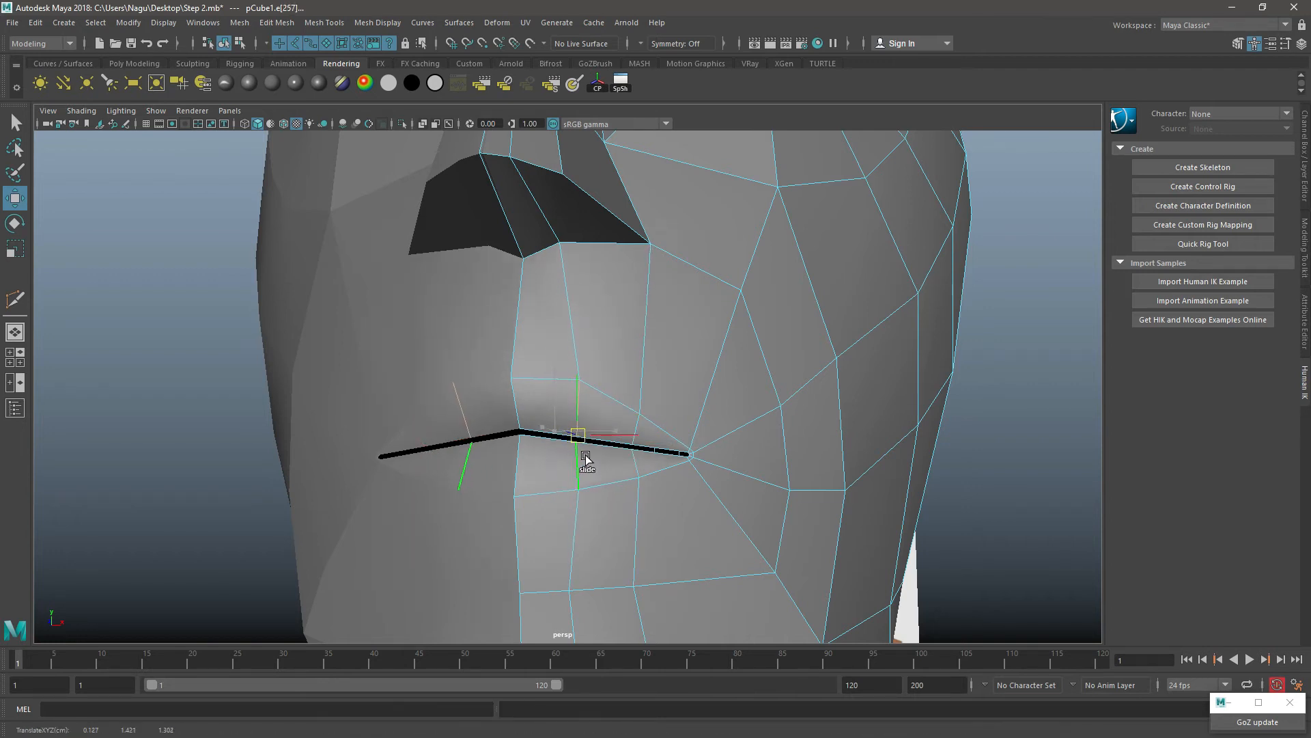
right_click_drag(578, 330, 408, 353)
left_click(580, 379)
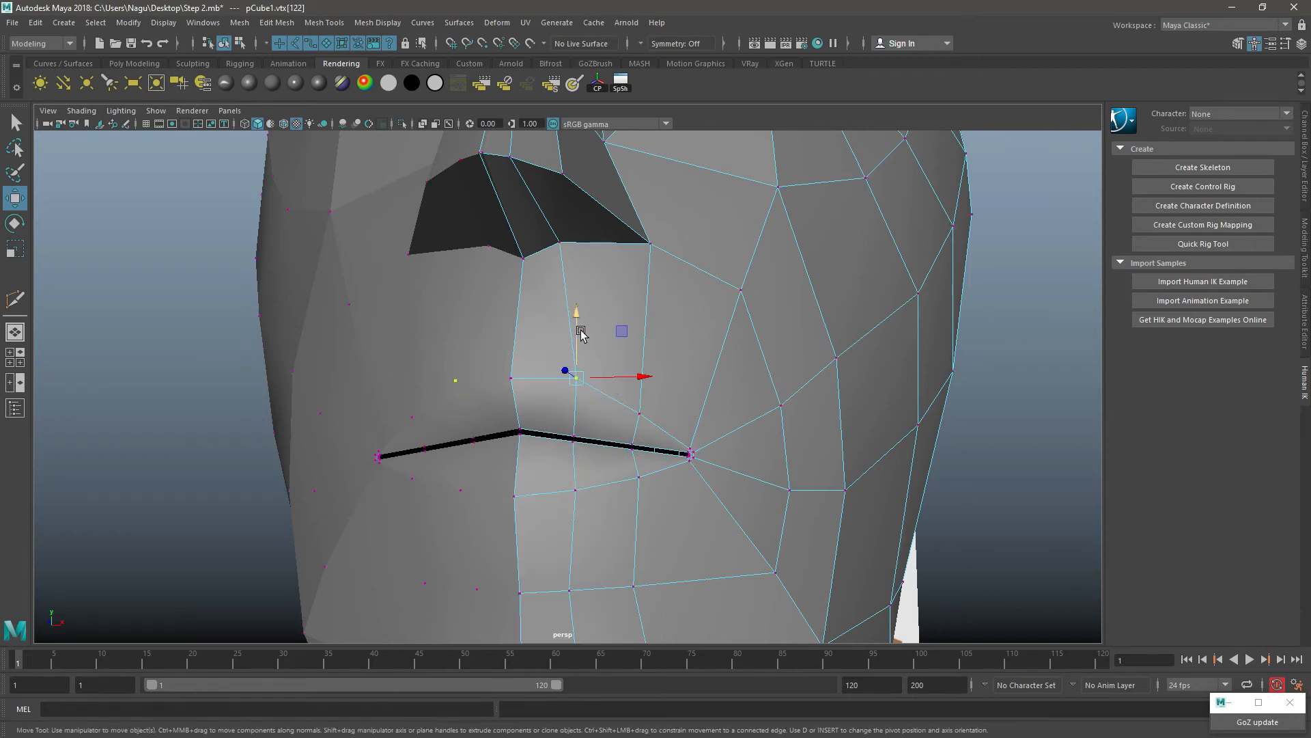
left_click_drag(576, 322, 577, 309)
Step: Move the outer vertical edges on the chin outward, away from the center line
left_click_drag(608, 359, 689, 357)
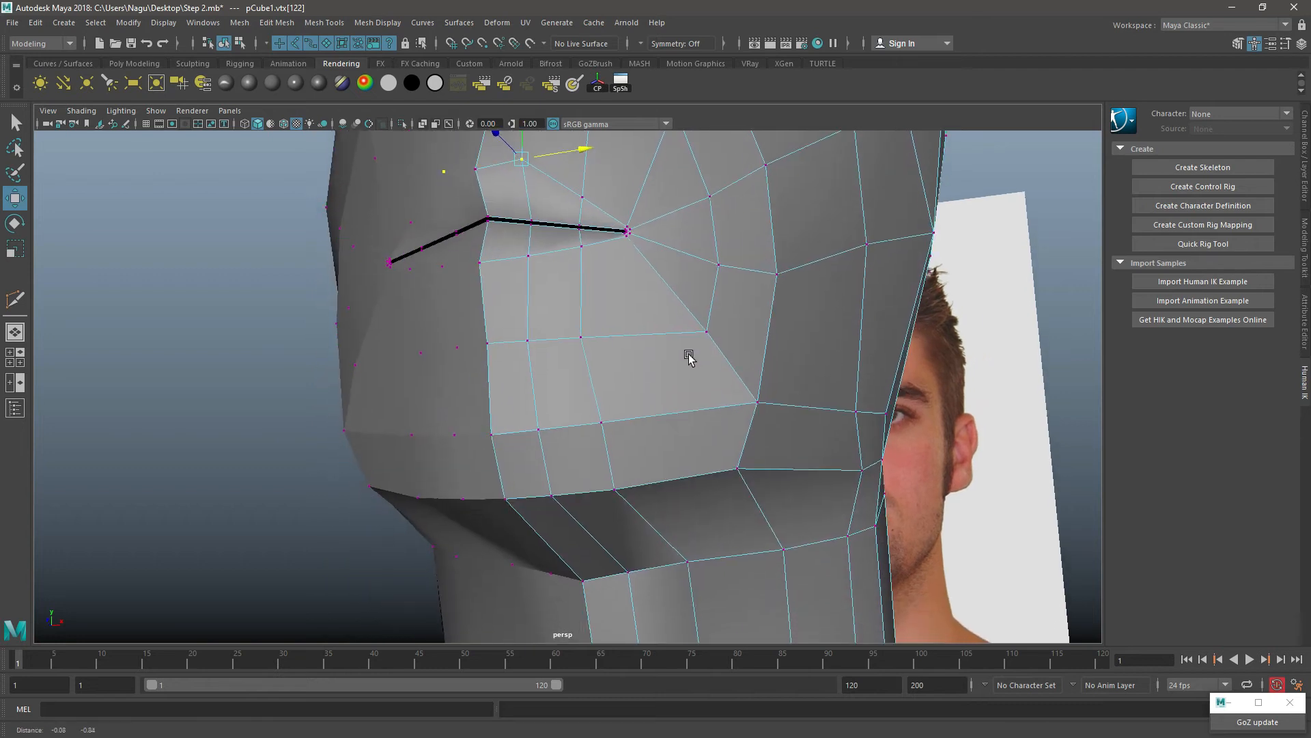
right_click_drag(638, 322, 574, 350)
double_click(627, 462)
double_click(594, 377)
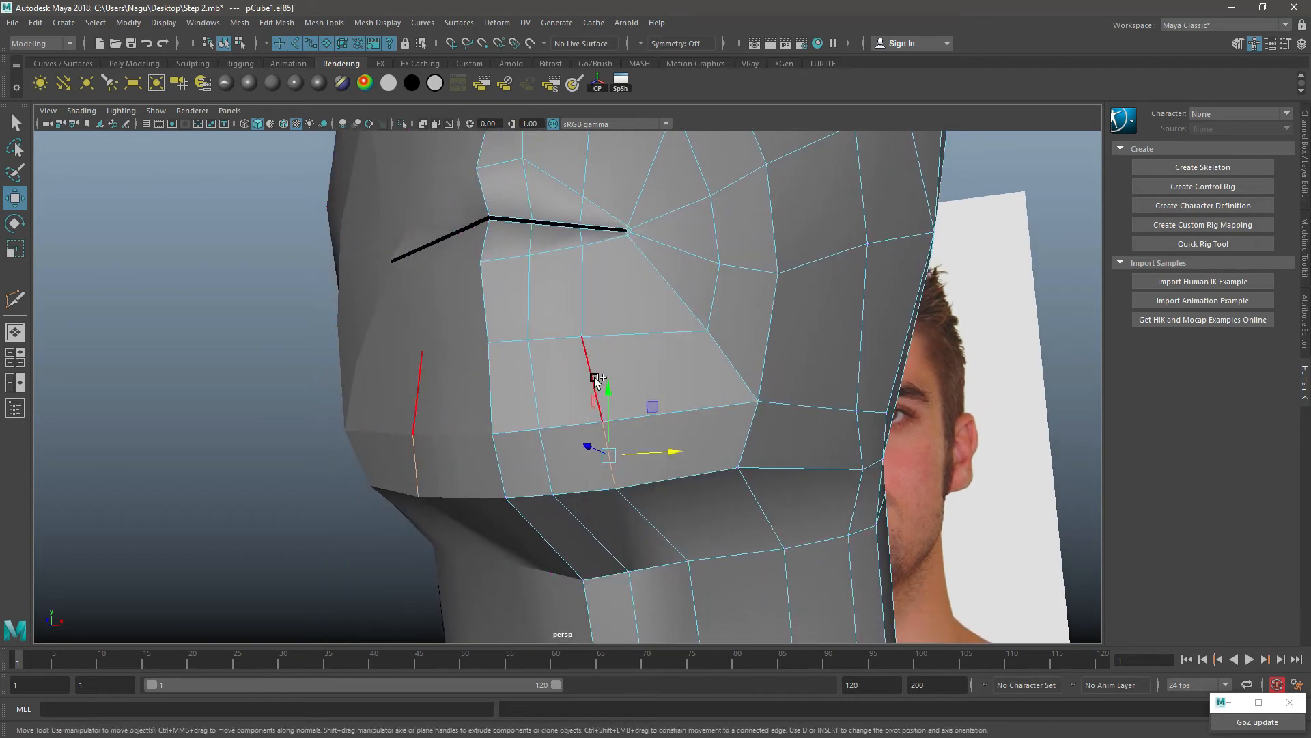
left_click_drag(594, 377, 621, 395, "ctrl+shift")
middle_click_drag(622, 395, 620, 394, "ctrl+shift")
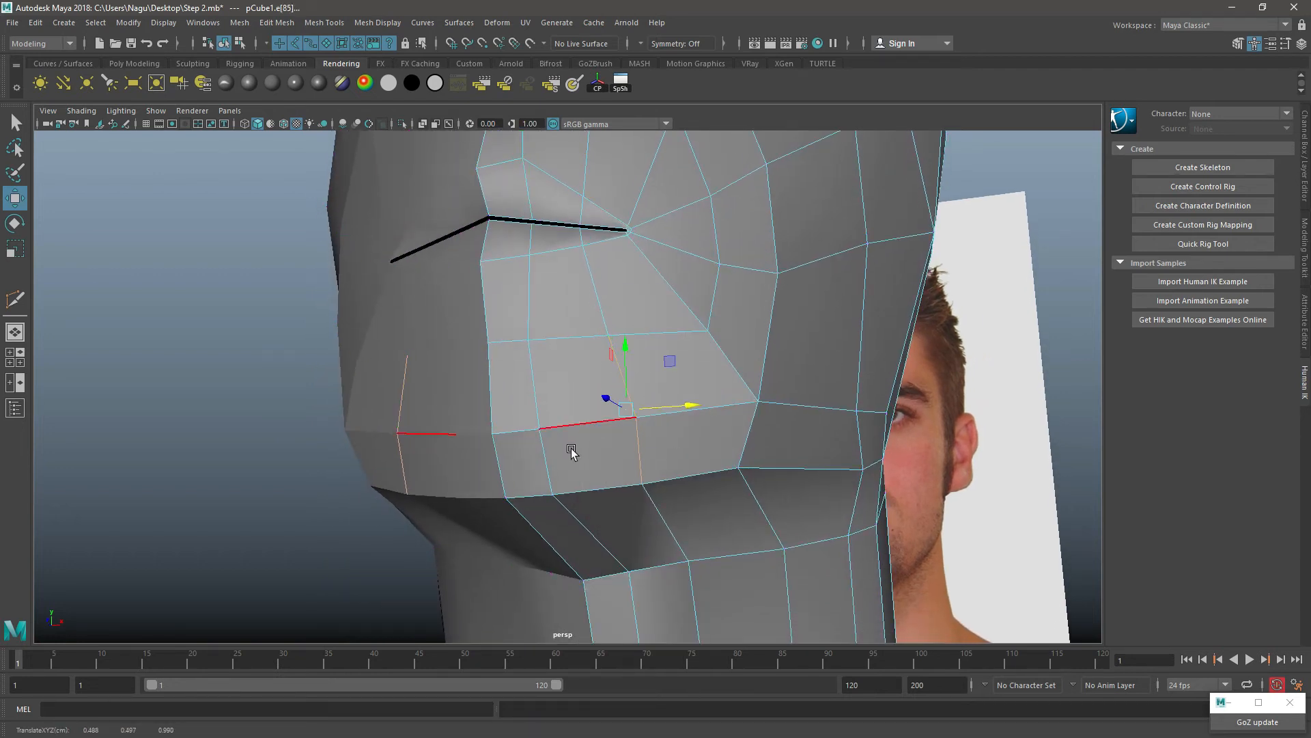
Step: Move the inner vertical chin edges outward and shift the outer vertex on the chin's lower rim outward
left_click(555, 438)
left_click(535, 376, "shift")
middle_click_drag(552, 432, 581, 436, "ctrl+shift")
right_click_drag(661, 330, 507, 336)
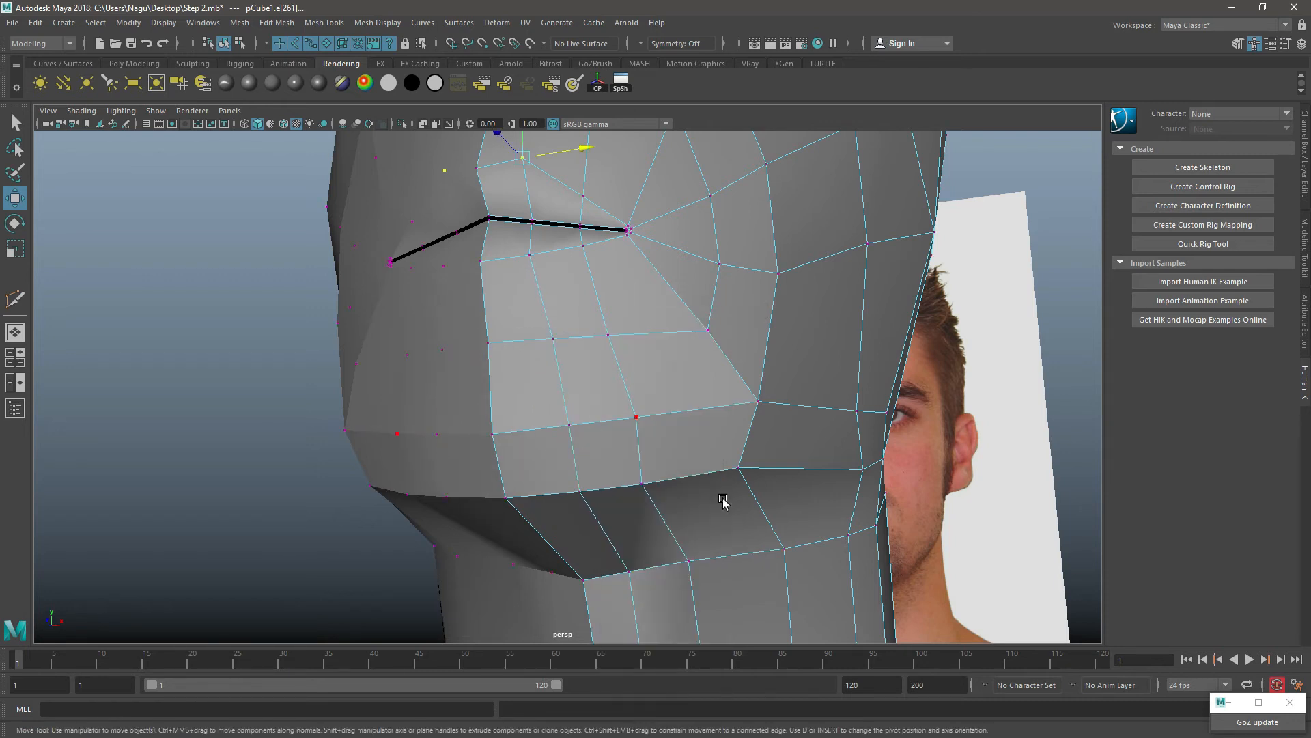
left_click(640, 484)
middle_click_drag(649, 488, 657, 486, "ctrl+shift")
Step: Move the column of cheek edges between the cheekbone and jaw back toward the ear
right_click_drag(624, 296, 694, 263)
left_click_drag(661, 360, 687, 302, "alt")
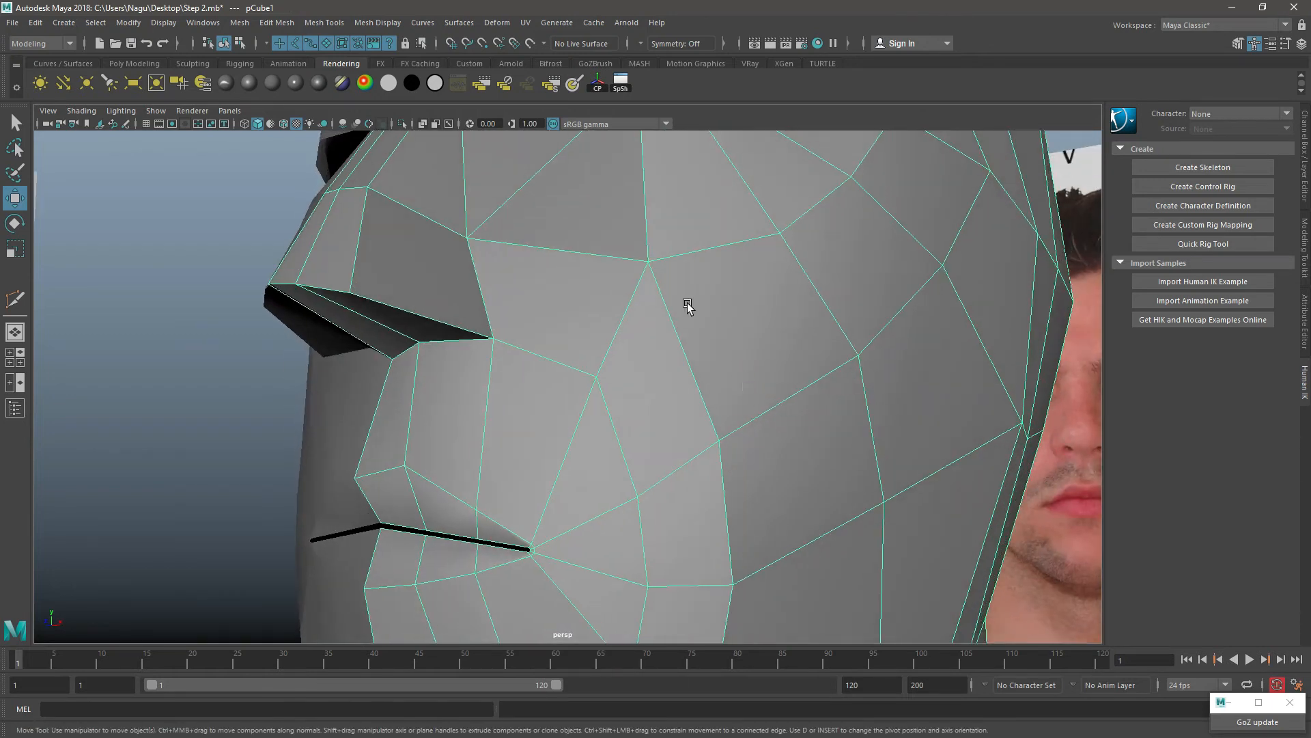
right_click(655, 278)
right_click_drag(655, 279, 580, 277)
right_click_drag(676, 327, 673, 211)
scroll(723, 379, "down", 4)
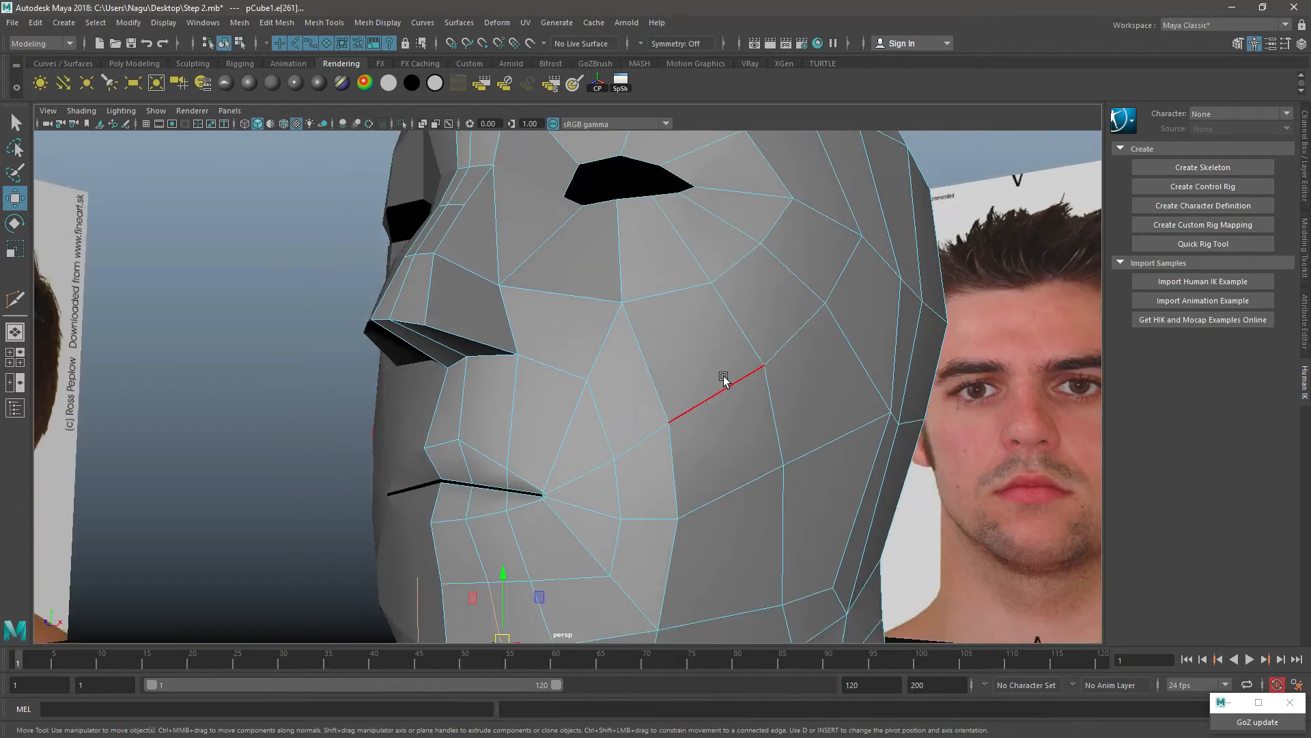
middle_click_drag(656, 364, 649, 281, "alt")
left_click(650, 281)
left_click(672, 408, "shift")
left_click(675, 467, "shift")
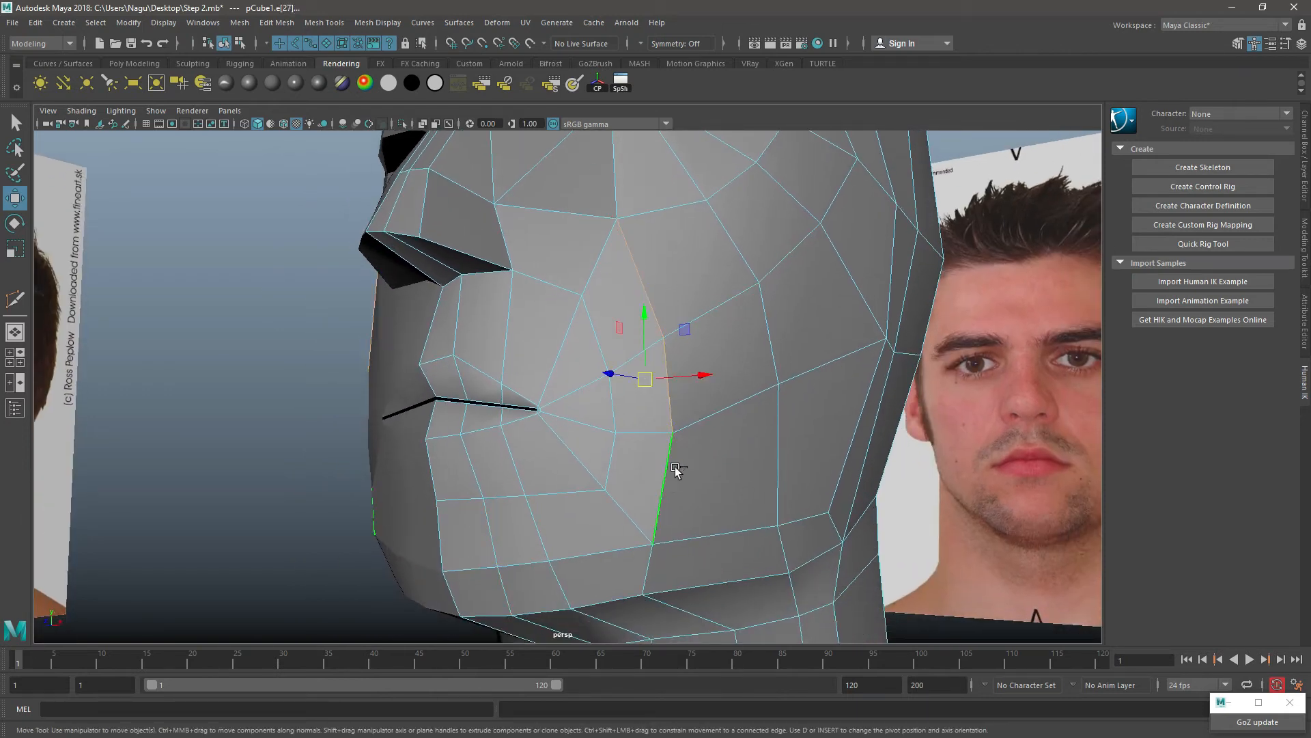
left_click_drag(671, 409, 712, 410, "ctrl+shift")
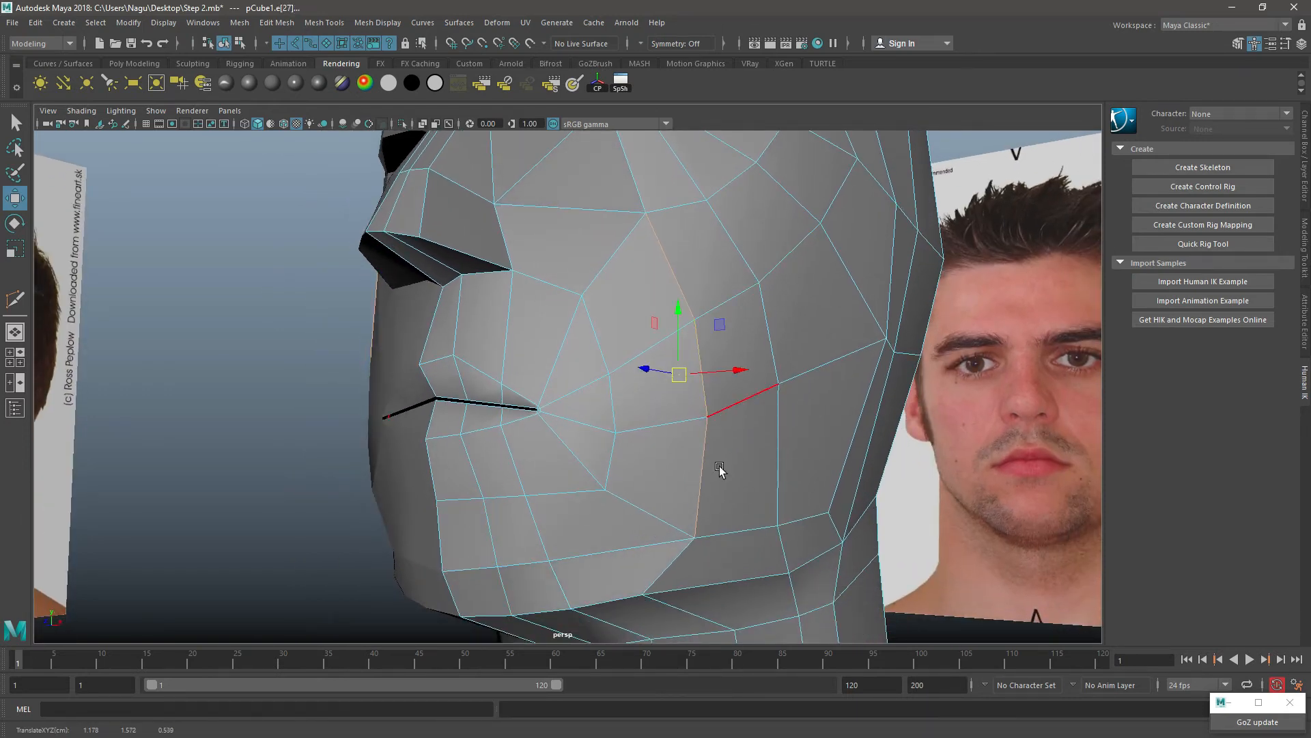
Step: Shift the lower jaw point back in line with the moved cheek edges, and undo the last change
left_click(665, 568)
right_click_drag(685, 541, 620, 331)
left_click_drag(661, 454, 695, 489, "alt")
left_click(630, 476)
key("ctrl+z")
left_click_drag(706, 387, 625, 366, "alt")
right_click_drag(557, 317, 612, 340)
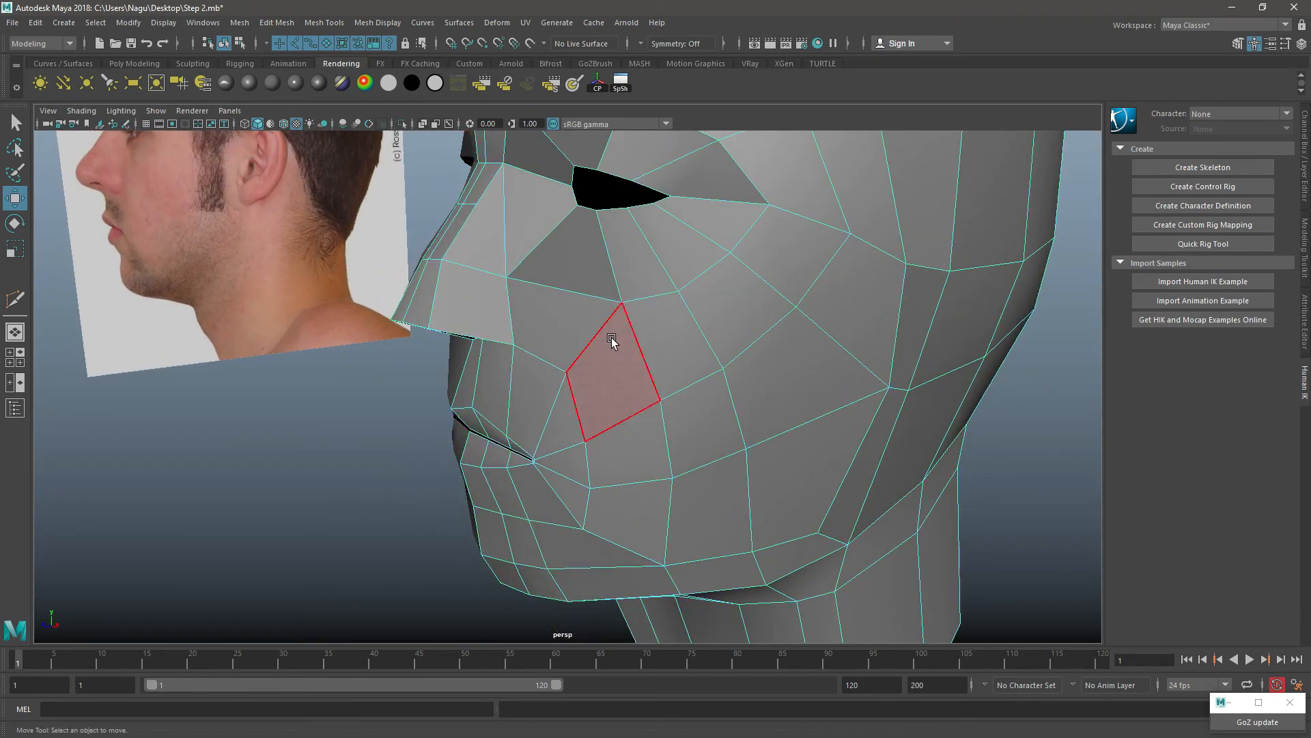
right_click(644, 286, "shift")
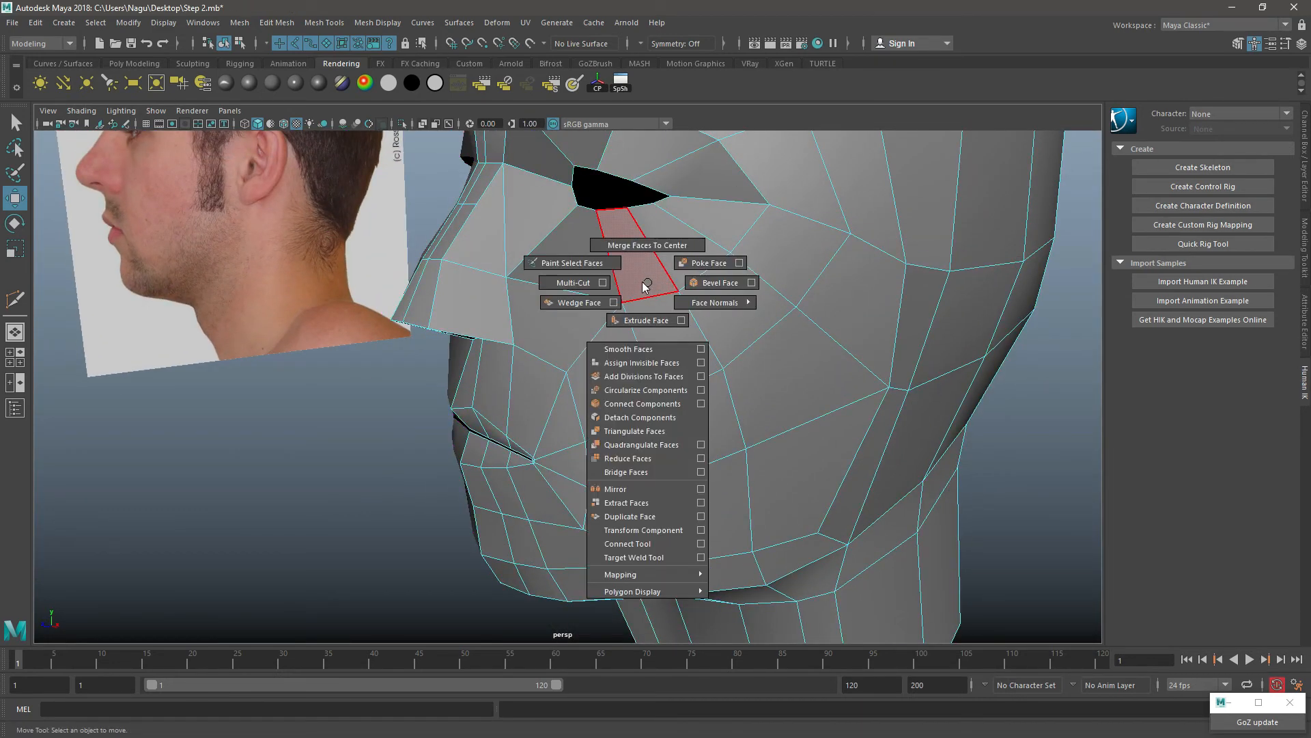
left_click(602, 283)
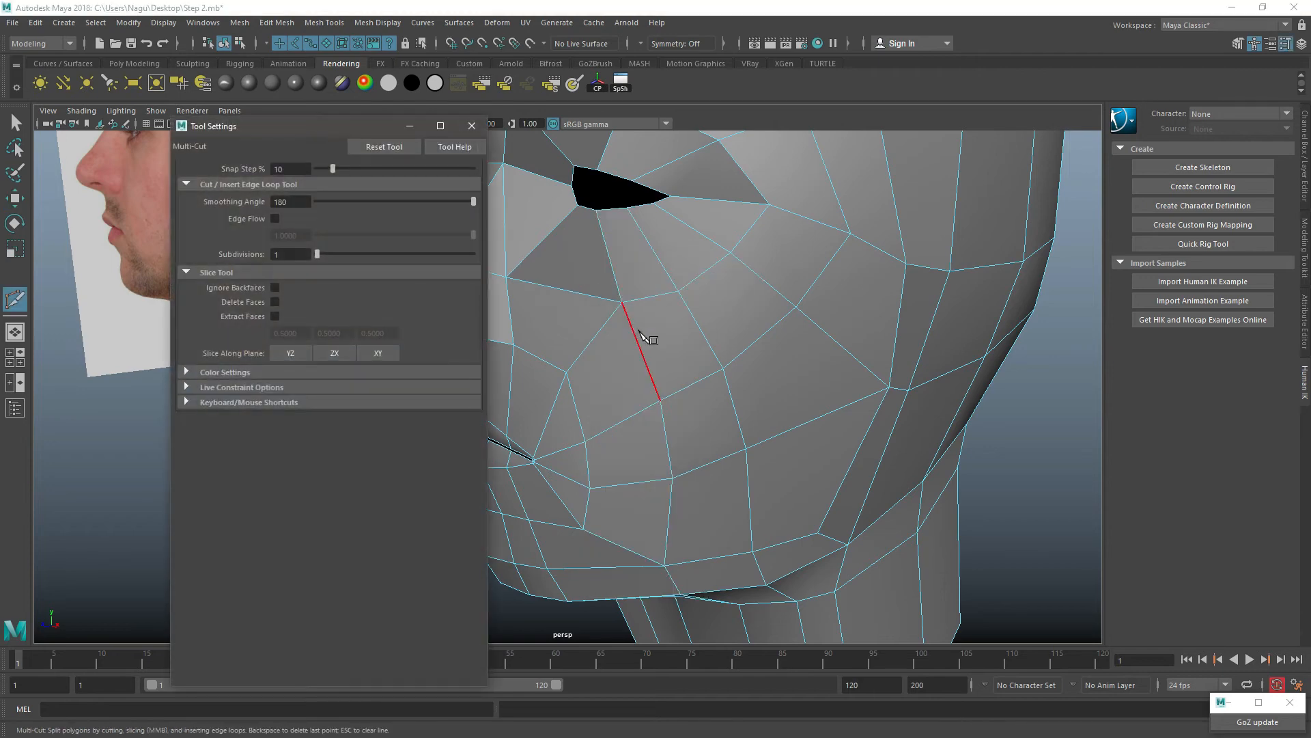
left_click(472, 126)
key("w")
Step: Insert an edge loop around the mouth, running from the nose through the cheek to the chin
right_click_drag(667, 328, 726, 280)
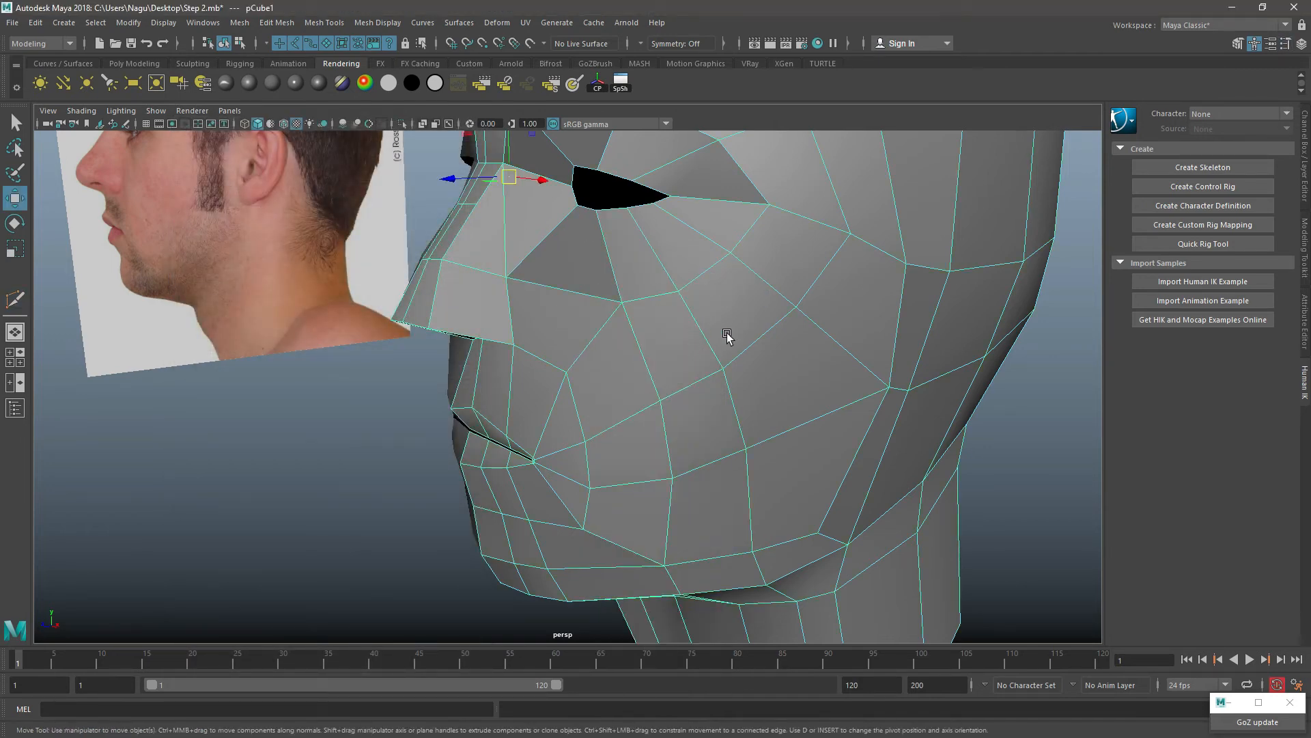
right_click(748, 269, "shift")
left_click(661, 288)
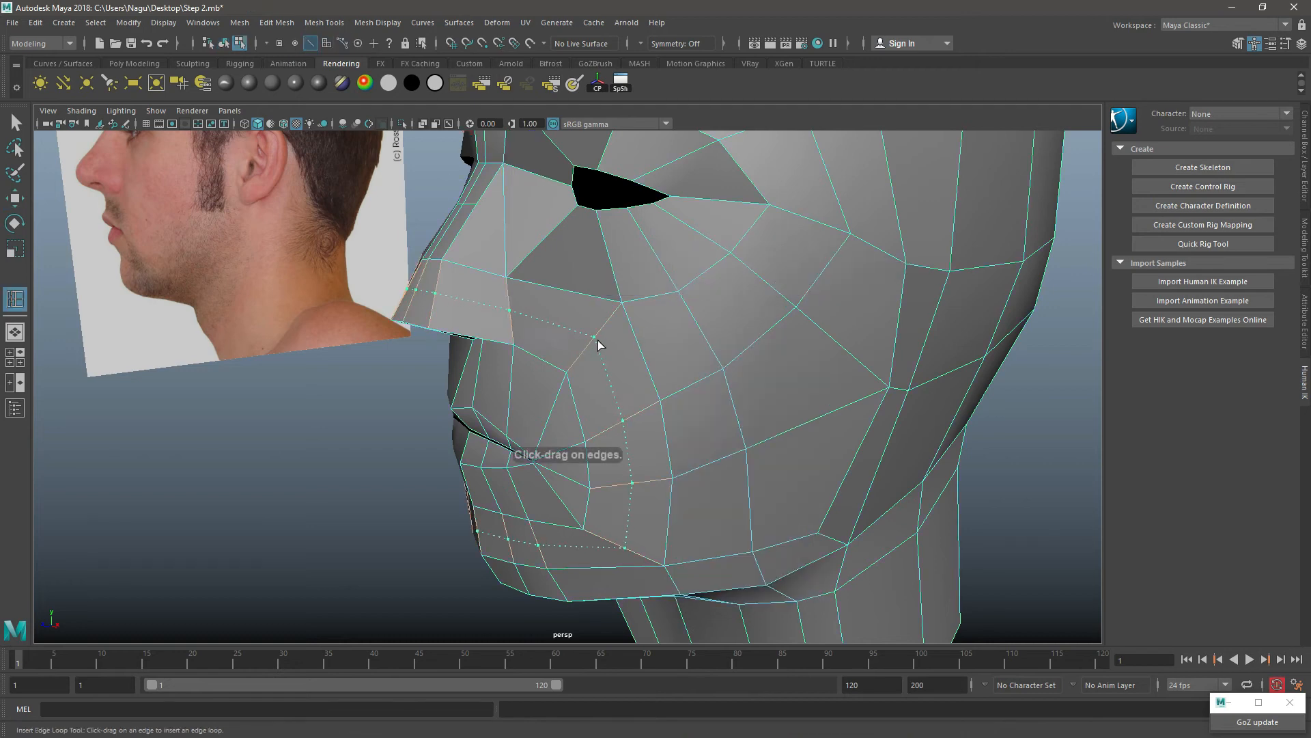
left_click(603, 344)
left_click_drag(708, 440, 710, 384, "alt")
key("w")
Step: In the side view, lower the rows of chin vertices below the lower lip to follow the reference profile
right_click_drag(653, 238, 437, 211)
middle_click_drag(664, 286, 627, 340, "alt")
left_click_drag(554, 377, 578, 383)
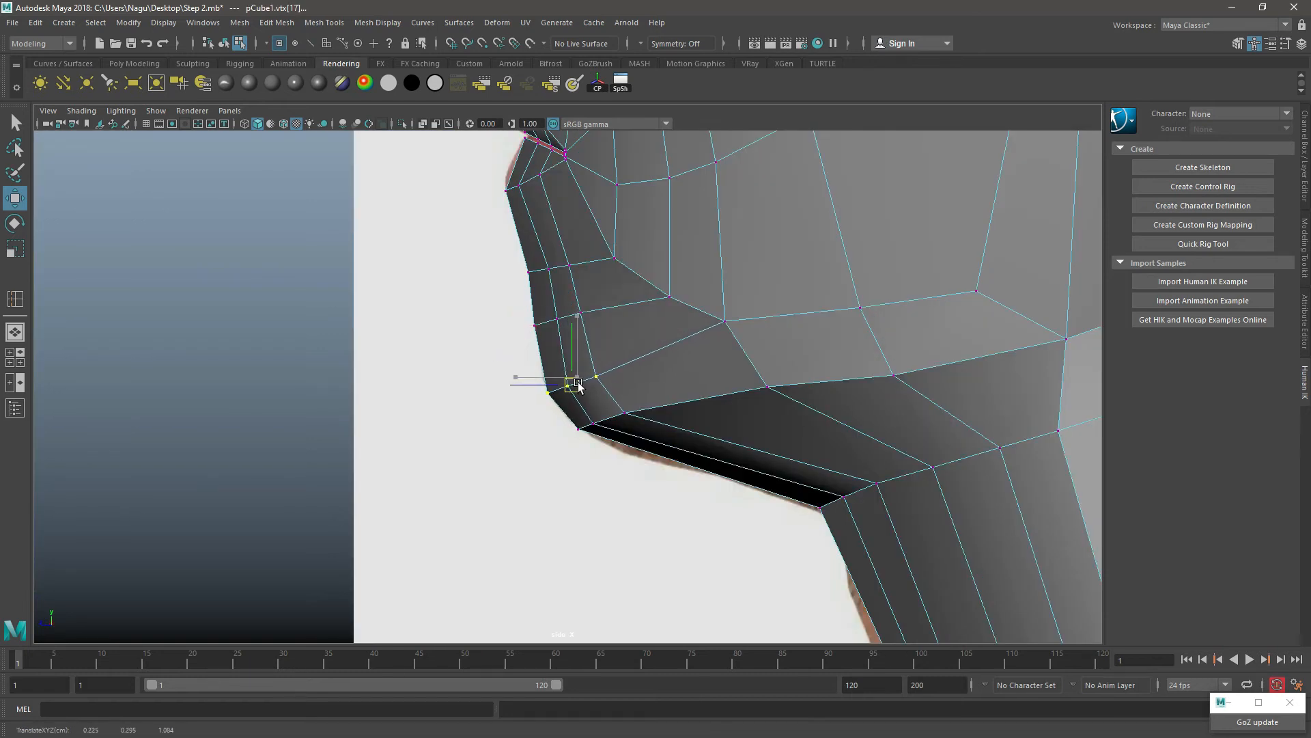
left_click_drag(601, 306, 567, 346)
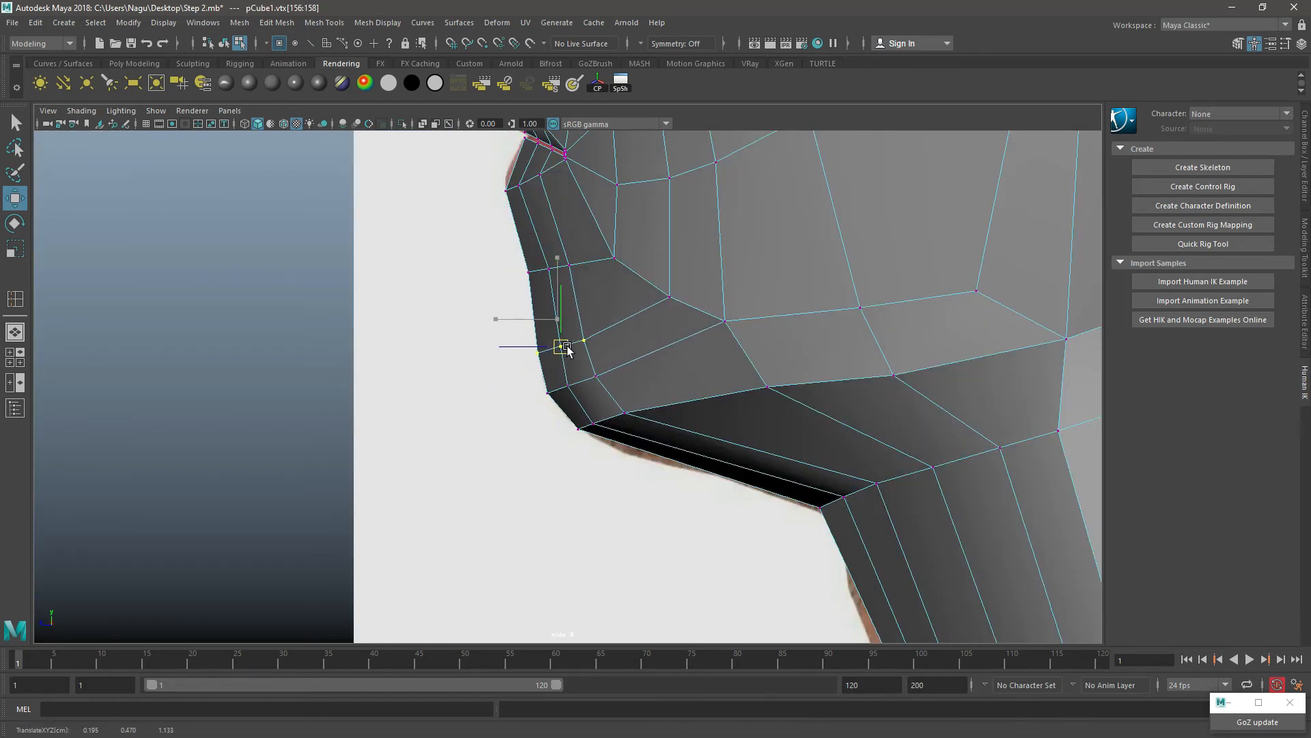
left_click_drag(592, 252, 507, 285)
left_click_drag(549, 269, 563, 294)
Step: Move the outer column of lower chin vertices back from the profile in the side view
middle_click_drag(605, 295, 607, 456, "alt")
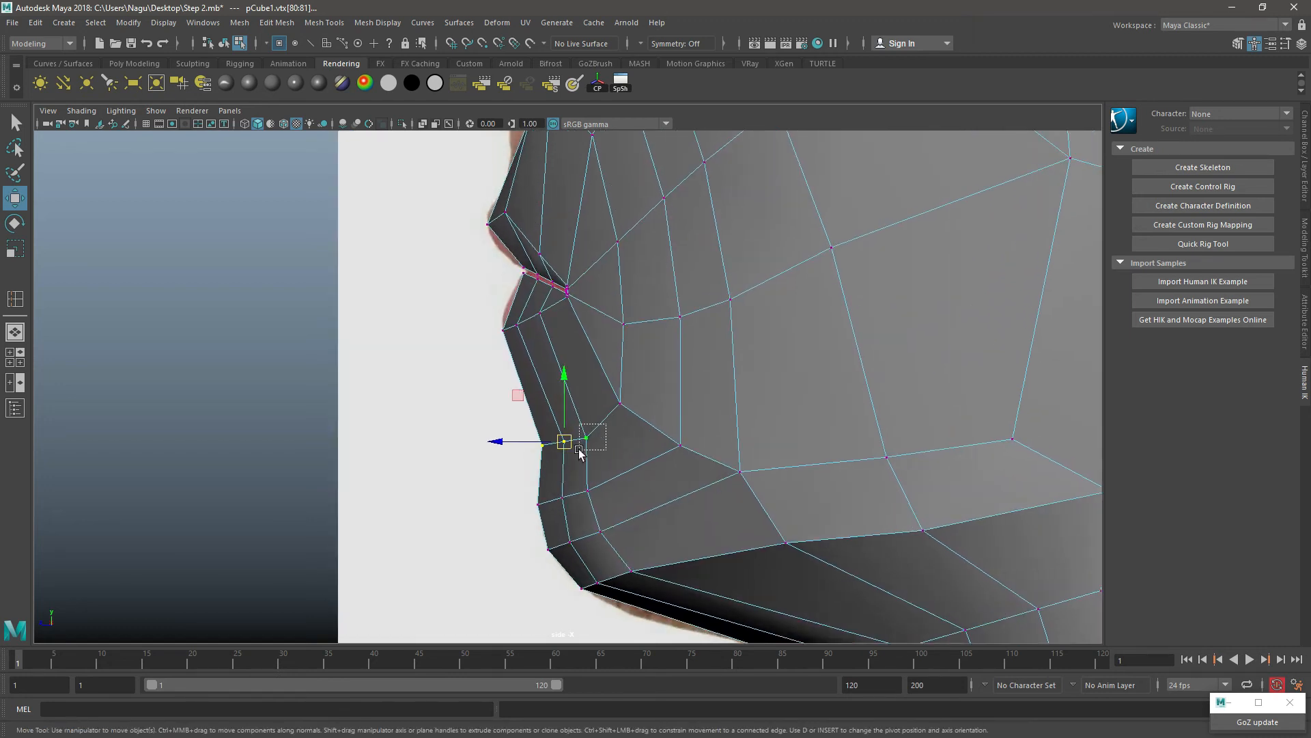
left_click_drag(579, 450, 578, 451)
left_click_drag(634, 515, 671, 547)
left_click_drag(600, 467, 656, 463)
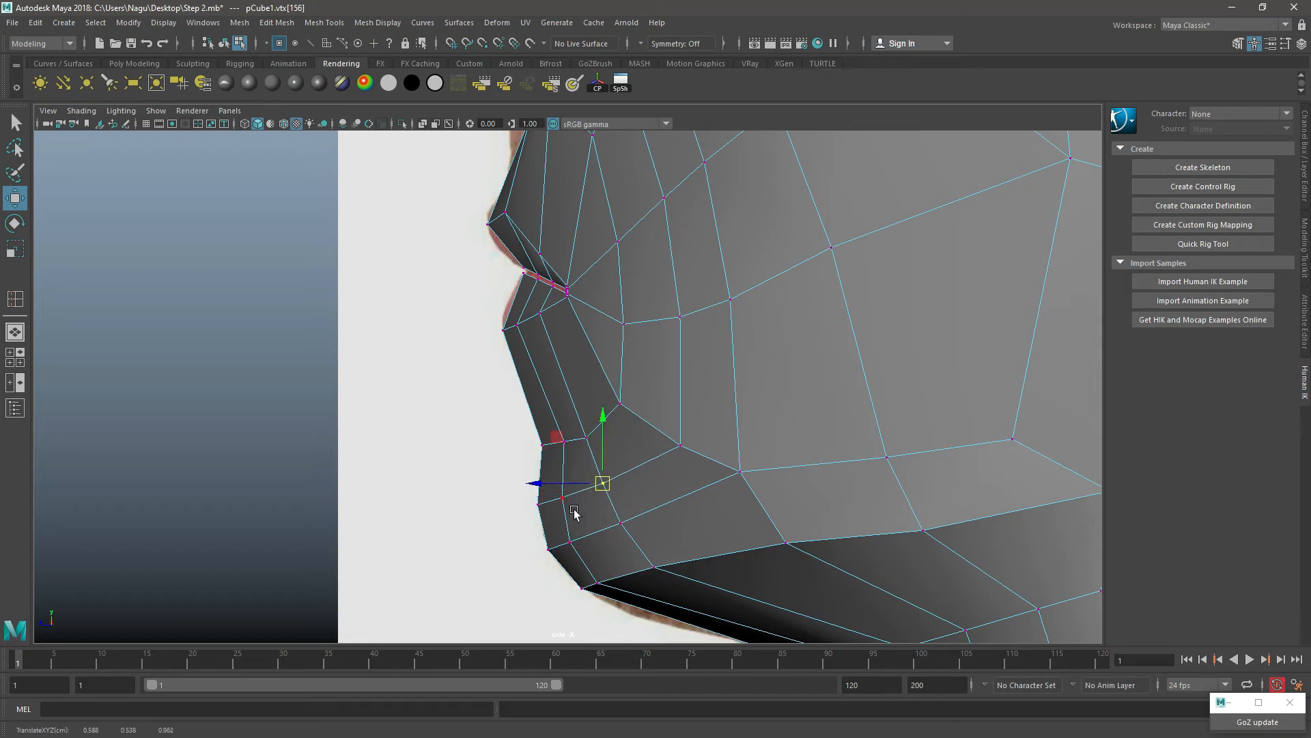
Step: In the side view, nudge the cheek vertices running back from the mouth corner into a smoother, more evenly spaced row
left_click_drag(629, 376, 604, 430)
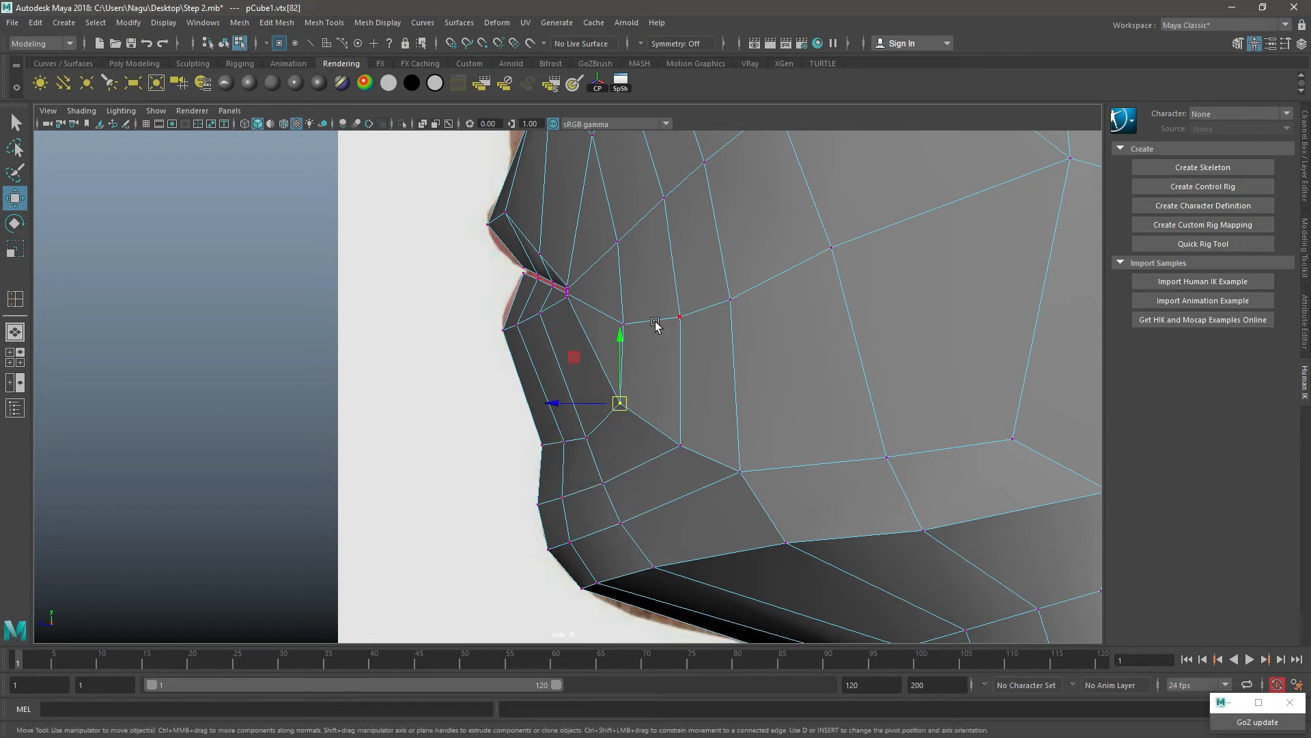
middle_click_drag(636, 306, 632, 412, "alt")
left_click_drag(634, 415, 673, 405)
left_click(675, 423)
left_click(725, 406)
left_click(673, 413)
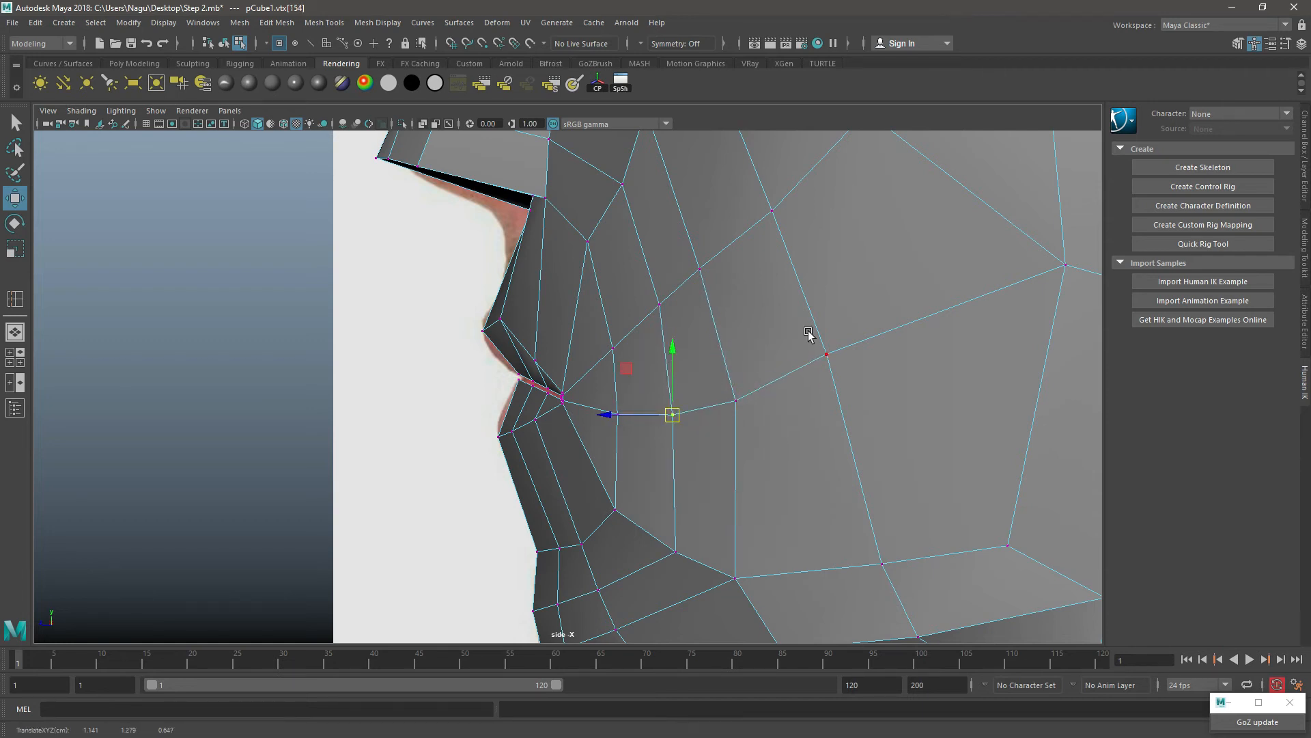
scroll(744, 304, "down", 5)
scroll(669, 315, "up", 5)
Step: Return the head to object mode and raise its Blinn material's transparency until it is almost fully see-through
key("space")
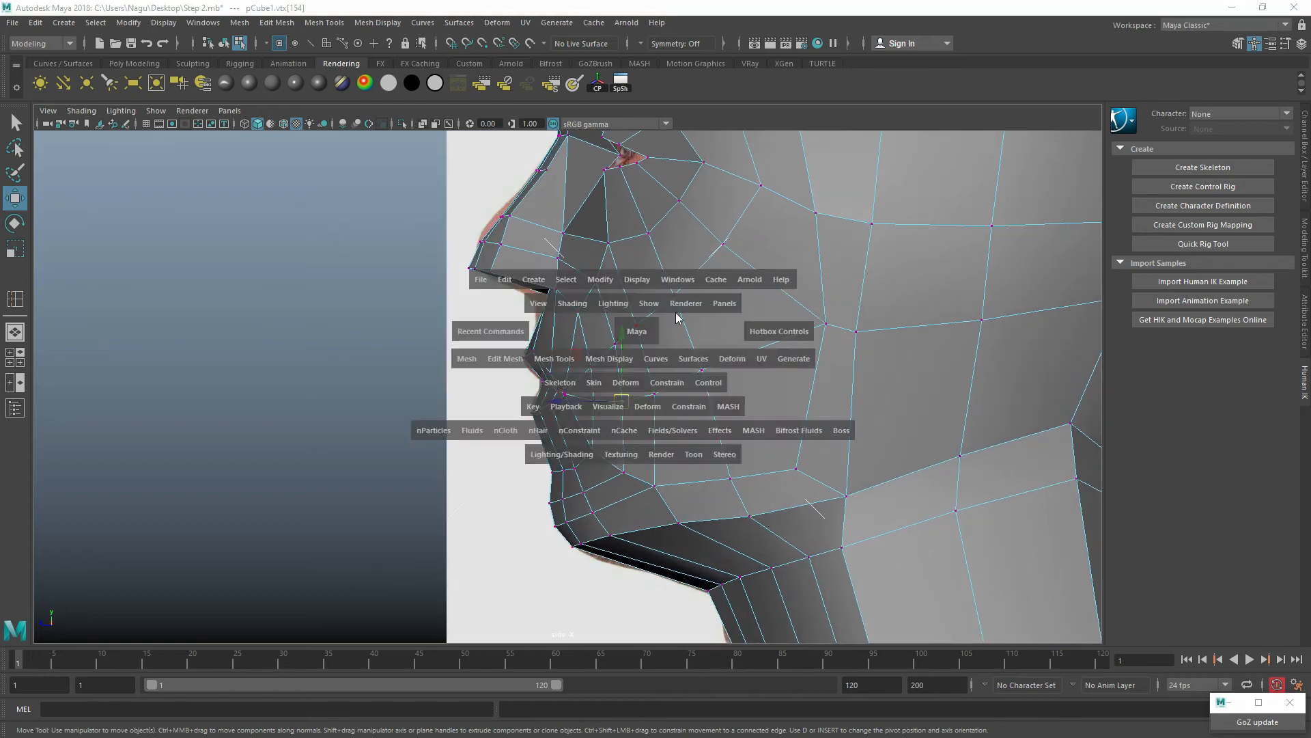
key("space")
left_click_drag(726, 263, 660, 298, "alt")
key("F8")
left_click_drag(692, 369, 661, 374, "alt")
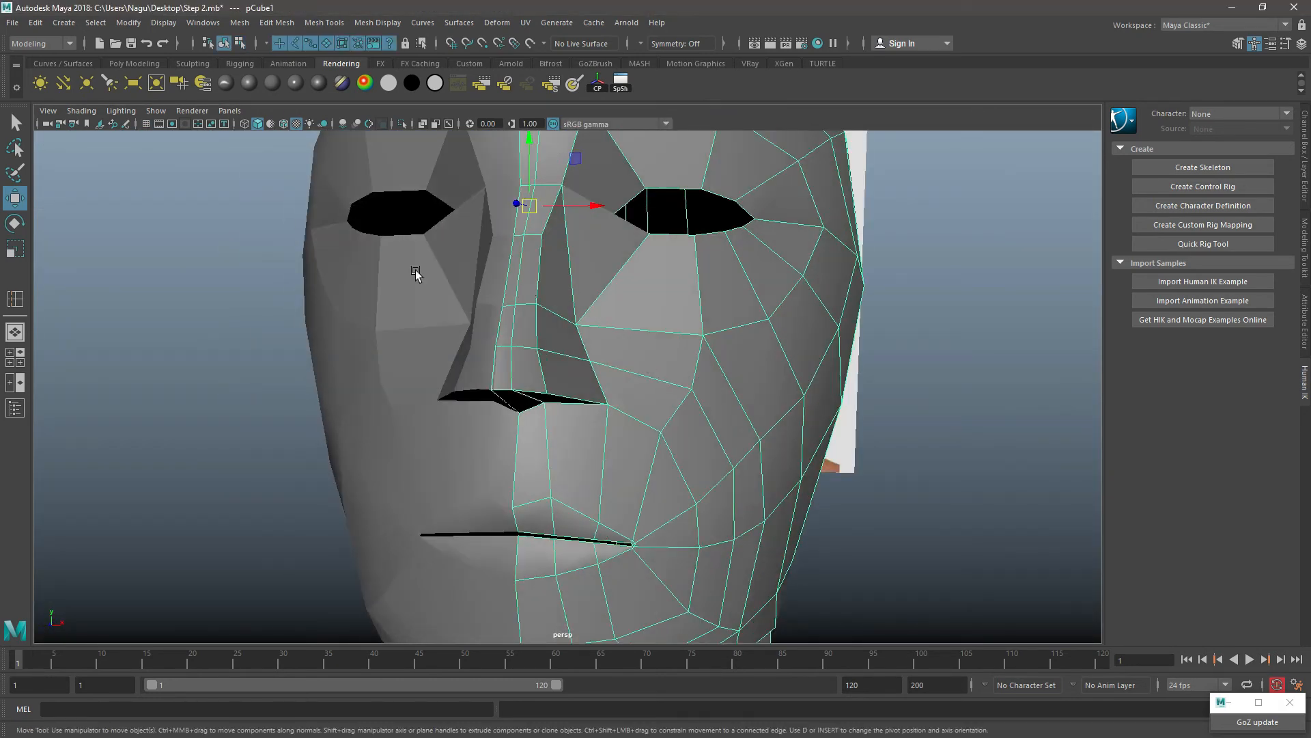
key("ctrl+a")
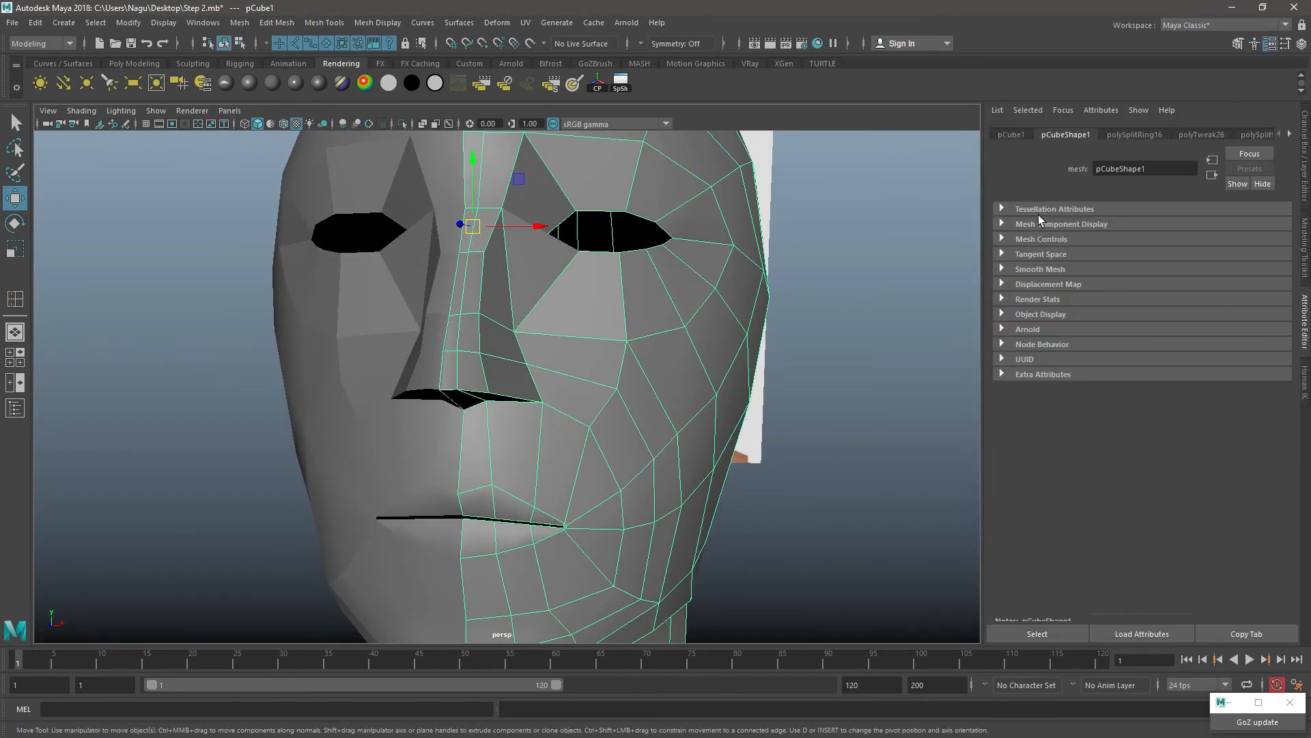
left_click(196, 87)
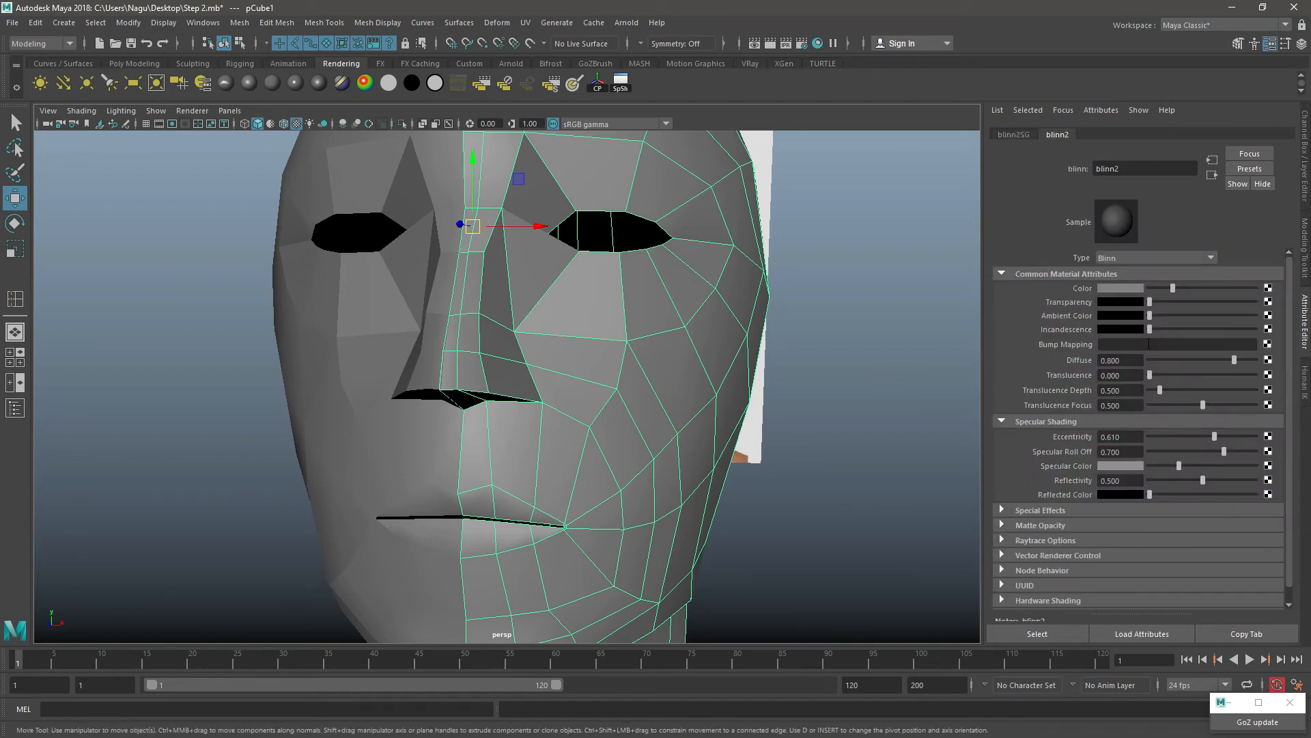
left_click_drag(1154, 302, 1243, 300)
Step: Frame the nose over the front reference photo and switch the head mesh to vertex selection
key("space")
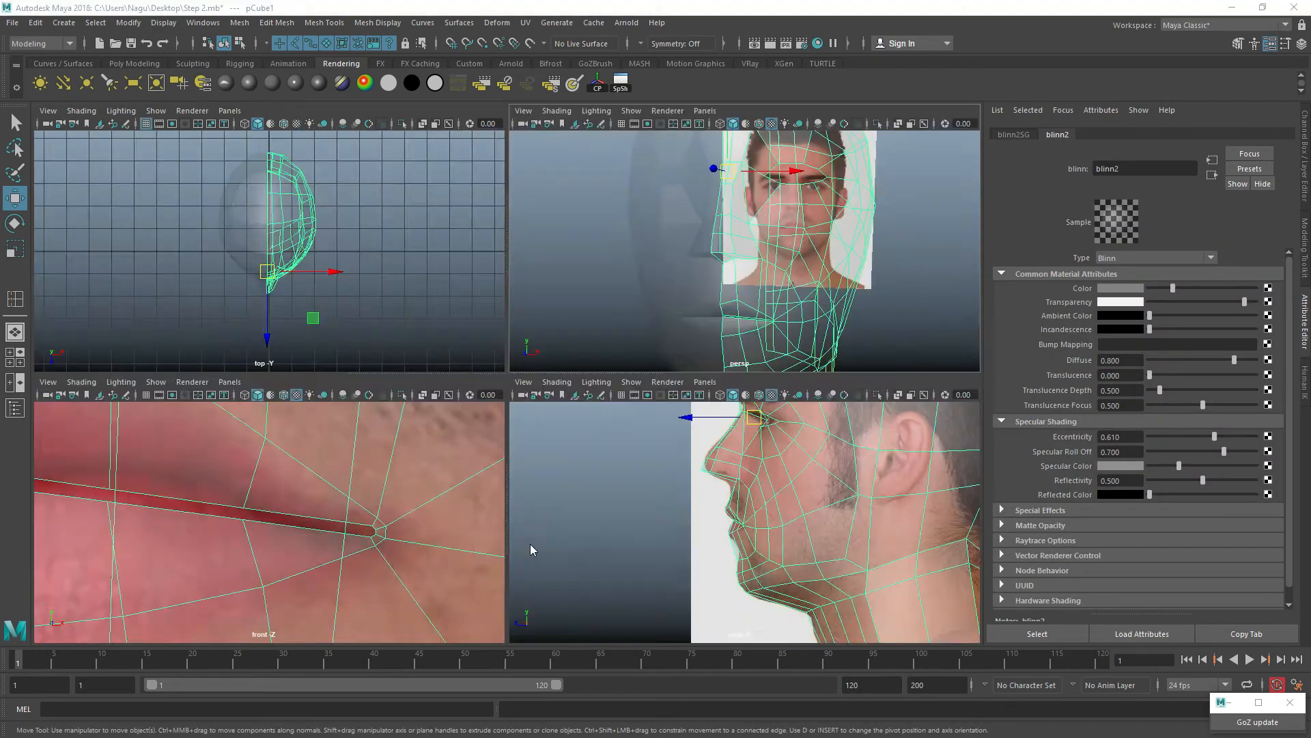
key("space")
key("space")
key("space")
scroll(558, 385, "down", 10)
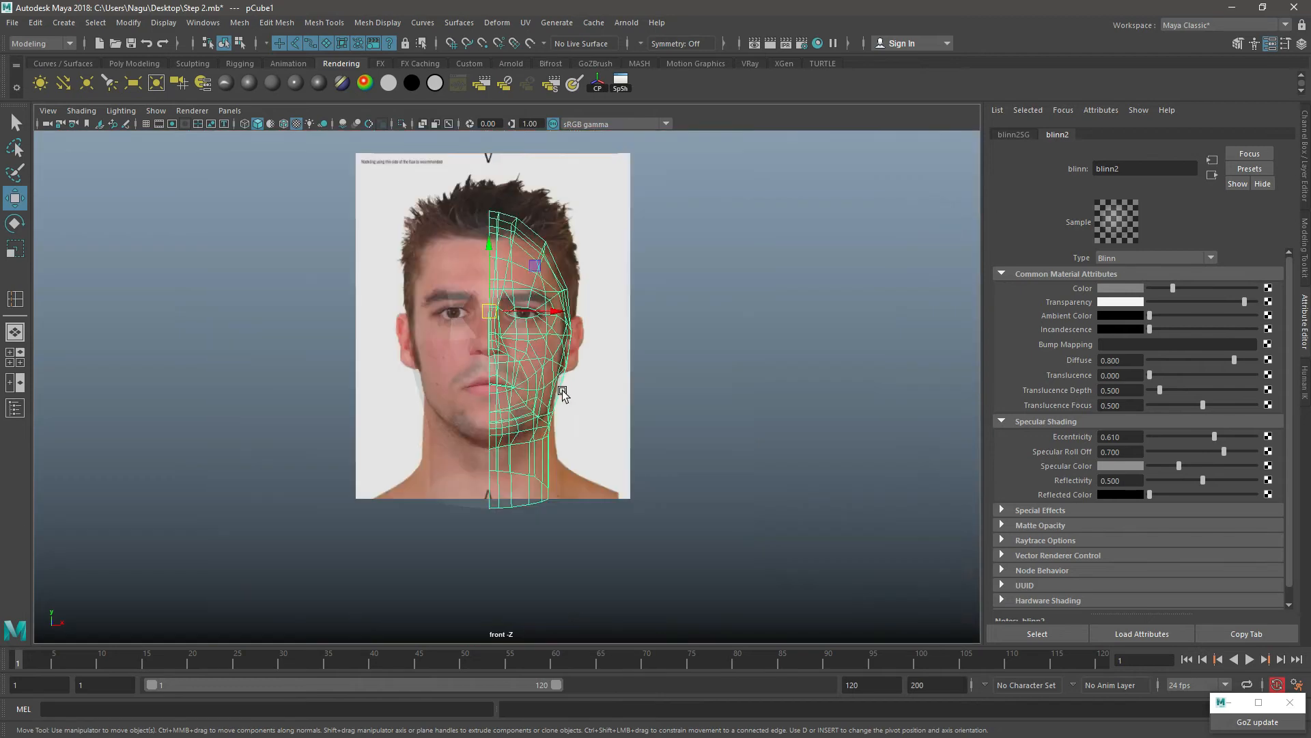
middle_click_drag(511, 349, 574, 386, "alt")
scroll(584, 389, "up", 5)
scroll(587, 392, "up", 8)
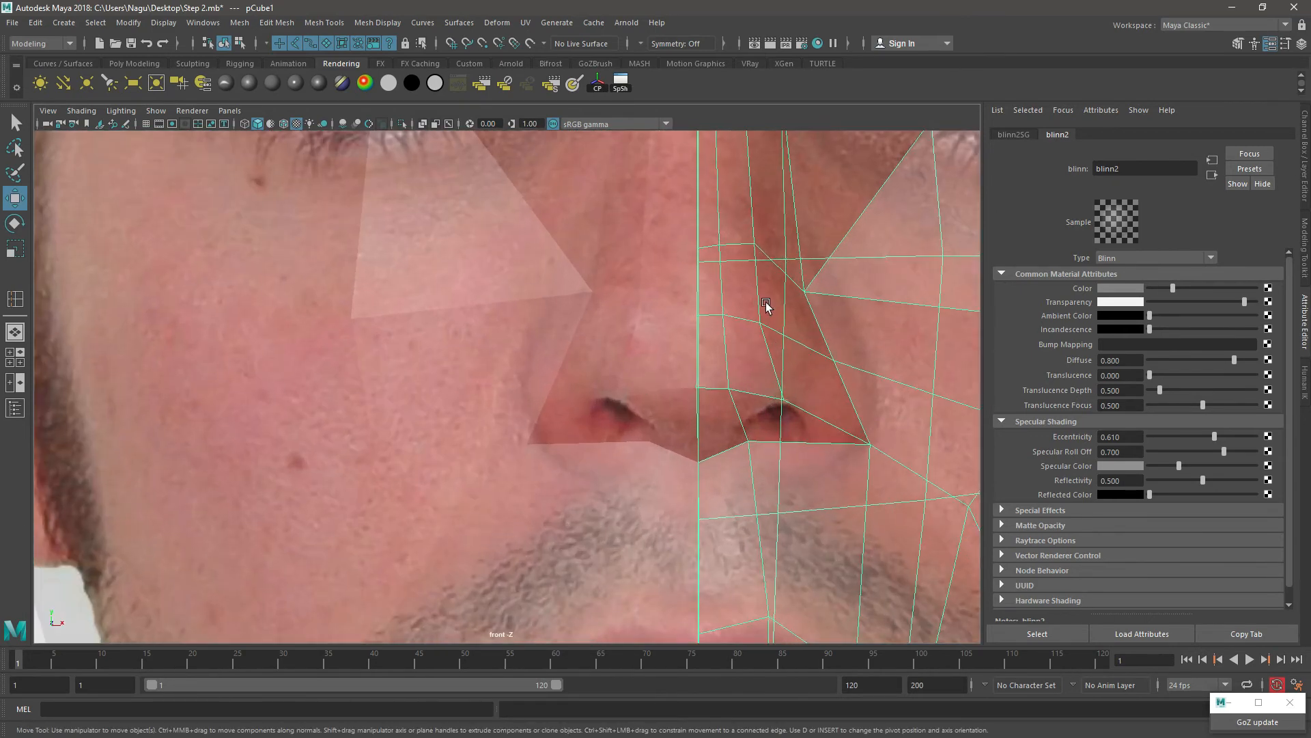
right_click(750, 300)
left_click(684, 300)
middle_click_drag(711, 336, 522, 378, "alt")
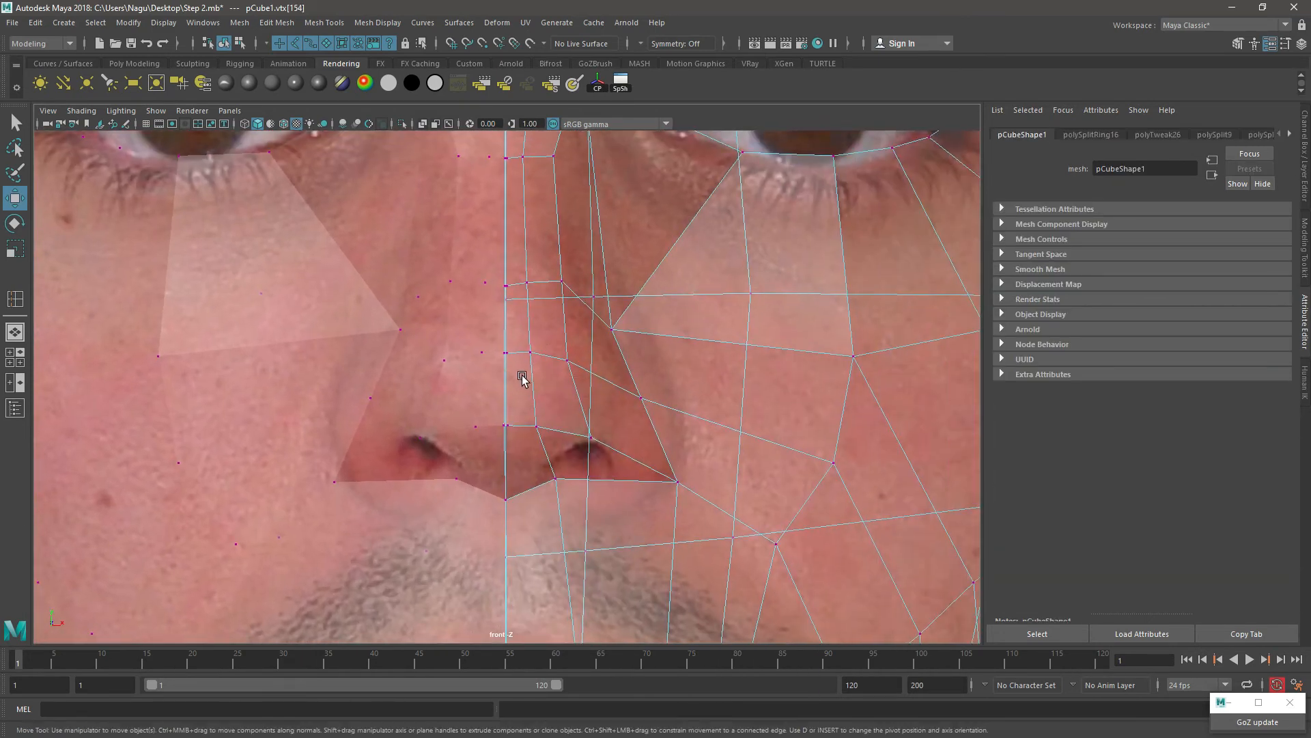
Step: Select the vertex beside the nose tip and shift it outward from the centre line in the front view
key("space")
key("space")
left_click_drag(527, 412, 417, 434, "alt")
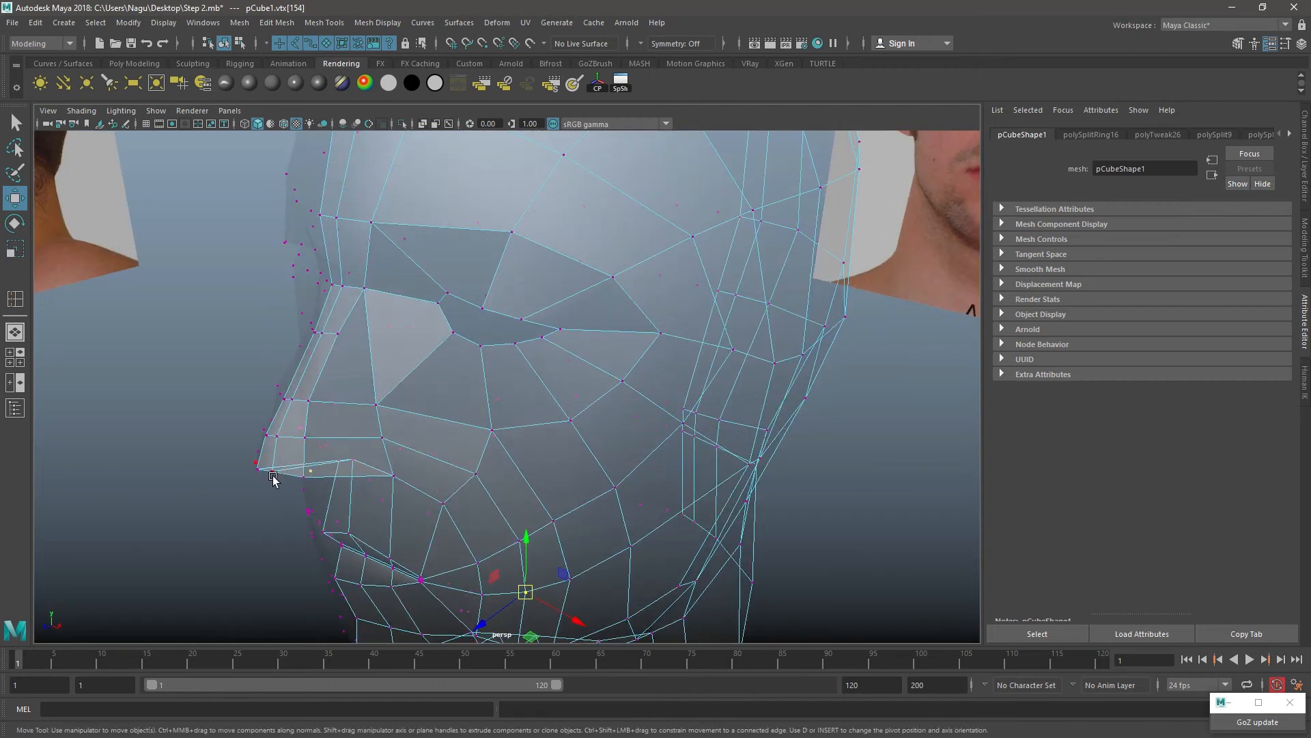
left_click(273, 476)
left_click_drag(342, 535, 410, 518, "alt")
key("space")
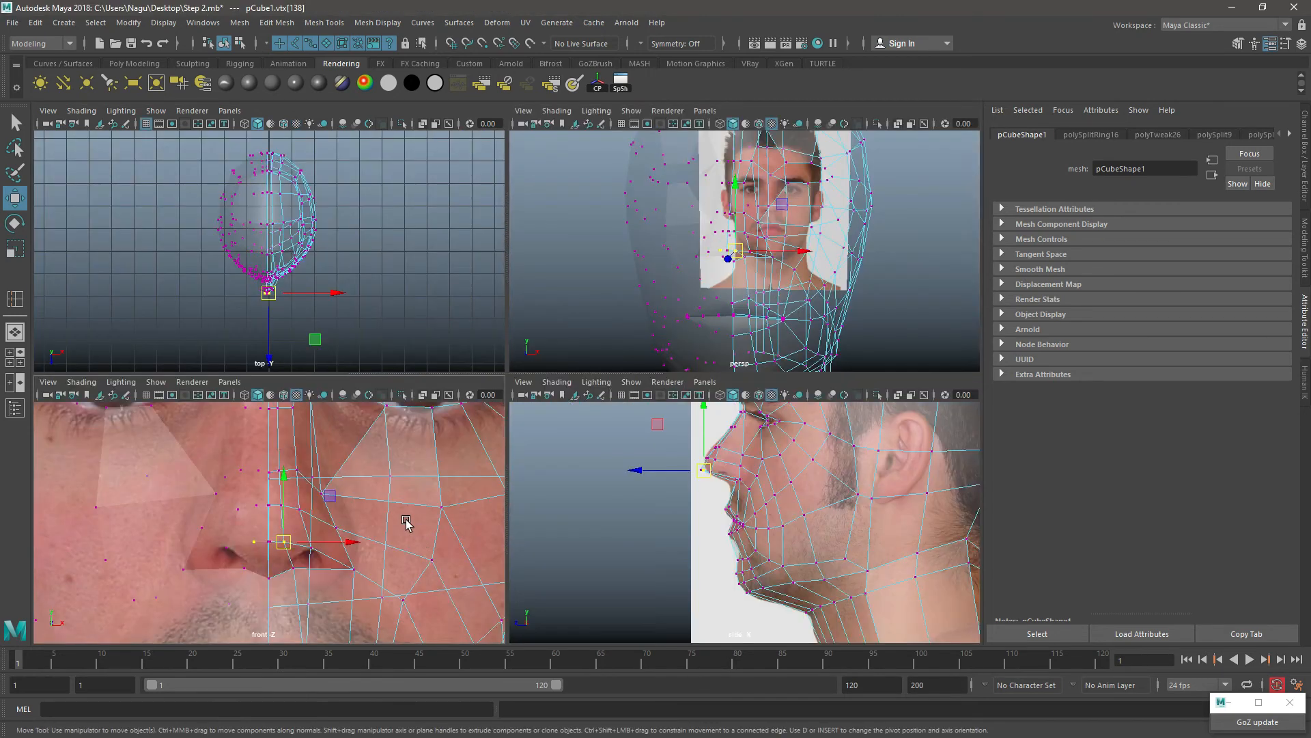
key("space")
left_click_drag(550, 442, 562, 439)
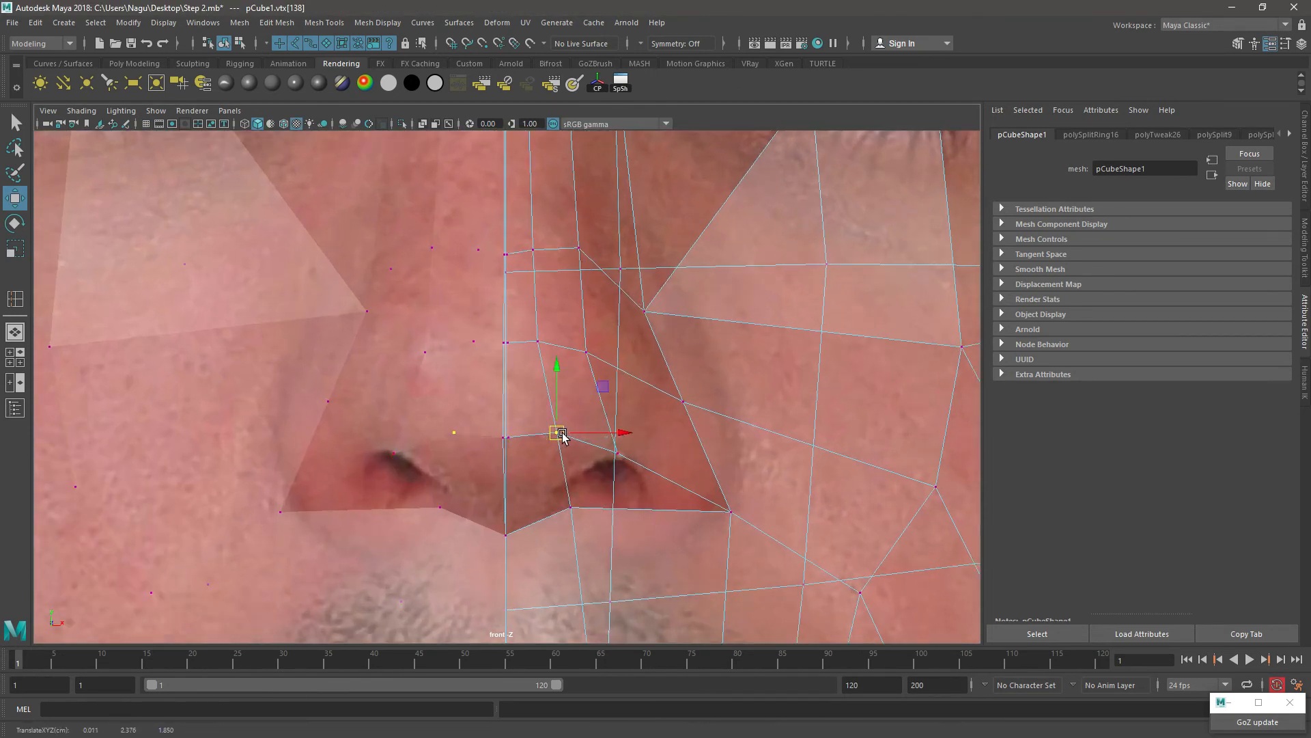
Step: Move the vertex over the nostril up and slightly inward, above the nostril in the front reference
key("Right")
key("Right")
key("Right")
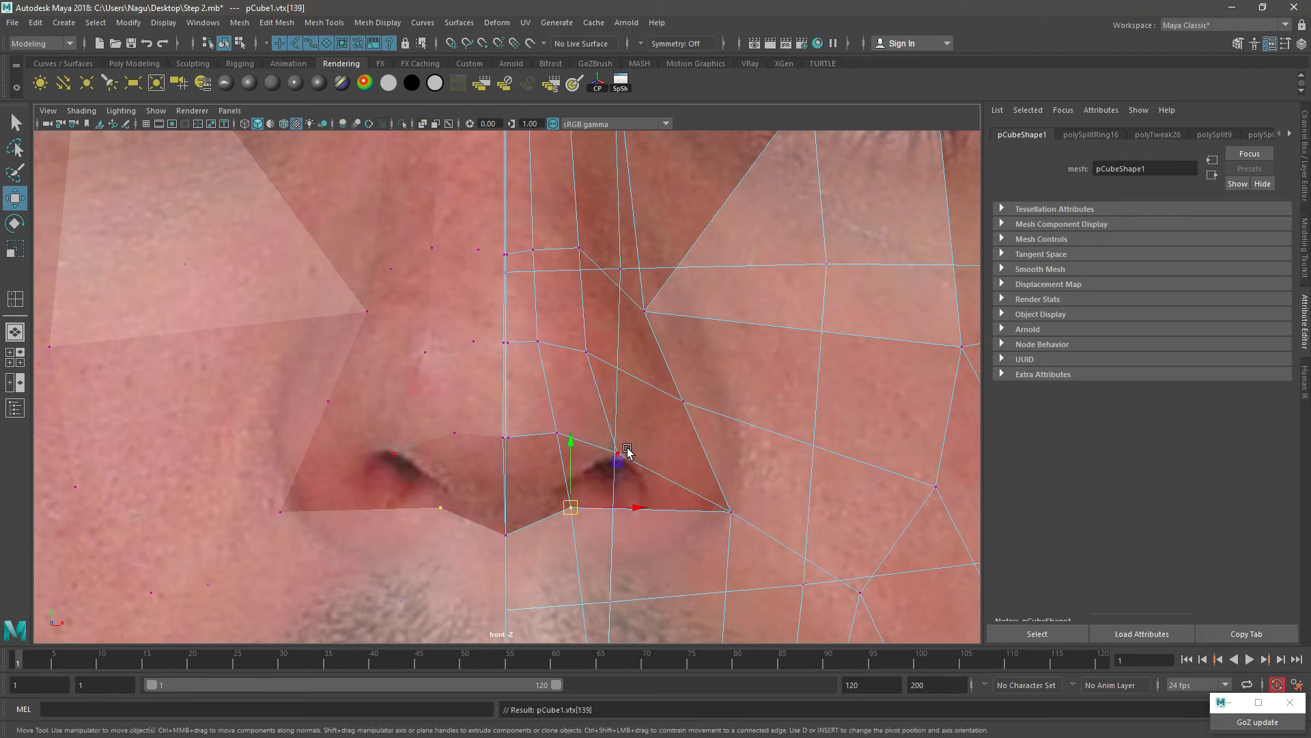
key("Left")
left_click(619, 455)
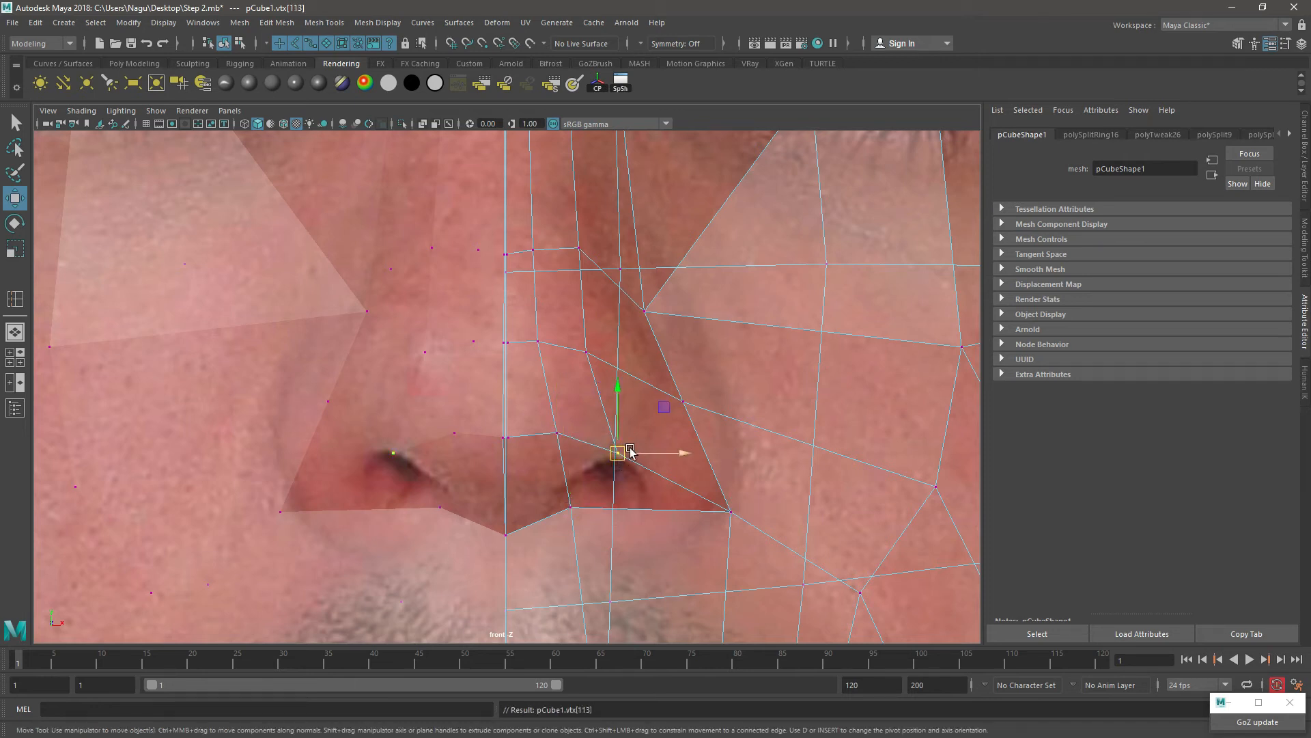
left_click_drag(619, 455, 619, 414)
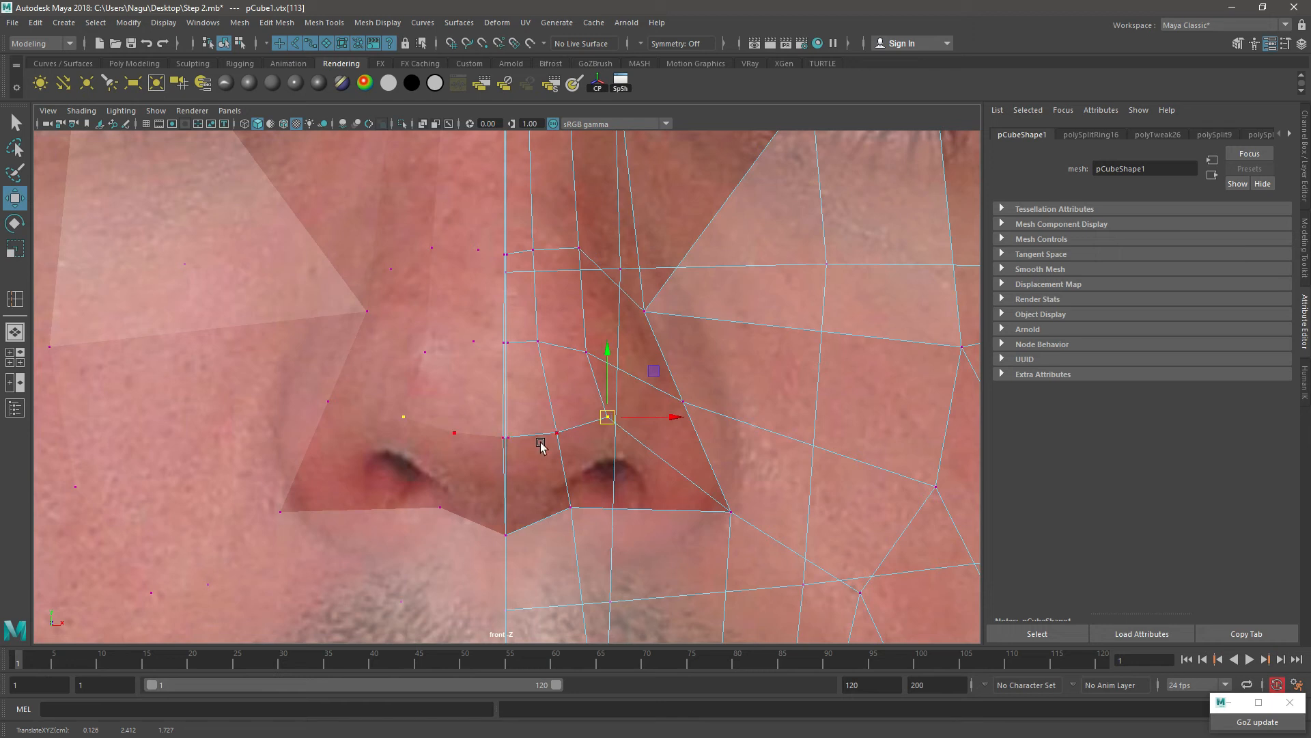
left_click(516, 443)
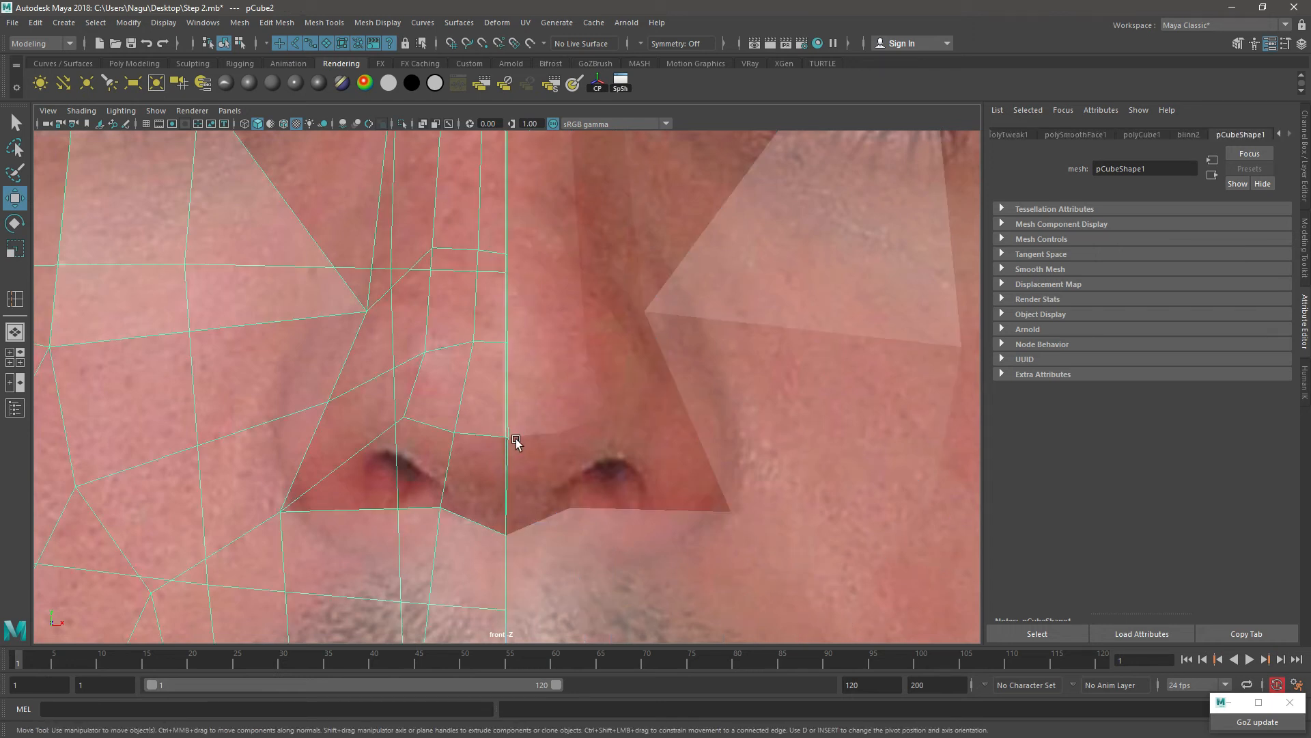
left_click(568, 350)
right_click_drag(568, 351, 500, 369)
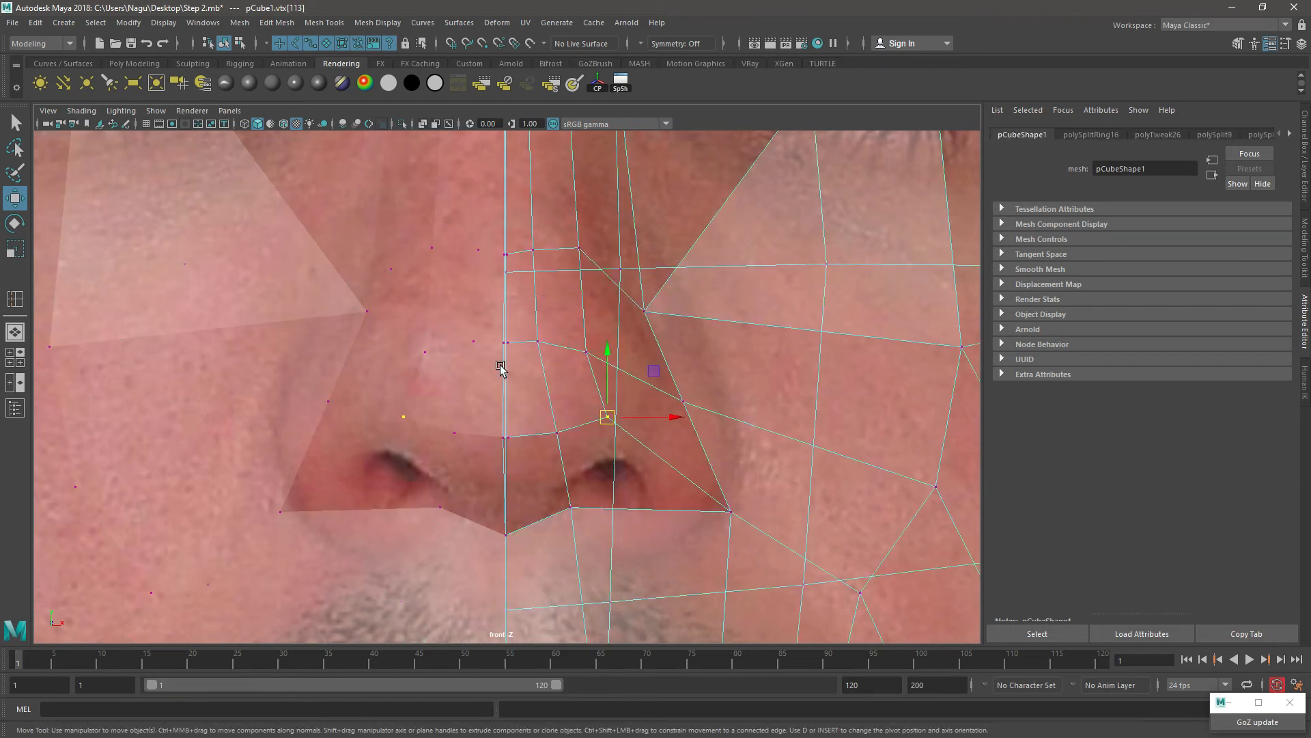
left_click(560, 441)
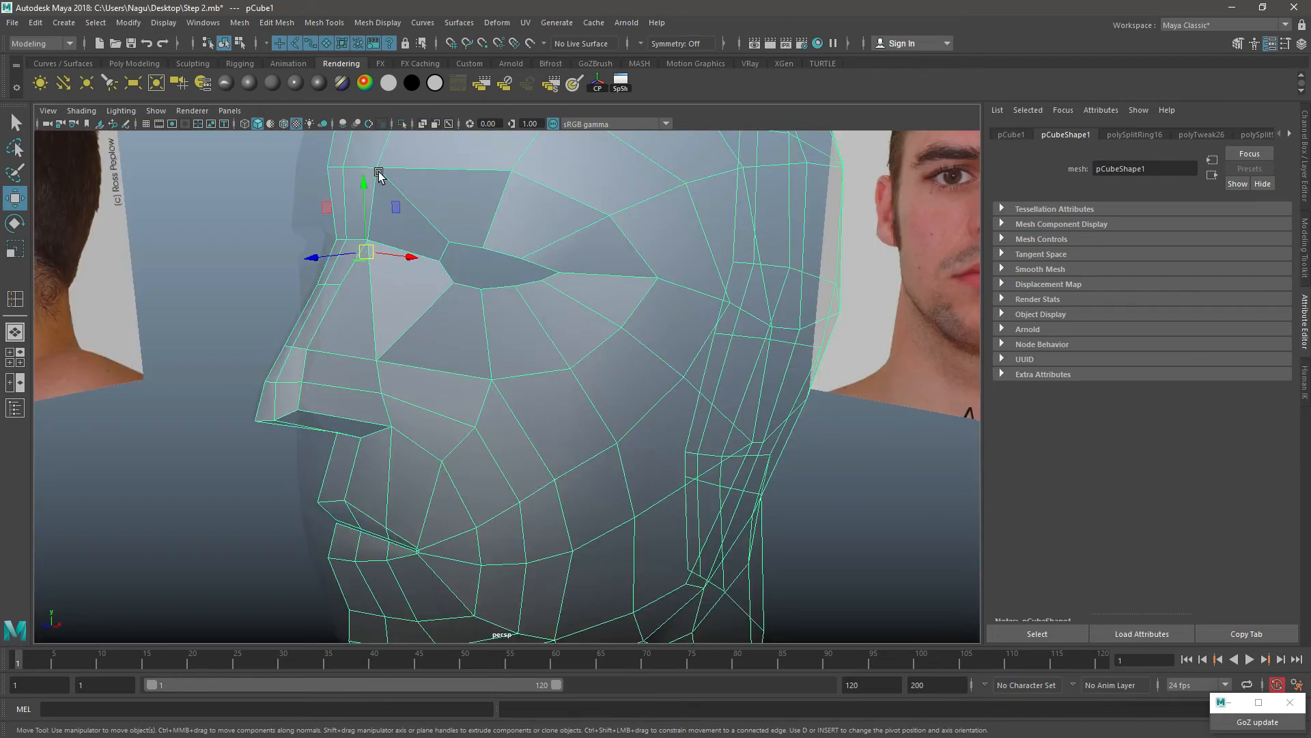
Step: Set the head's Blinn material back to fully opaque and check the nose and cheek shape from several angles
left_click(226, 83)
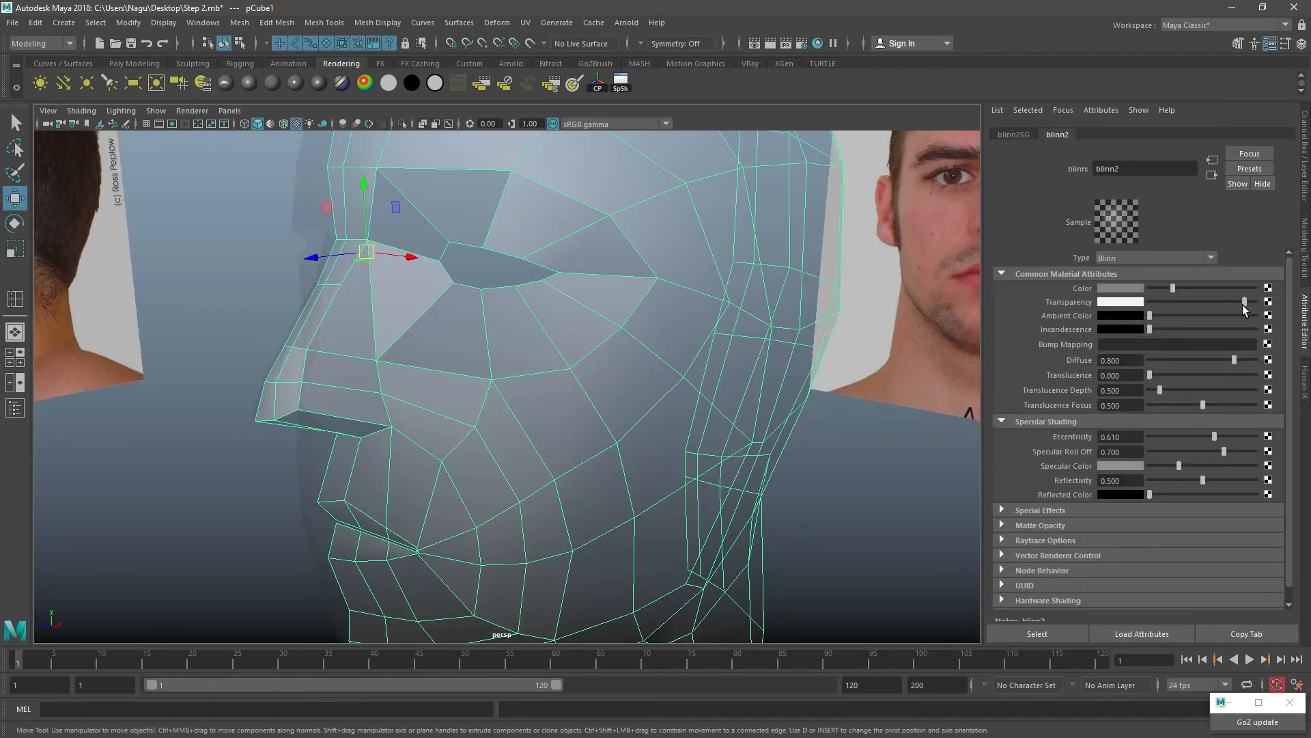
left_click_drag(1242, 304, 1139, 303)
scroll(498, 441, "down", 2)
left_click_drag(498, 440, 554, 330, "alt")
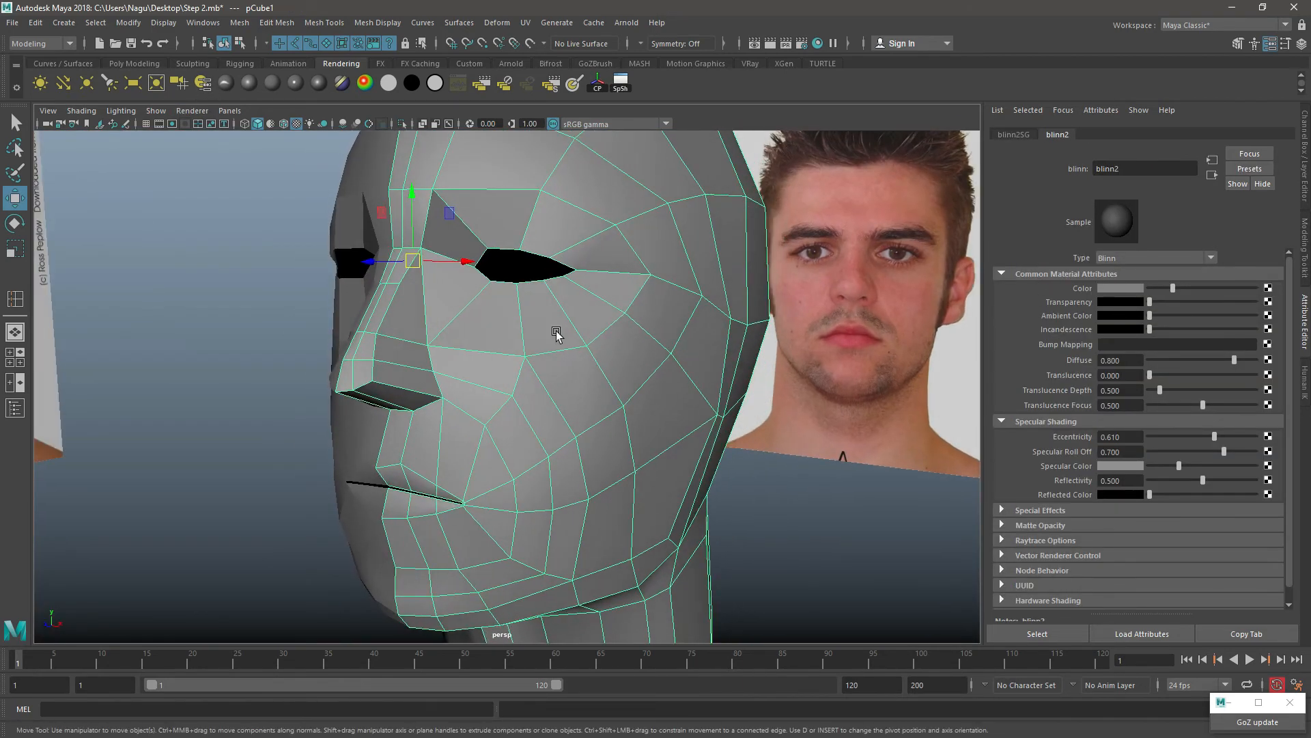
right_click_drag(554, 329, 620, 307)
left_click(765, 500)
left_click_drag(475, 500, 512, 486, "alt")
left_click(567, 438)
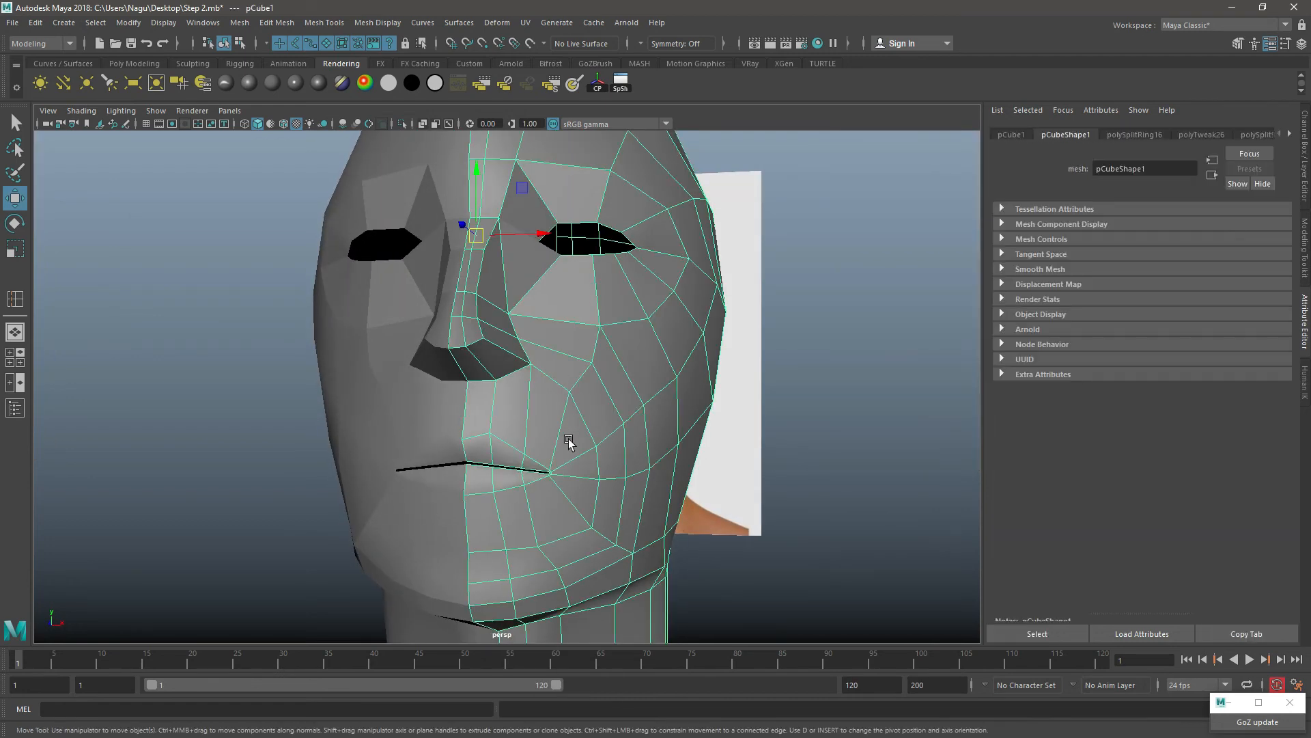
left_click_drag(568, 443, 562, 356, "alt")
mouse_move(495, 420)
left_mouse_down("alt")
mouse_move(515, 424)
mouse_move(483, 423)
left_mouse_up("alt")
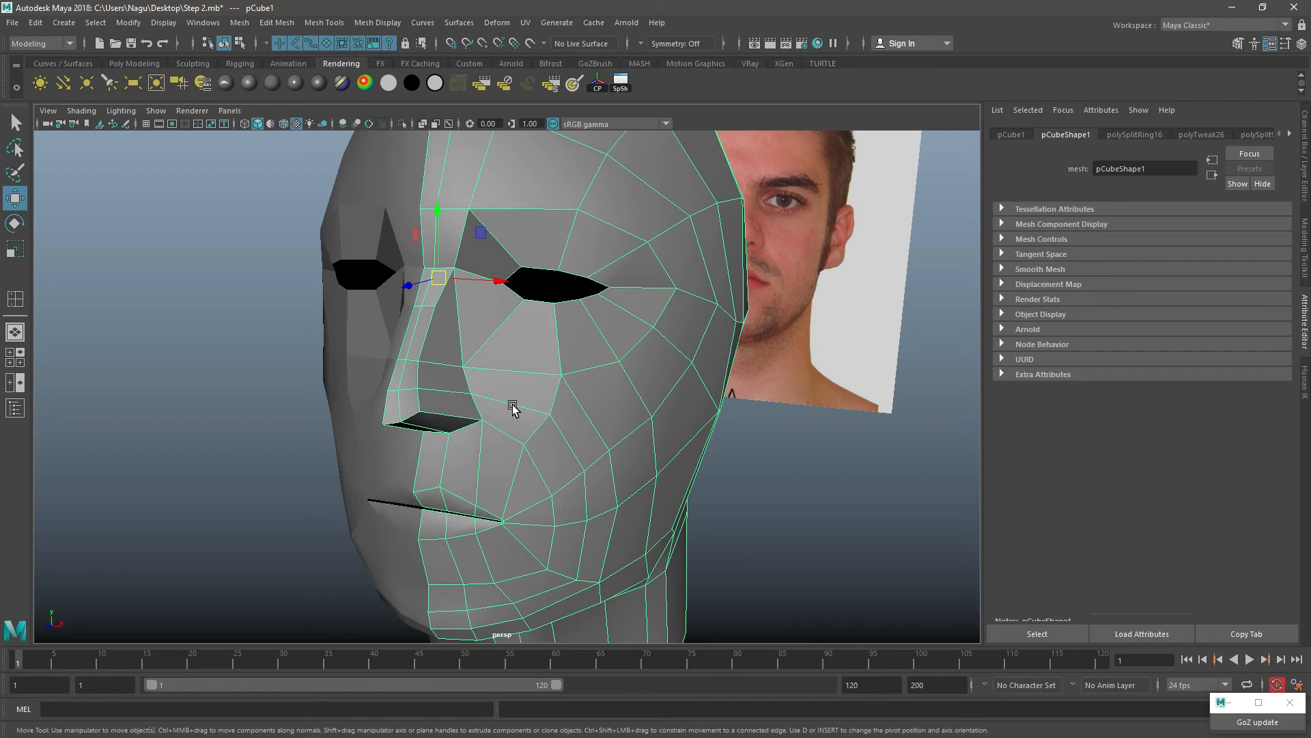
left_click_drag(512, 406, 436, 379, "alt")
Step: In the side view, reposition the lower row of nose-tip vertices to follow the reference profile
key("space")
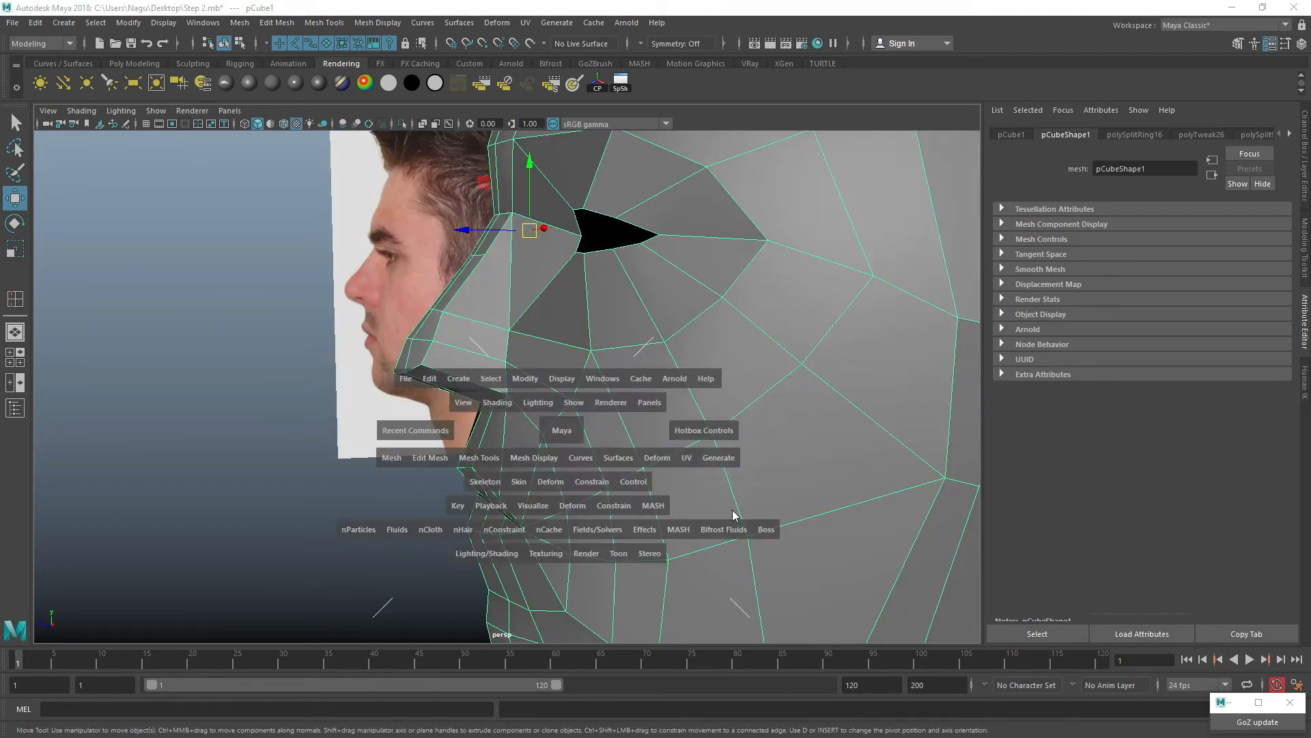
key("space")
scroll(519, 305, "up", 2)
middle_click_drag(474, 214, 506, 316, "alt")
right_click_drag(505, 315, 573, 283)
scroll(515, 295, "up", 4)
middle_click_drag(490, 211, 535, 314, "alt")
right_click_drag(536, 329, 410, 339)
left_click_drag(537, 343, 464, 445)
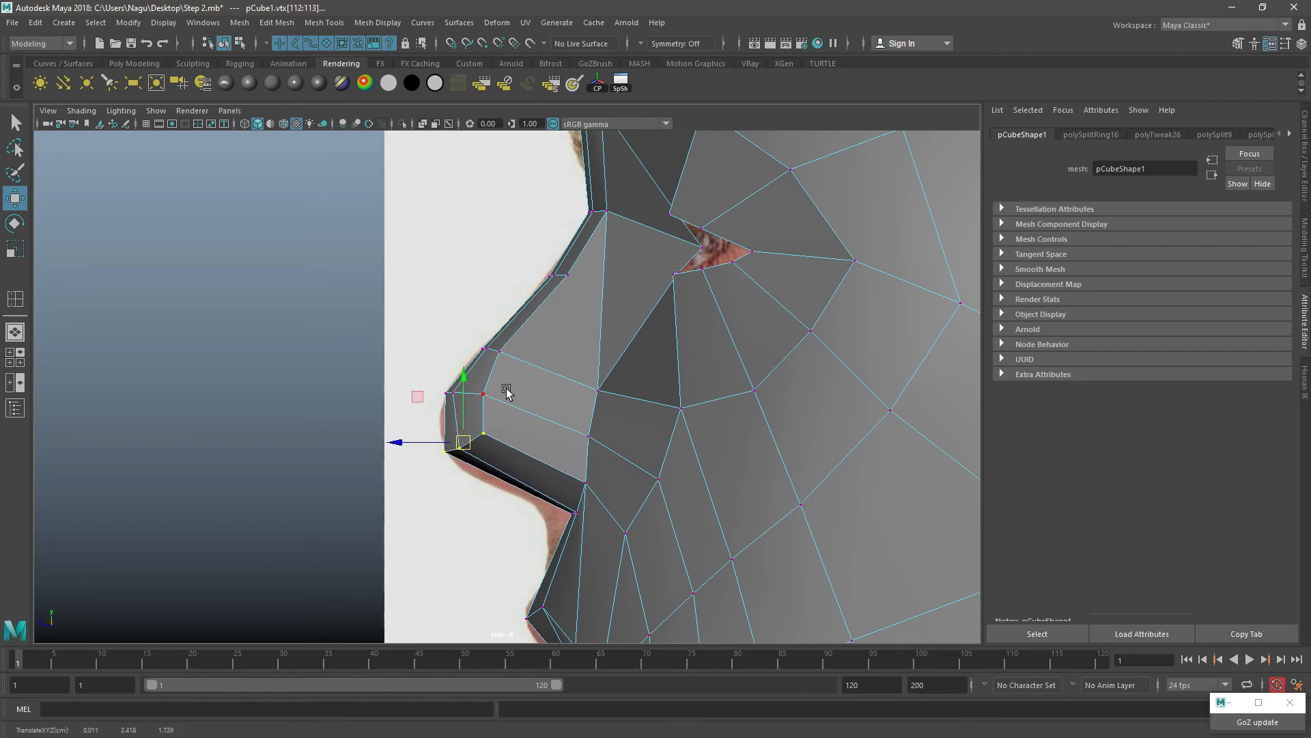
Step: Adjust the upper row of nose-tip vertices and the vertices along the tip's lower edge to round the tip in profile
left_click_drag(506, 385, 440, 413)
scroll(451, 403, "up", 3)
right_click_drag(465, 328, 406, 321)
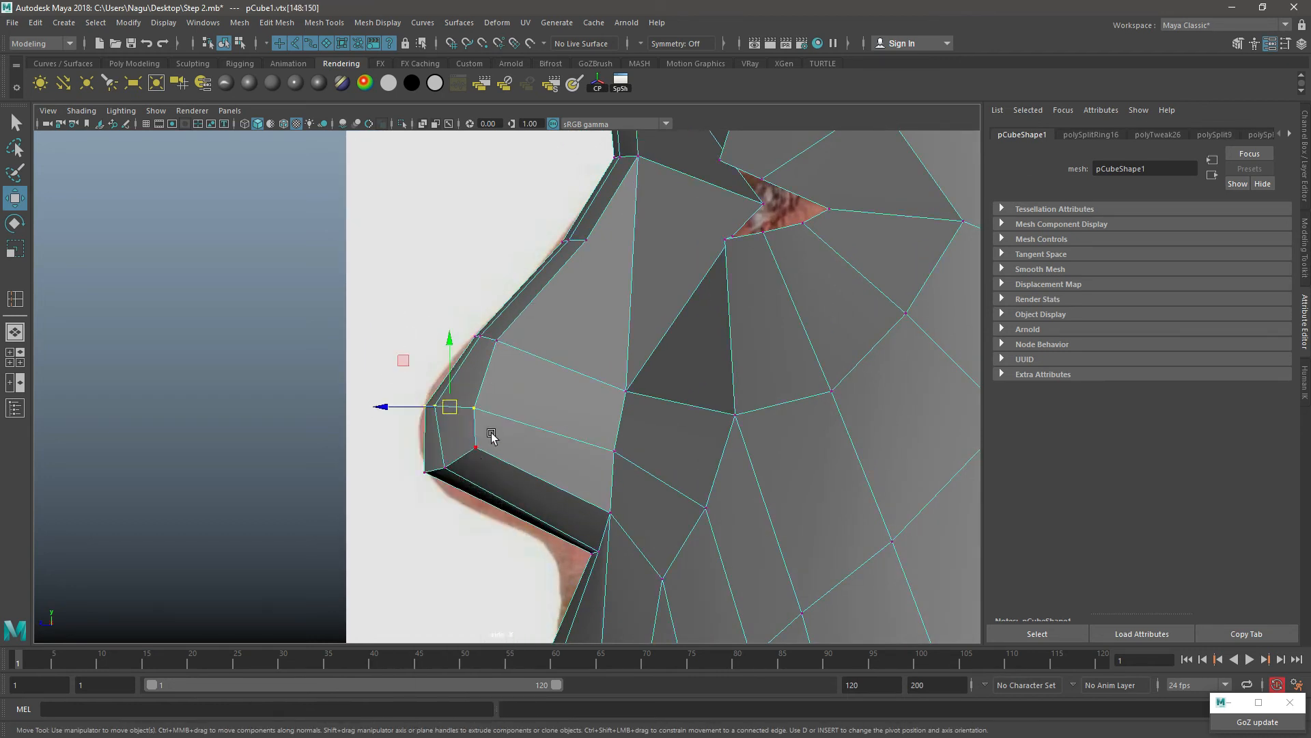
left_click(476, 448)
left_click_drag(477, 448, 439, 466)
left_click(445, 468)
left_click_drag(386, 380, 480, 432)
mouse_move(432, 406)
left_mouse_down()
mouse_move(443, 418)
mouse_move(436, 402)
left_mouse_up()
Step: Insert an edge loop down the side of the nose, from the bridge around to the underside between tip and nostril wing
right_click_drag(436, 401, 573, 351)
right_click_drag(582, 287, 513, 306, "shift")
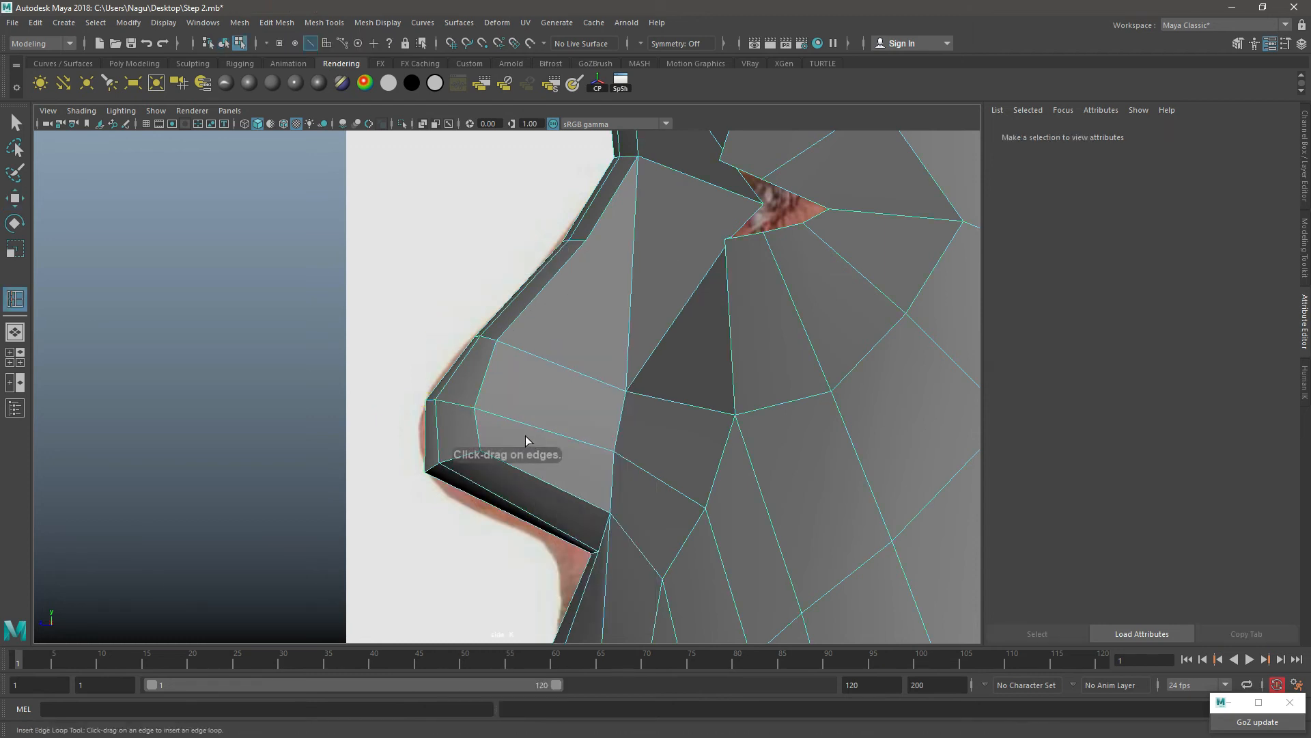
left_click(543, 478)
middle_click_drag(565, 292, 557, 400, "alt")
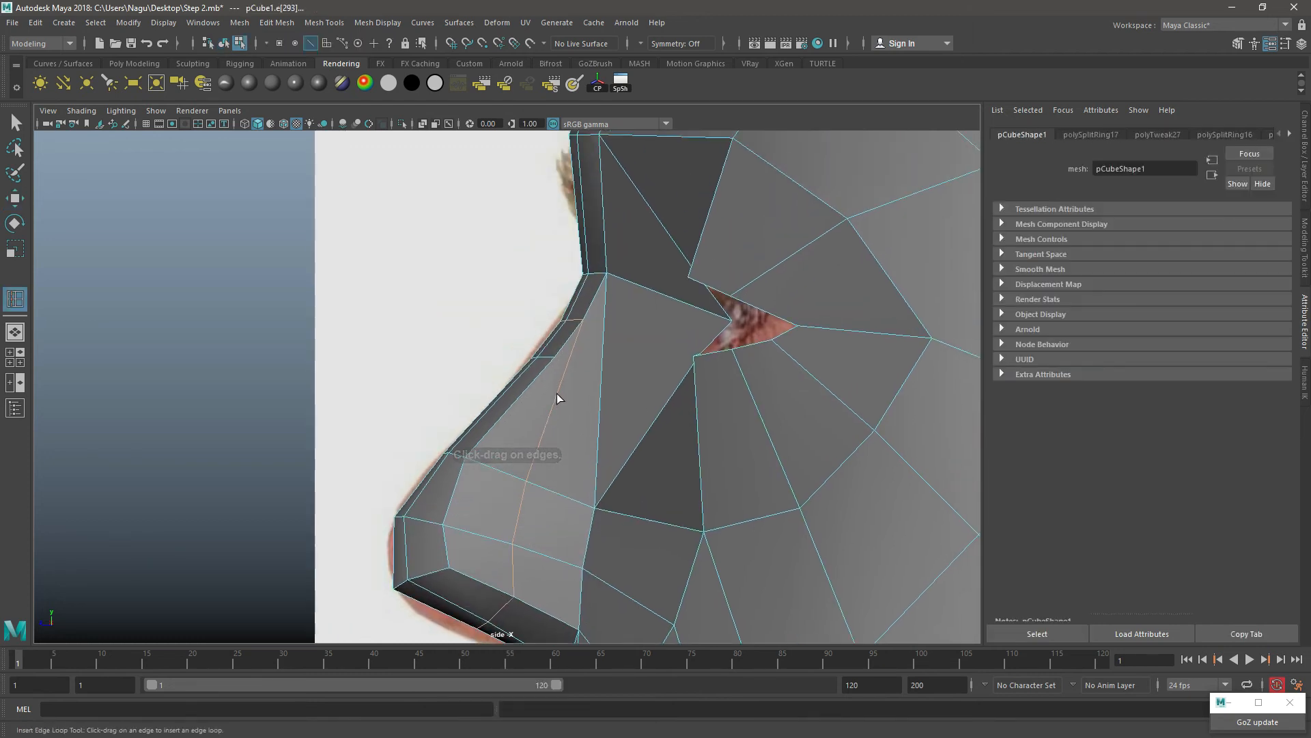
Step: Reposition the new loop's vertices on the nose side and lower its underside vertices to the reference profile
right_click_drag(565, 282, 495, 279)
left_click_drag(494, 454, 506, 458)
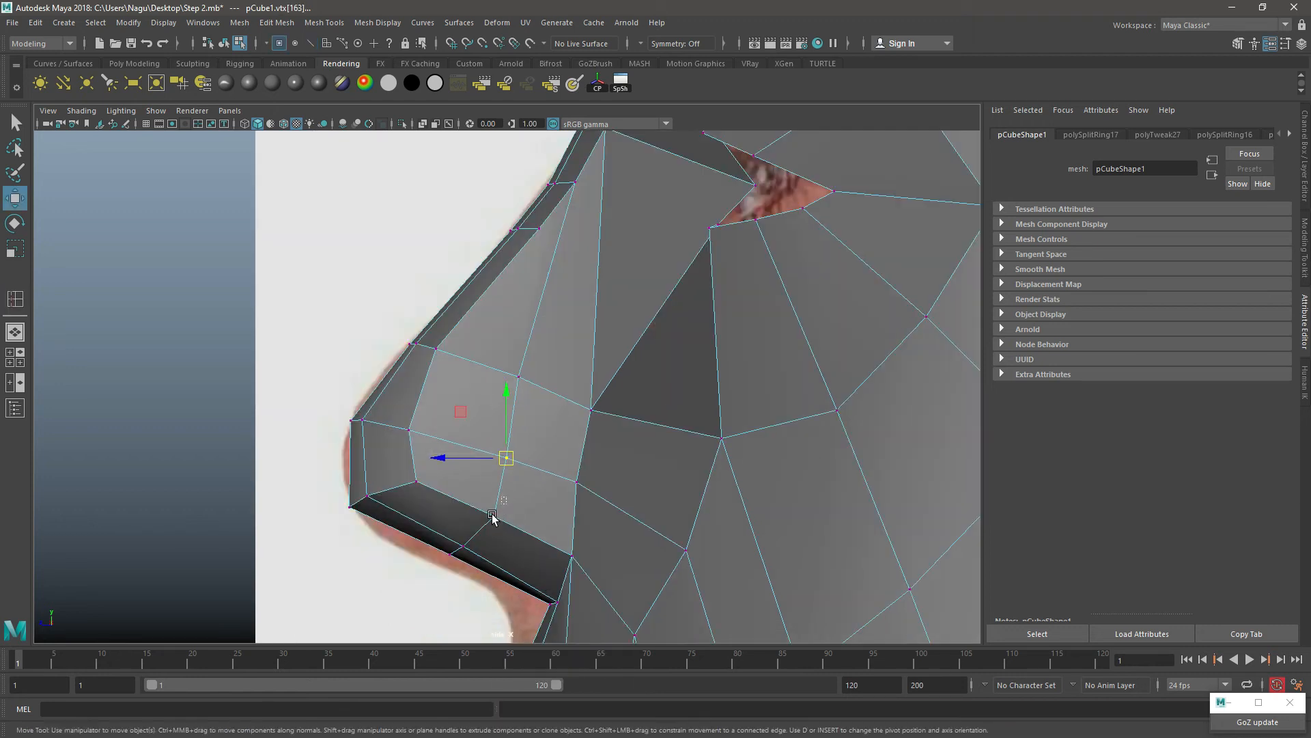
left_click_drag(504, 506, 413, 574)
left_click_drag(482, 539, 468, 549)
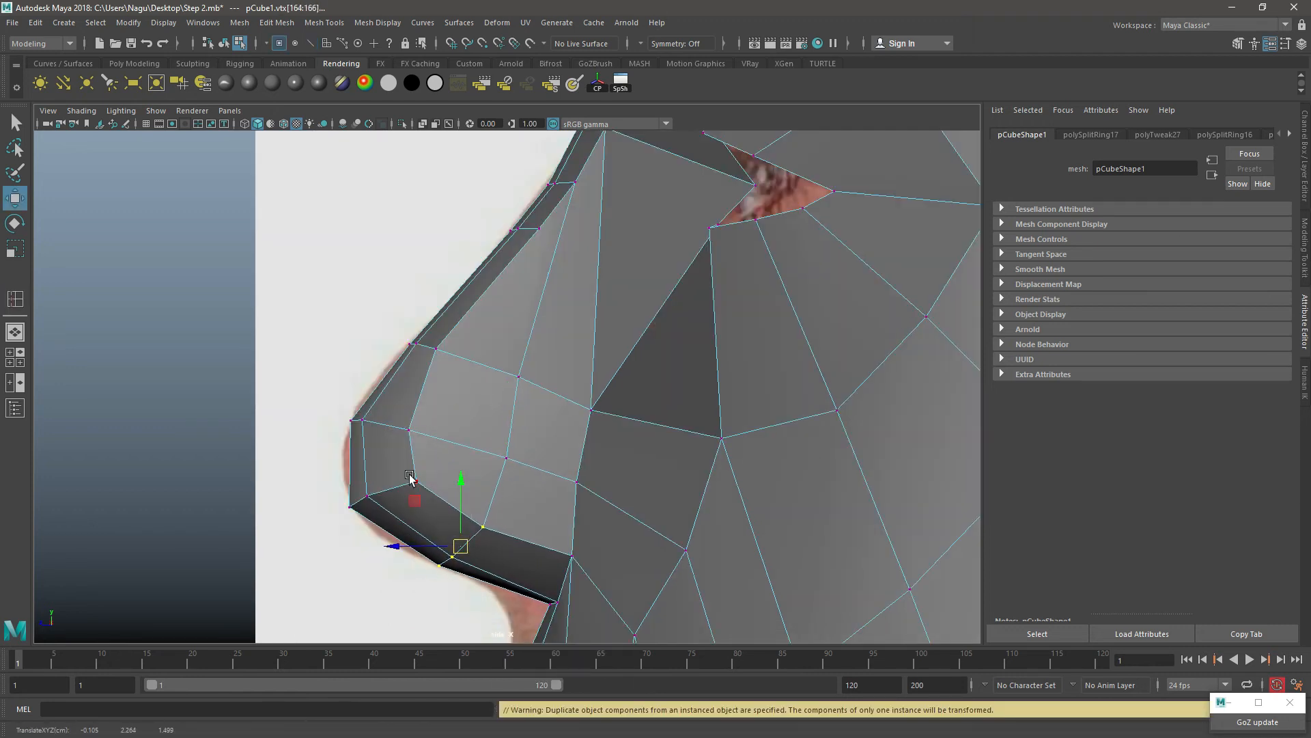
Step: Slide the short edge row across the nose bridge down toward the tip to space it evenly, and return to object mode
right_click_drag(483, 293, 527, 156)
left_click(517, 228)
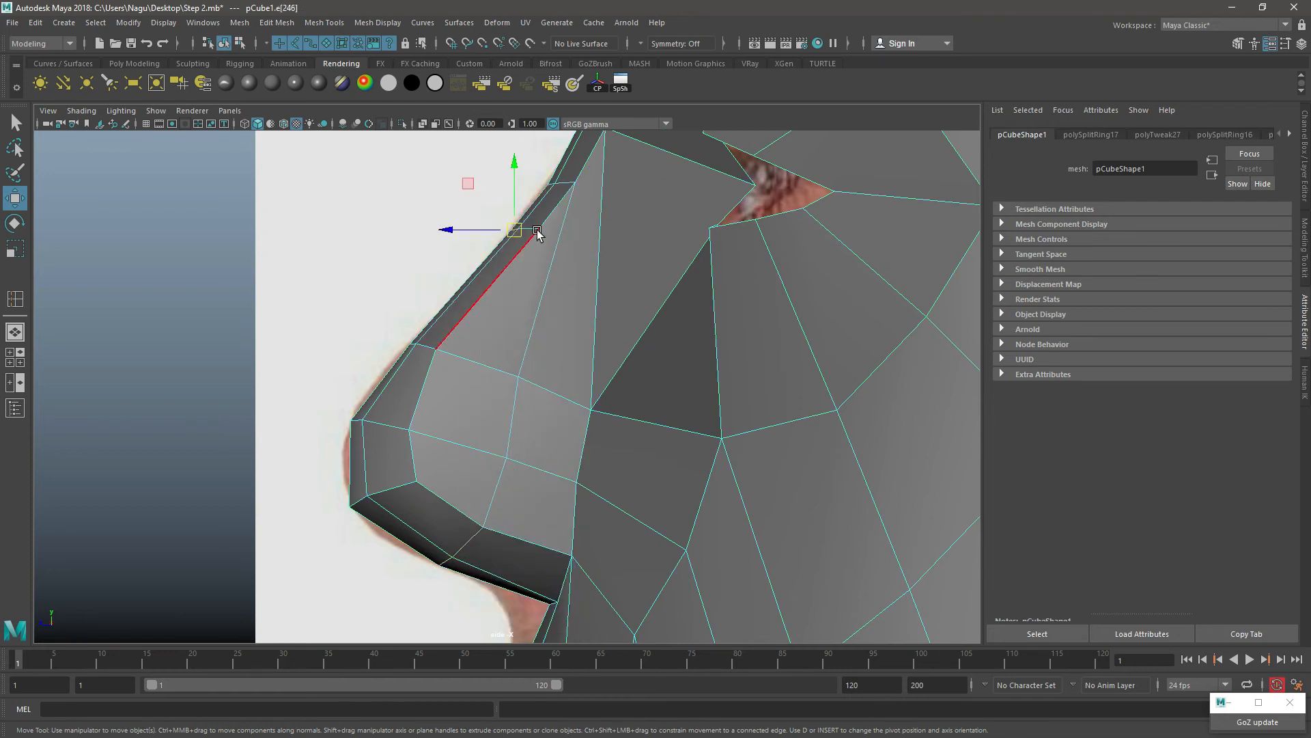
left_click_drag(525, 232, 504, 250)
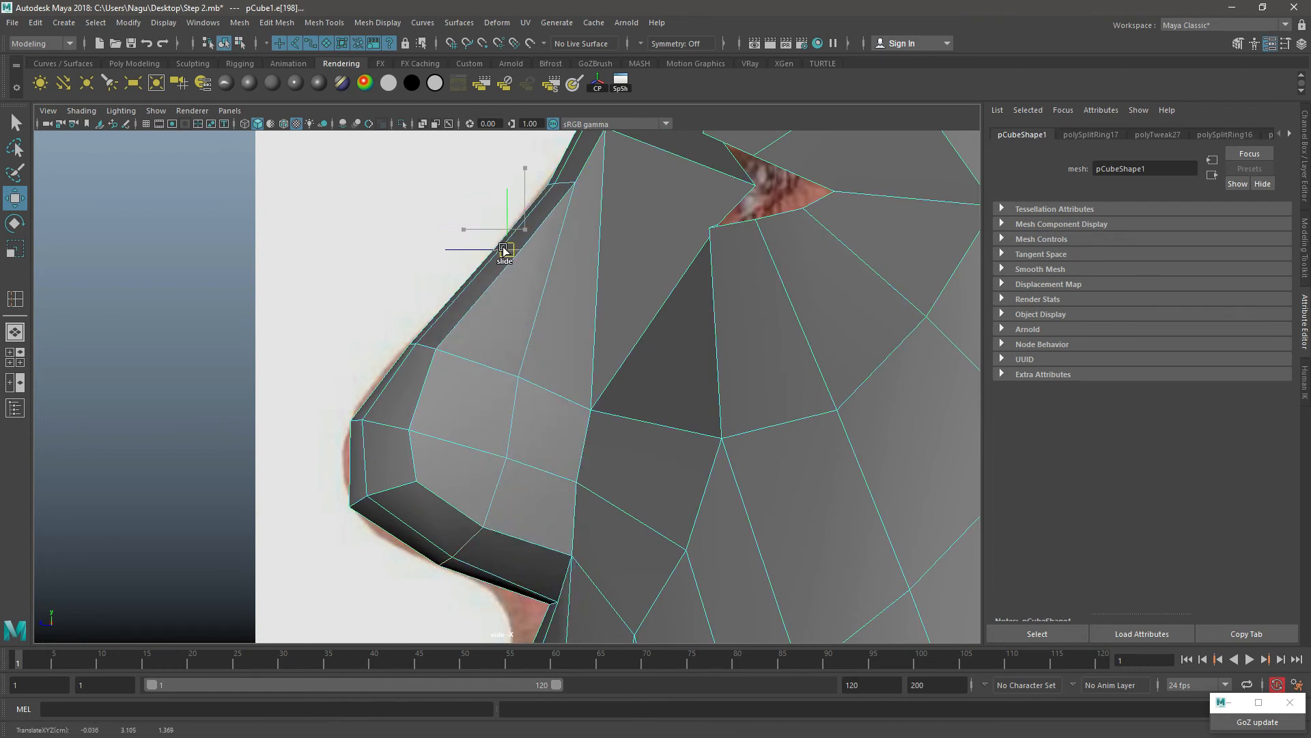
right_click_drag(540, 222, 588, 198)
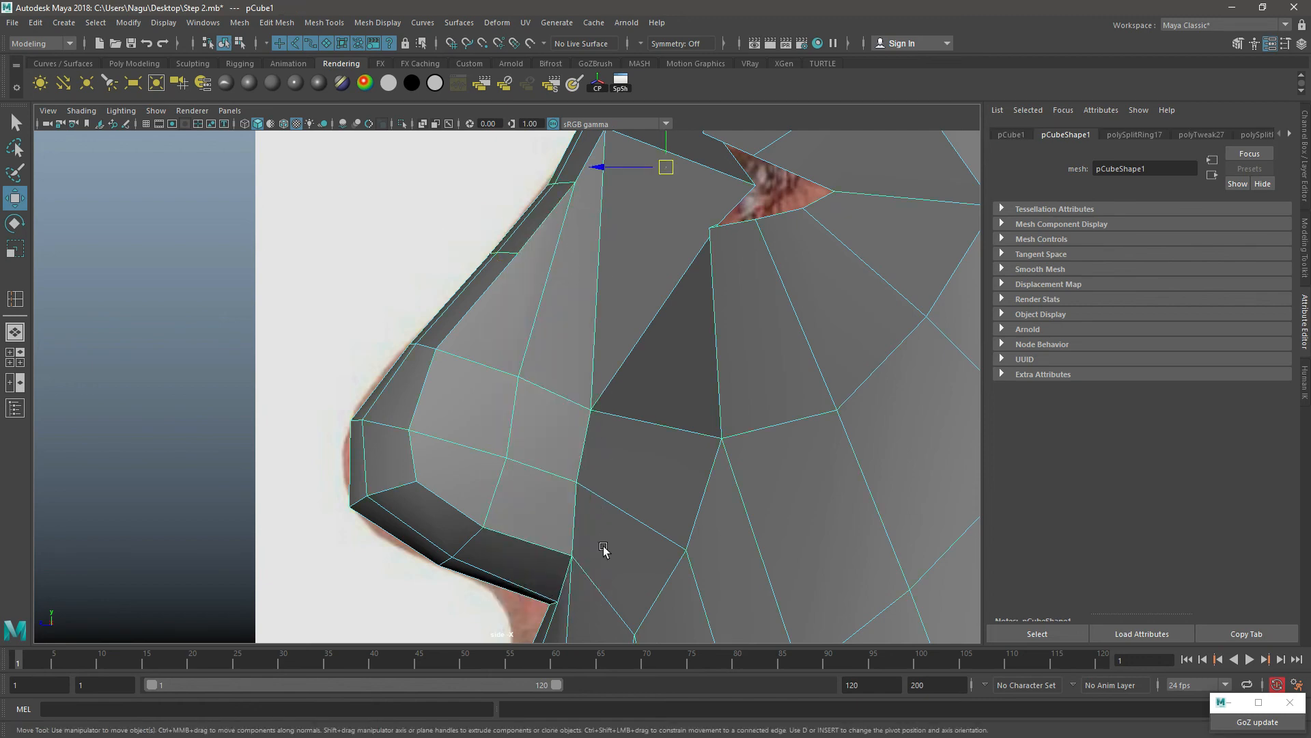
Step: Move the vertices at the nostril wing's lower outer corner inward in the perspective view to narrow and round the wing
key("space")
key("space")
left_click_drag(471, 444, 614, 437, "alt")
scroll(667, 416, "up", 4)
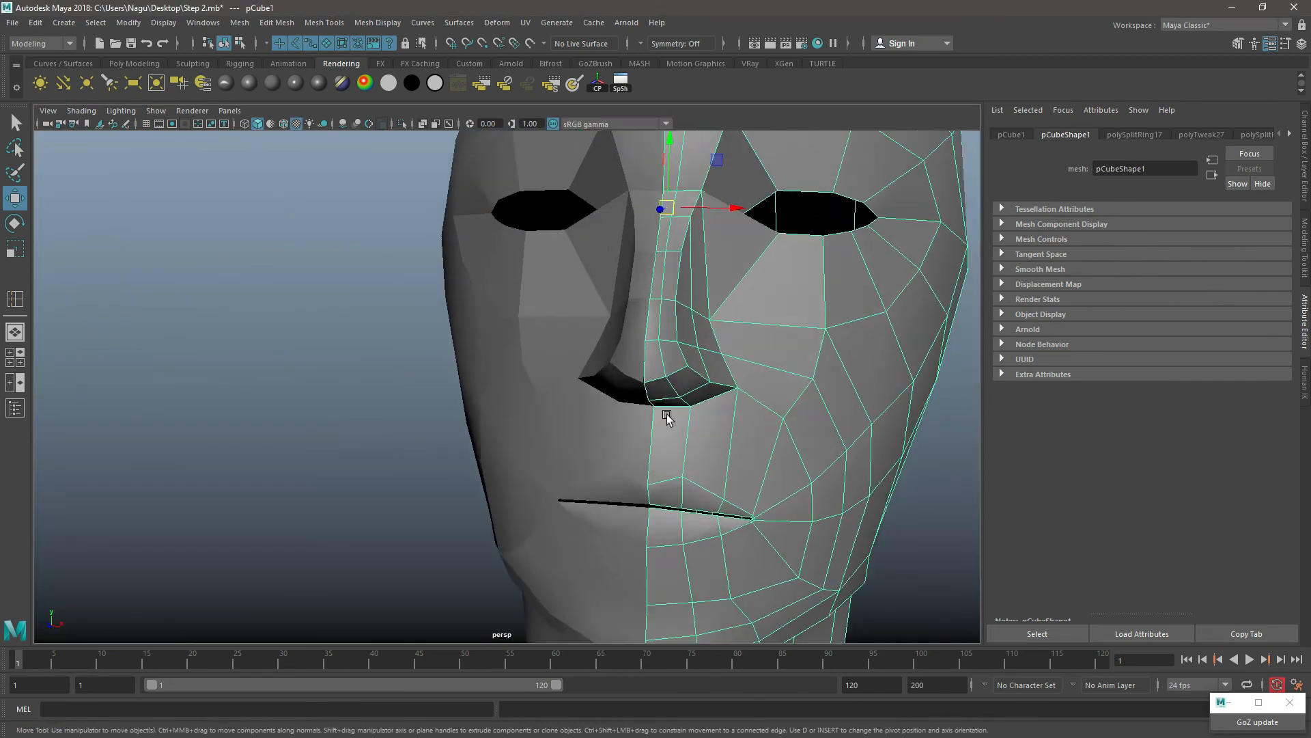
middle_click_drag(667, 368, 552, 406, "alt")
left_click_drag(551, 406, 621, 435, "alt")
right_click_drag(641, 330, 582, 332)
left_click(625, 391)
left_click(620, 392)
left_click(624, 395)
left_click_drag(654, 449, 719, 401, "alt")
left_click(651, 449)
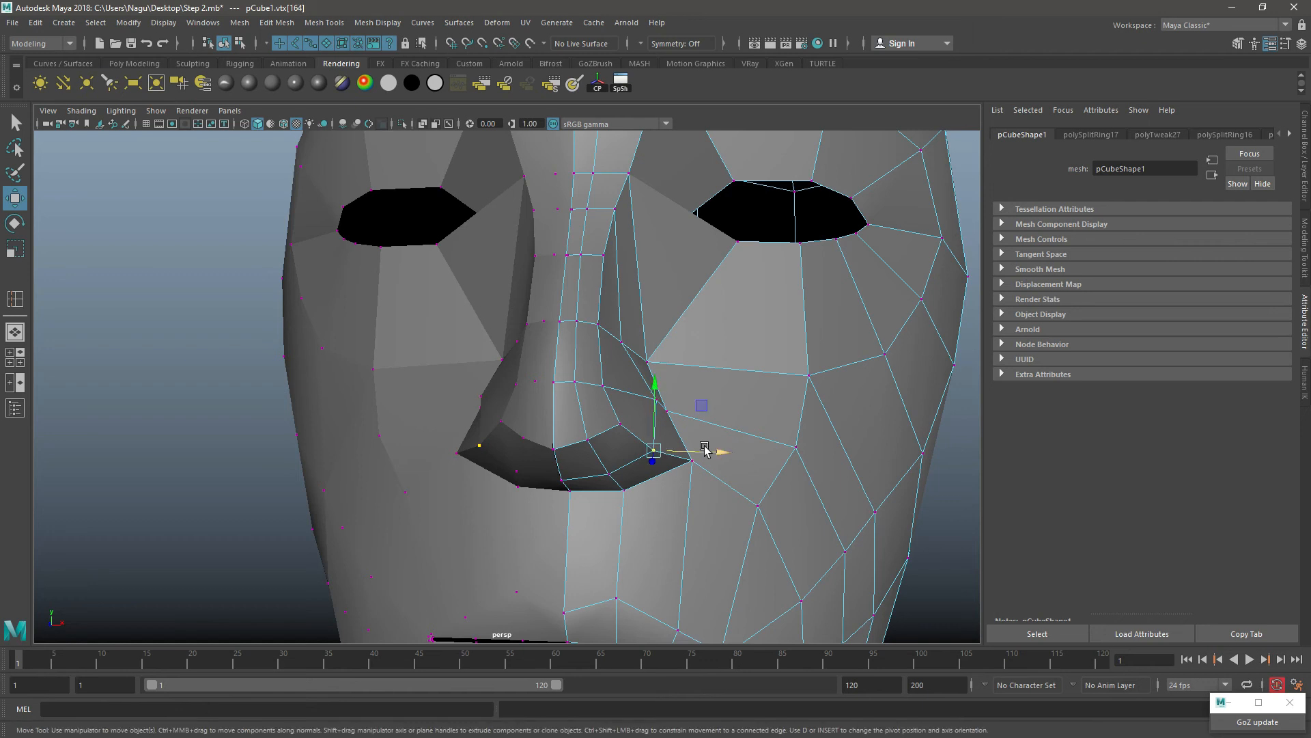
left_click_drag(708, 452, 729, 463)
left_click(694, 462)
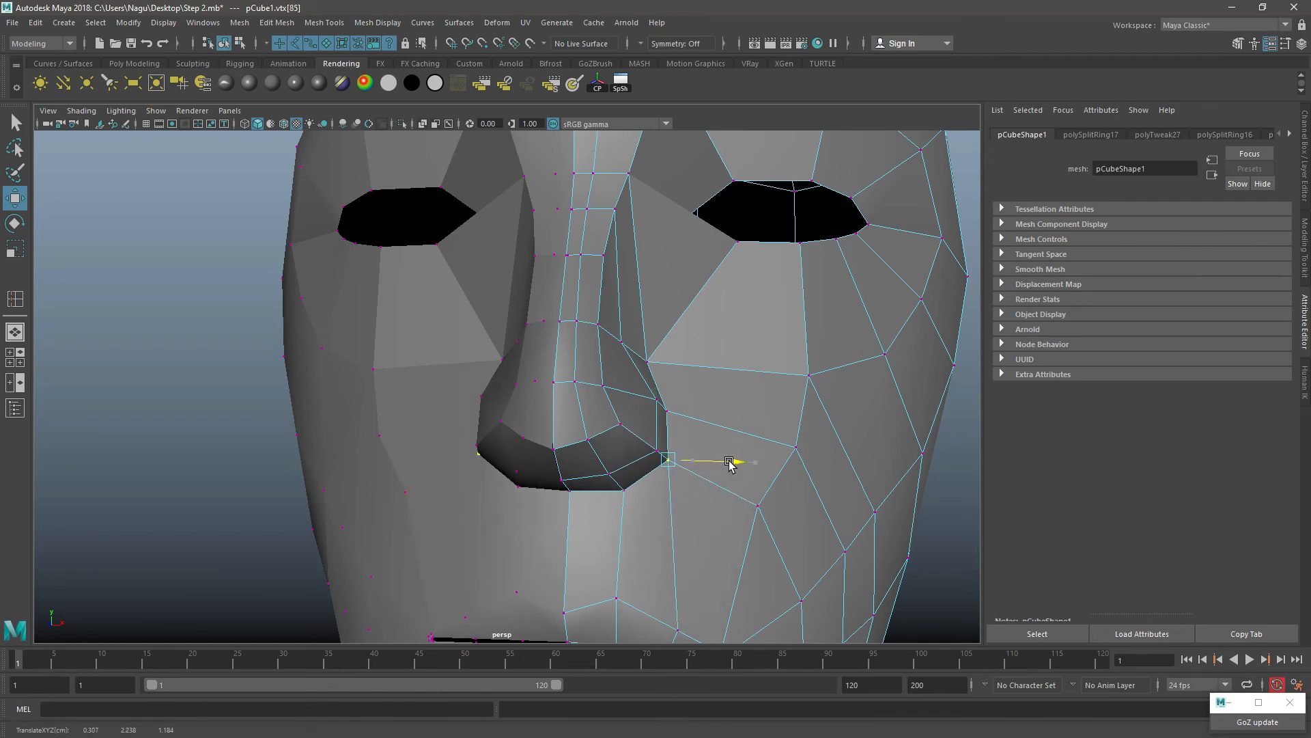
left_click_drag(644, 416, 667, 423, "alt")
right_click_drag(555, 316, 644, 276)
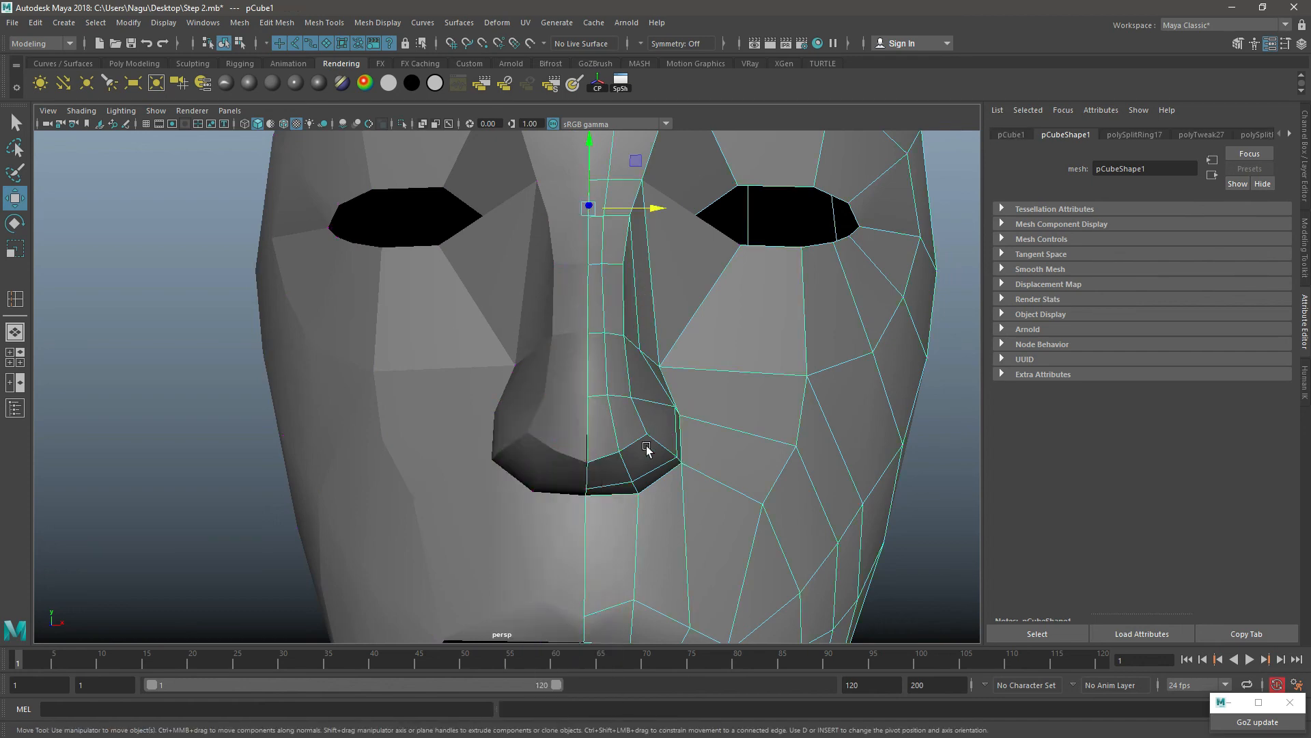
Step: Slide the edges on the cheek just outside the mouth corner inward, closer to the lips
left_click_drag(646, 446, 567, 441, "alt")
middle_click_drag(607, 472, 581, 328, "alt")
right_click_drag(635, 437, 595, 446, "alt")
left_click_drag(595, 447, 584, 448, "alt")
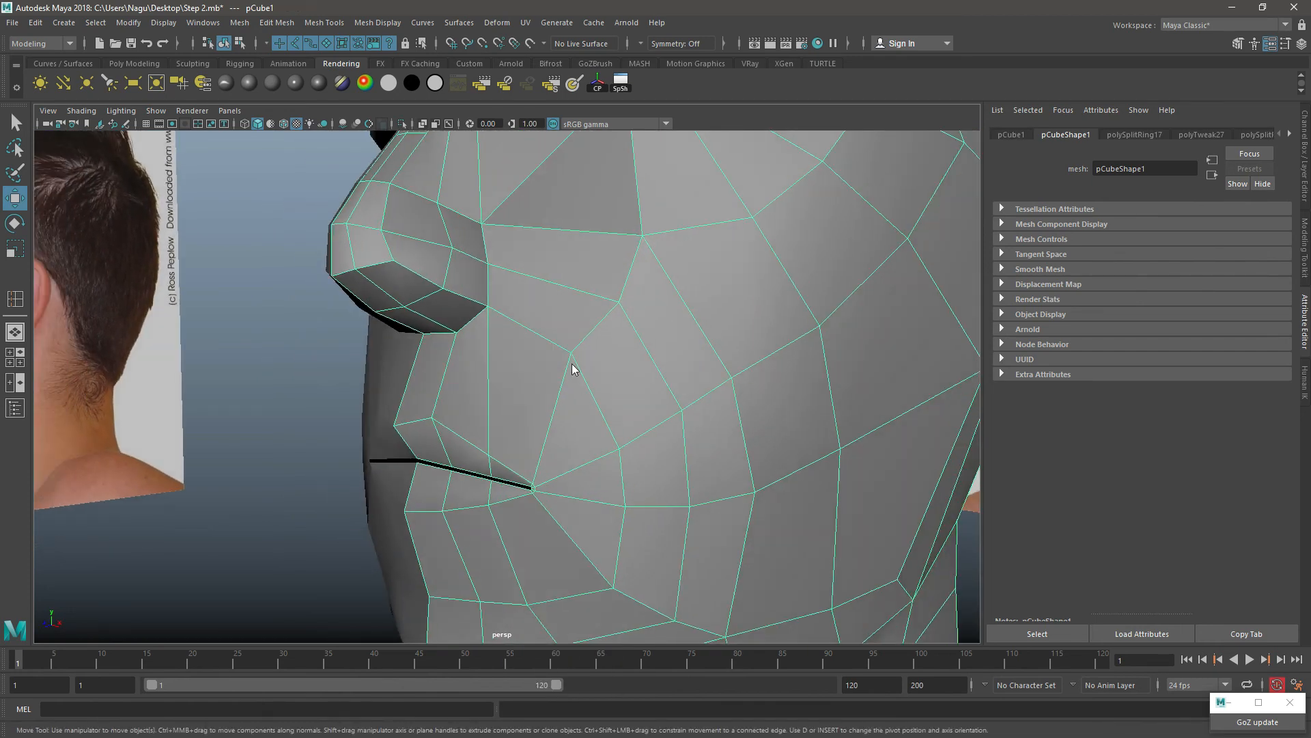
right_click_drag(572, 362, 575, 316)
left_click(592, 383)
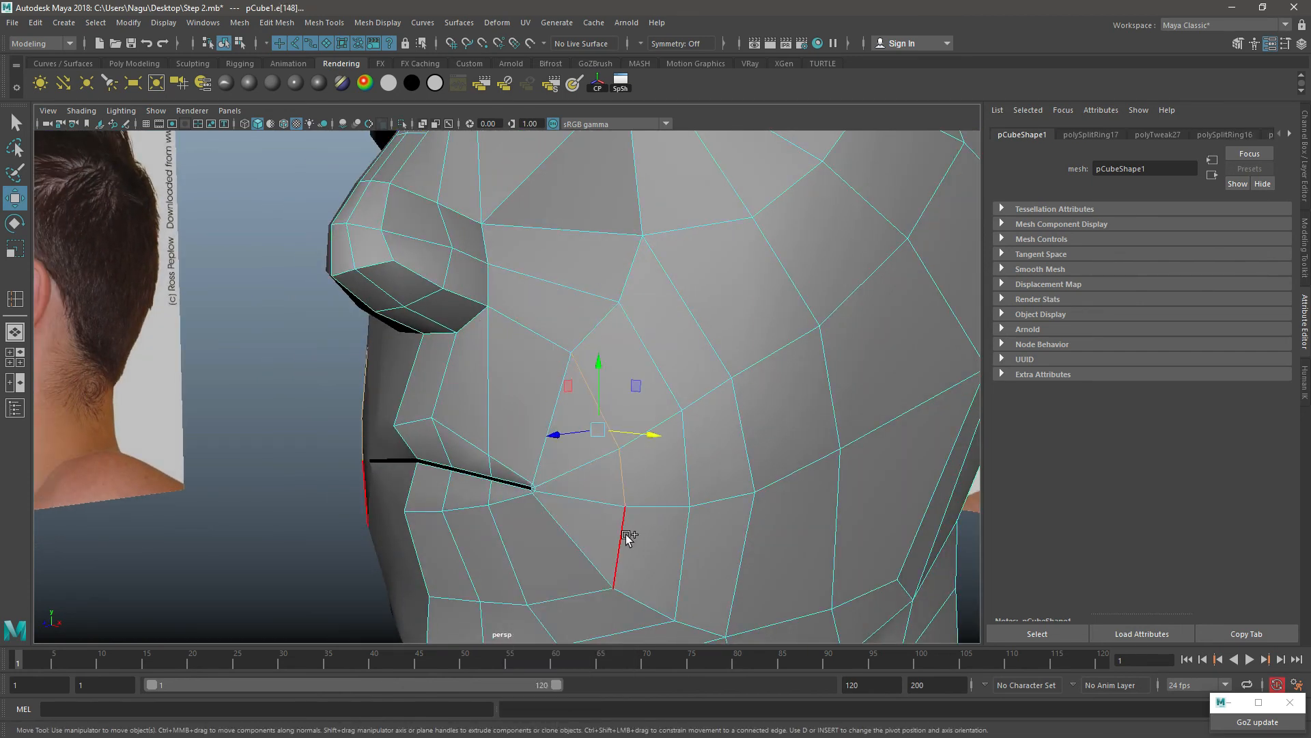
left_click_drag(605, 549, 571, 509, "ctrl+shift")
Step: Slide the edge below the mouth corner up toward the lips and adjust the edge directly beside the corner
left_click(564, 594)
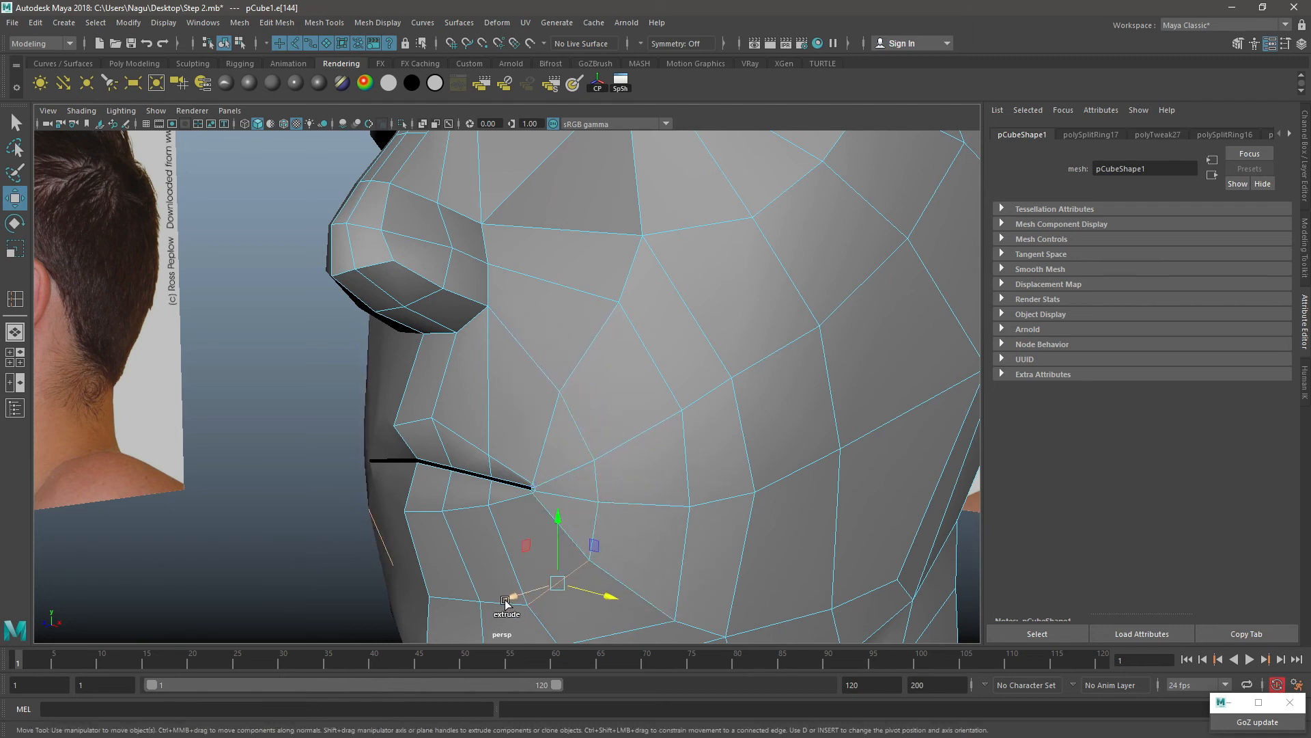
left_click_drag(505, 601, 534, 556, "ctrl+shift")
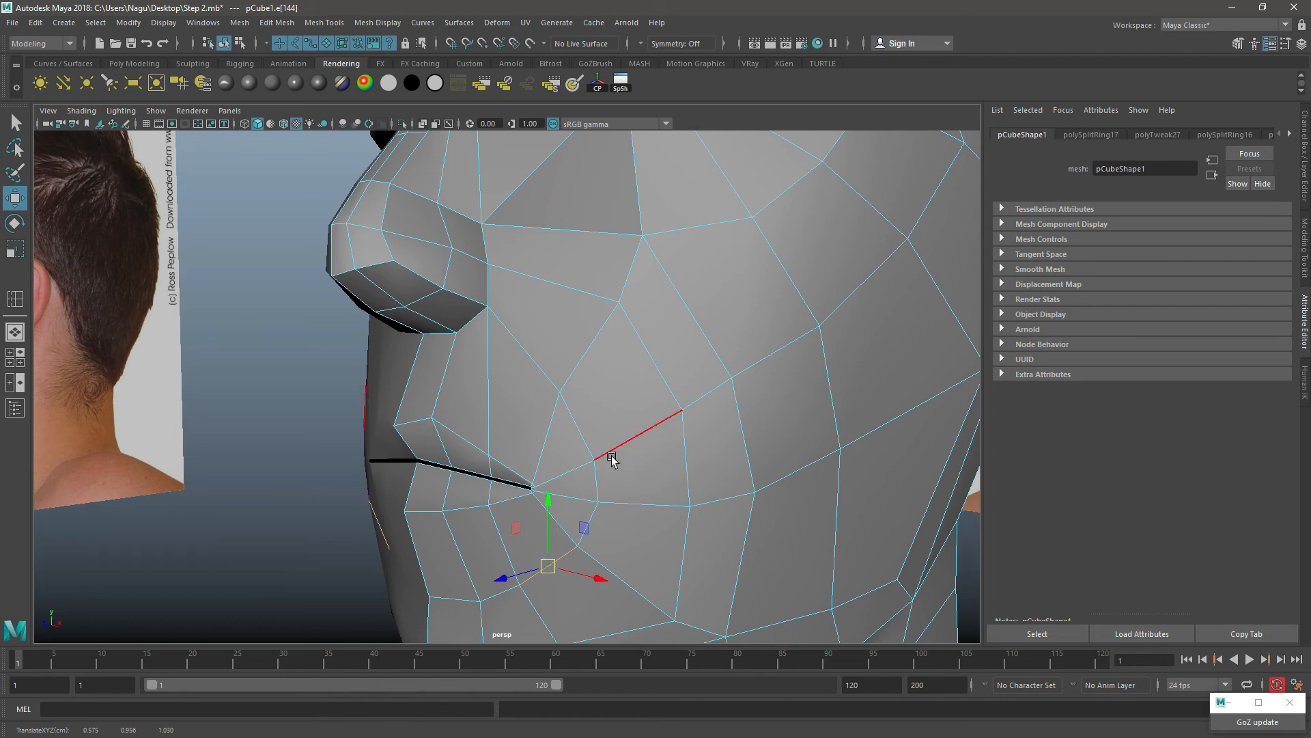
left_click(596, 475)
left_click_drag(591, 519, 574, 518, "ctrl+shift")
left_click_drag(551, 424, 608, 383, "alt")
Step: Raise the row of chin vertices below the lower lip and shift the outermost one slightly outward
left_click_drag(610, 525, 623, 519, "alt")
middle_click_drag(624, 518, 541, 413, "alt")
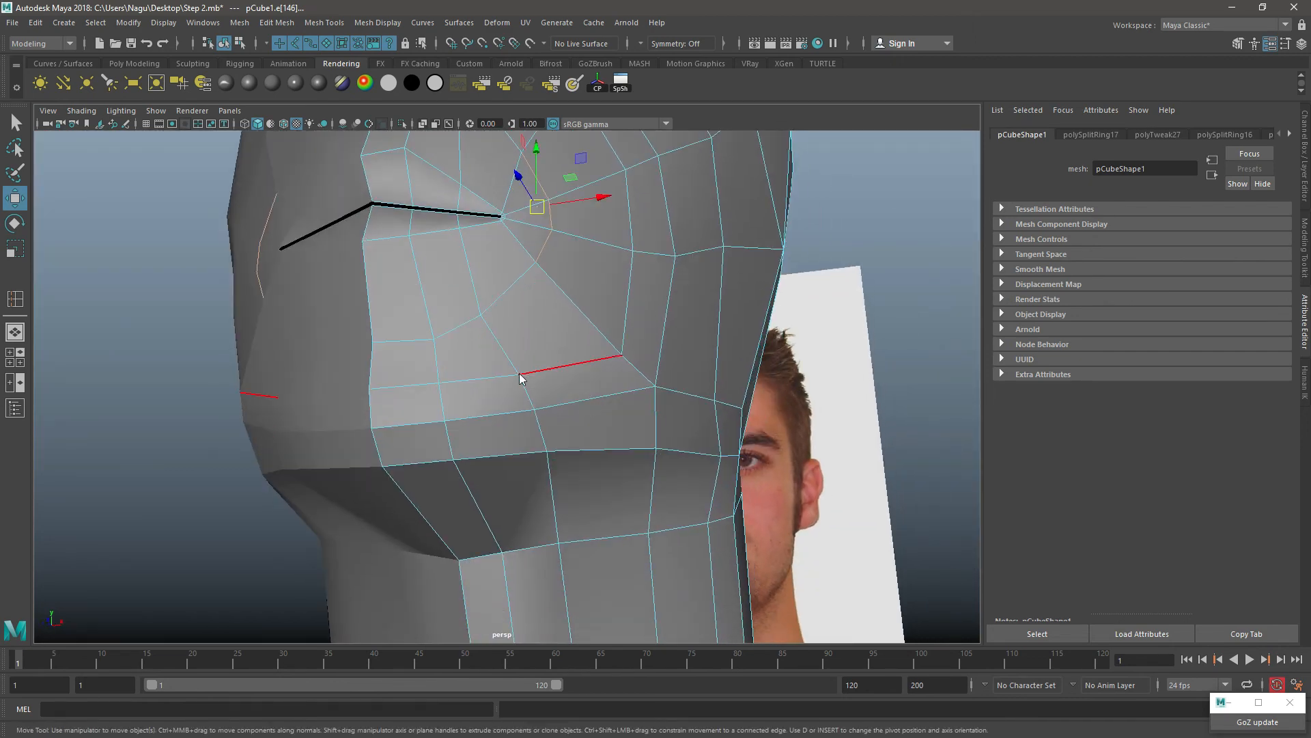
right_click_drag(529, 330, 448, 350)
right_click_drag(448, 326, 450, 328)
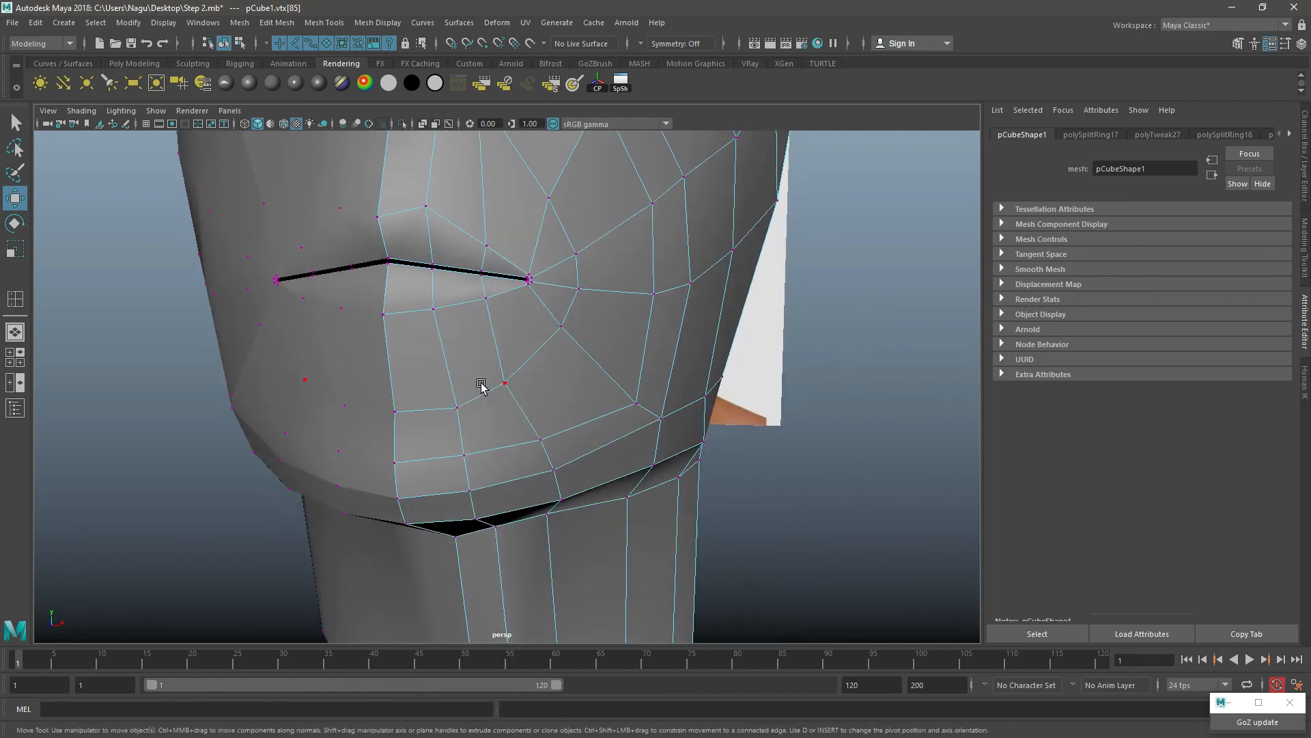
mouse_move(374, 423)
left_mouse_down()
mouse_move(422, 391)
mouse_move(425, 402)
left_mouse_up()
mouse_move(528, 368)
left_mouse_down()
mouse_move(497, 404)
mouse_move(513, 374)
left_mouse_up()
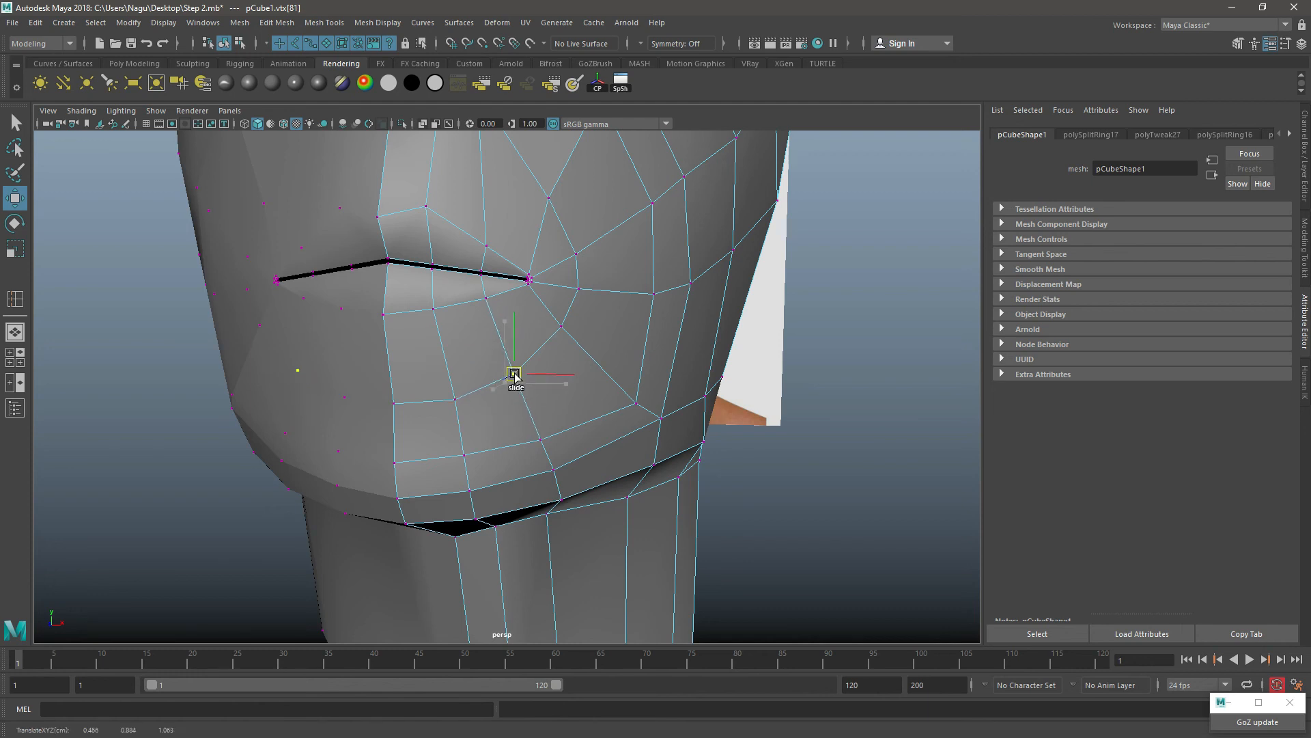
Step: Move the vertex on the lower cheek above the jawline up and inward, and return to object mode
left_click(642, 412)
left_click(637, 404)
middle_click_drag(638, 401, 627, 385, "shift")
left_click_drag(668, 383, 573, 445, "alt")
right_click(561, 322)
left_click(618, 303)
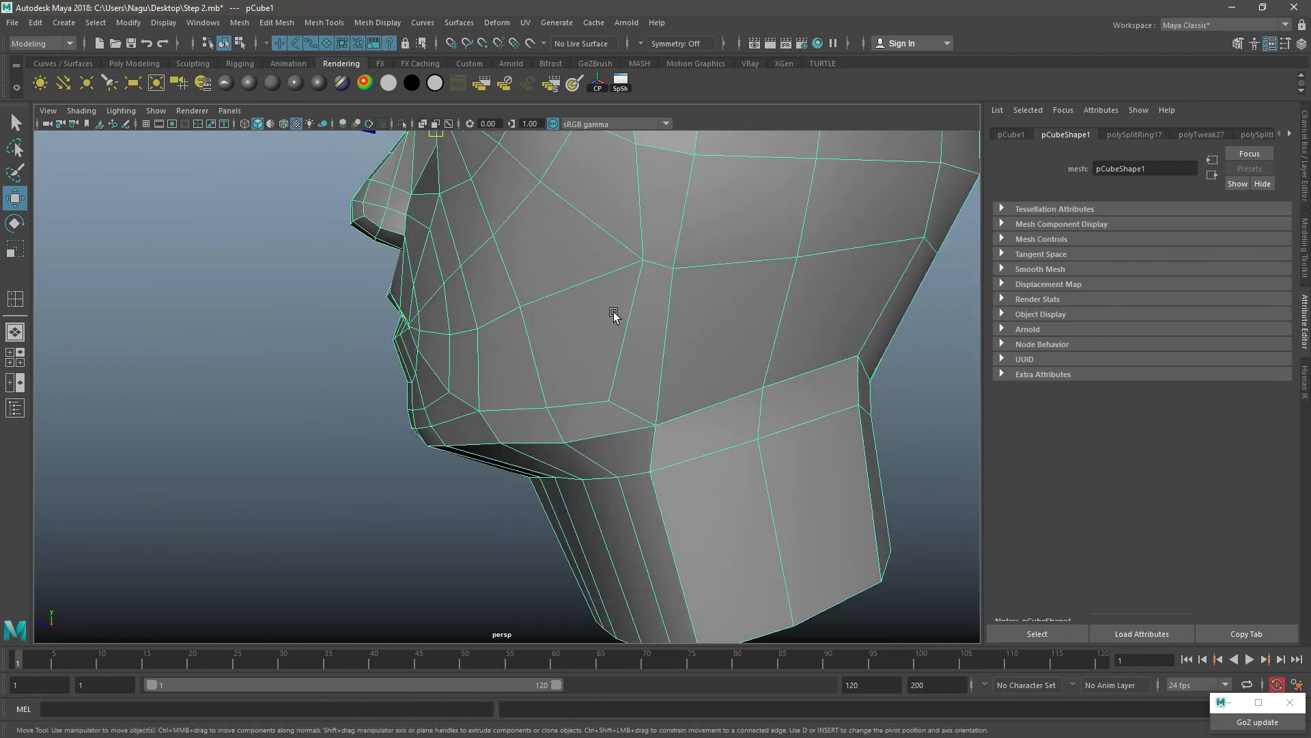
Step: Slide the cheek vertex beside the nostril wing down and forward toward the mouth
left_click_drag(614, 313, 600, 322, "alt")
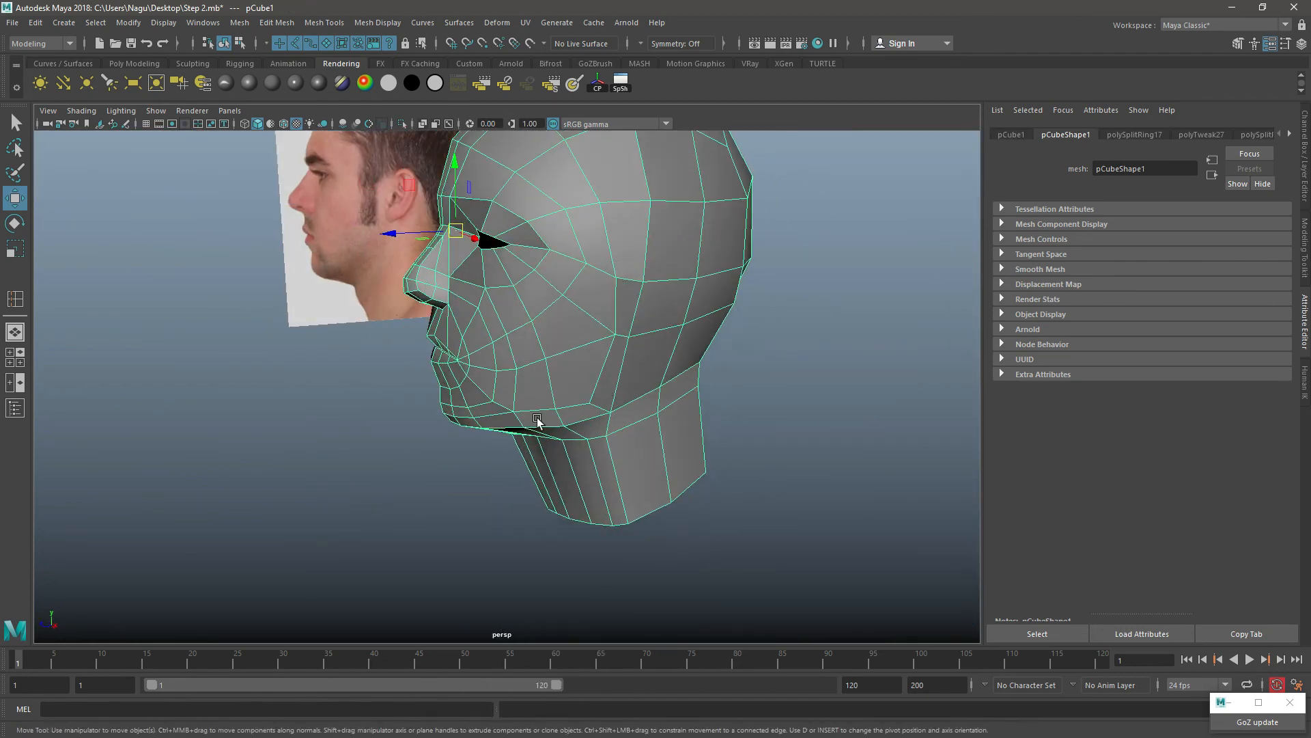
scroll(537, 421, "up", 4)
scroll(529, 399, "down", 2)
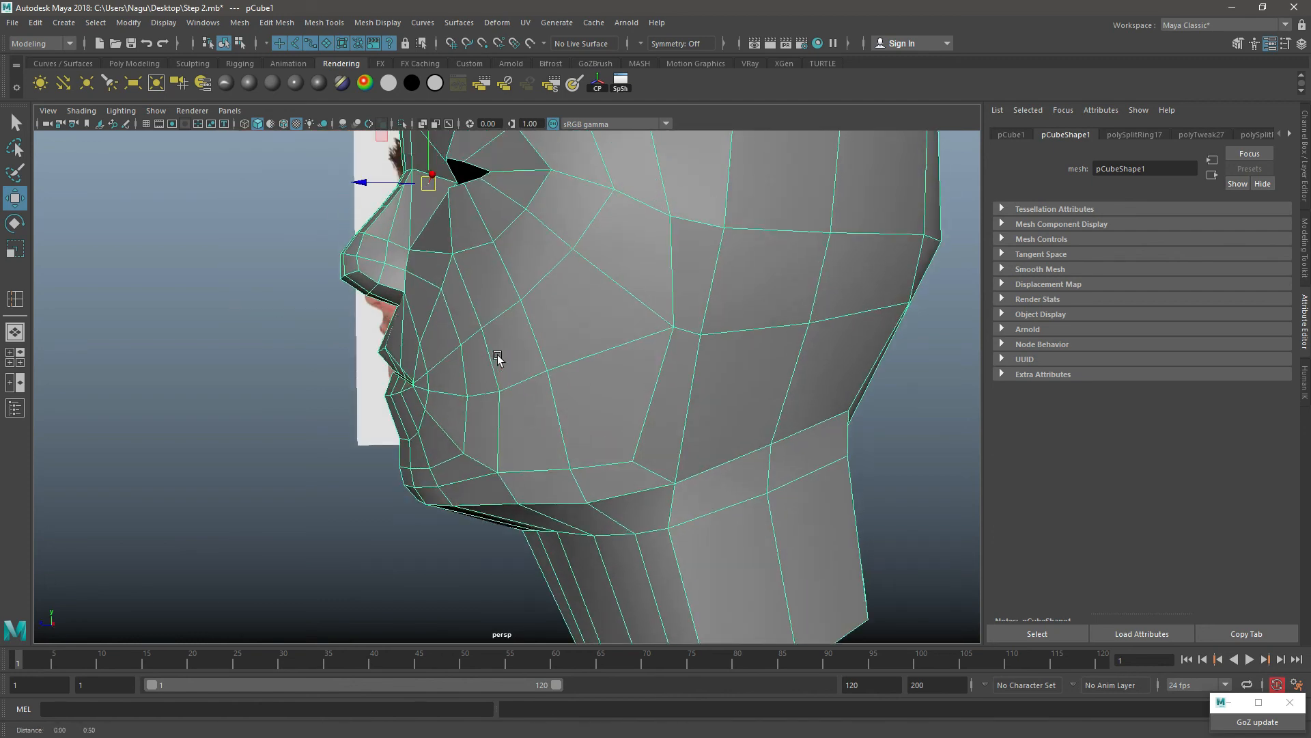
left_click_drag(498, 358, 503, 389, "alt")
scroll(524, 366, "up", 4)
right_click(489, 250)
left_click(422, 249)
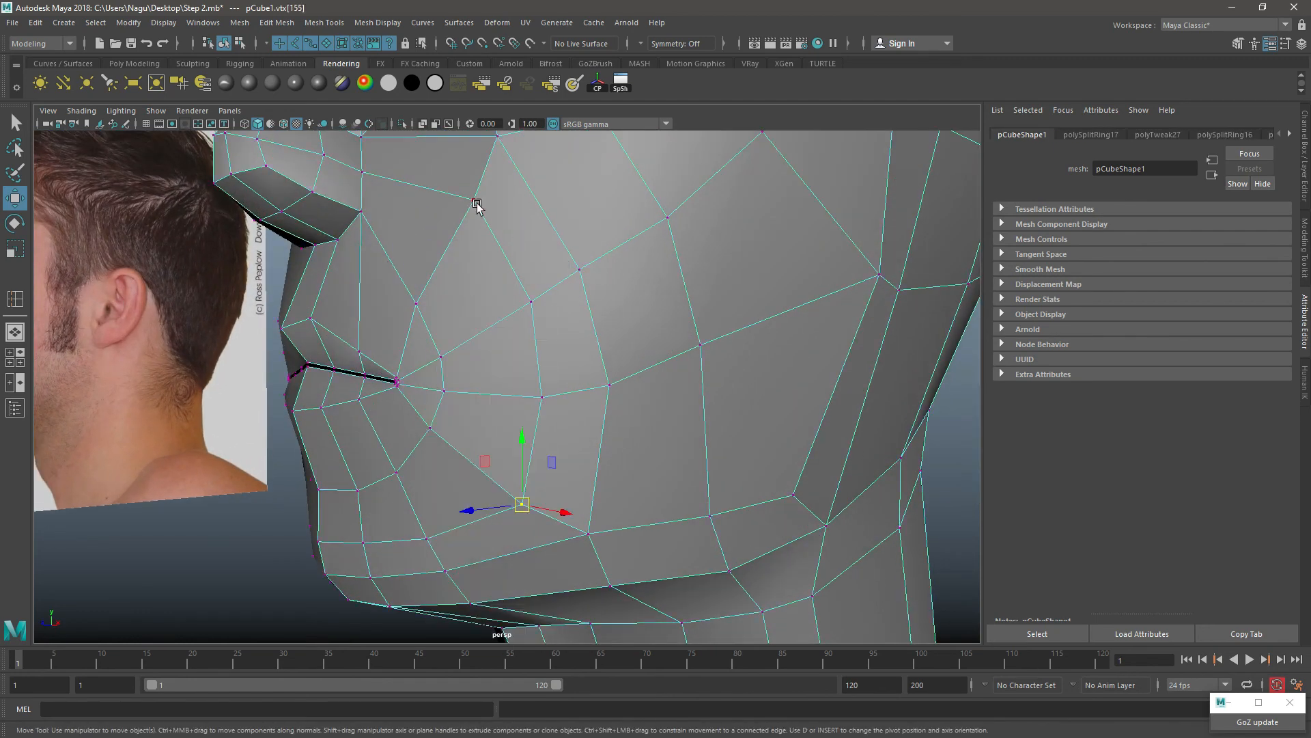
left_click(476, 204)
left_click_drag(476, 204, 462, 229)
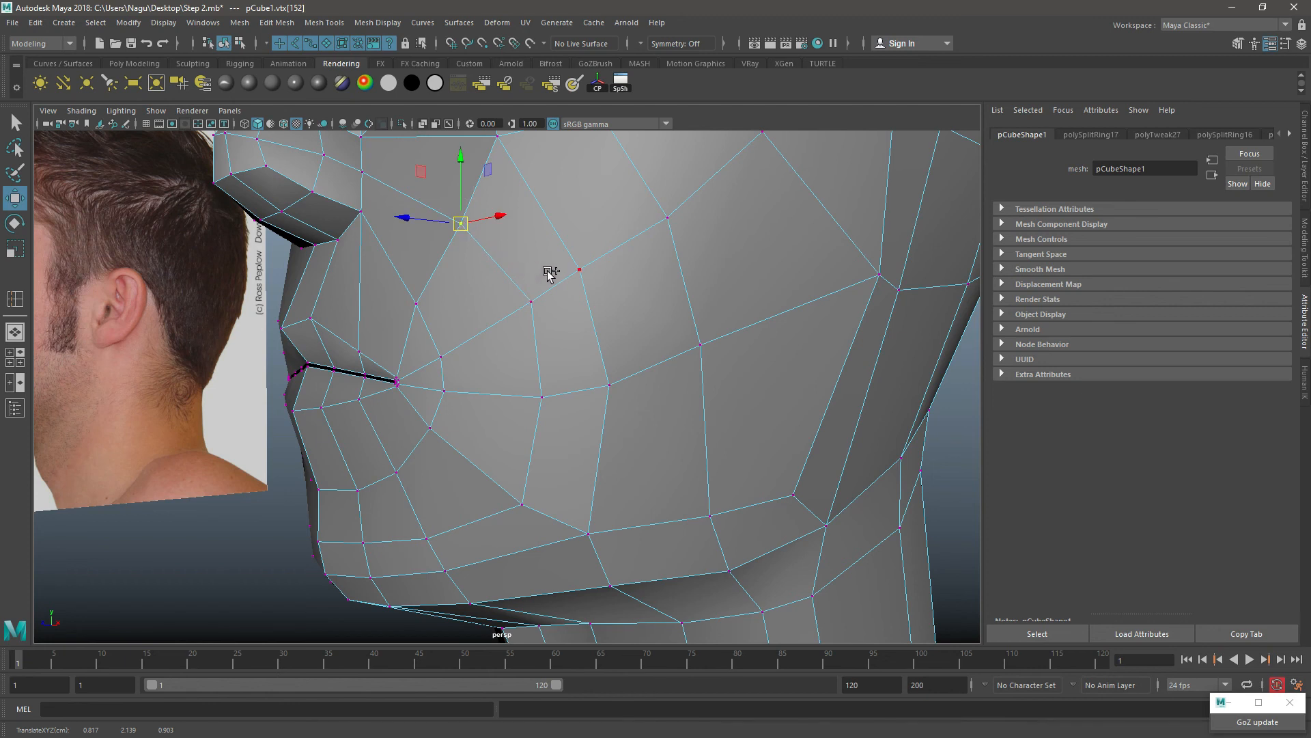
Step: Slide the three outer-ring cheek vertices beside and below the mouth corner toward the lips, and return to object mode
left_click(534, 302, "shift")
left_click(529, 305)
left_click(542, 401, "shift")
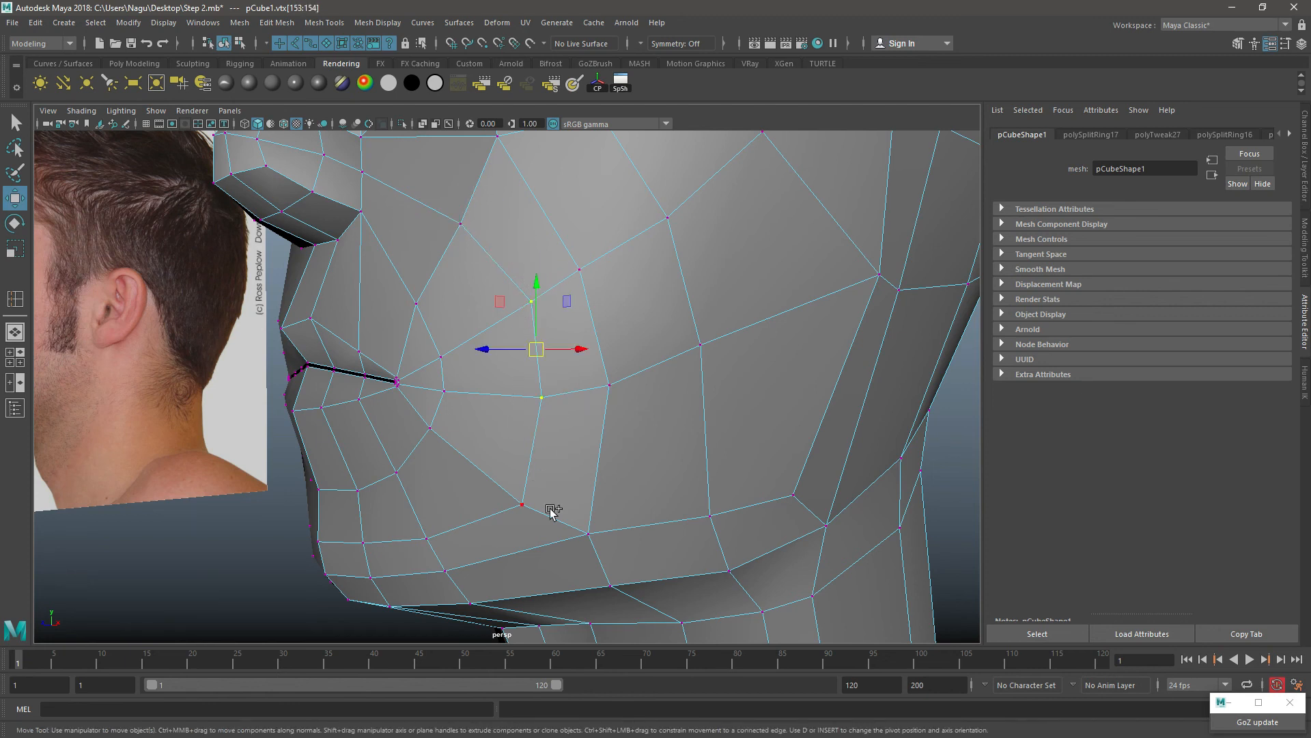
left_click(525, 510, "shift")
left_click_drag(525, 512, 485, 476, "ctrl+shift")
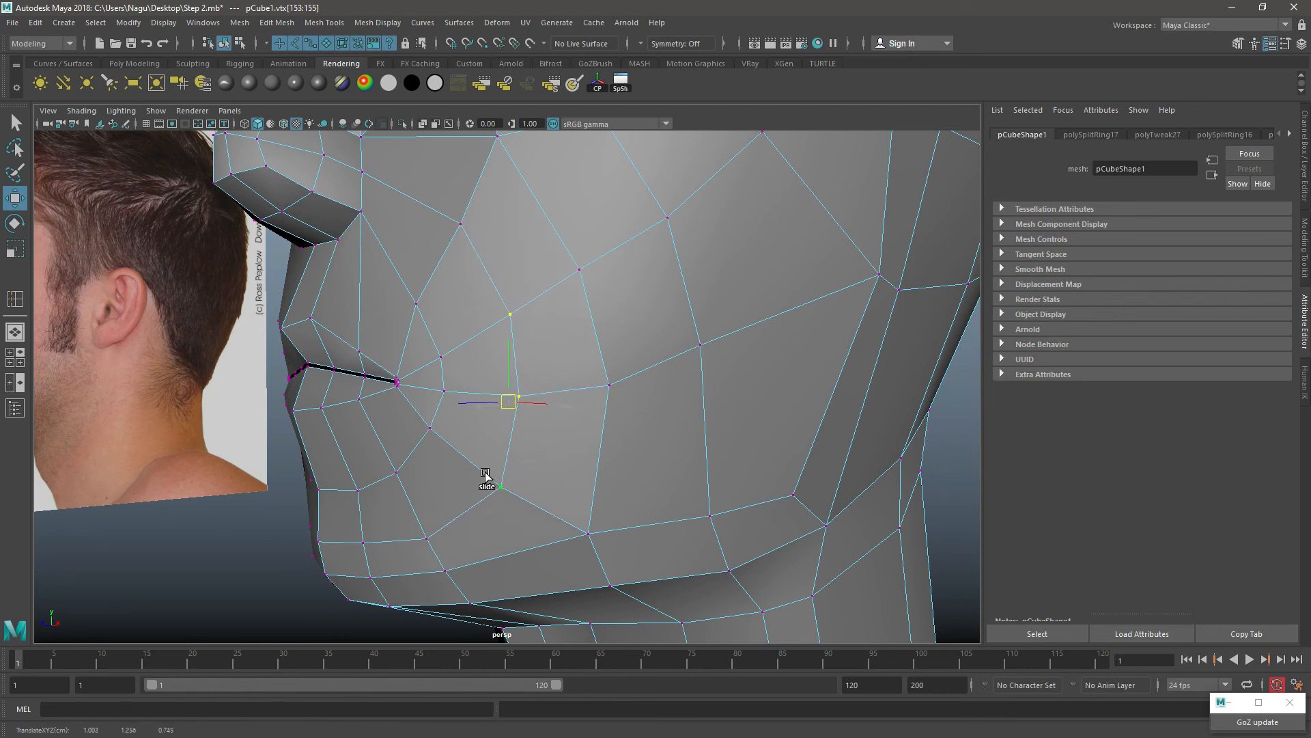
right_click_drag(572, 453, 557, 299, "alt")
right_click_drag(557, 298, 582, 281)
left_click_drag(530, 318, 562, 332, "alt")
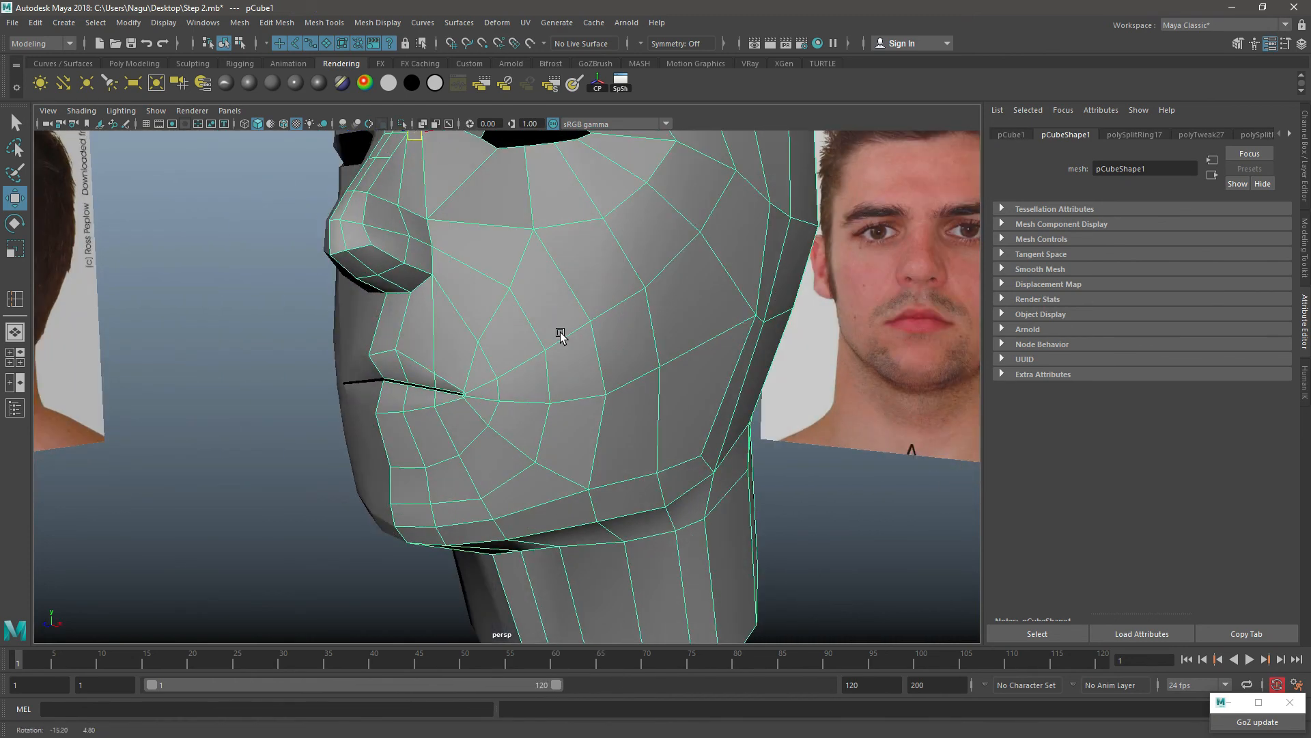
Step: Slide the vertex above the mouth corner upward and adjust the vertex just outside the corner to even the ring spacing
scroll(562, 333, "up", 4)
left_click_drag(479, 335, 499, 330, "alt")
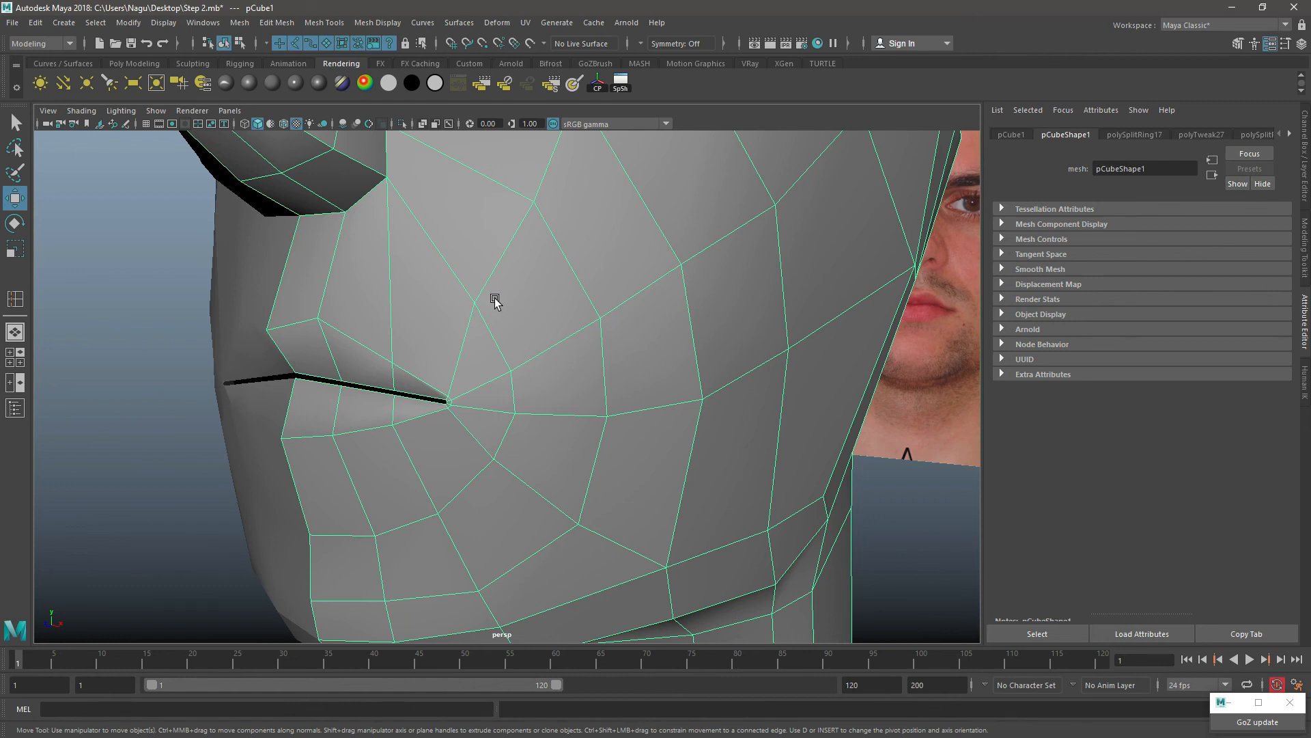
left_click_drag(500, 302, 534, 323, "alt")
right_click_drag(576, 242, 557, 241)
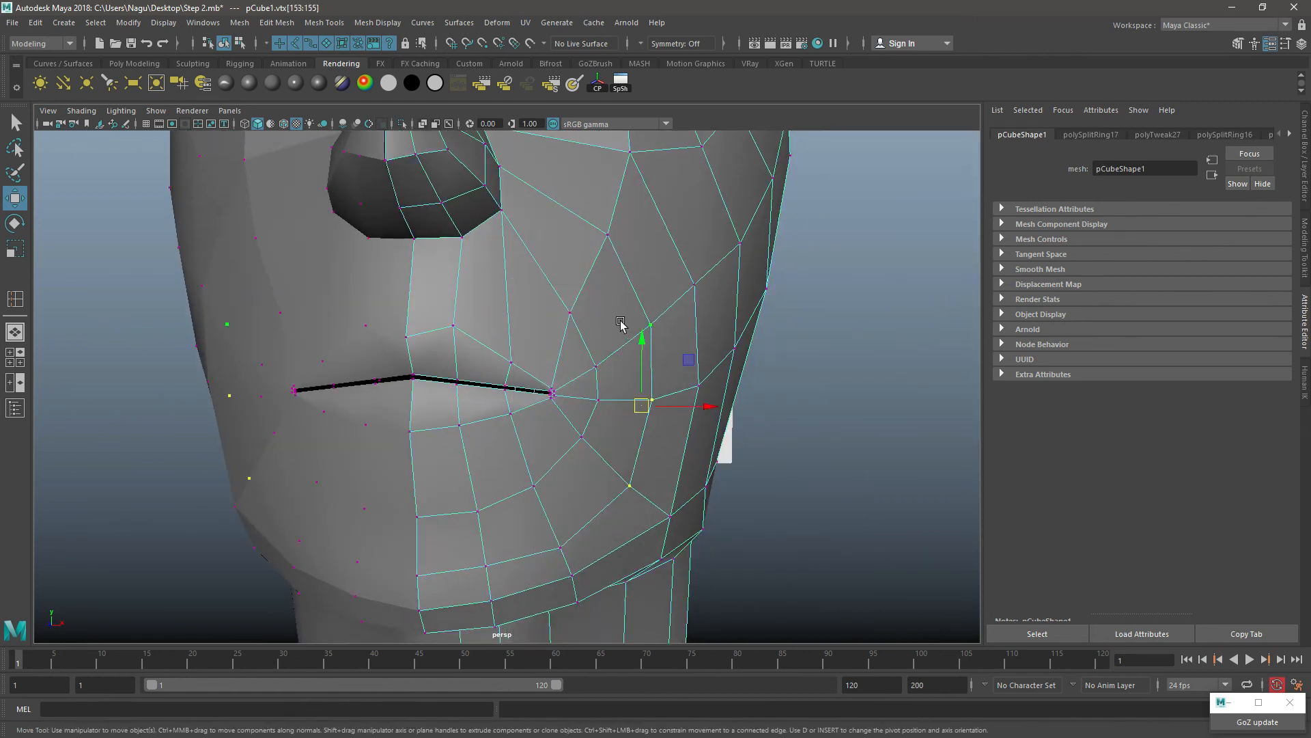
left_click(565, 329)
mouse_move(572, 315)
left_mouse_down("ctrl+shift")
mouse_move(586, 304)
mouse_move(581, 315)
left_mouse_up("ctrl+shift")
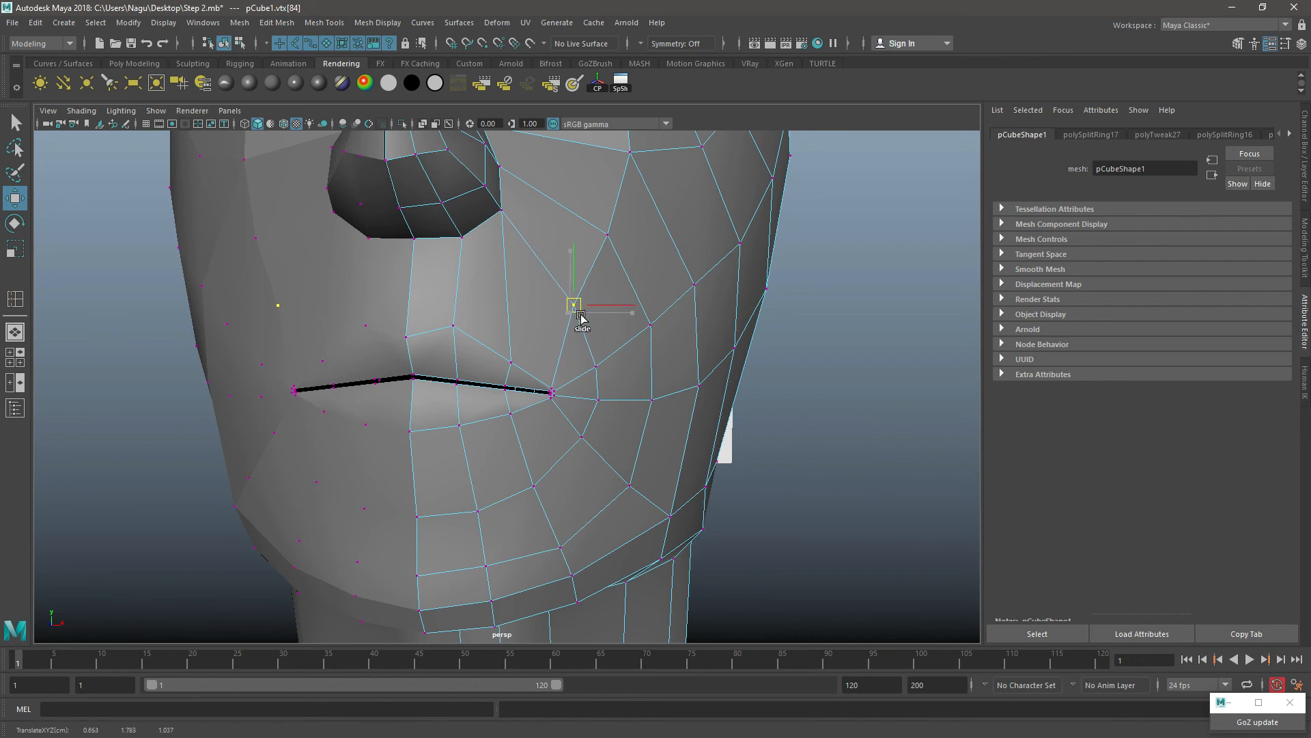
left_click(607, 395)
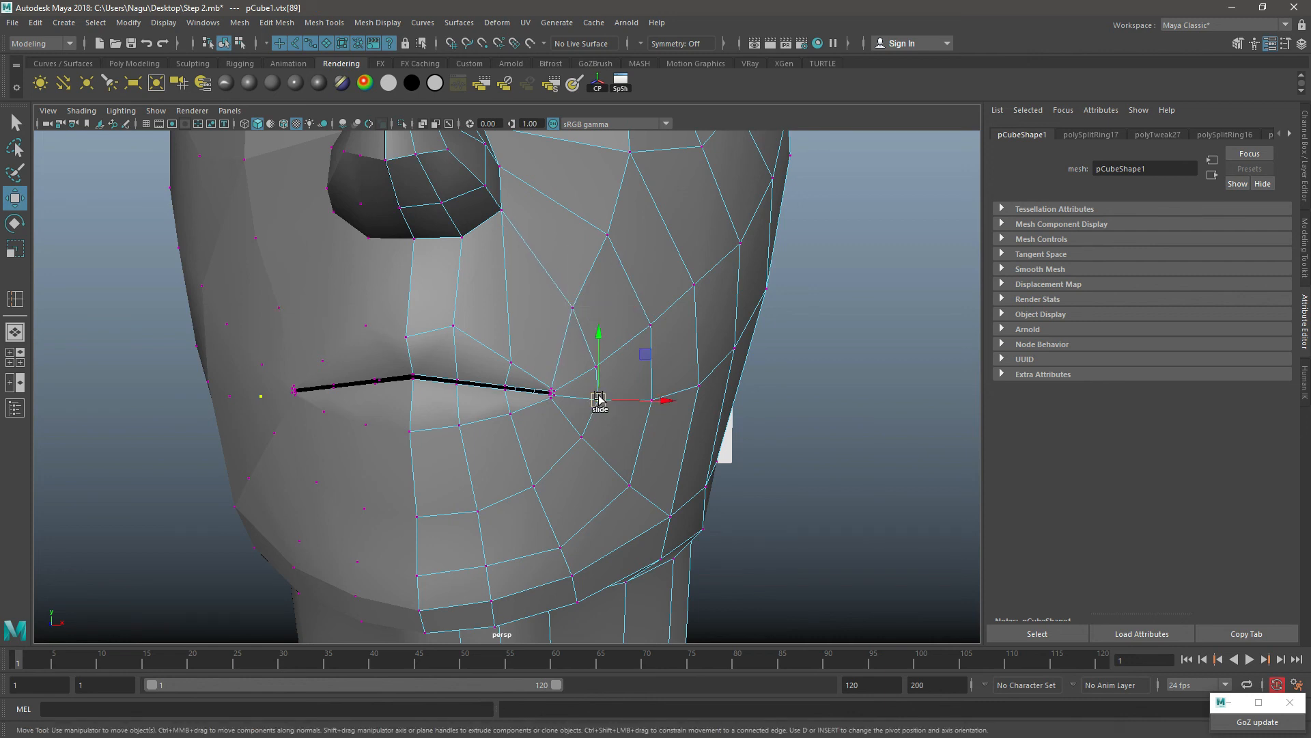
left_click_drag(598, 399, 648, 396, "ctrl+shift")
left_click_drag(665, 325, 621, 367, "alt")
right_click_drag(528, 207, 589, 187)
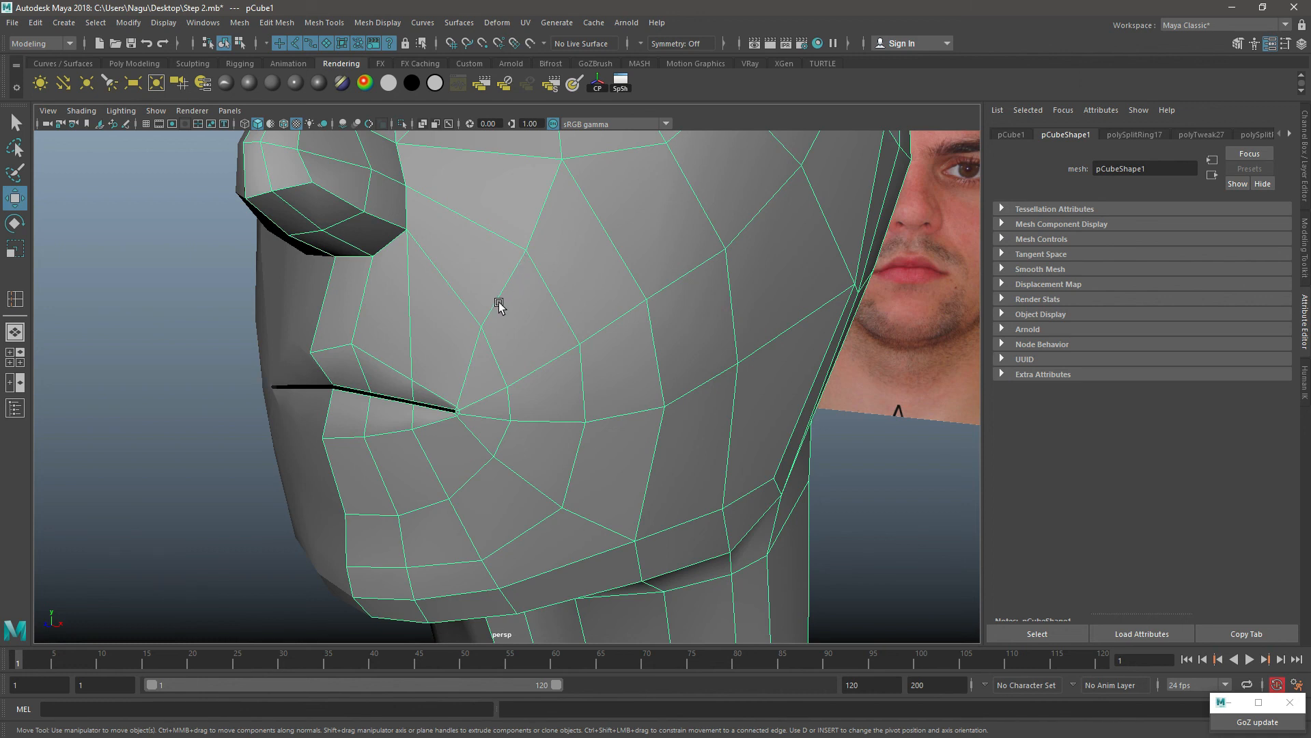
Step: Slide the vertex above the mouth corner slightly down and reposition the cheek vertex between it and the eye
right_click_drag(497, 296, 433, 296)
left_click(481, 327)
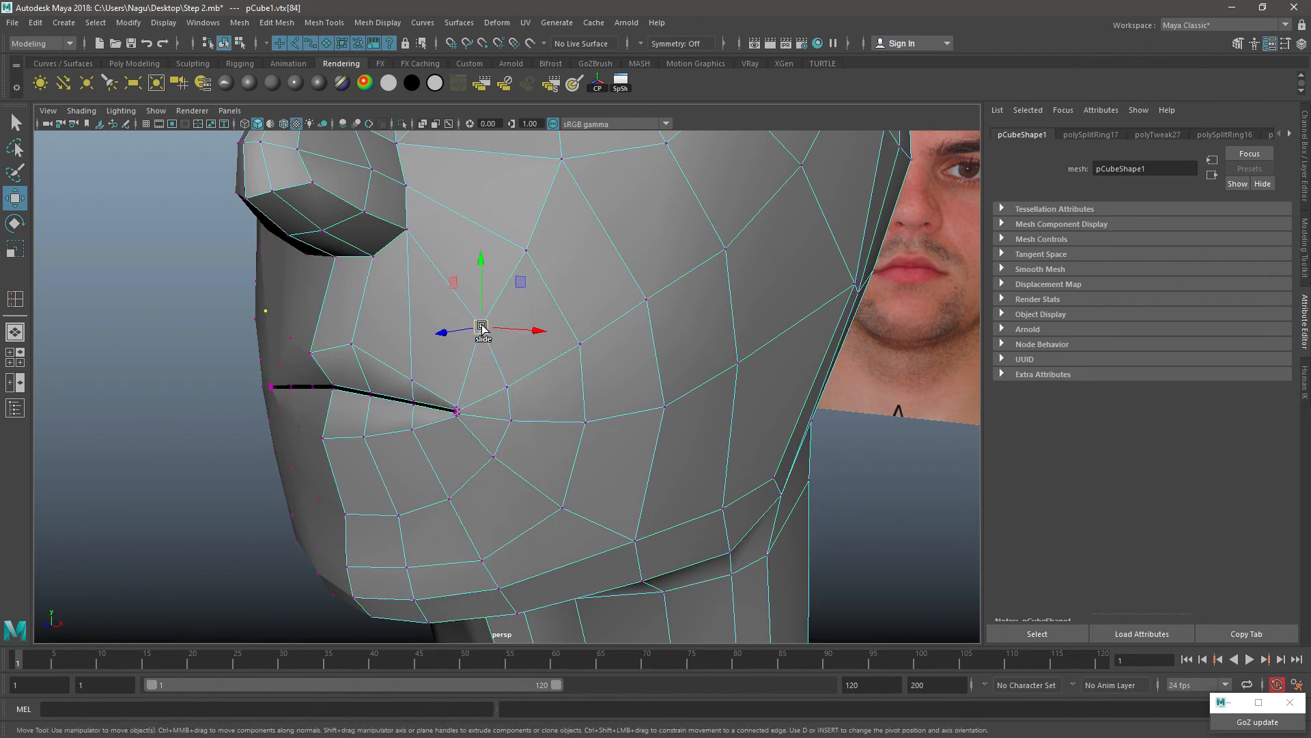
left_click_drag(481, 327, 486, 339, "ctrl+shift")
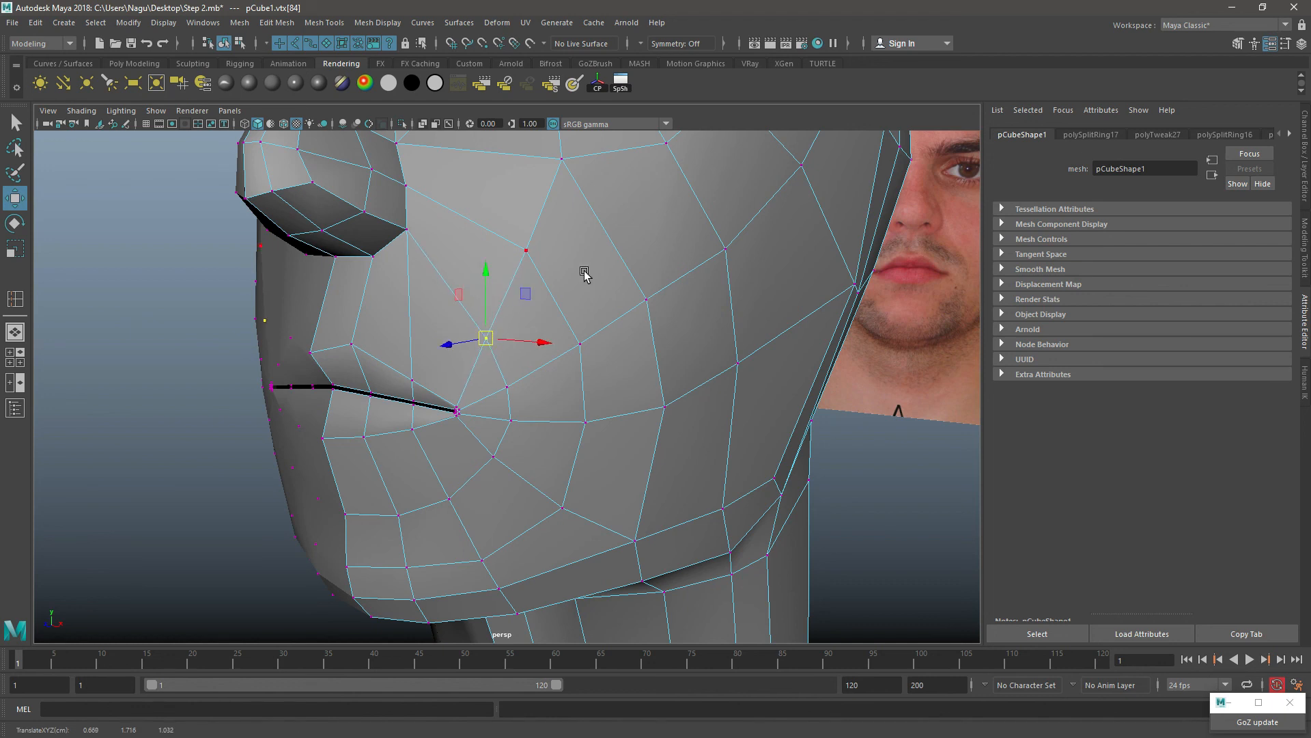
left_click(525, 251)
mouse_move(526, 251)
left_mouse_down("ctrl+shift")
mouse_move(519, 271)
mouse_move(524, 240)
left_mouse_up("ctrl+shift")
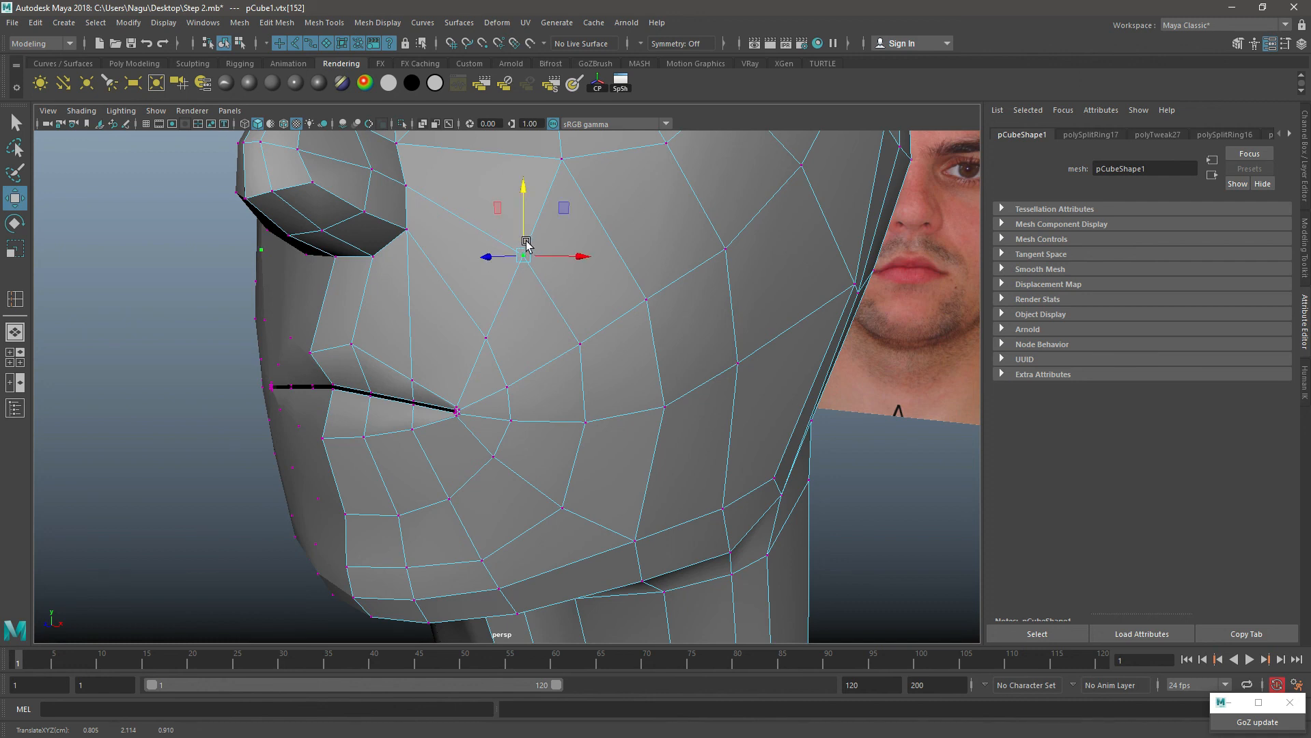
Step: Slide the two cheek vertices beside the mouth corner and the one below them inward to round the outer mouth ring
left_click(585, 422)
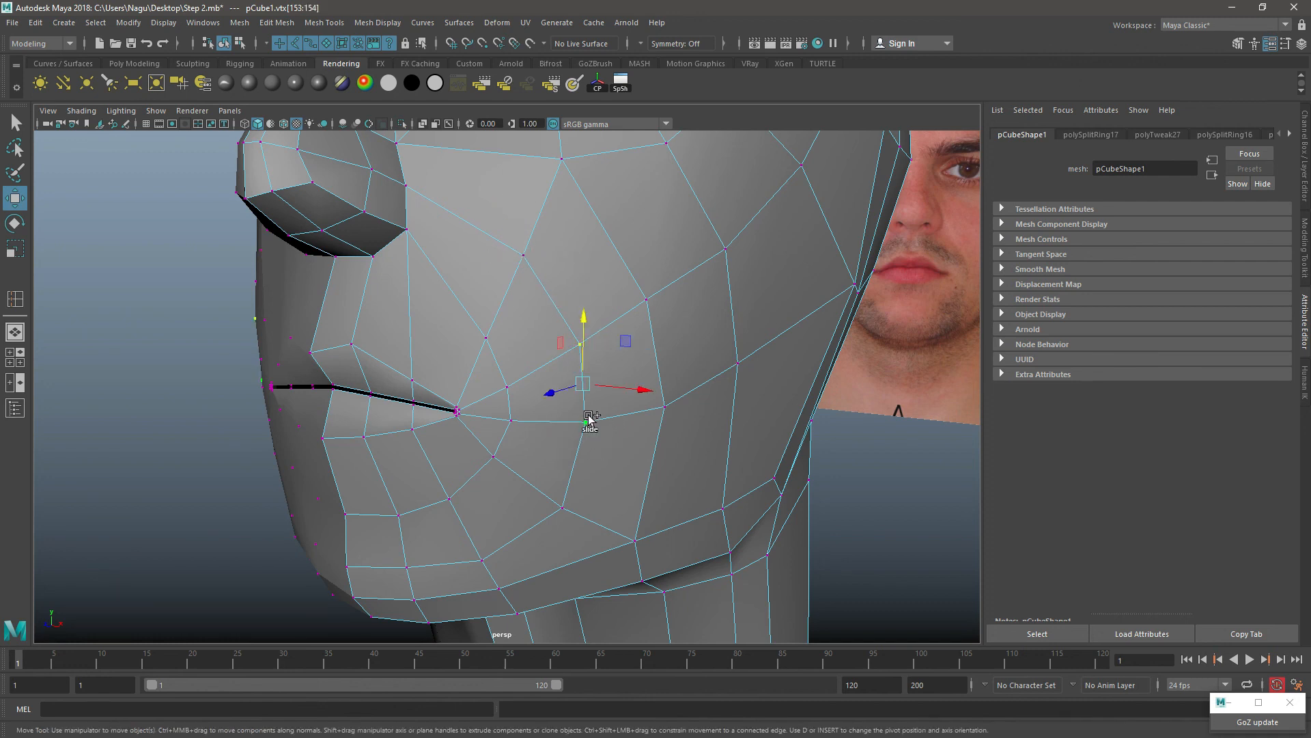
left_click_drag(586, 419, 573, 392, "ctrl+shift")
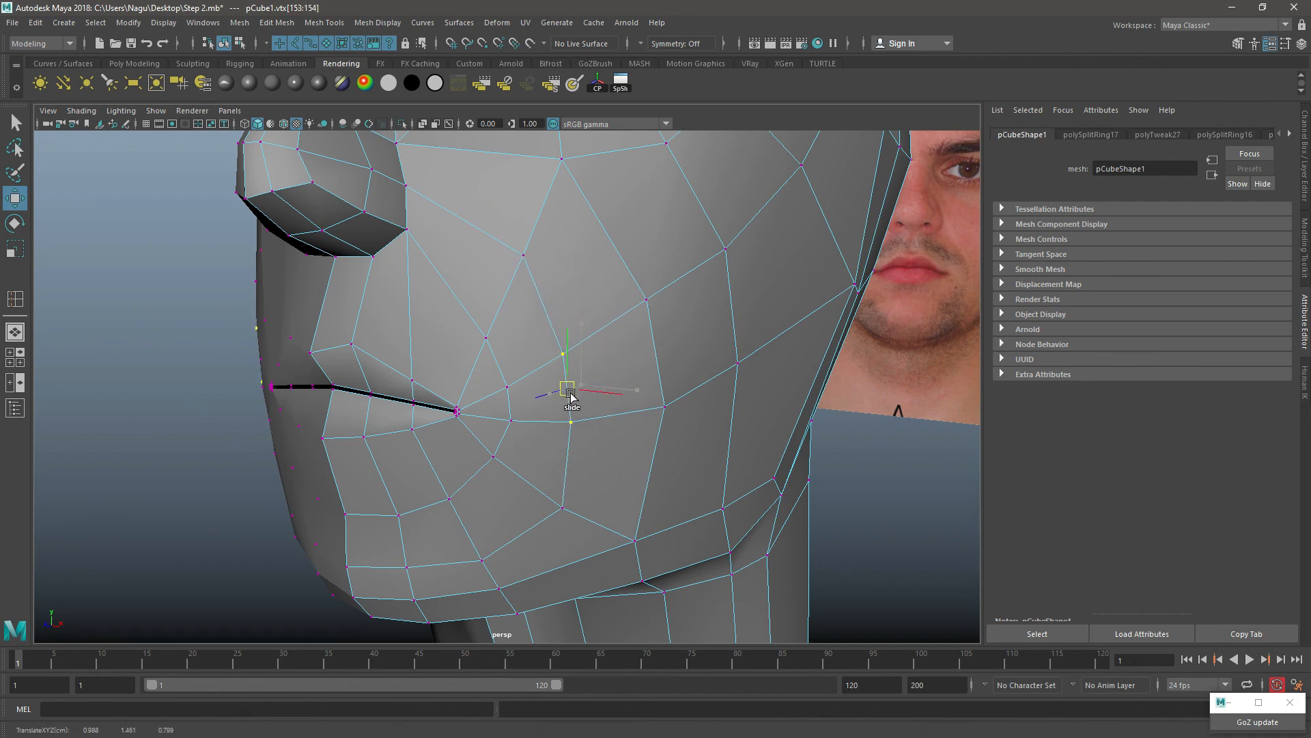
left_click(564, 506, "shift")
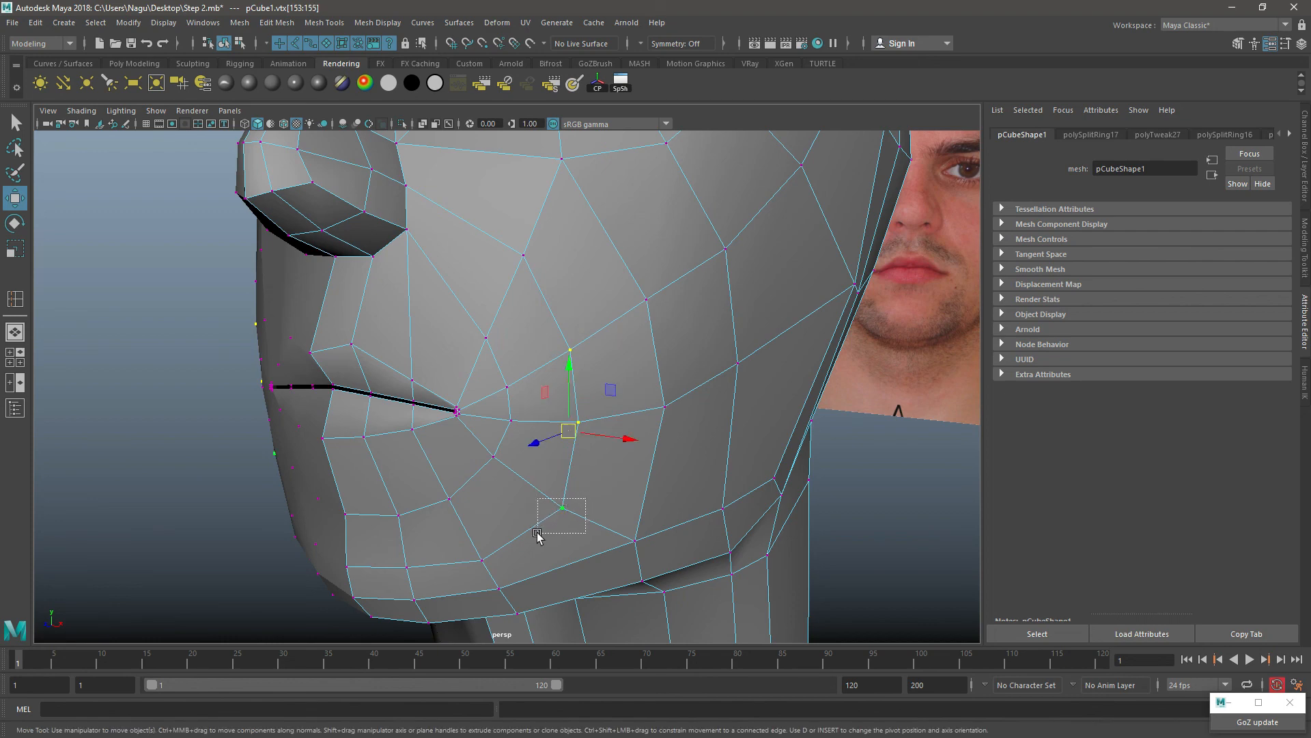
left_click(563, 507)
left_click_drag(563, 507, 549, 504, "ctrl+shift")
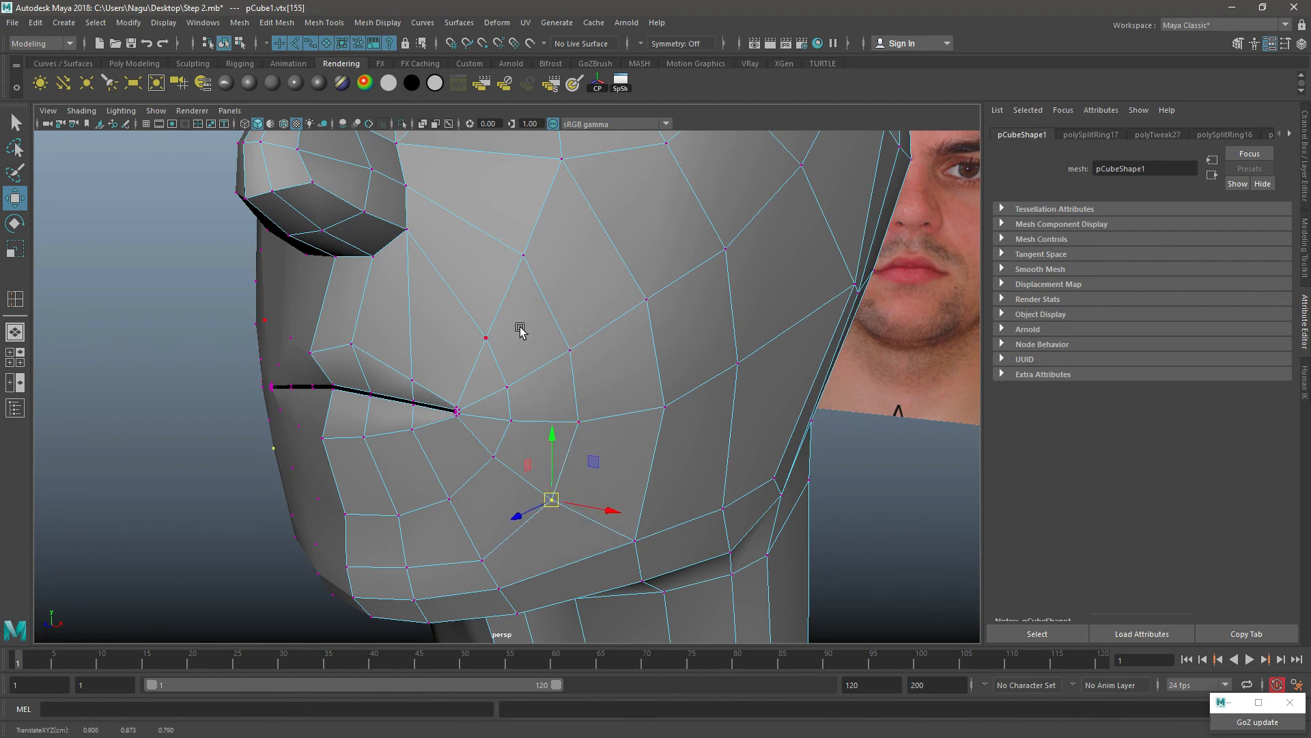
right_click_drag(520, 332, 577, 317)
Step: Examine the edge flow around the mouth, cheek and nose from front, three-quarter and side angles
scroll(559, 384, "down", 4)
left_click_drag(560, 385, 580, 433, "alt")
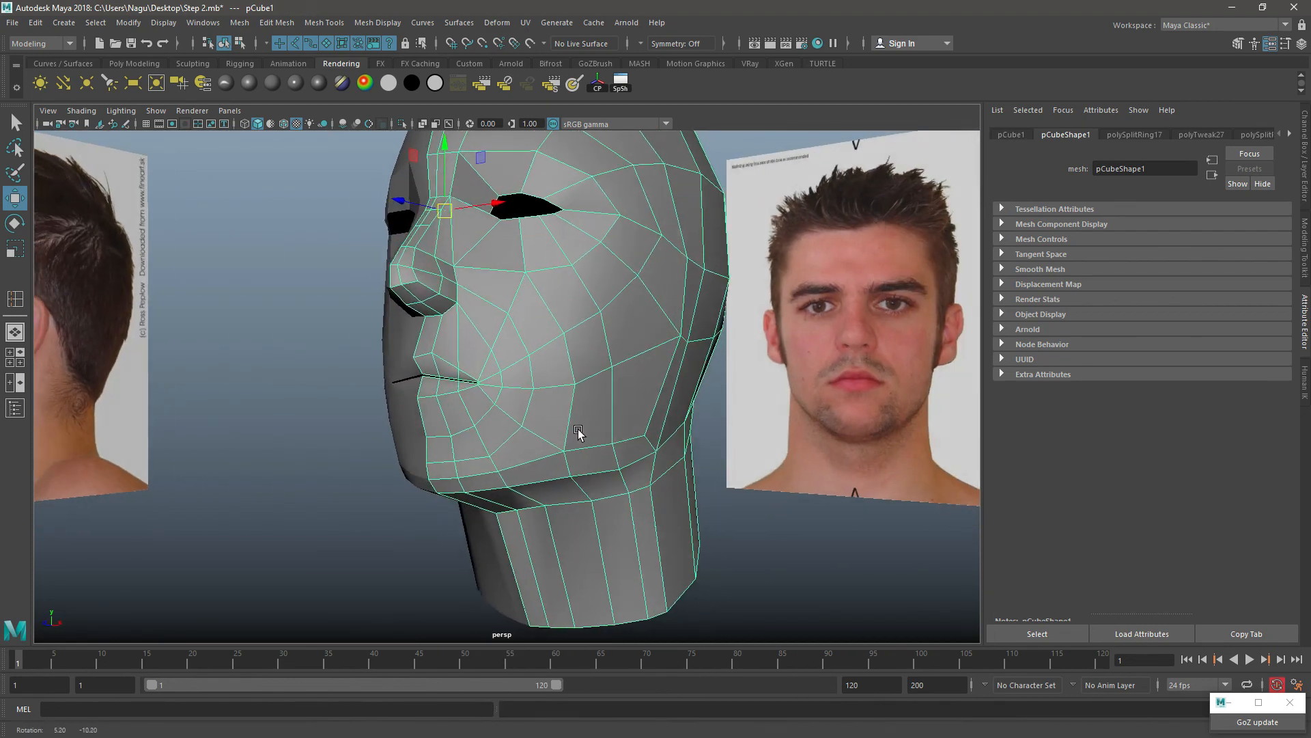
scroll(544, 352, "up", 4)
left_click_drag(494, 351, 561, 362, "alt")
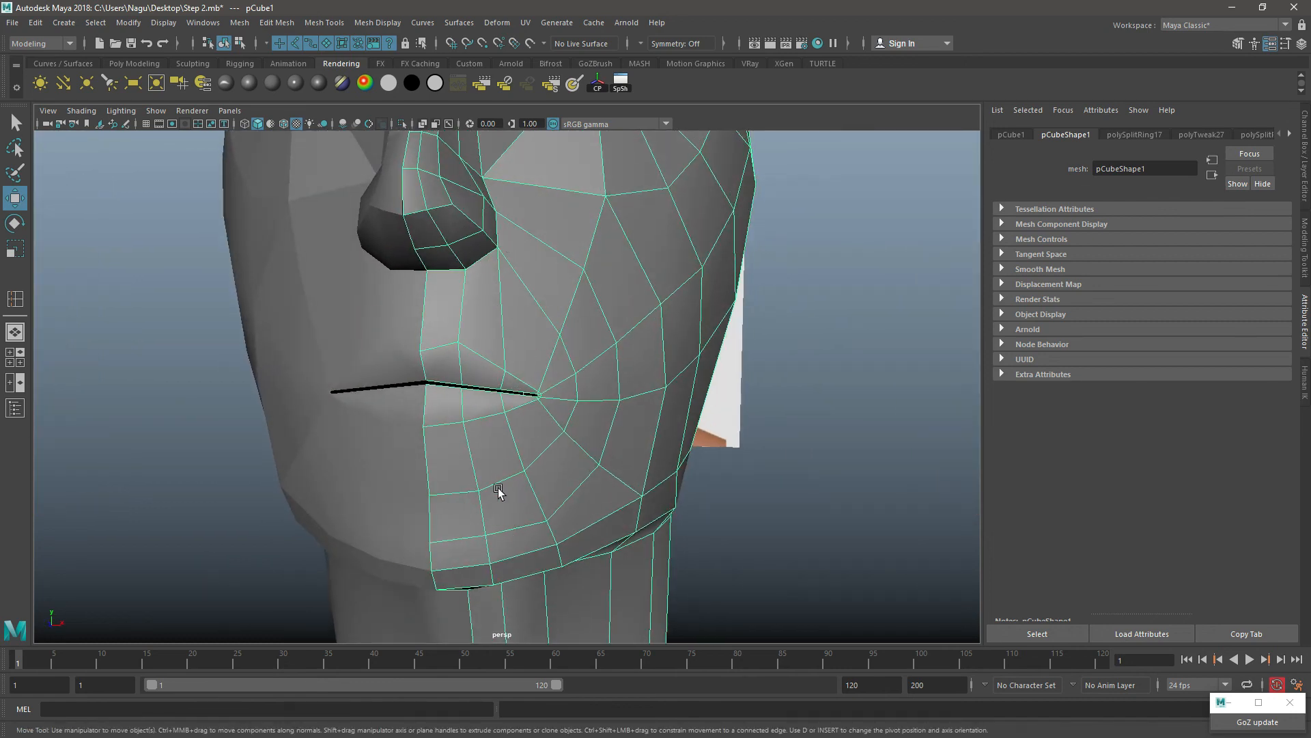
left_click_drag(671, 428, 541, 450, "alt")
scroll(543, 416, "down", 5)
left_click_drag(508, 301, 518, 338, "alt")
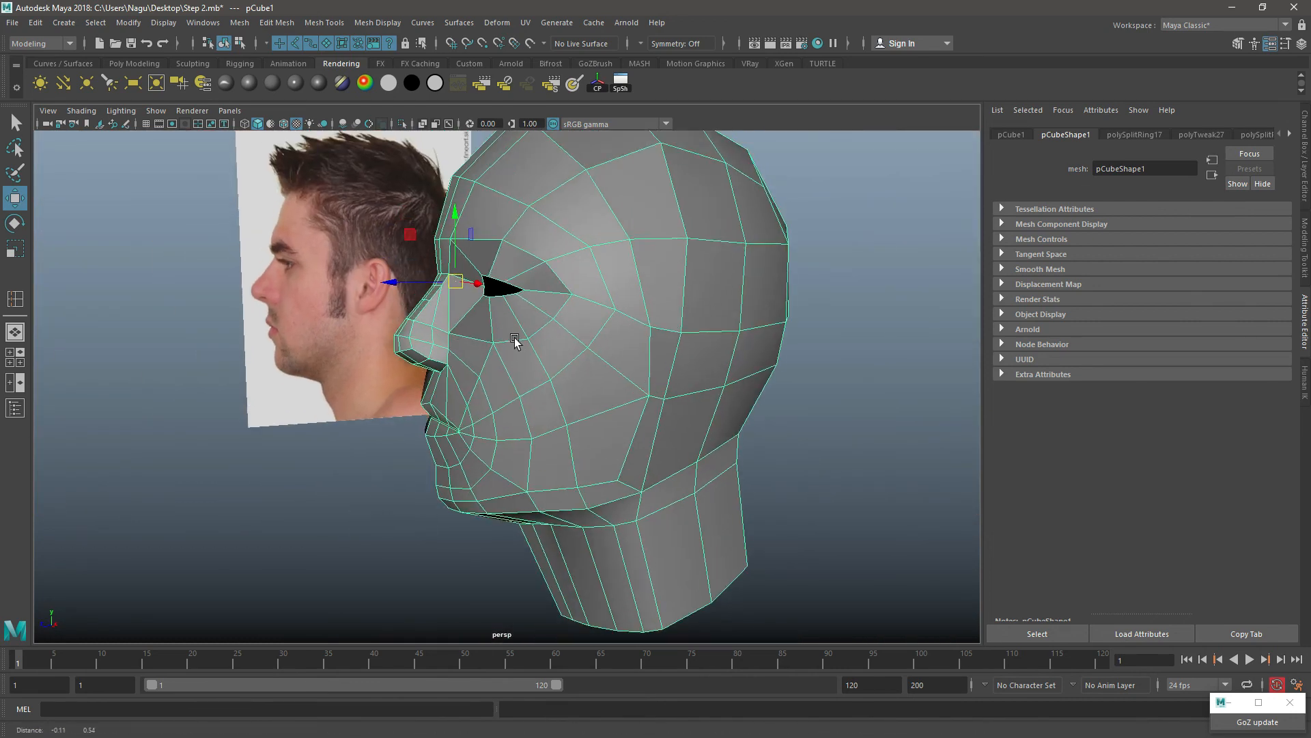
scroll(519, 339, "up", 4)
scroll(441, 320, "up", 4)
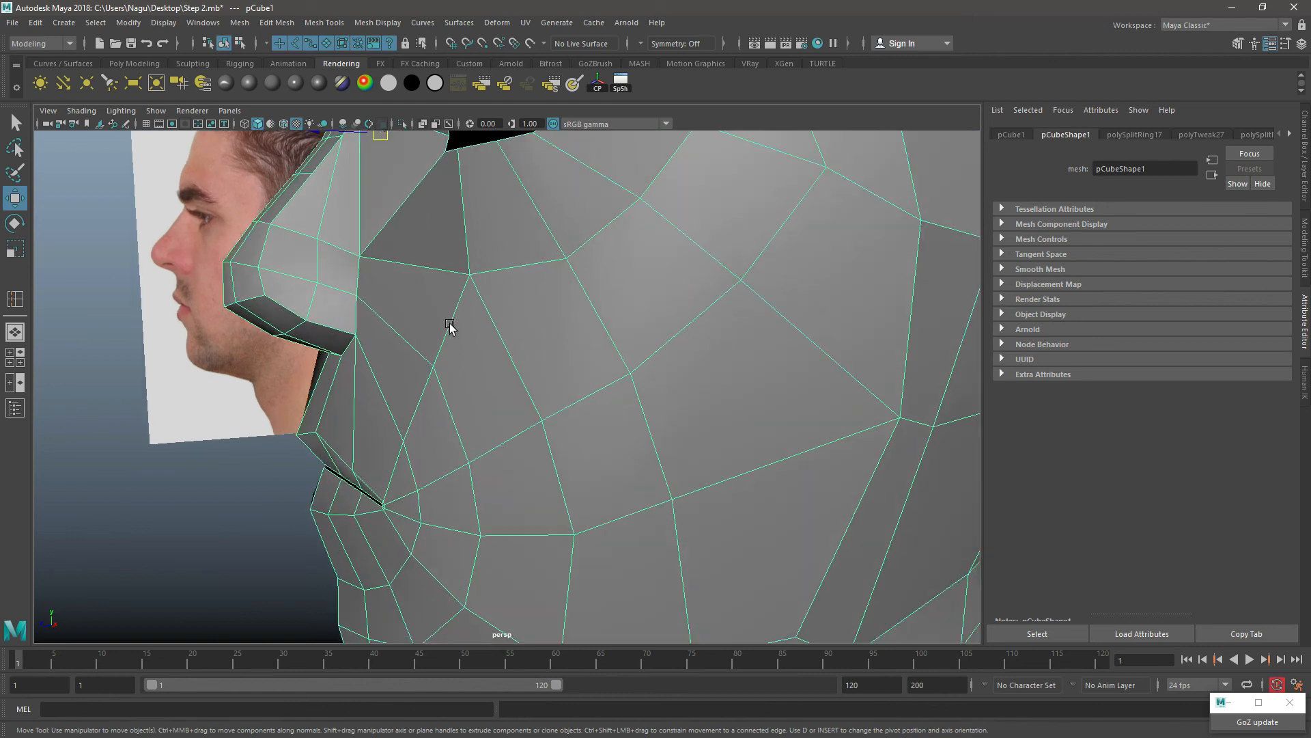
Step: Nudge the vertex beside the chin slightly up and forward in side view, and raise the chin's profile vertex in the same edge row slightly
middle_click_drag(445, 270, 525, 320, "alt")
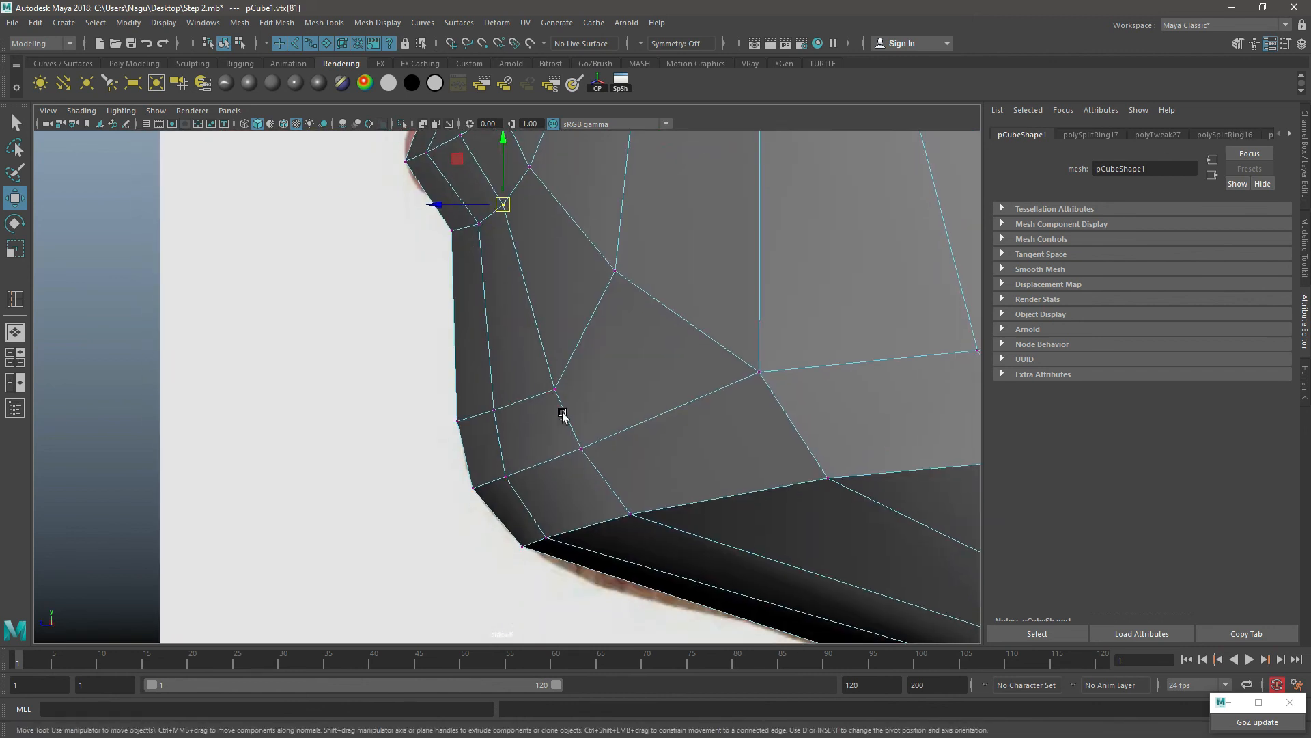
left_click(551, 405)
left_click(555, 389)
left_click_drag(559, 393, 553, 388)
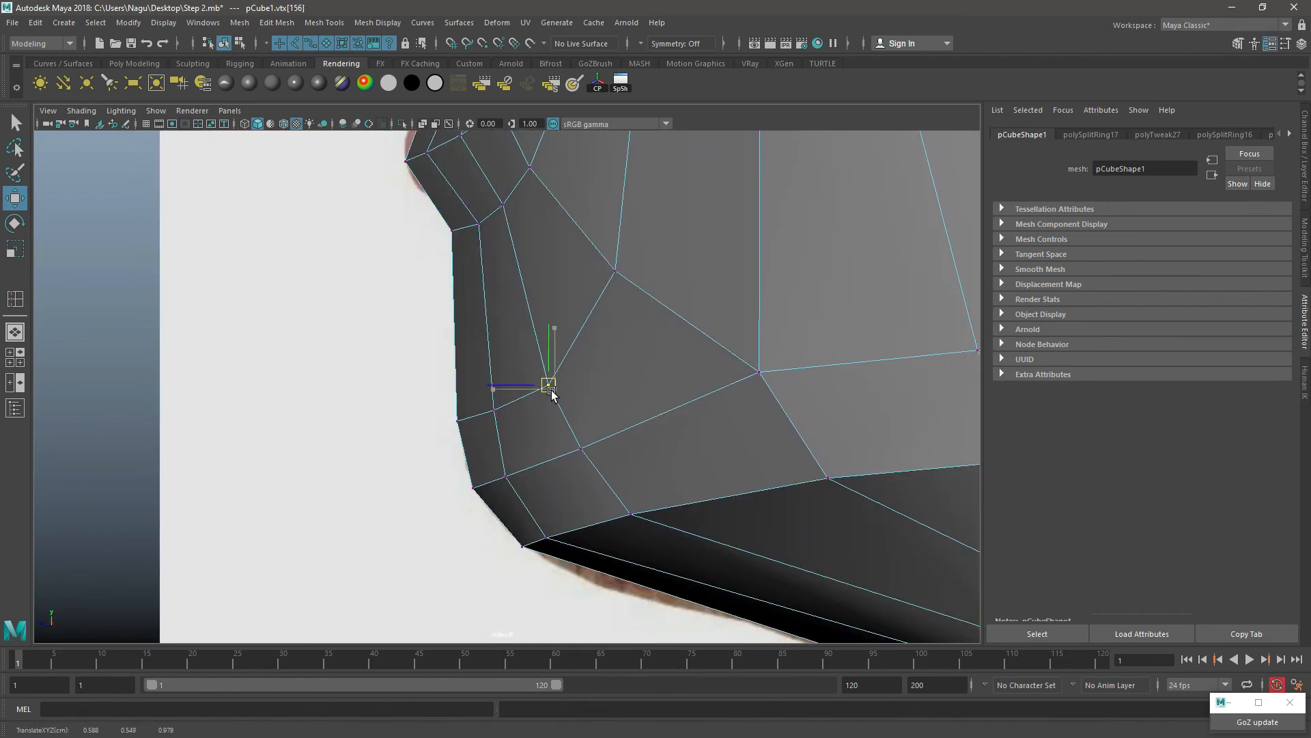
left_click(453, 423)
left_click_drag(455, 426, 453, 418)
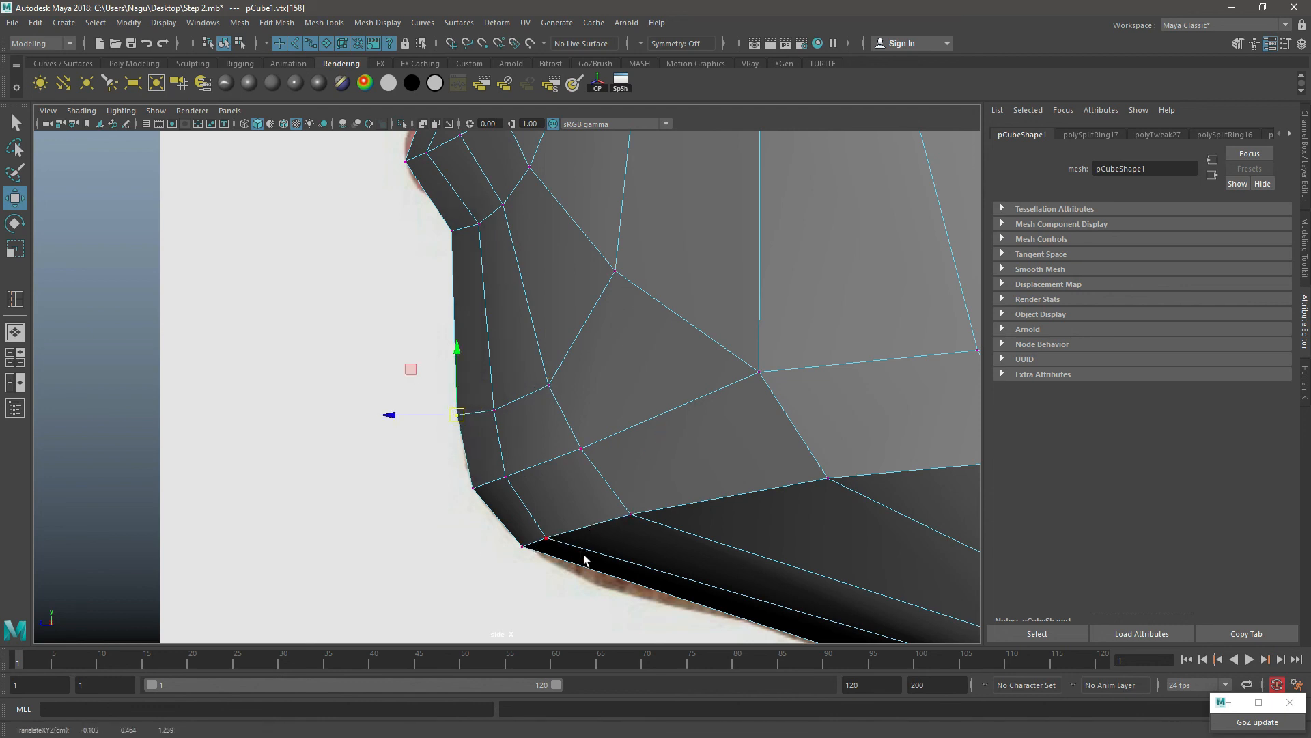
Step: Preview the head as a smoothed mesh in perspective and examine the face and jaw from three-quarter and side angles
middle_click_drag(604, 446, 476, 566, "alt")
right_click_drag(537, 259, 578, 243)
key("space")
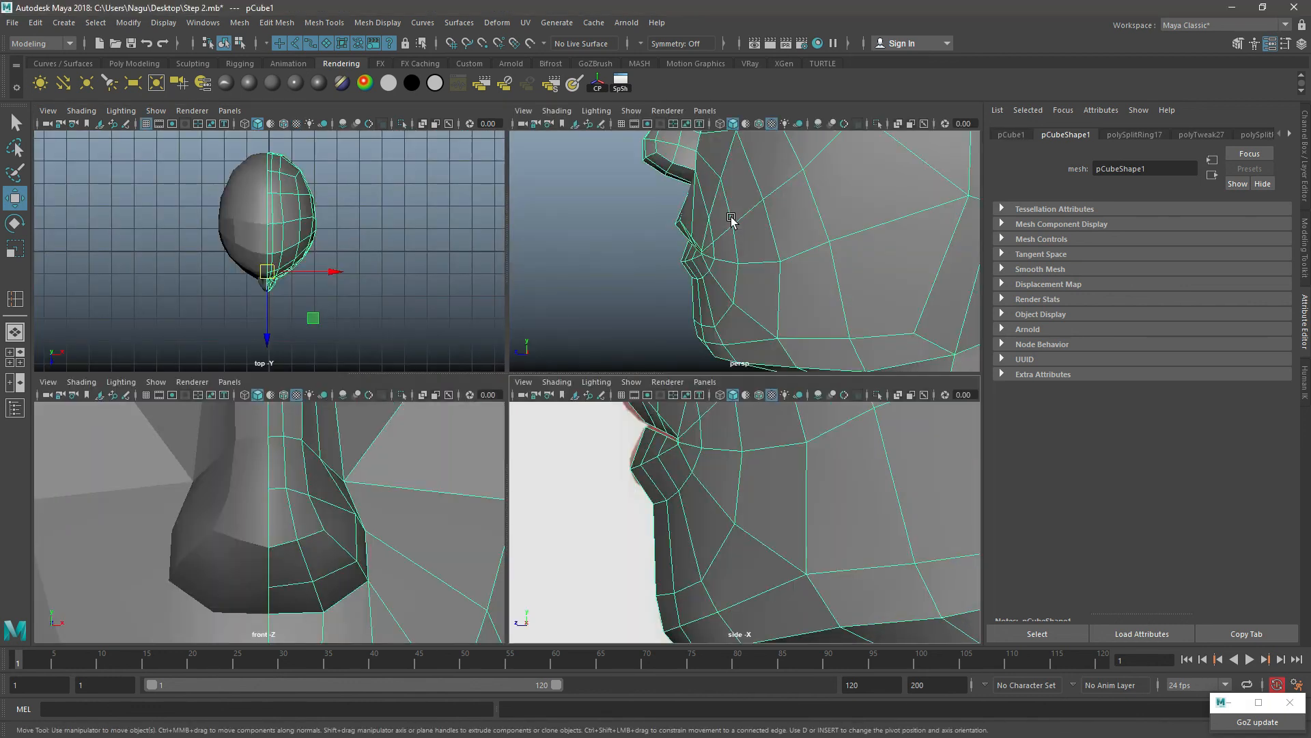
key("space")
left_click_drag(403, 437, 480, 457, "alt")
scroll(480, 457, "down", 5)
middle_click_drag(580, 348, 530, 452, "alt")
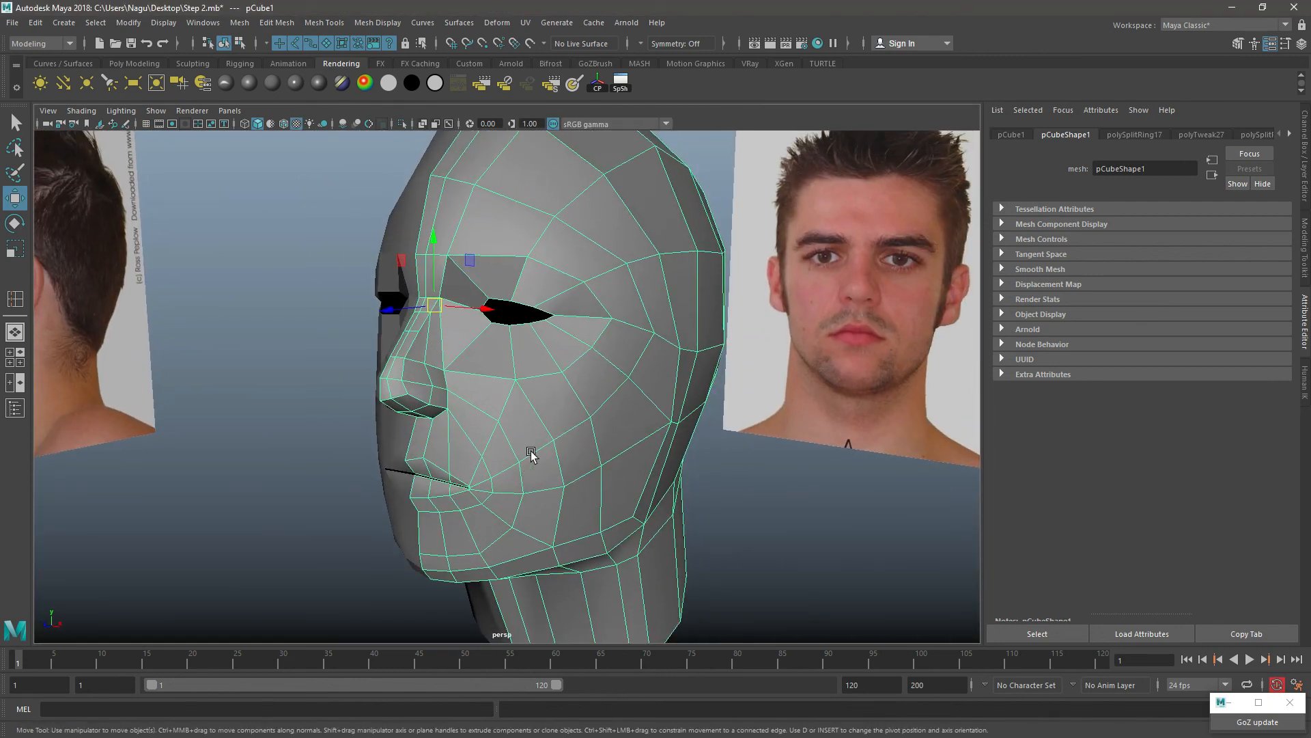
key("3")
left_click(756, 487)
left_click_drag(749, 481, 616, 464, "alt")
left_click(641, 382)
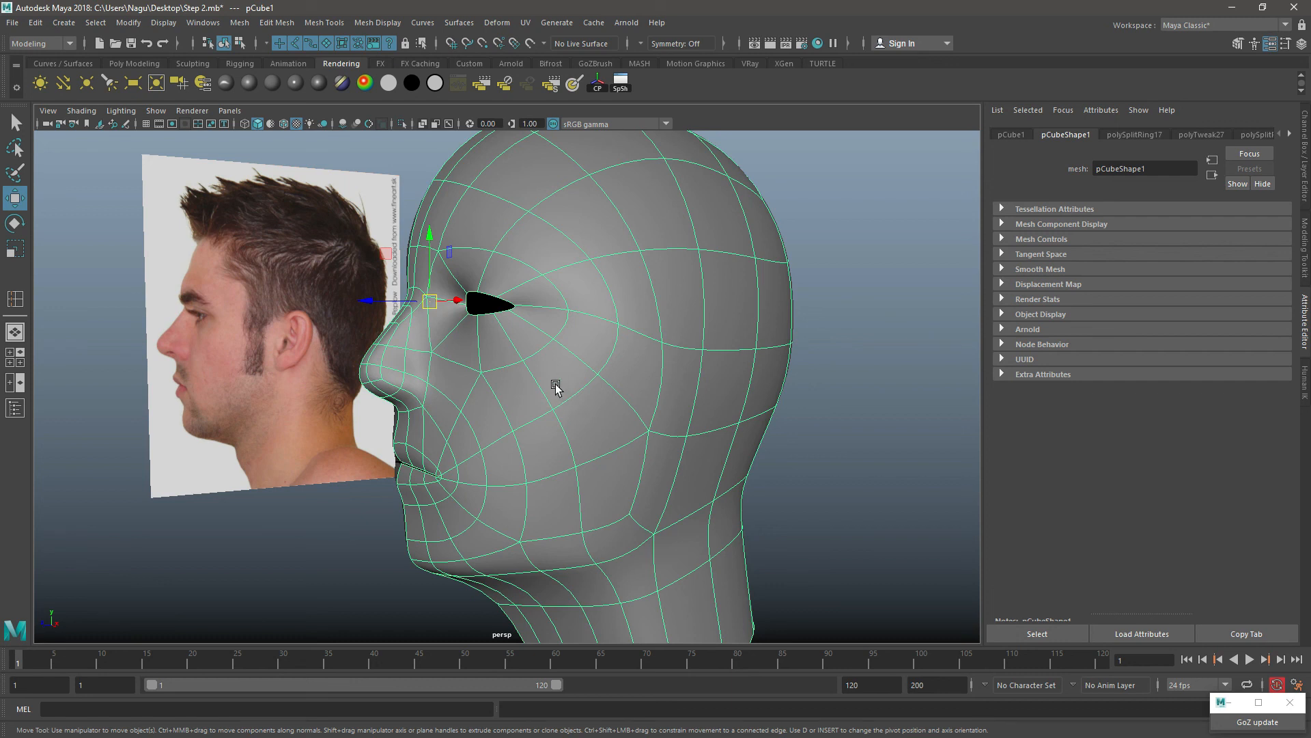